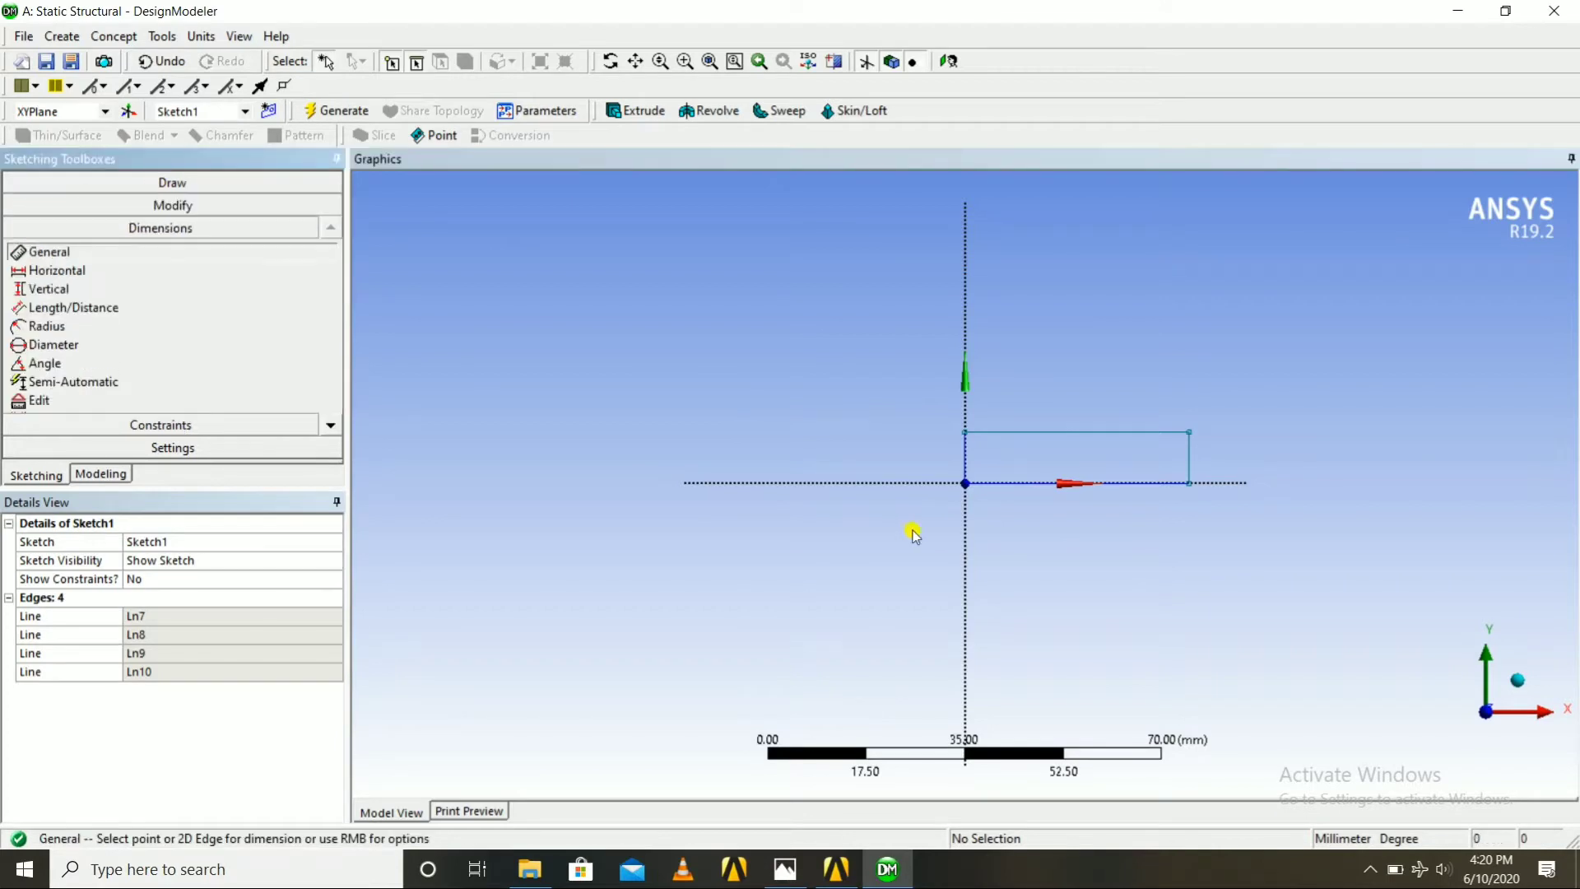
# Dimension the vertical edge on the Y axis and the bottom edge of the sketched rectangle
pyautogui.click(964, 461)
pyautogui.click(857, 428)
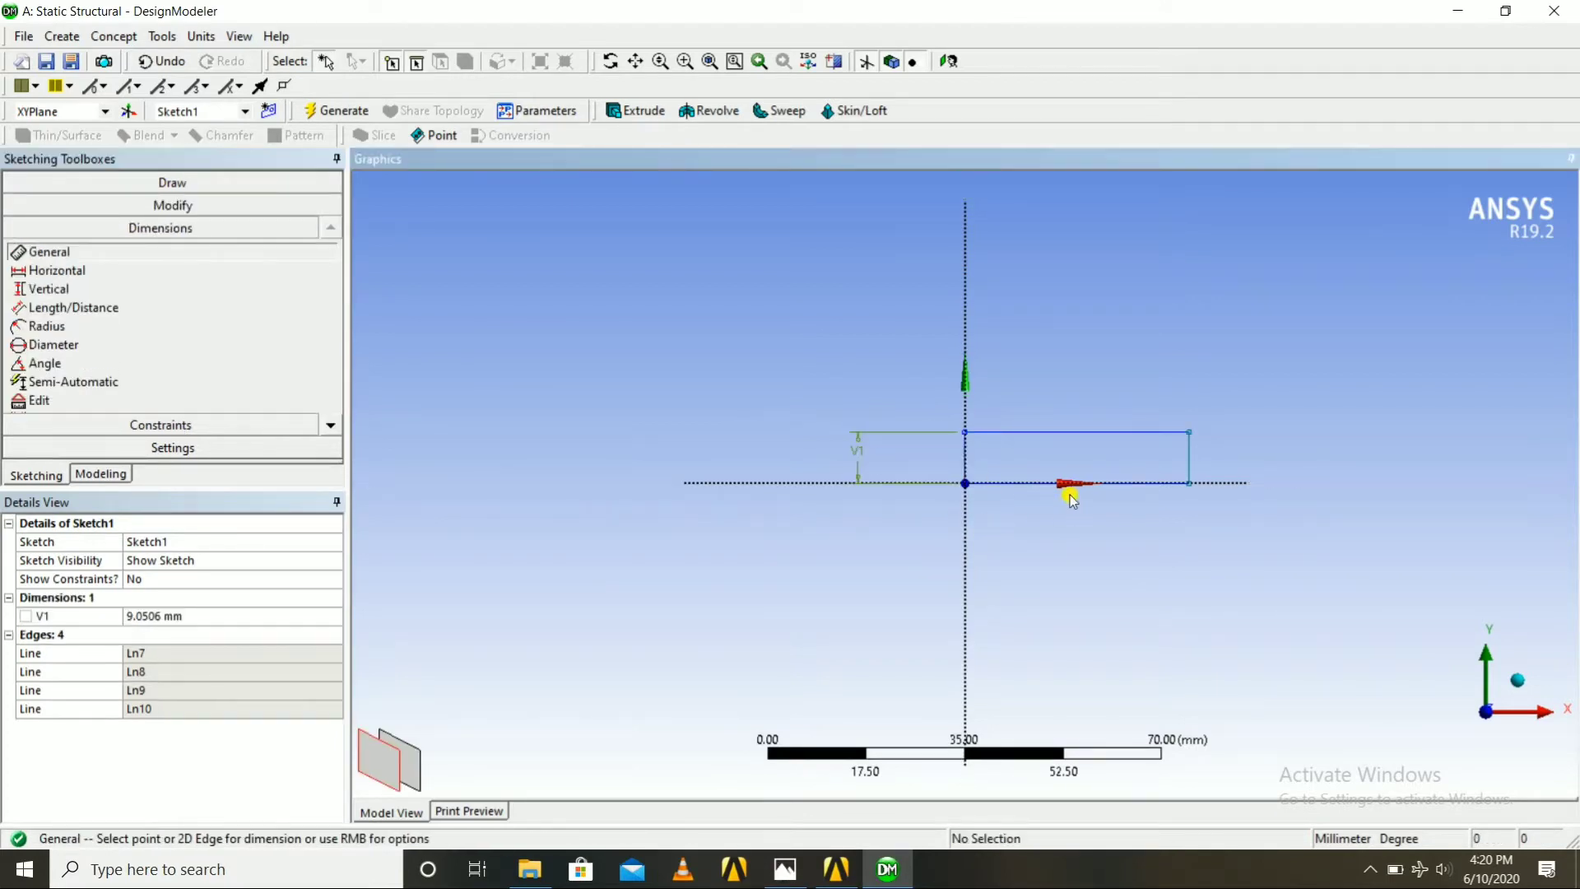
pyautogui.click(1107, 483)
pyautogui.click(1079, 586)
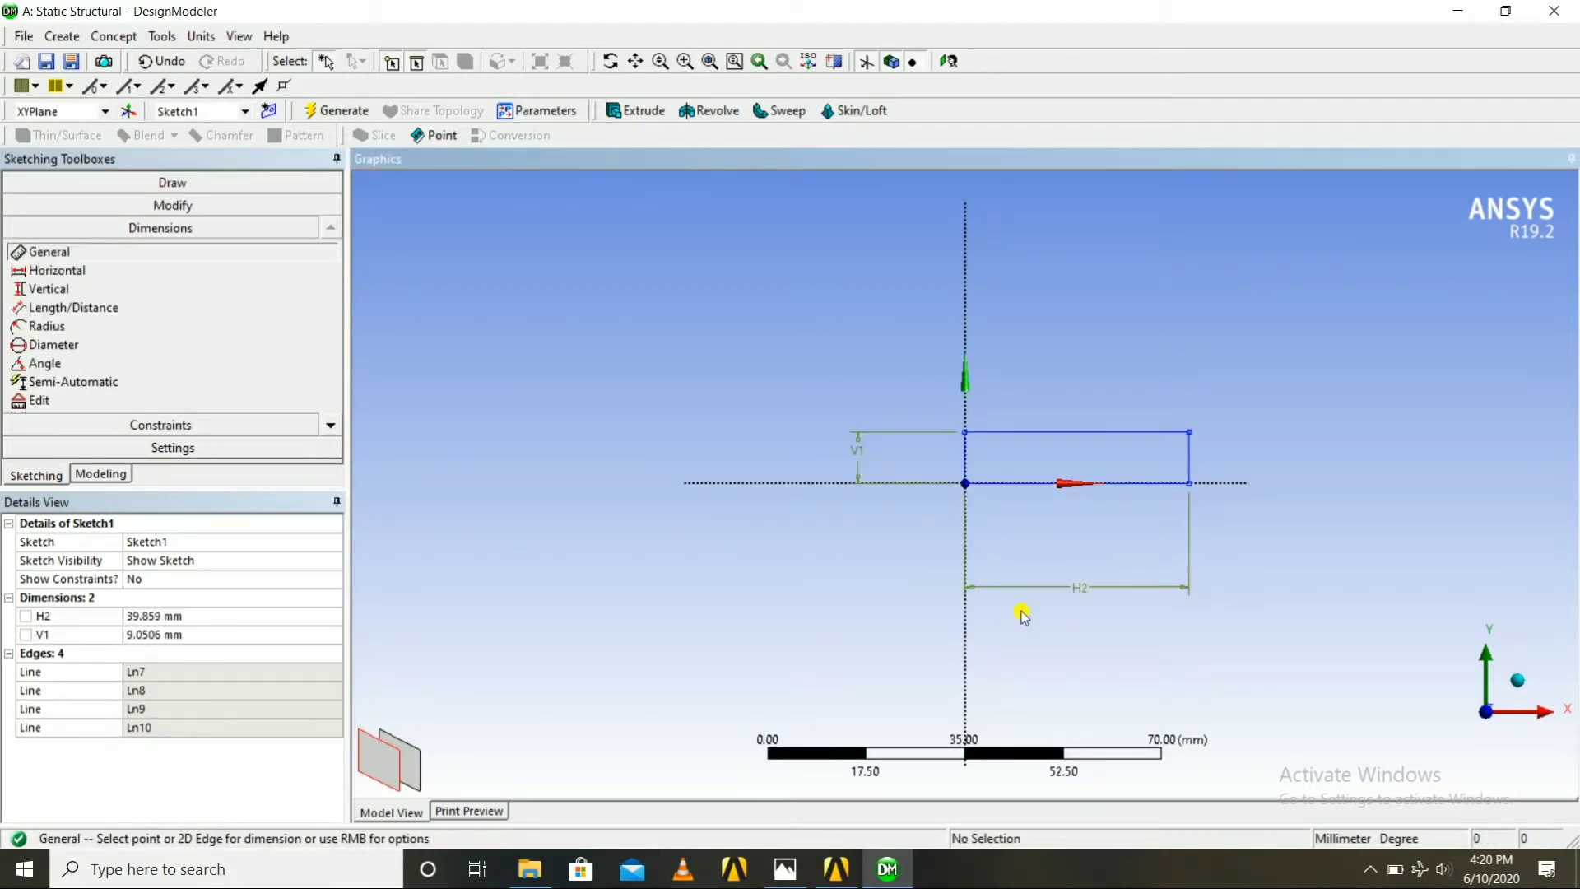
# Set the rectangle's horizontal dimension to 30 mm and its vertical dimension to 4 mm
pyautogui.click(140, 617)
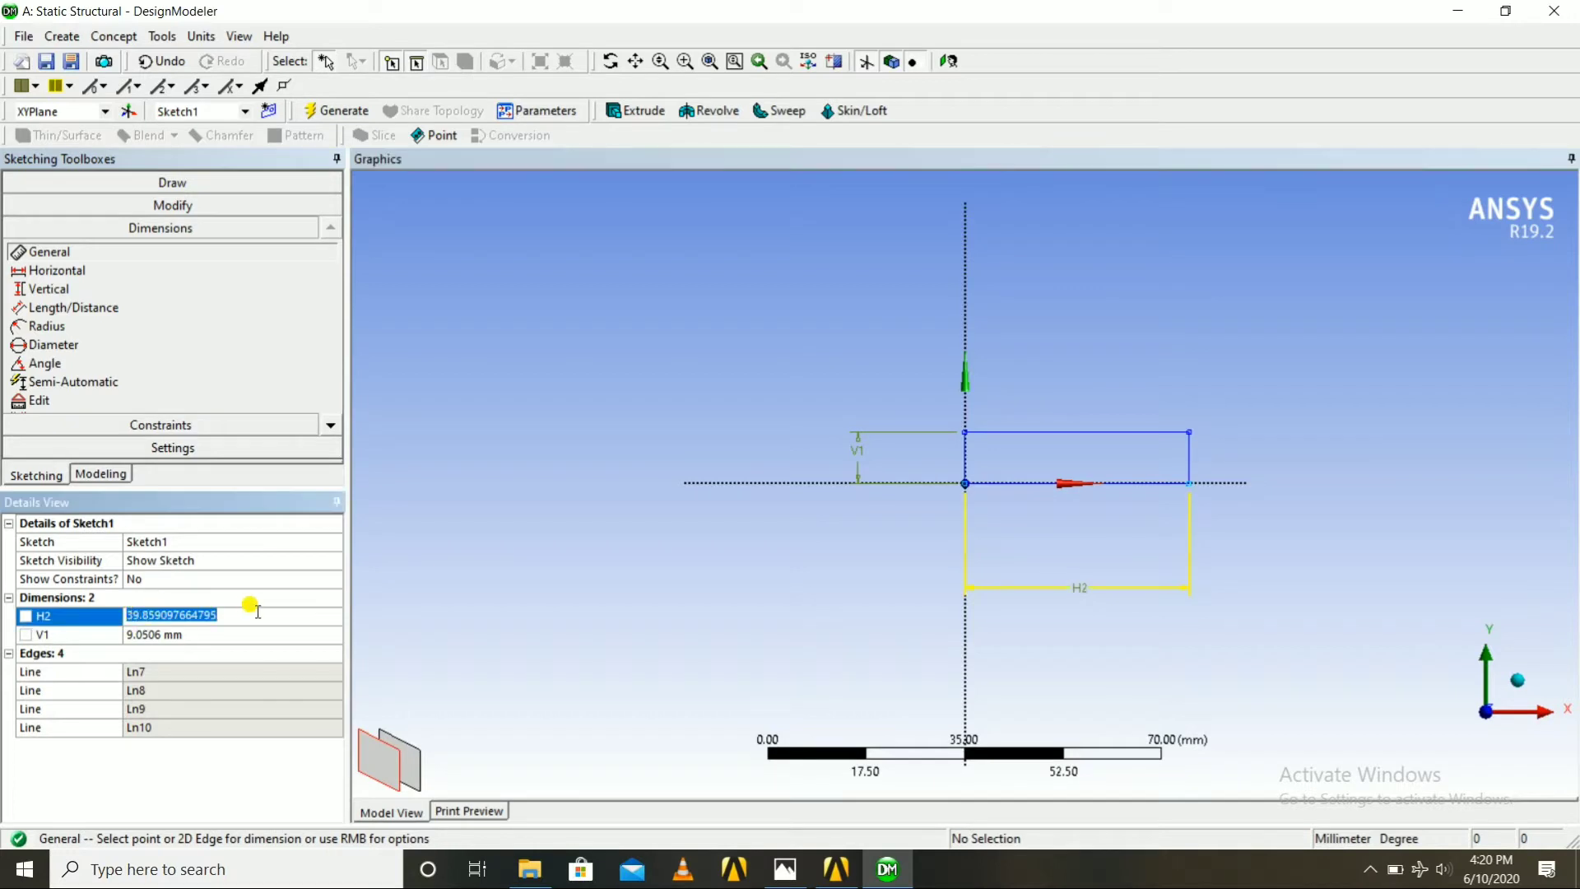
pyautogui.write('30')
pyautogui.press('Return')
pyautogui.click(153, 629)
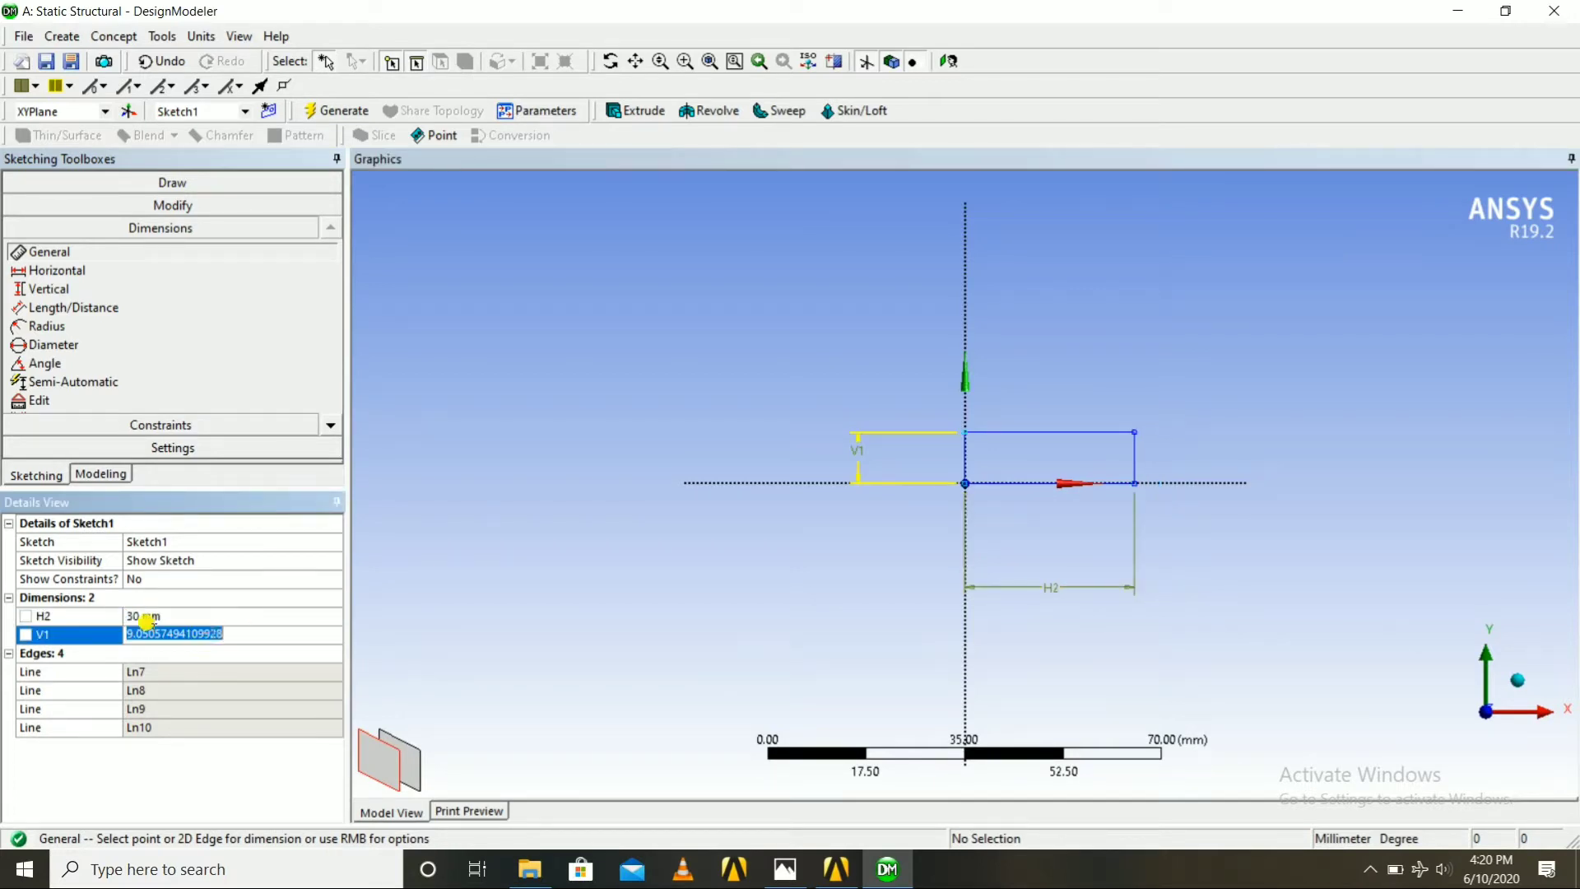
pyautogui.write('4')
pyautogui.press('Return')
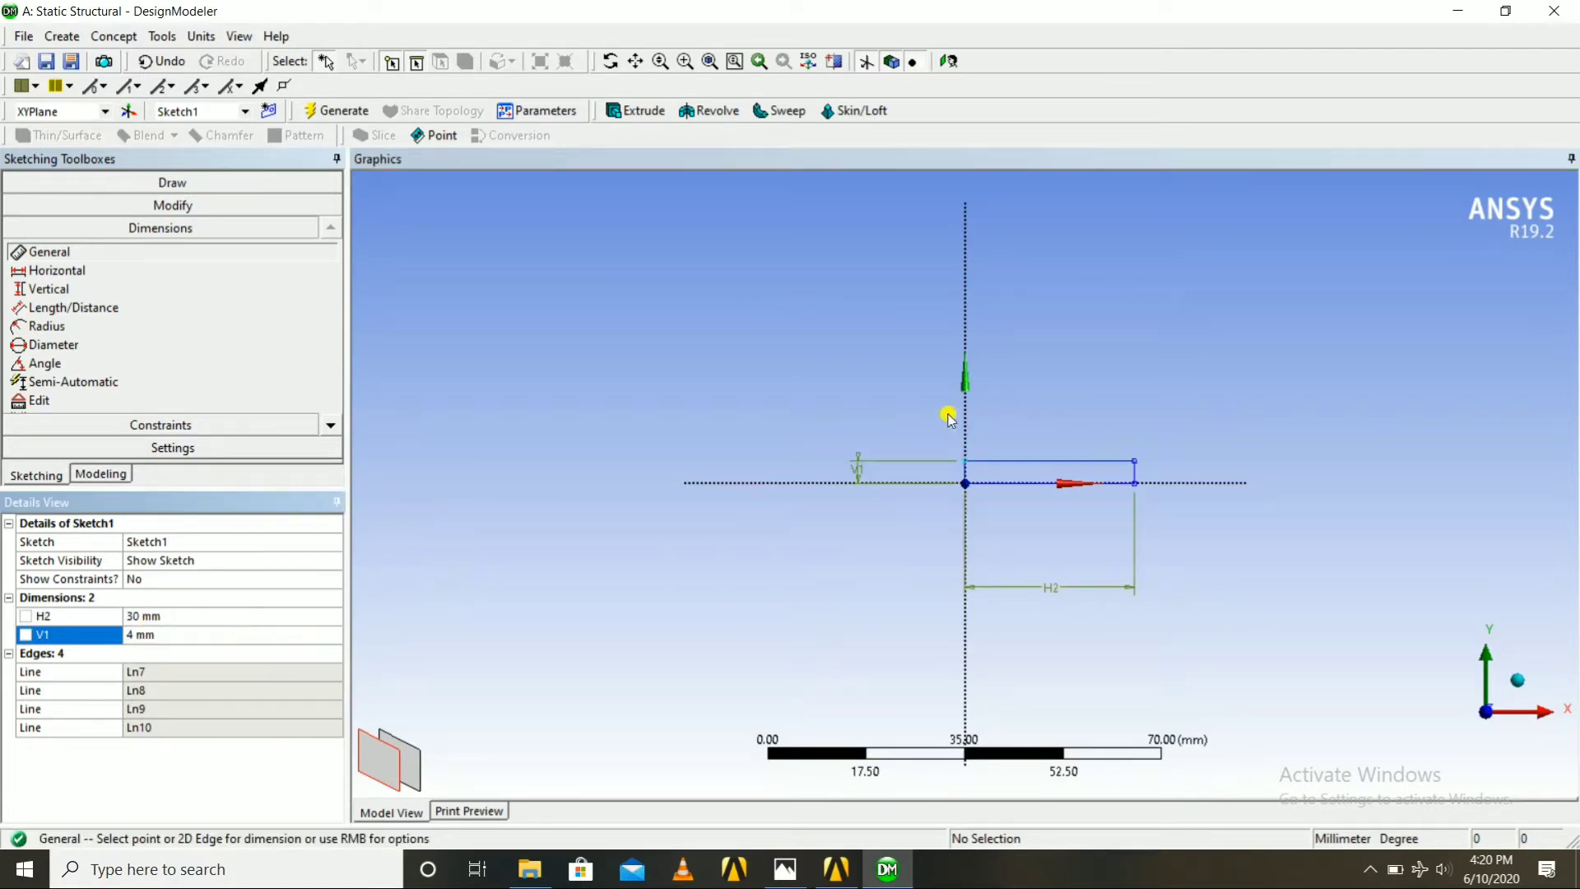
# Examine the dimensioned rectangle face-on and check the base plate's depth in the reference drawing images(39).jpg in Photos
pyautogui.scroll(4, 1019, 448)
pyautogui.click(948, 64)
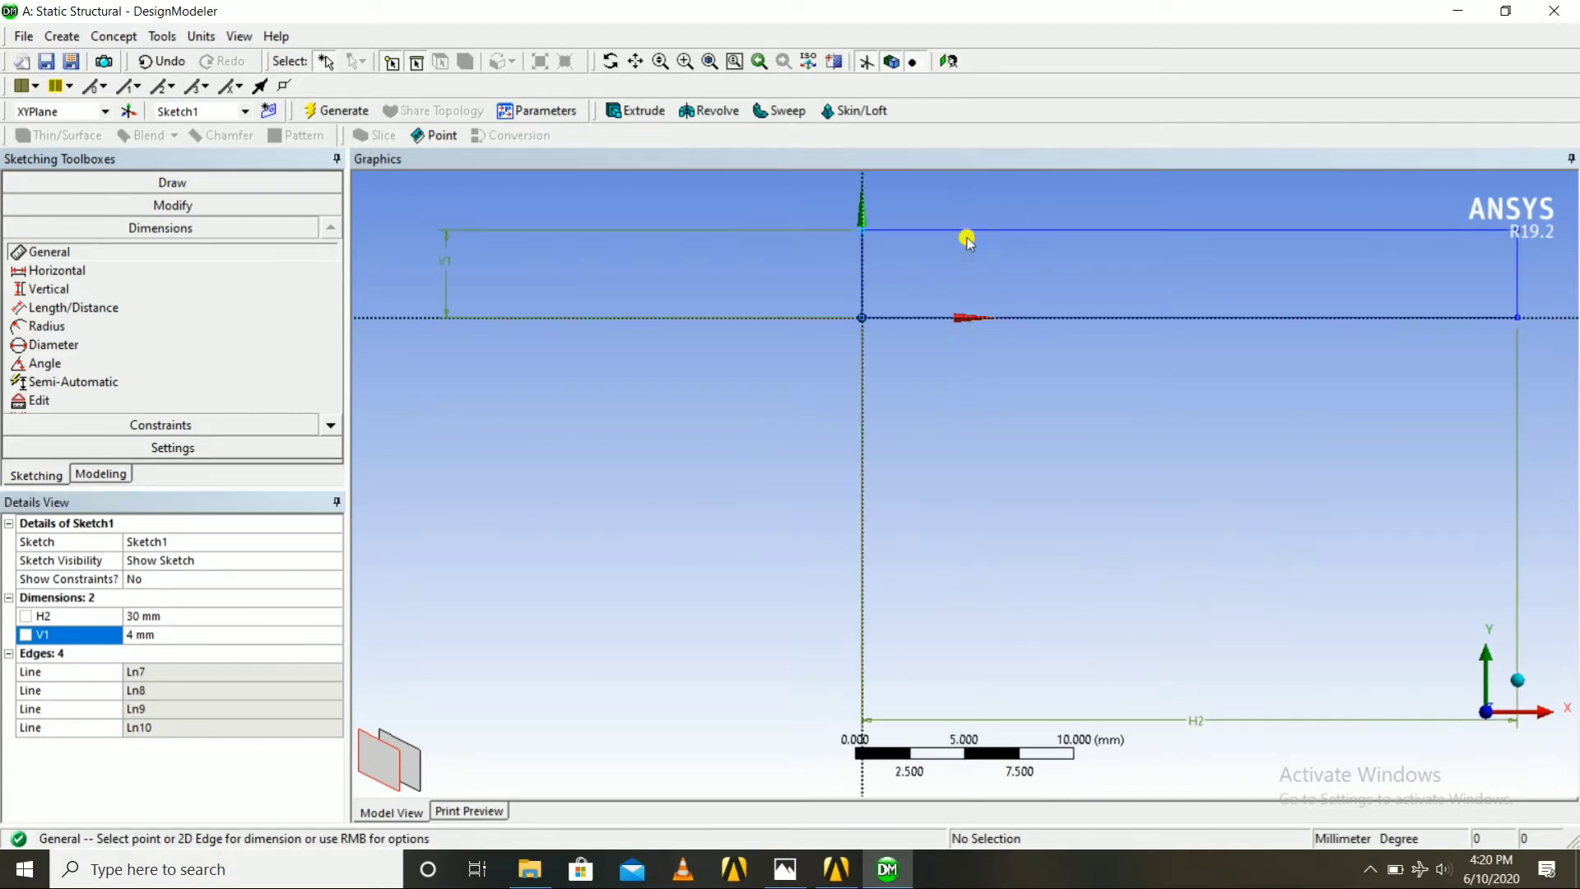
pyautogui.click(638, 66)
pyautogui.moveTo(772, 278); pyautogui.dragTo(624, 368)
pyautogui.scroll(2, 700, 384)
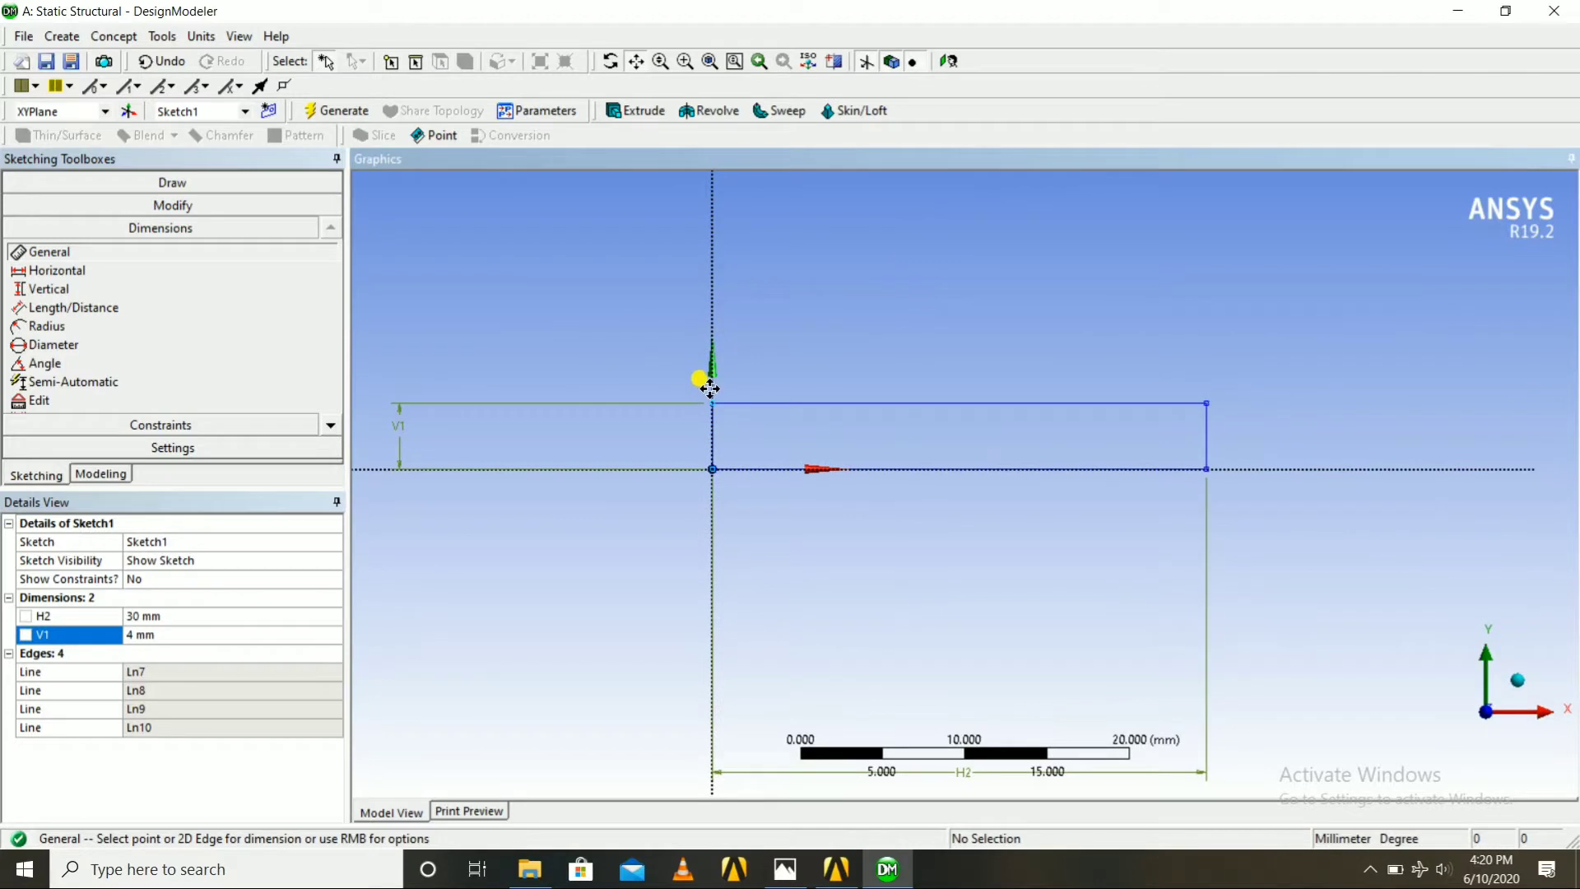
pyautogui.scroll(-1, 710, 389)
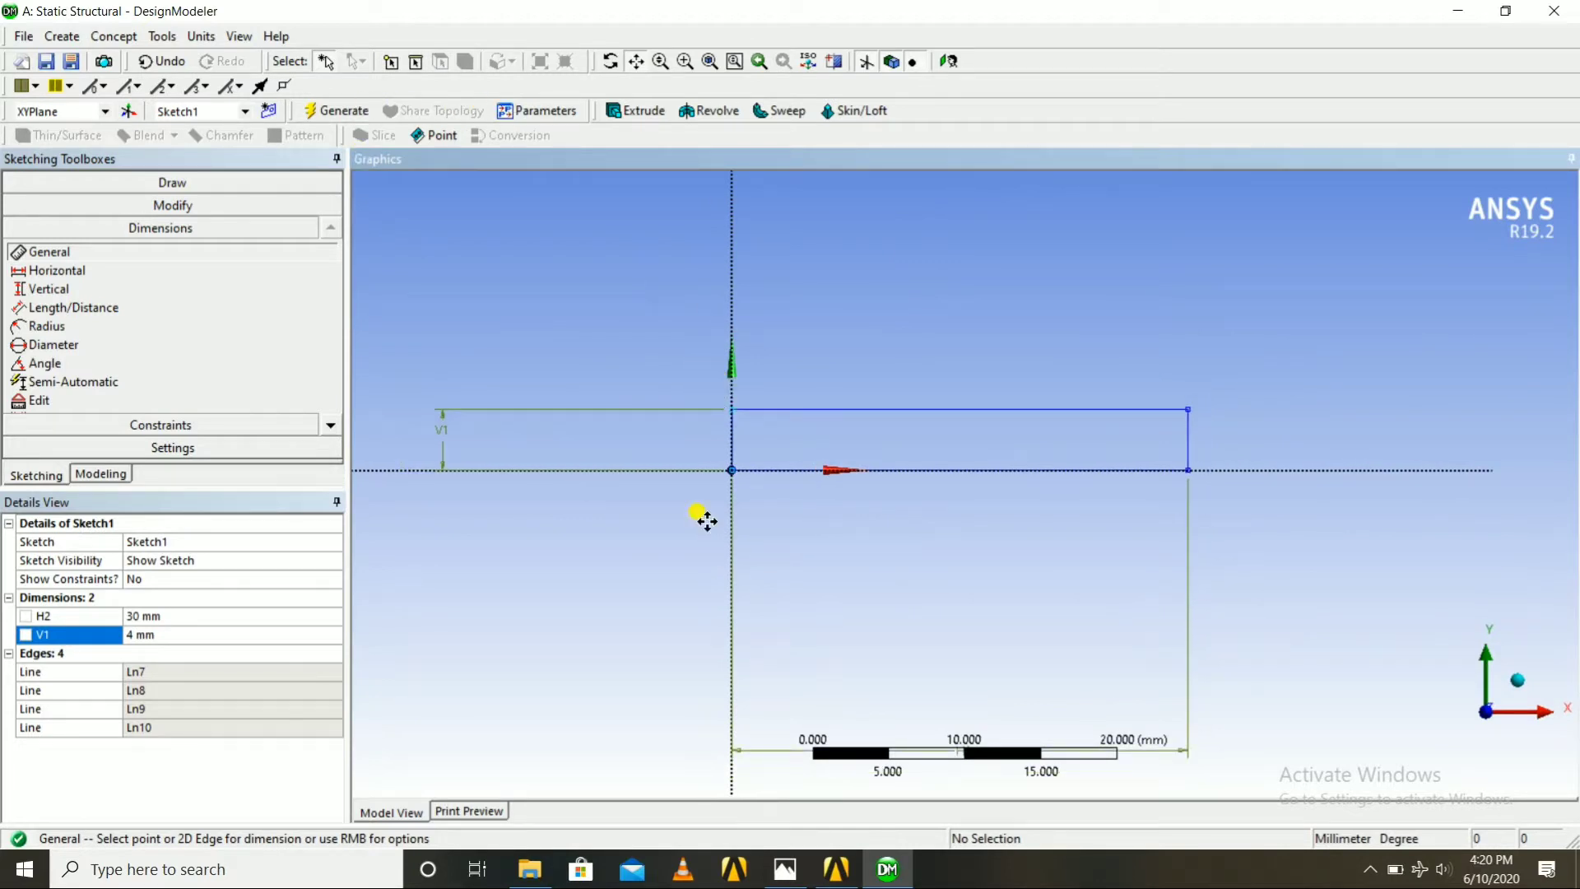
pyautogui.click(785, 869)
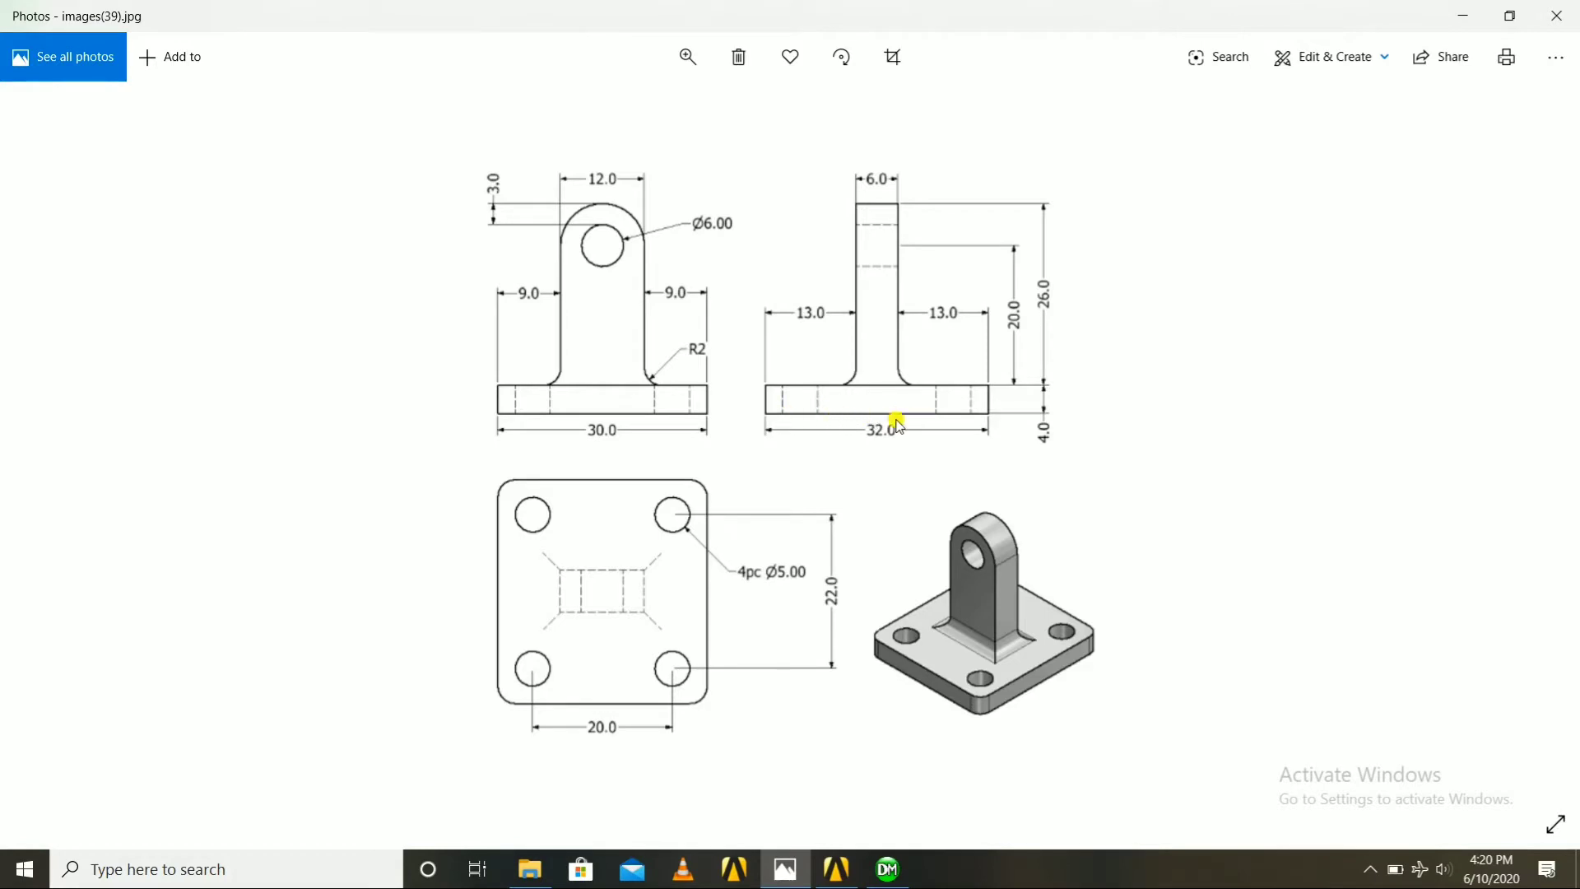
pyautogui.click(888, 869)
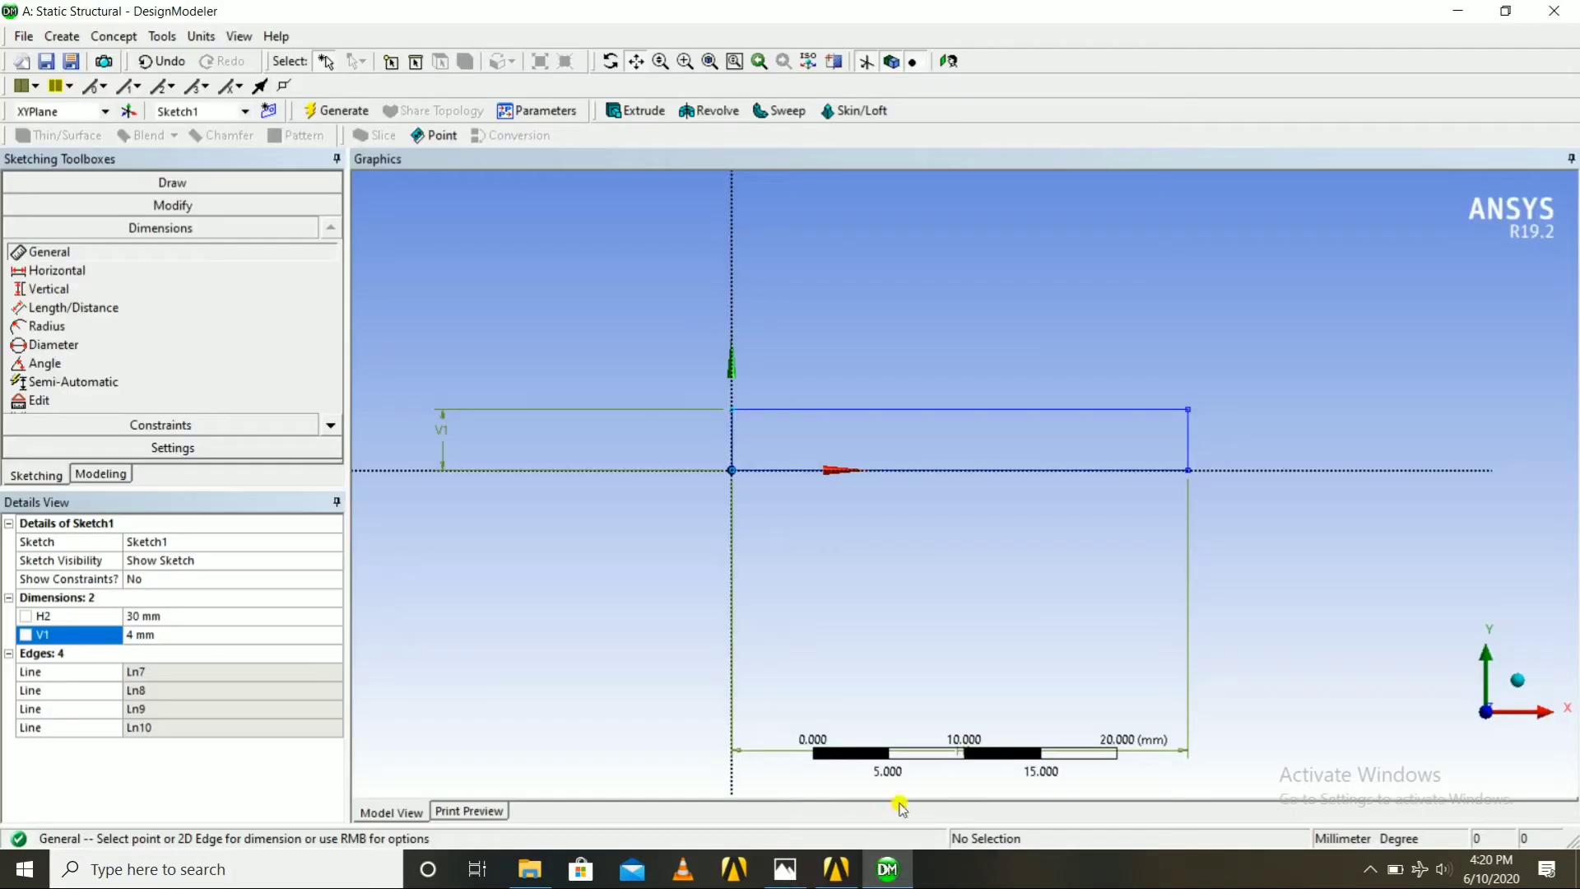
# Extrude the rectangle sketch 16 mm in the Both - Symmetric direction to generate the base plate
pyautogui.click(634, 115)
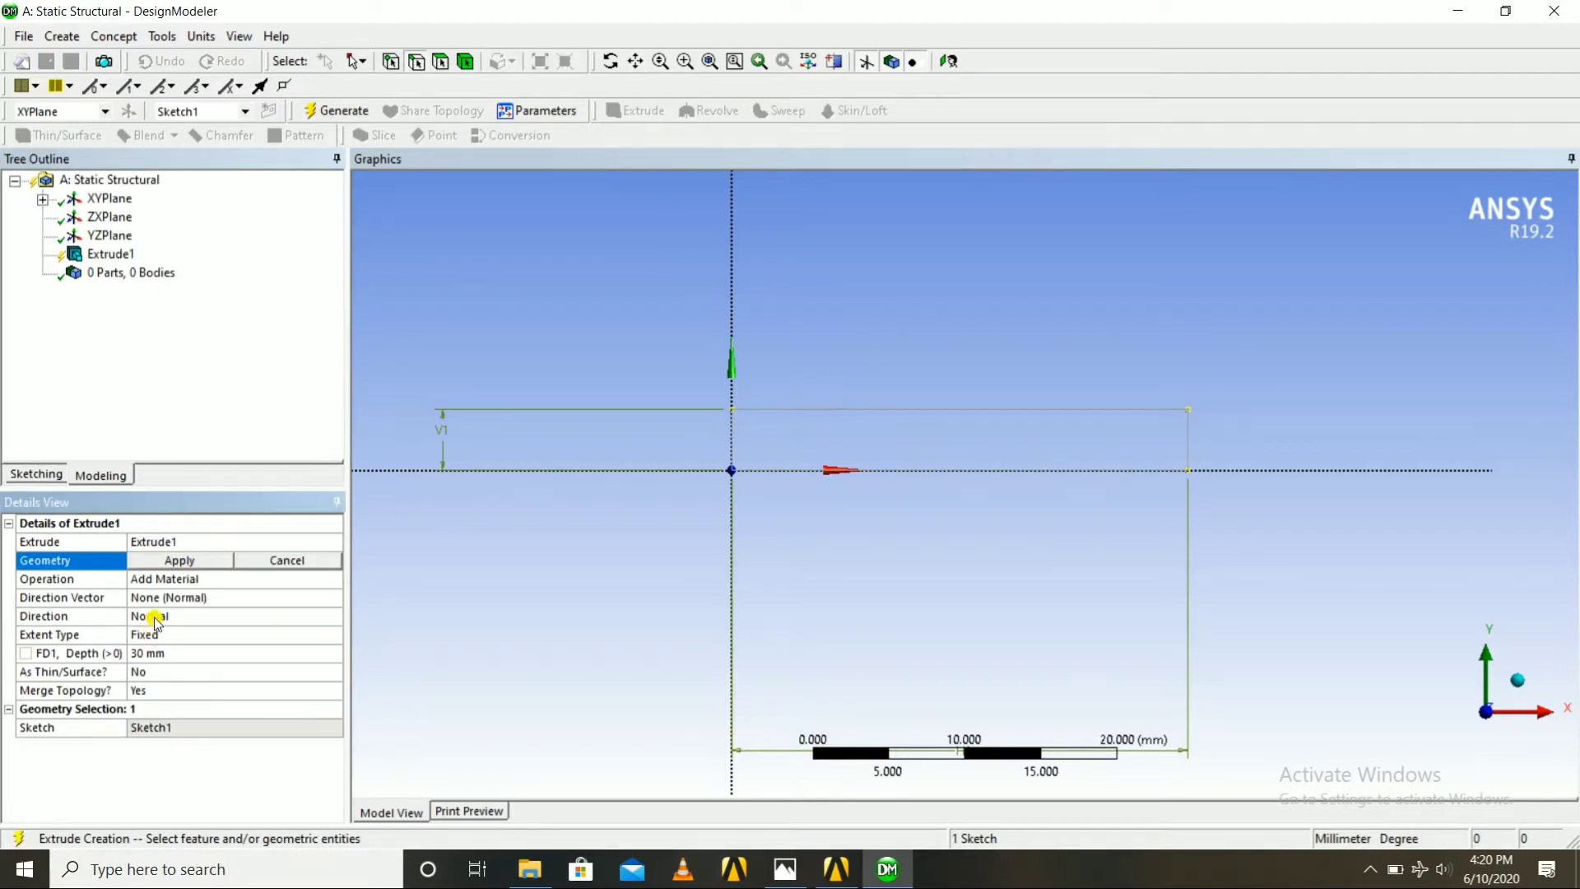
pyautogui.click(154, 619)
pyautogui.click(333, 616)
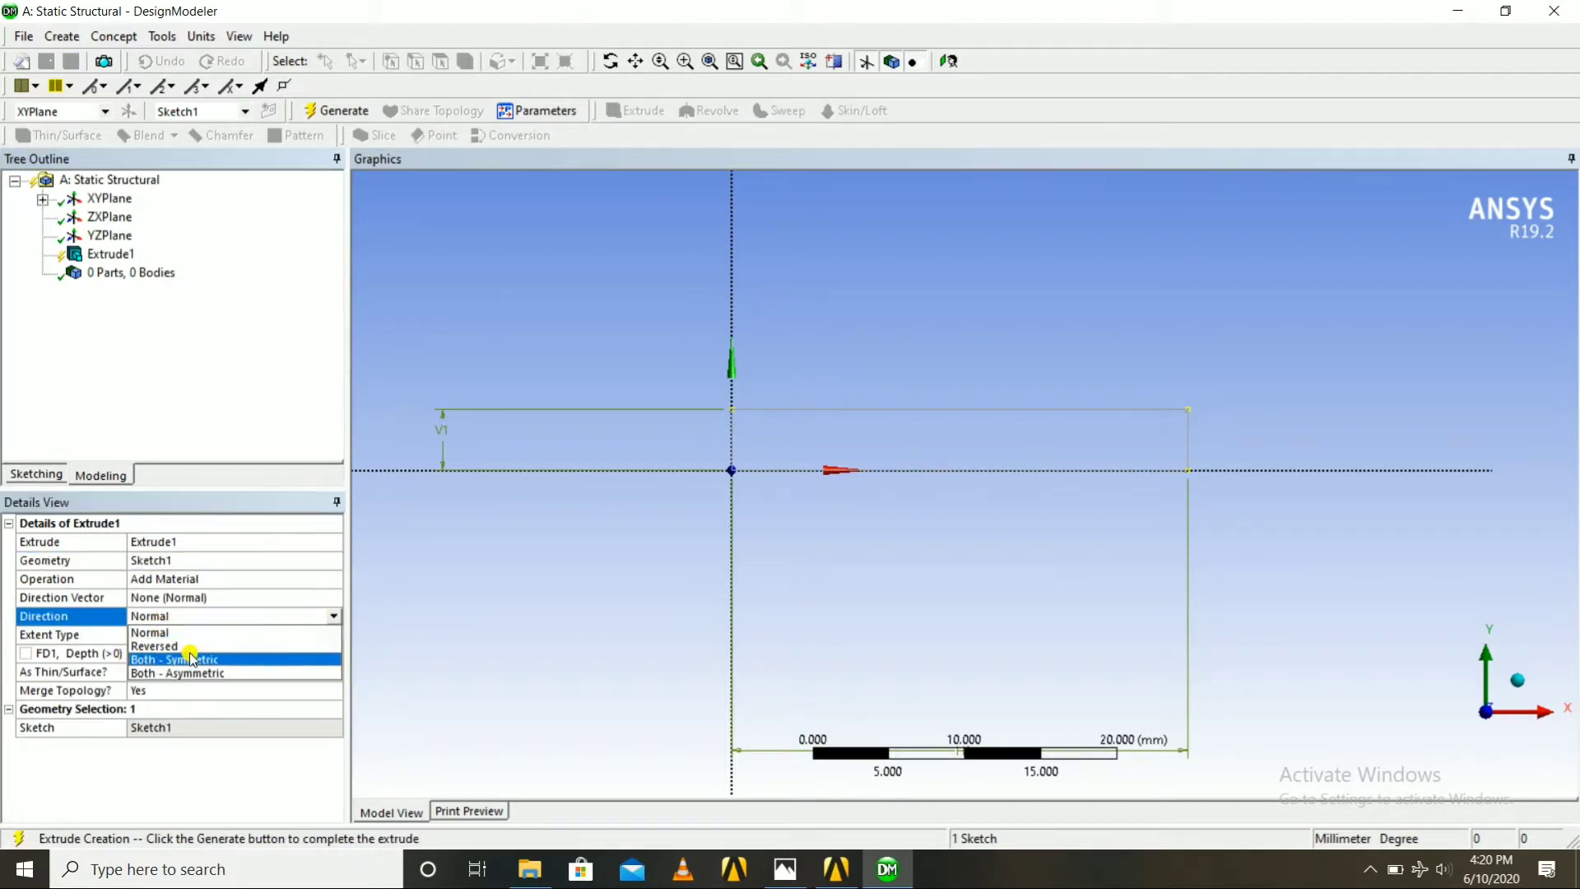
pyautogui.click(190, 659)
pyautogui.click(224, 652)
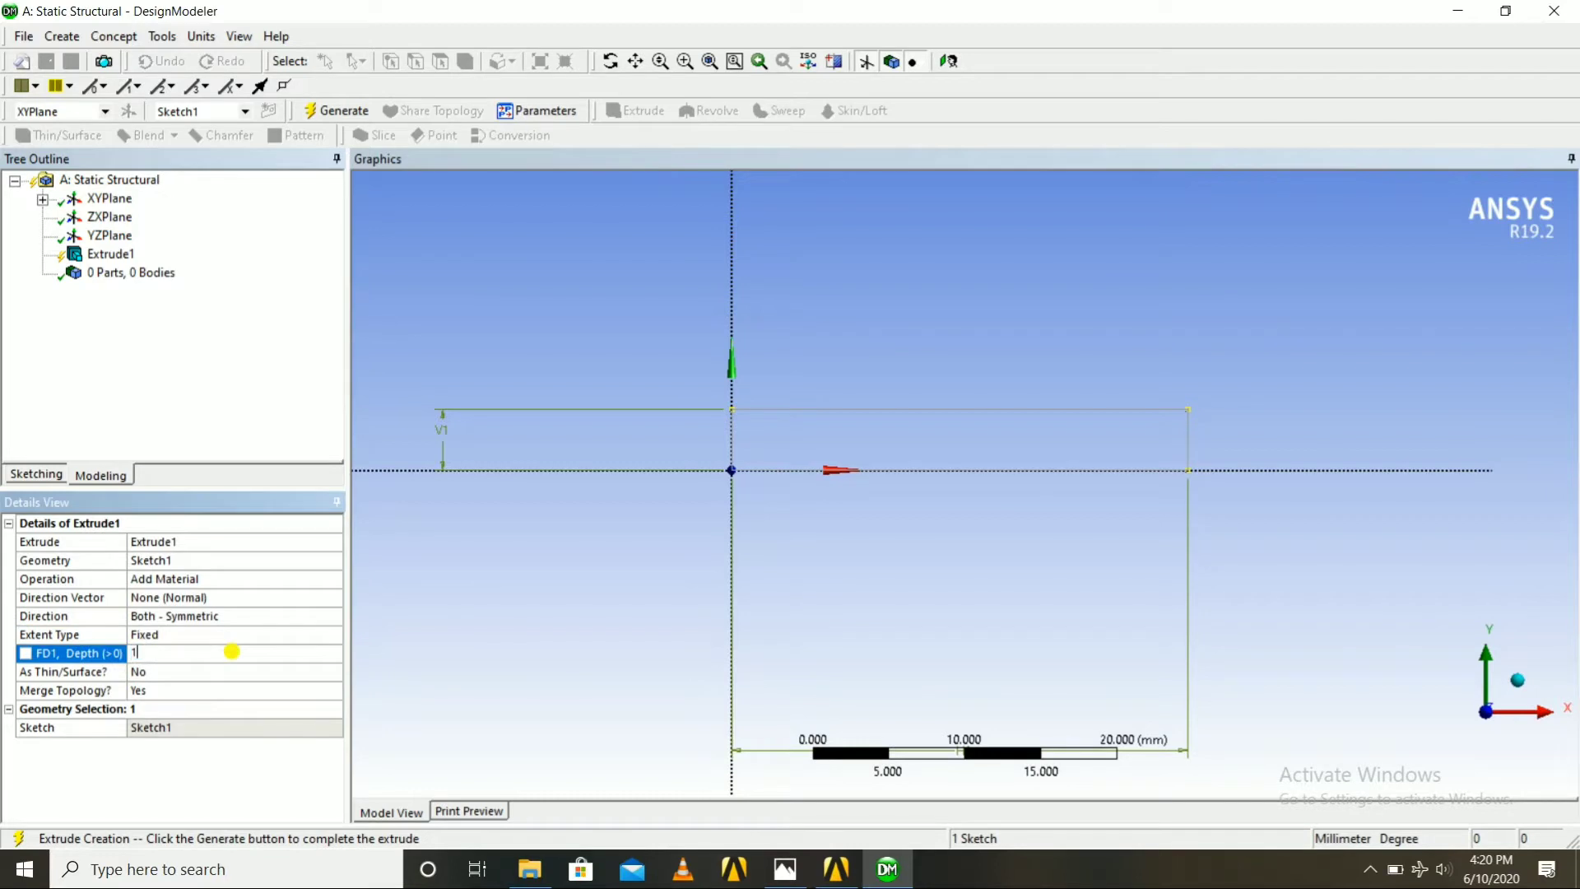
pyautogui.doubleClick(232, 651)
pyautogui.moveTo(650, 529); pyautogui.dragTo(597, 577, button='middle')
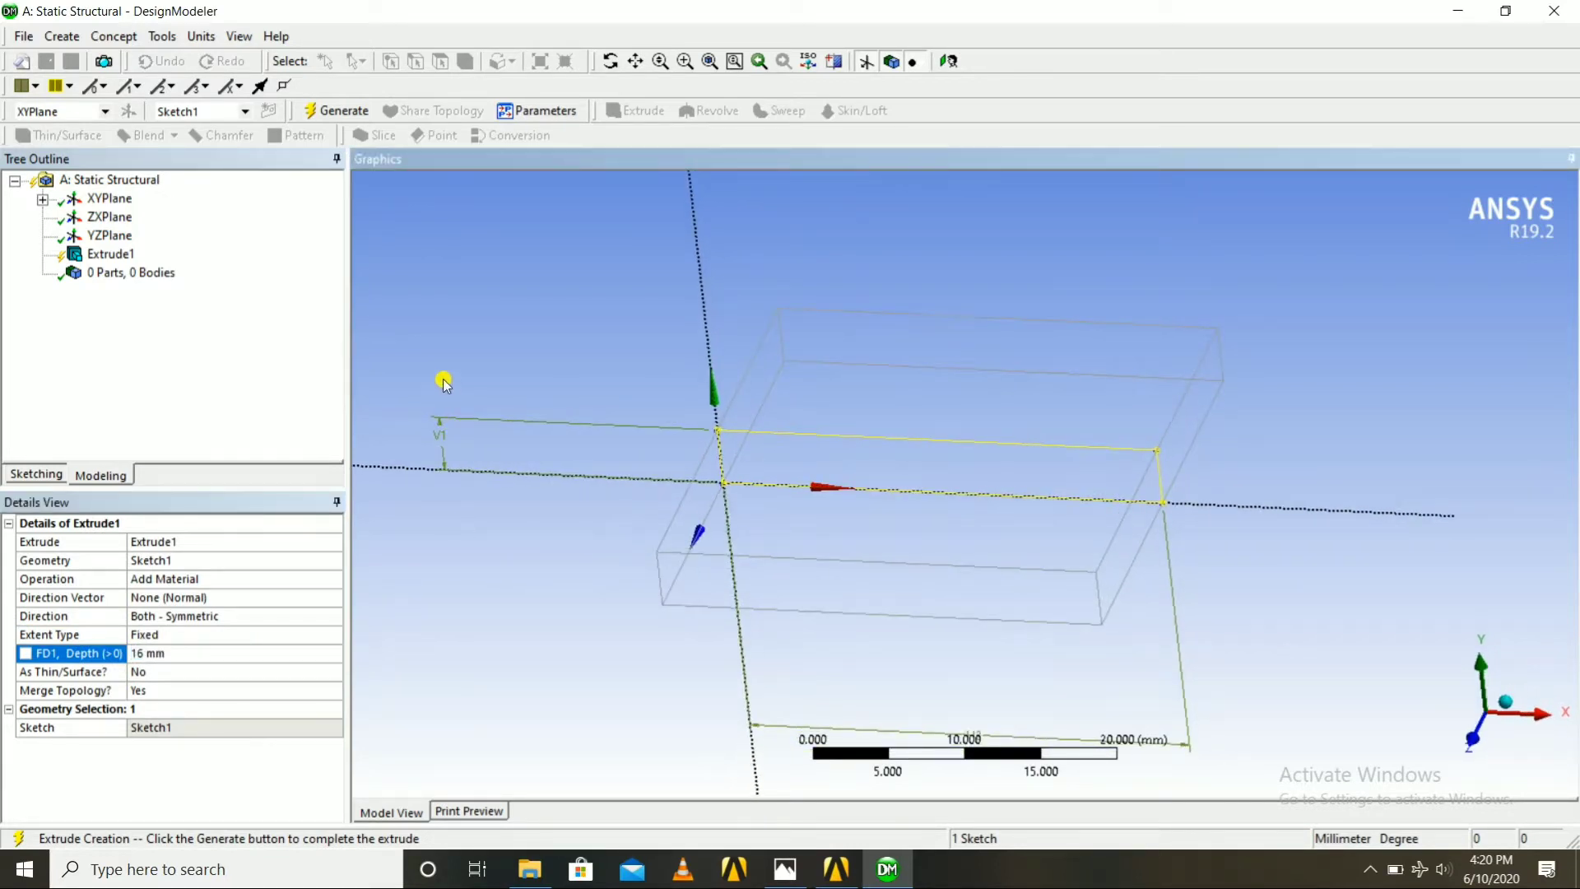
pyautogui.click(335, 110)
pyautogui.moveTo(720, 314); pyautogui.dragTo(773, 307, button='middle')
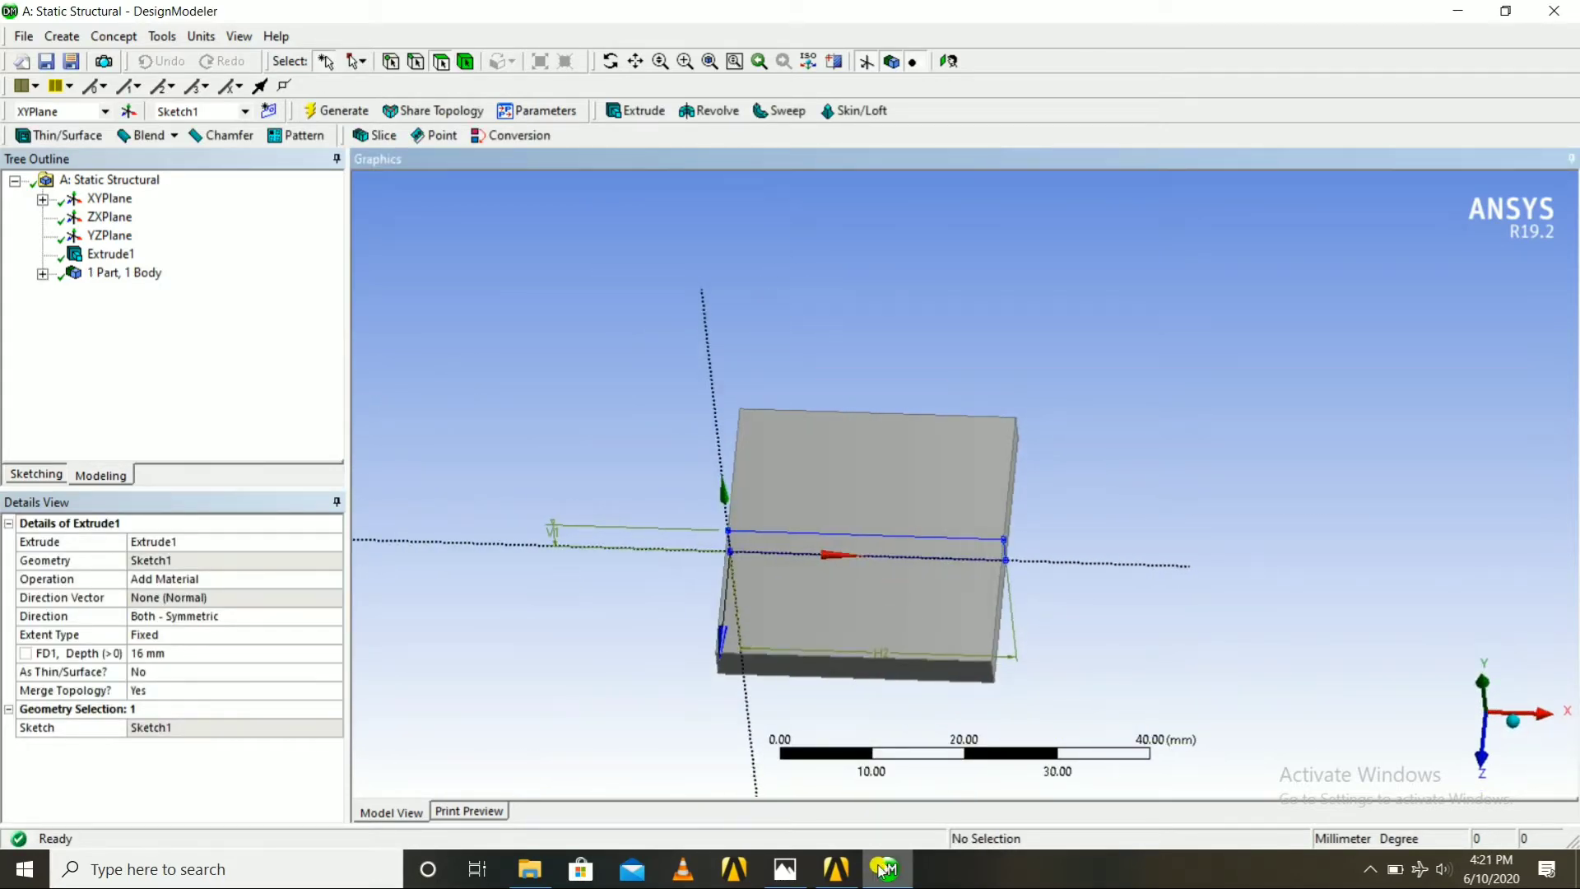
# Check the base plate against the reference drawing in Photos, then make ZXPlane the active plane in DesignModeler and view it face-on
pyautogui.click(785, 869)
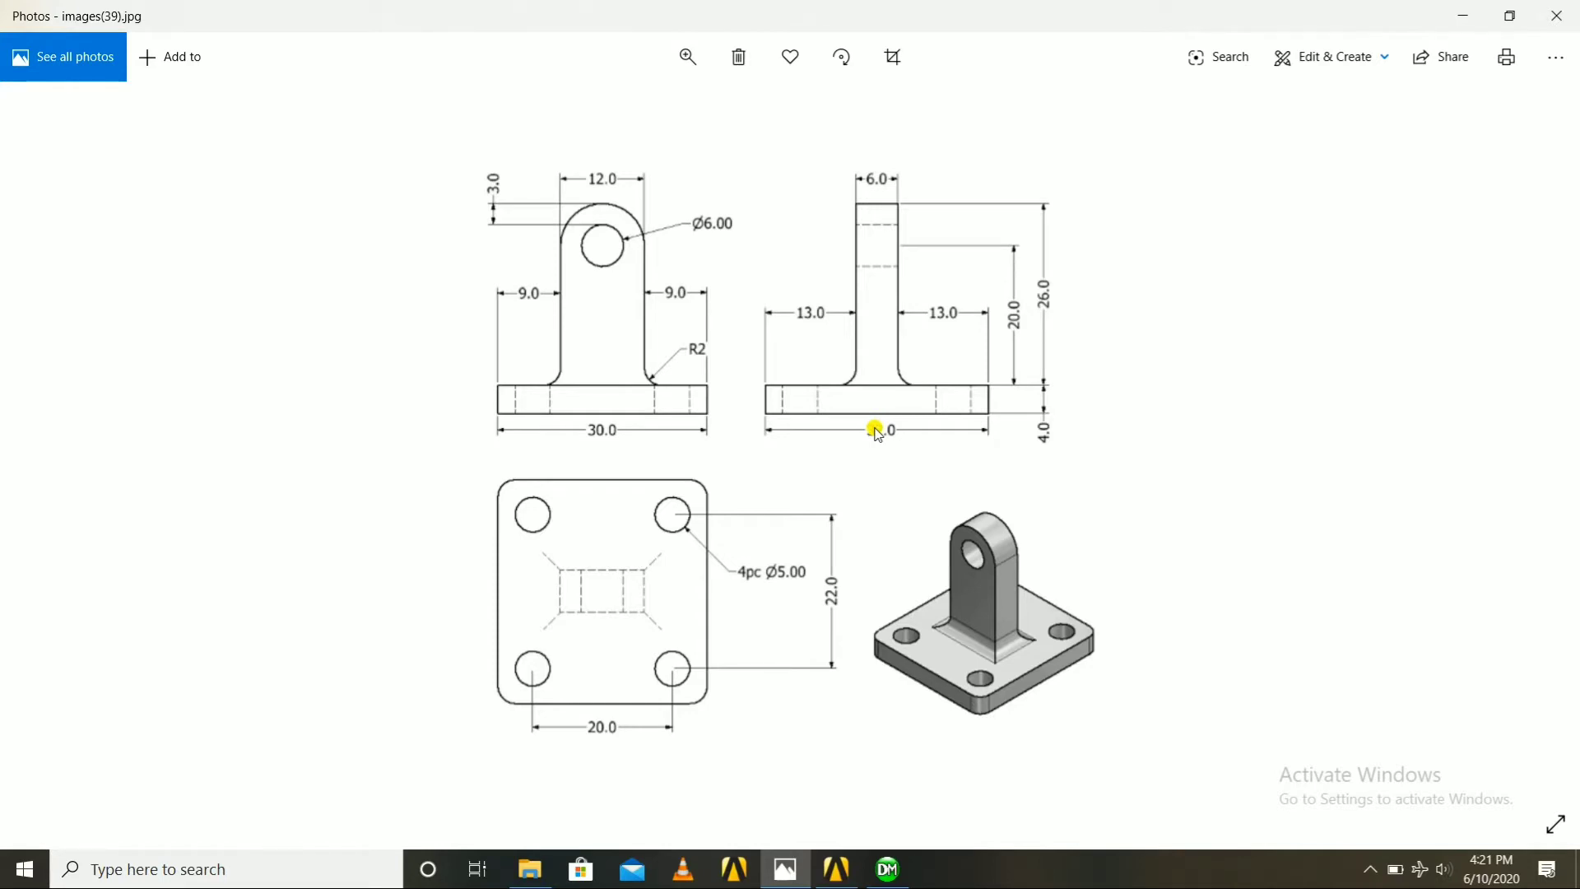
pyautogui.click(888, 869)
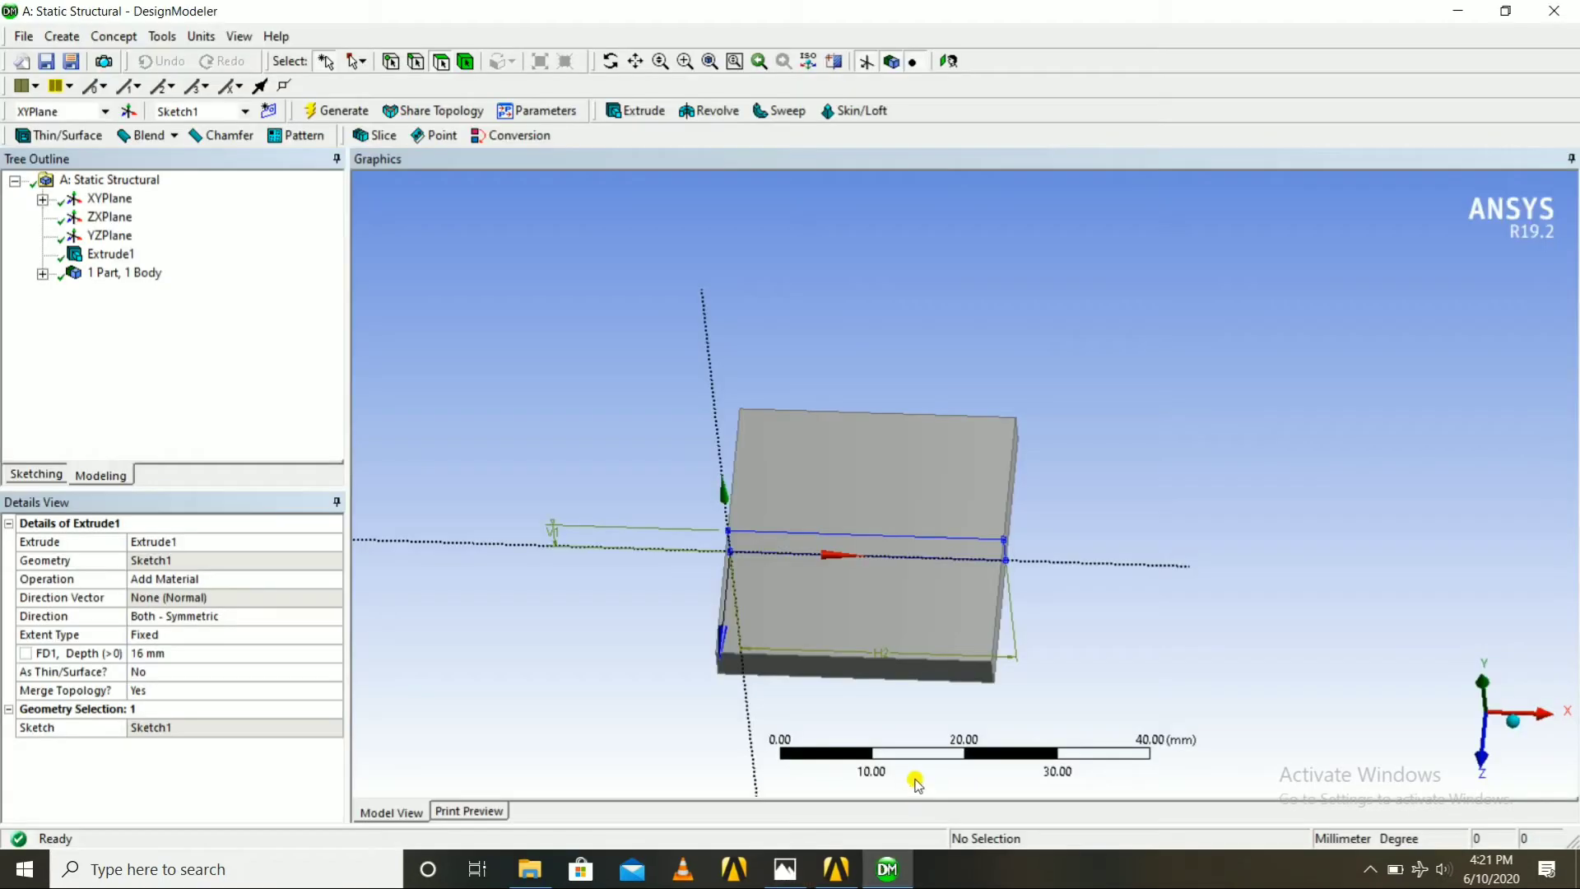
pyautogui.click(109, 216)
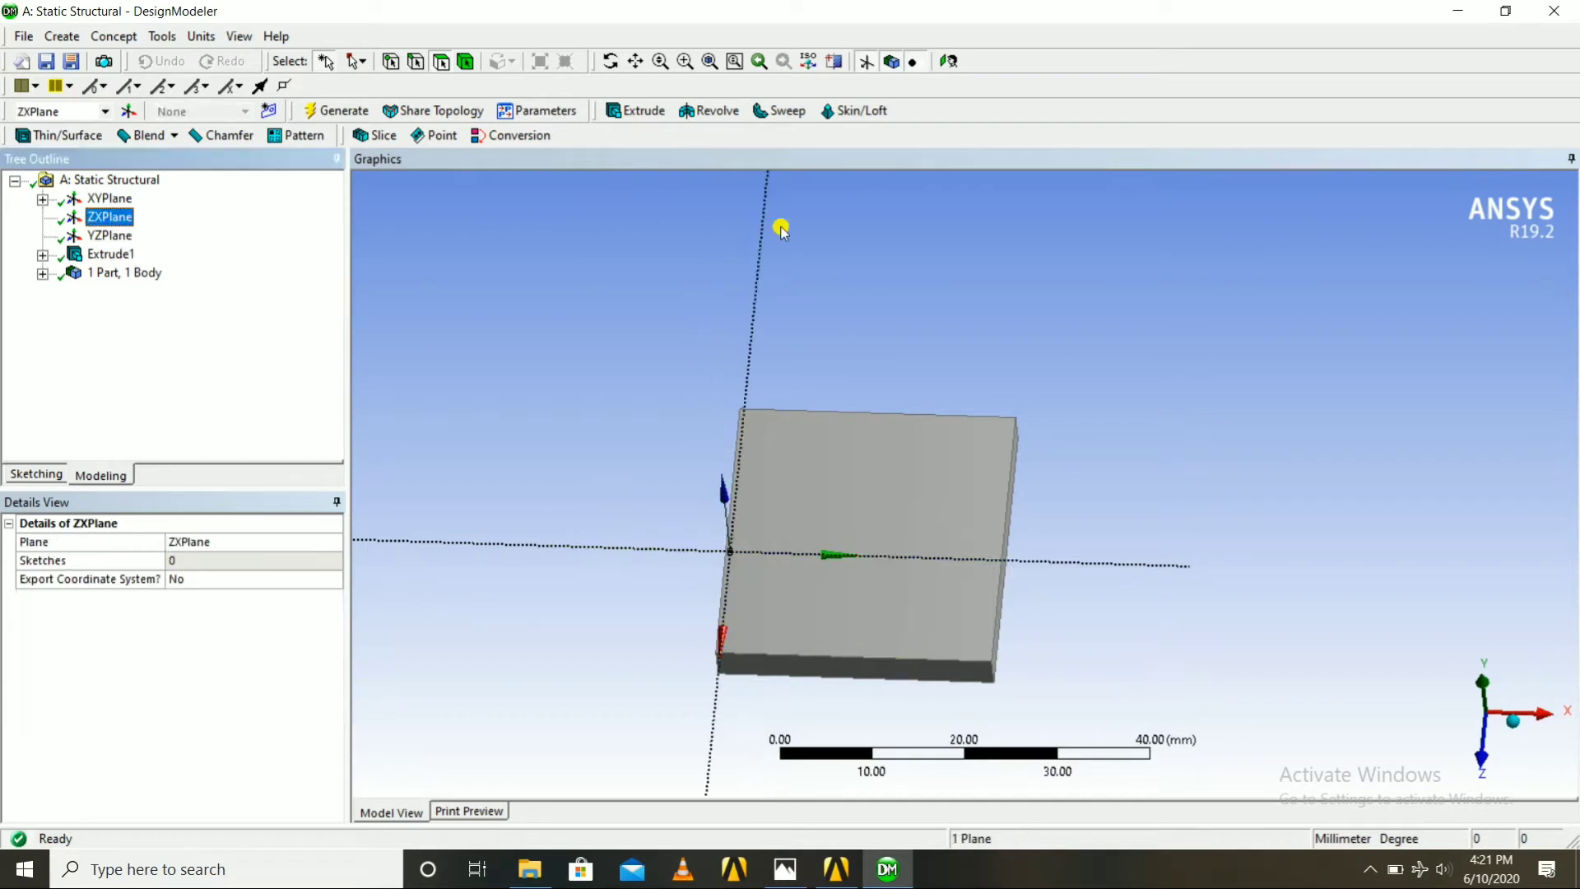
pyautogui.click(949, 62)
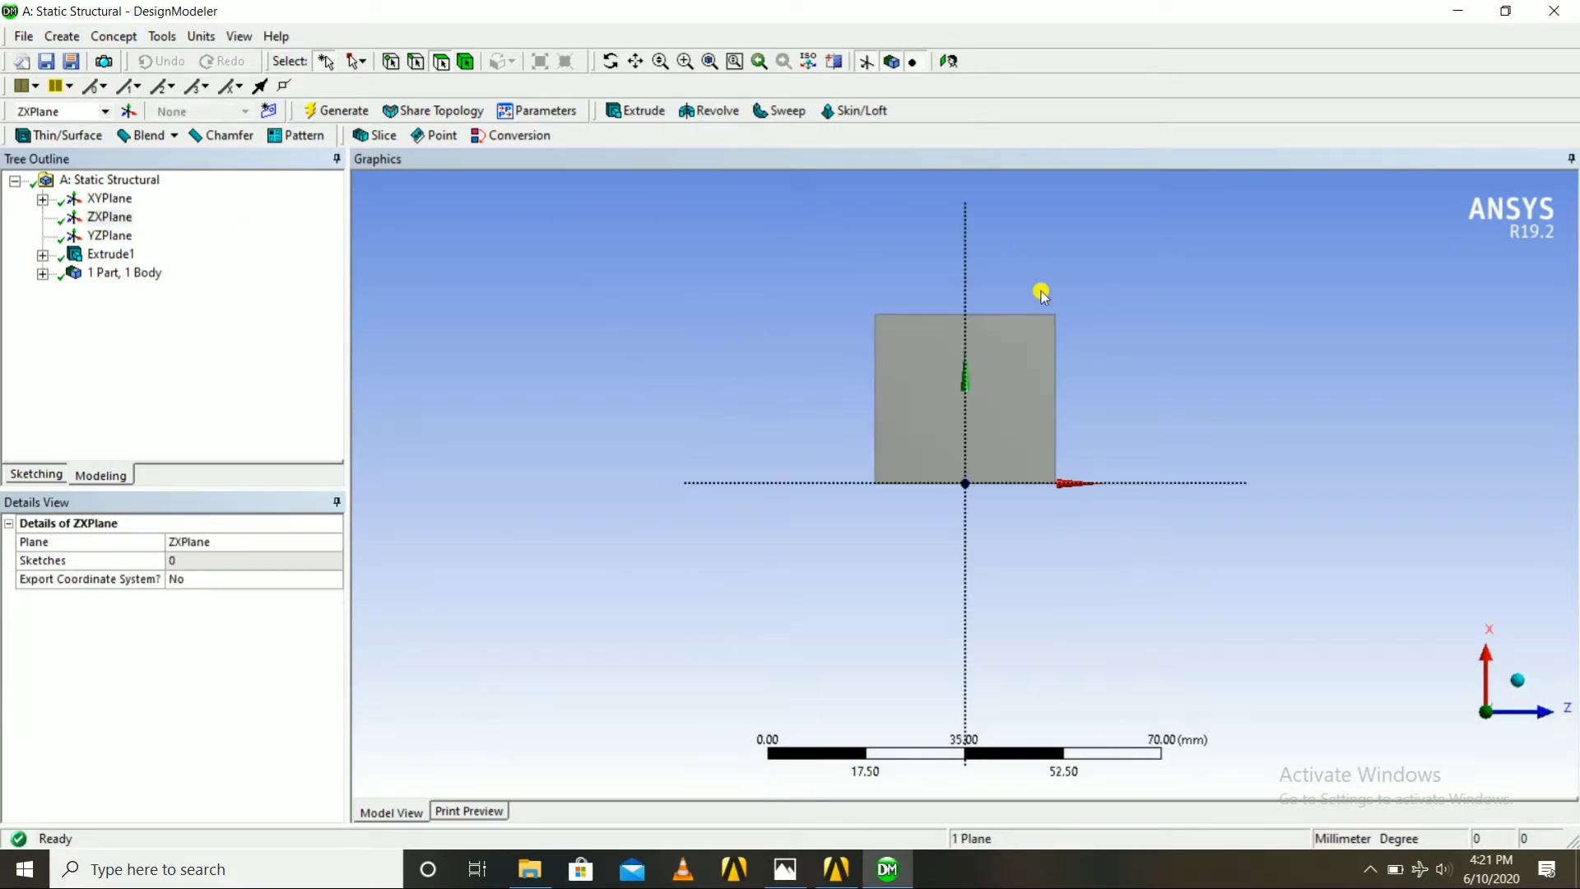
pyautogui.scroll(3, 1039, 291)
pyautogui.scroll(1, 1039, 292)
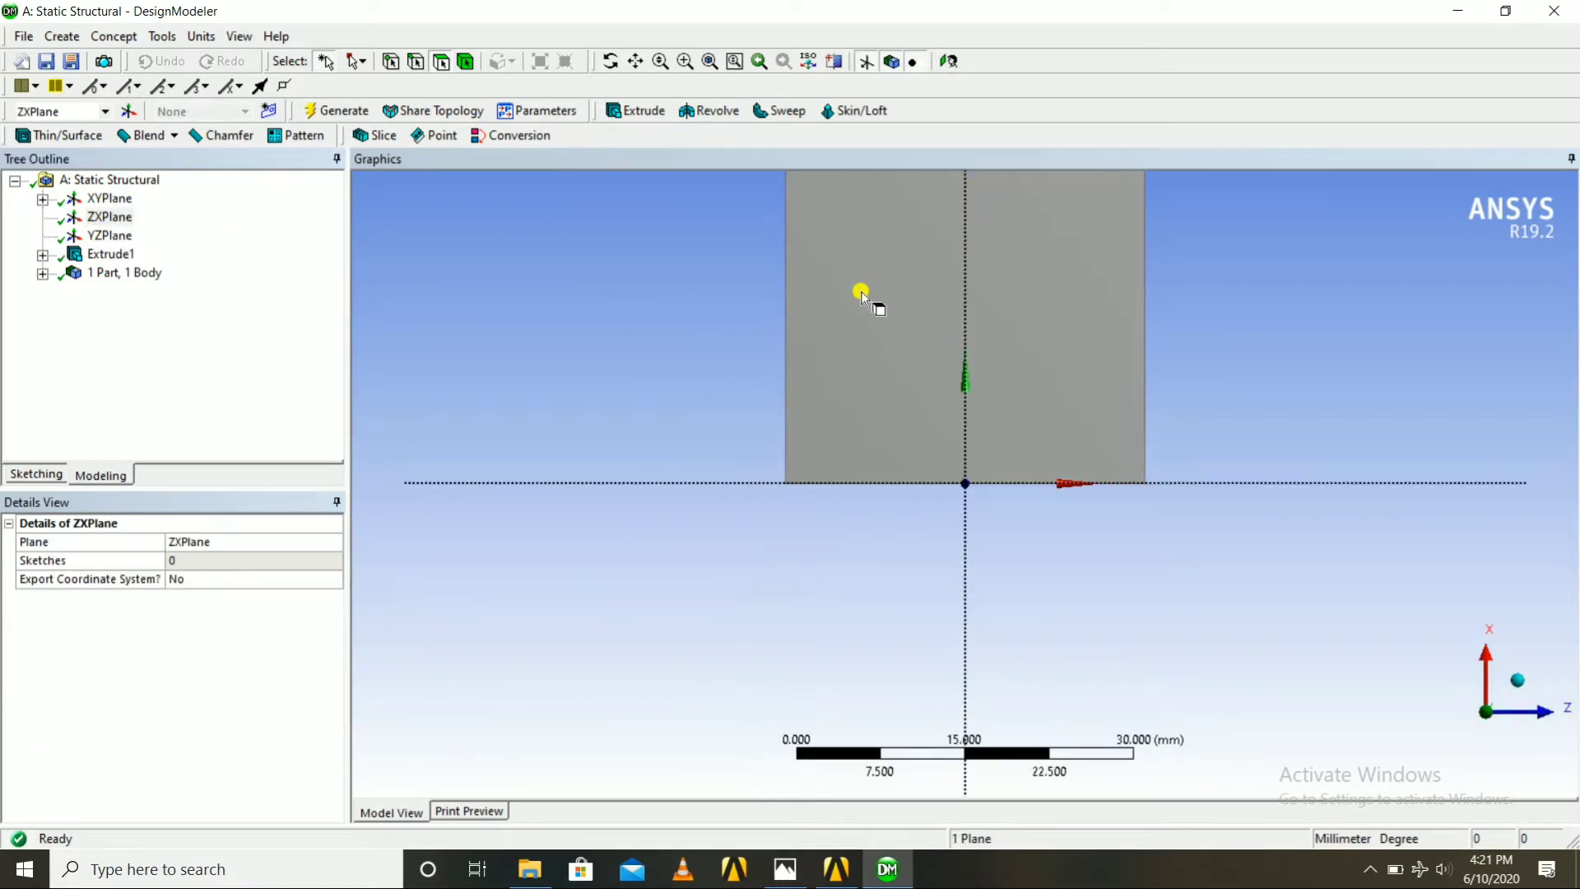
pyautogui.moveTo(615, 319); pyautogui.dragTo(420, 293, button='middle')
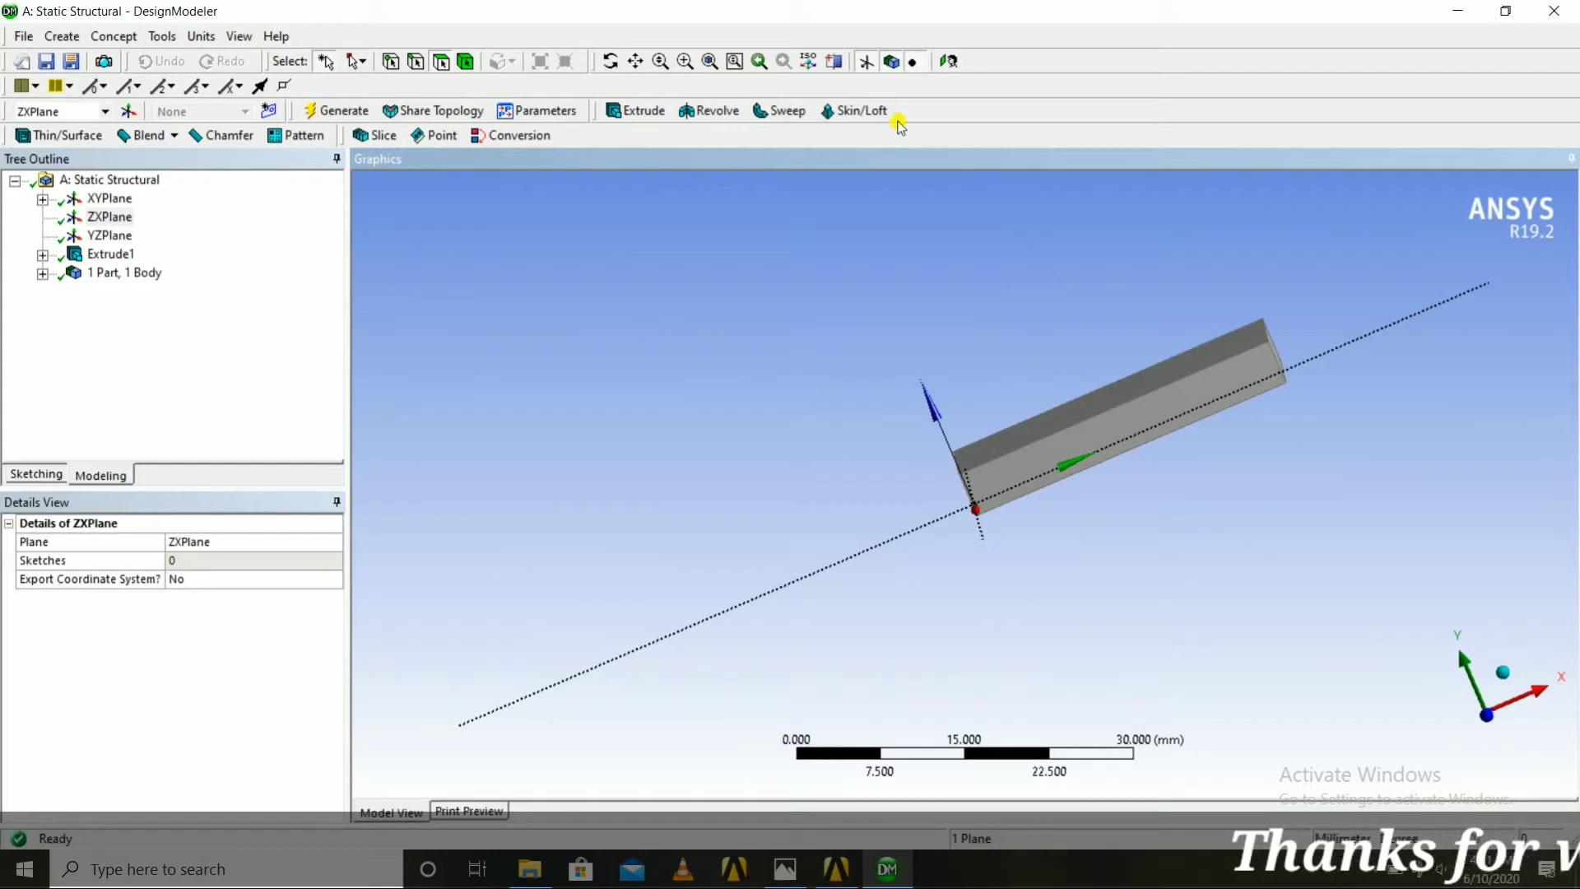
pyautogui.click(958, 62)
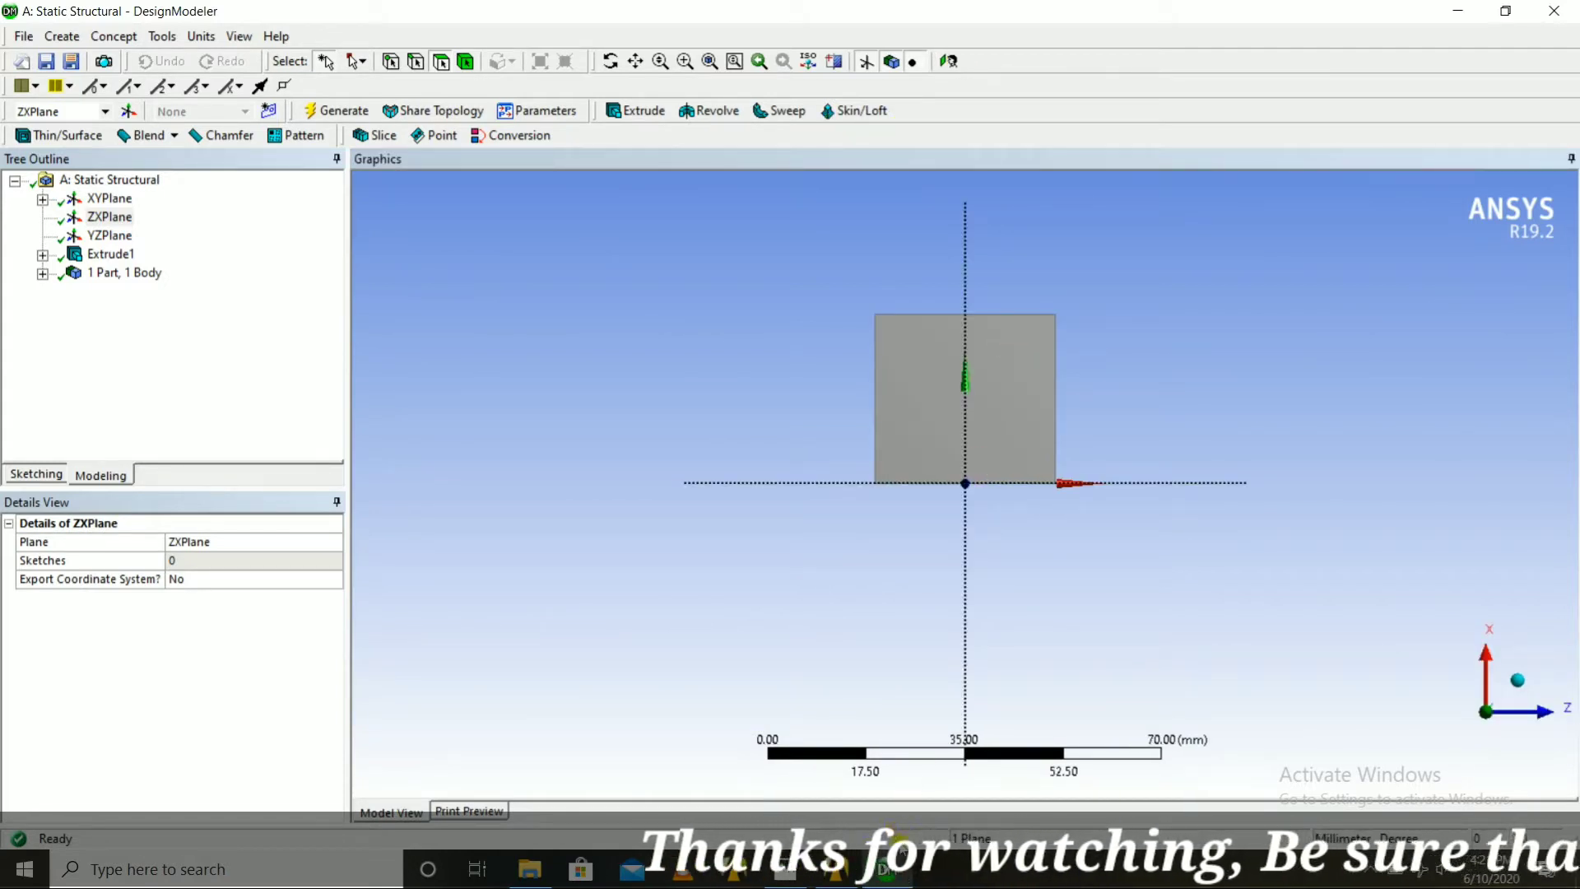
# Examine the upright lug's thickness, width and position dimensions in the reference drawing images(39).jpg in Photos, then return to DesignModeler
pyautogui.click(787, 864)
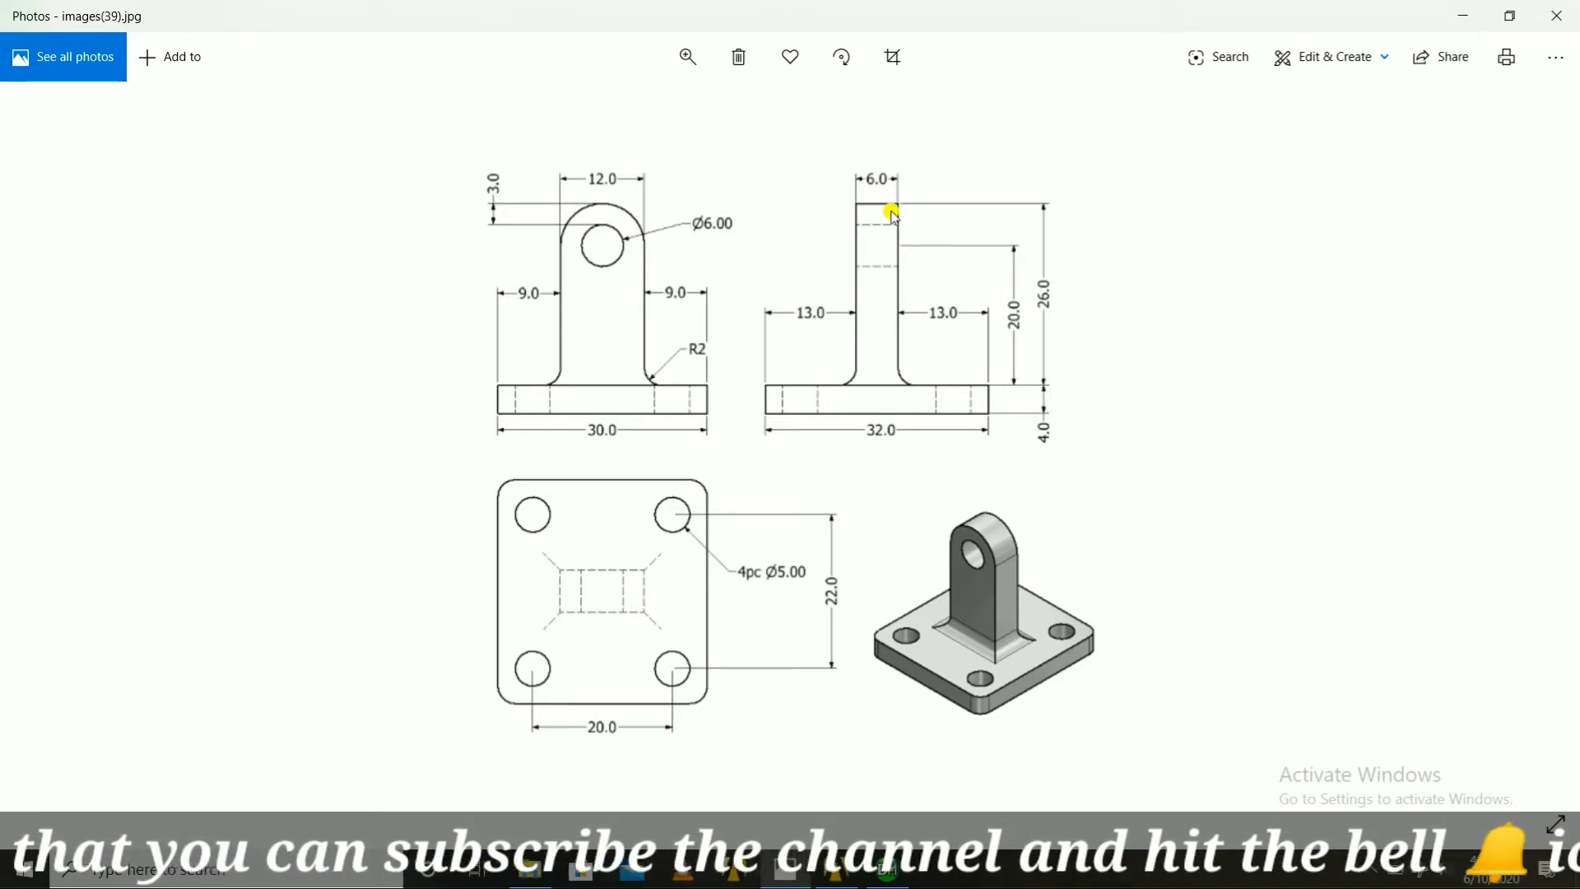
pyautogui.click(895, 879)
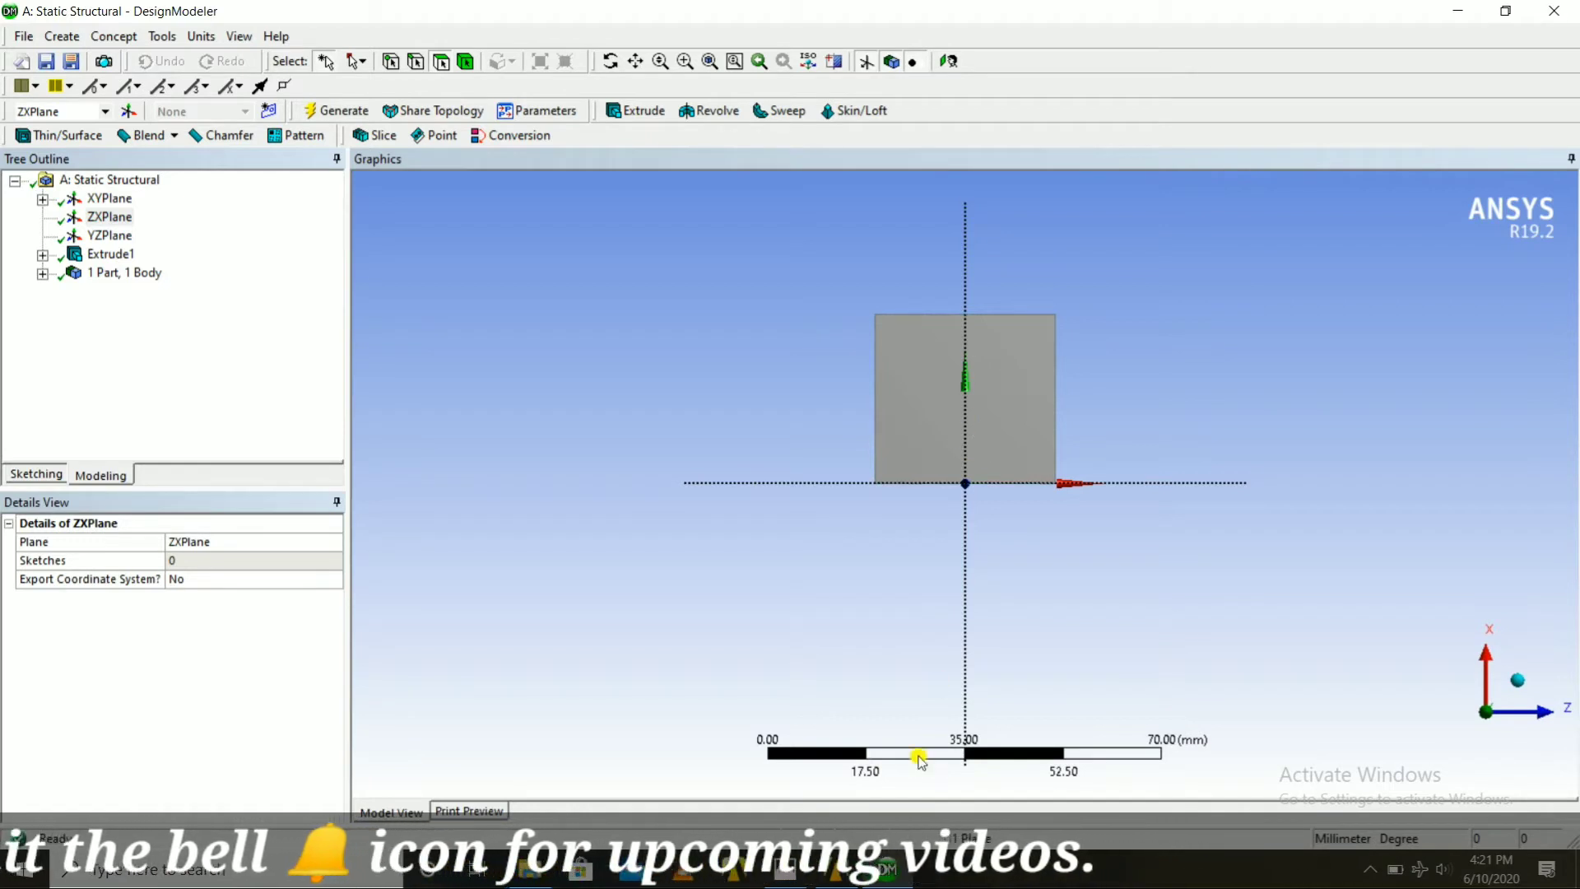
pyautogui.hotkey('alt', 'Tab')
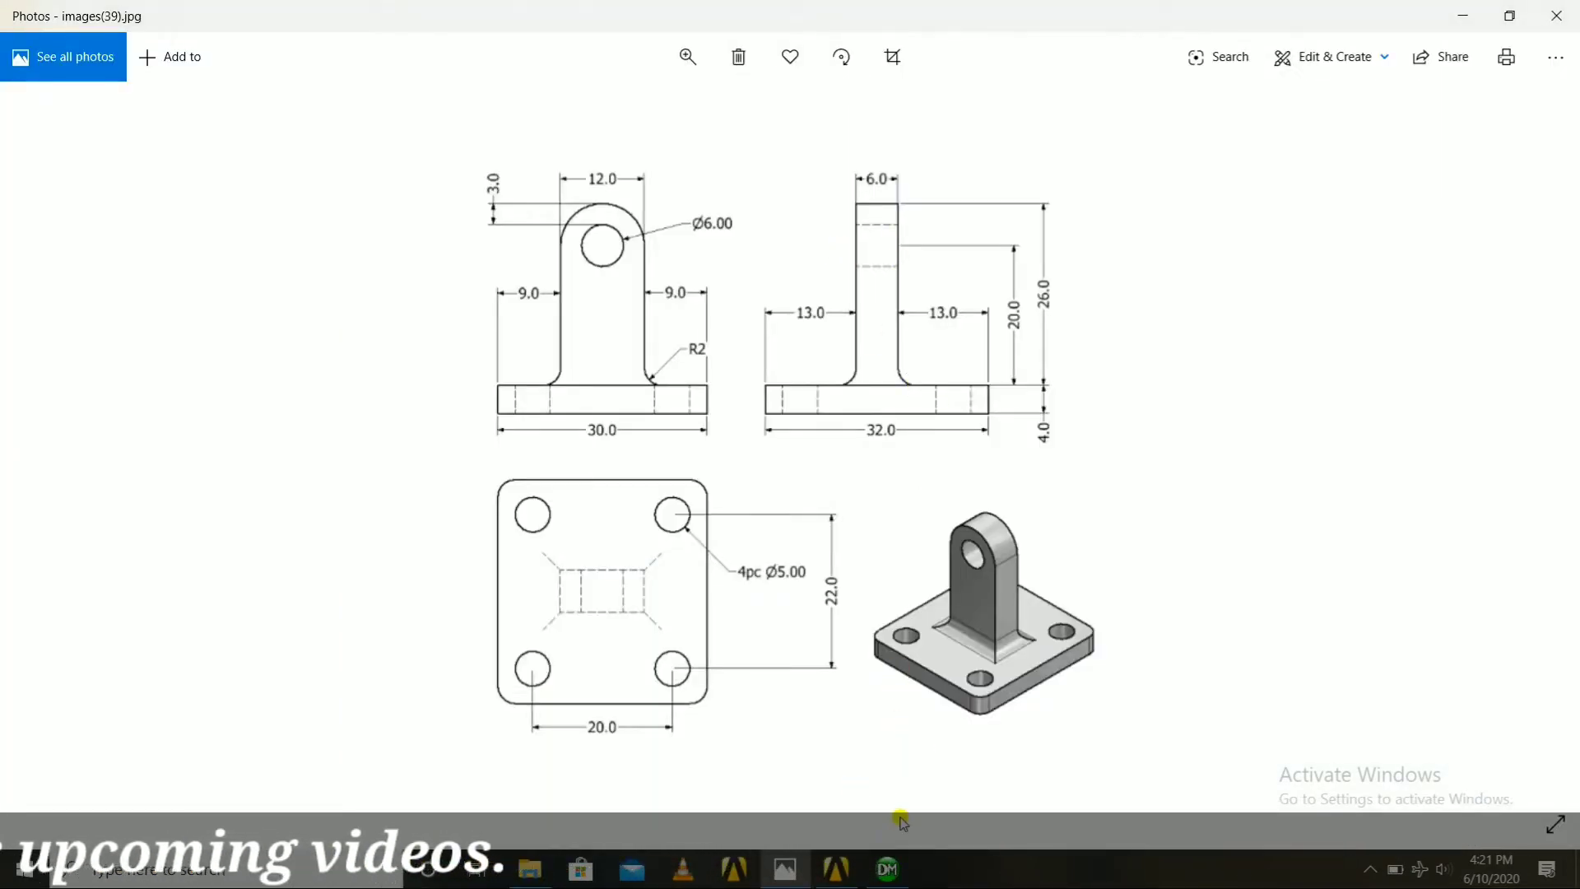
pyautogui.click(893, 869)
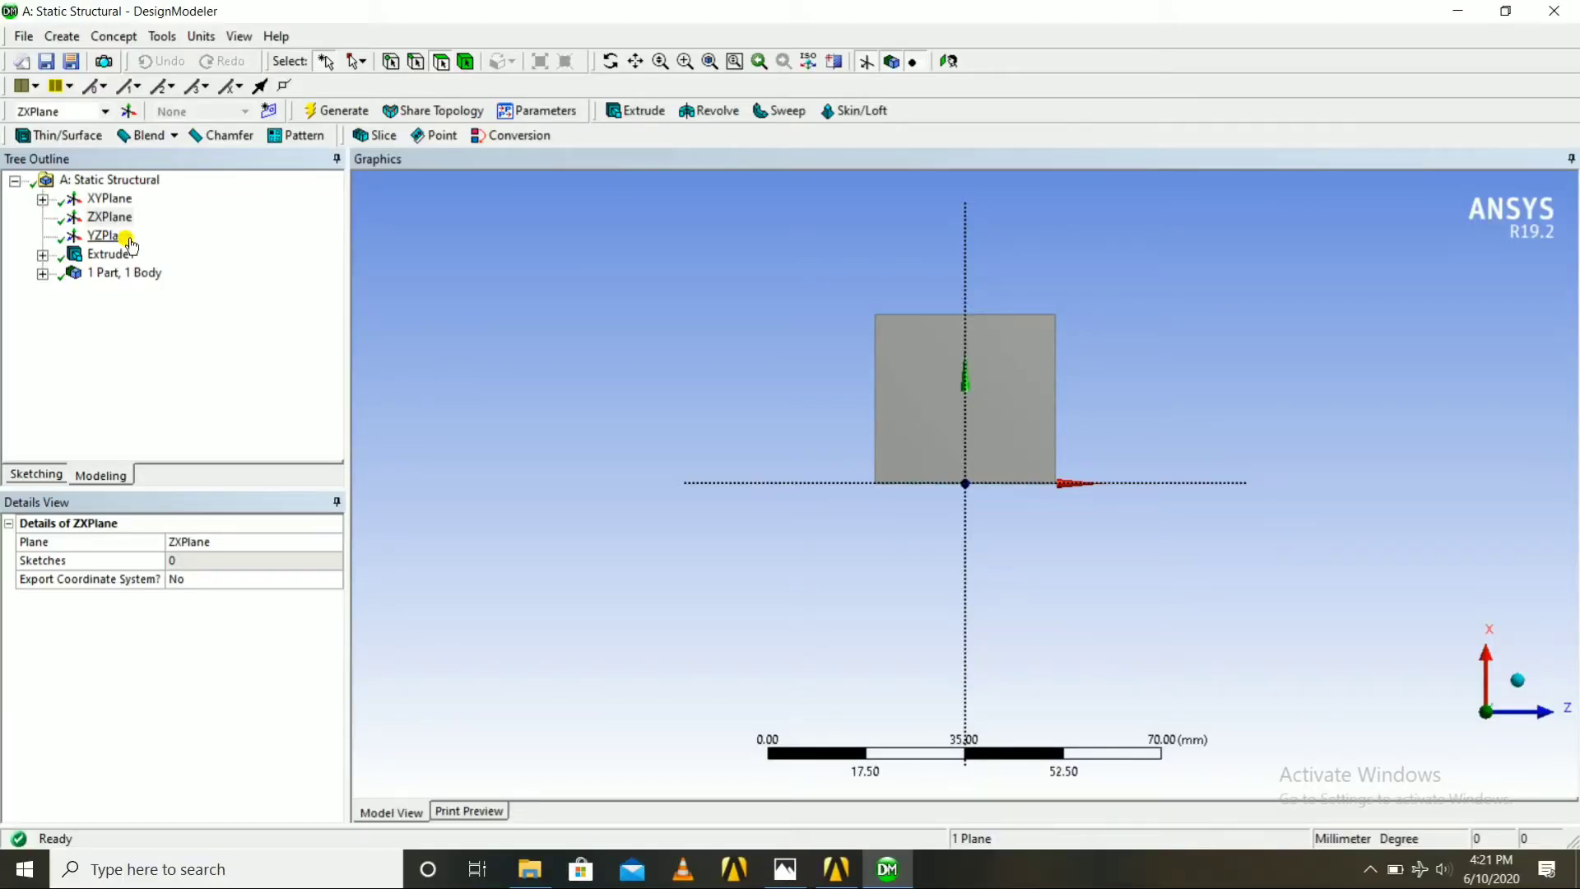
# Sketch a rectangle about 7.9 mm by 6.8 mm on ZXPlane, straddling the vertical axis near the middle of the base plate
pyautogui.click(42, 475)
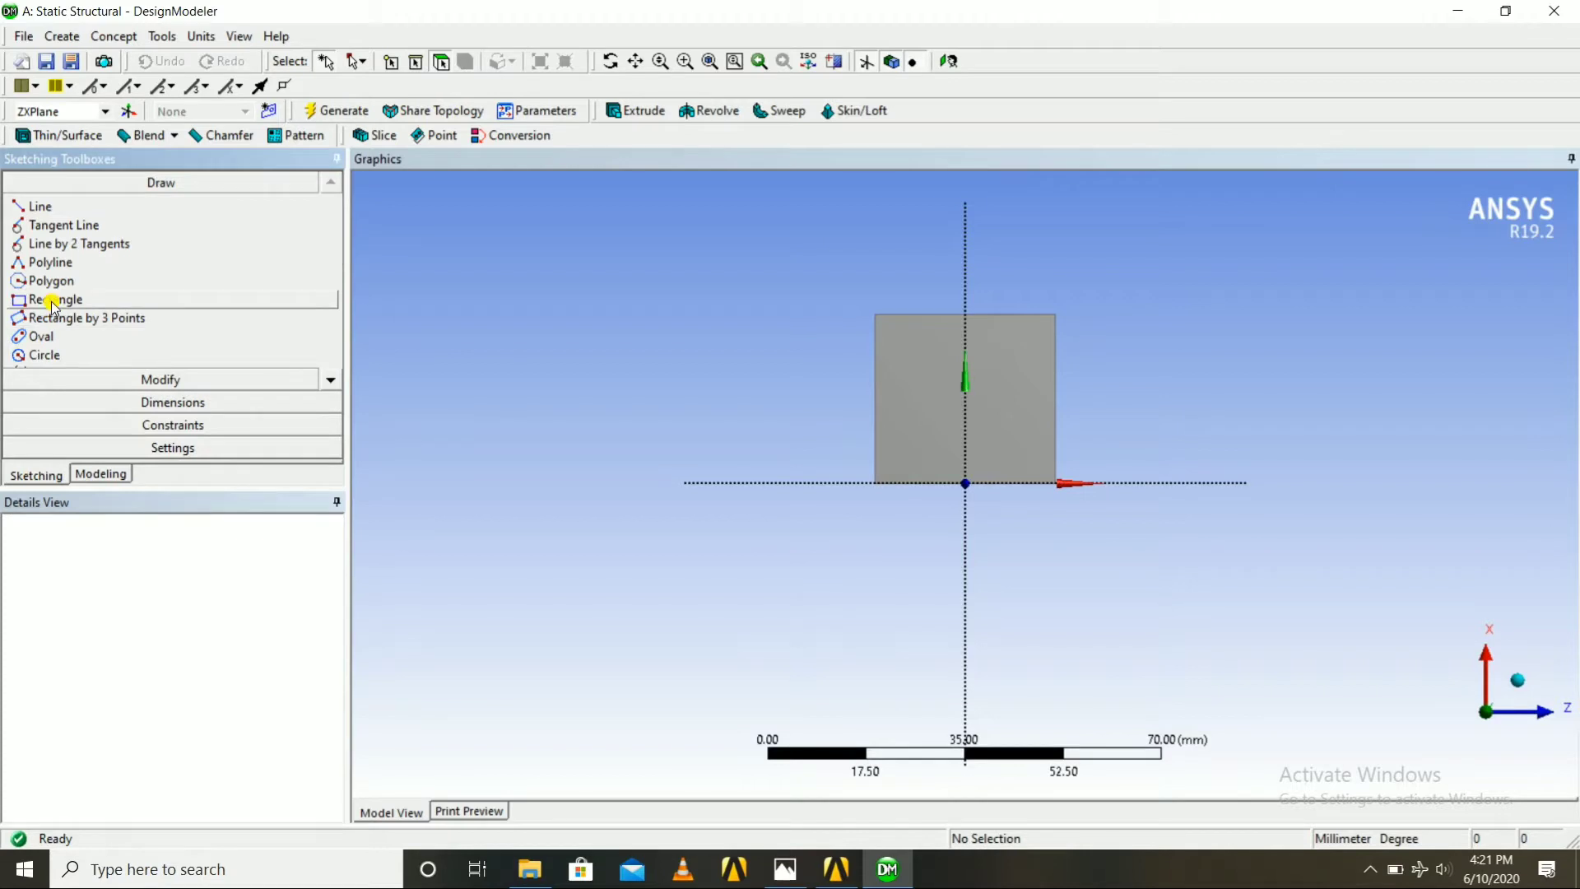
pyautogui.click(54, 301)
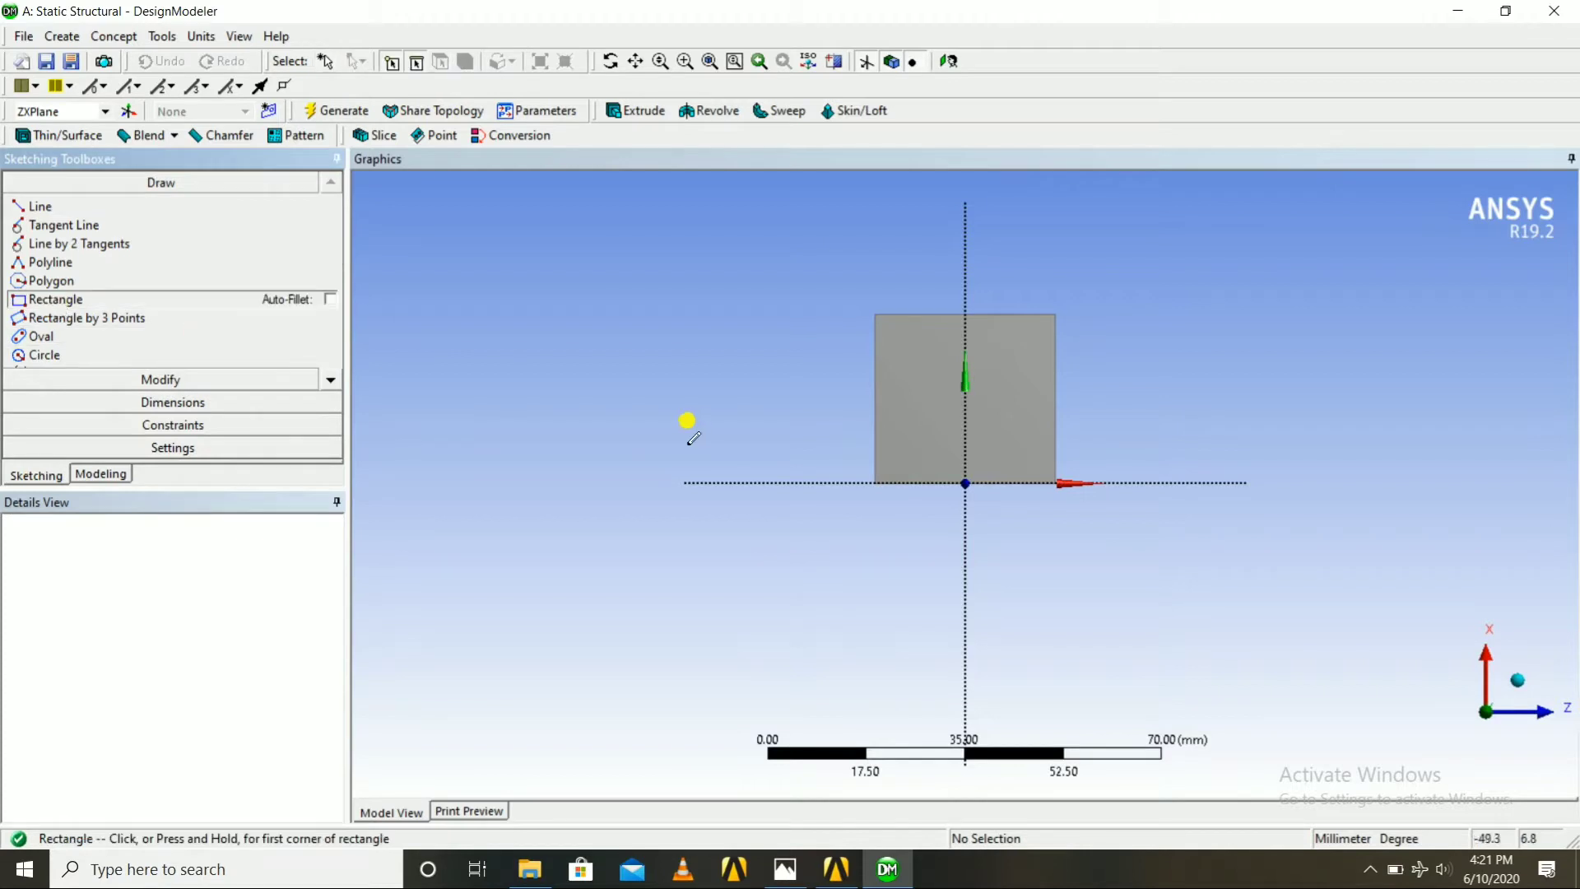
pyautogui.click(943, 394)
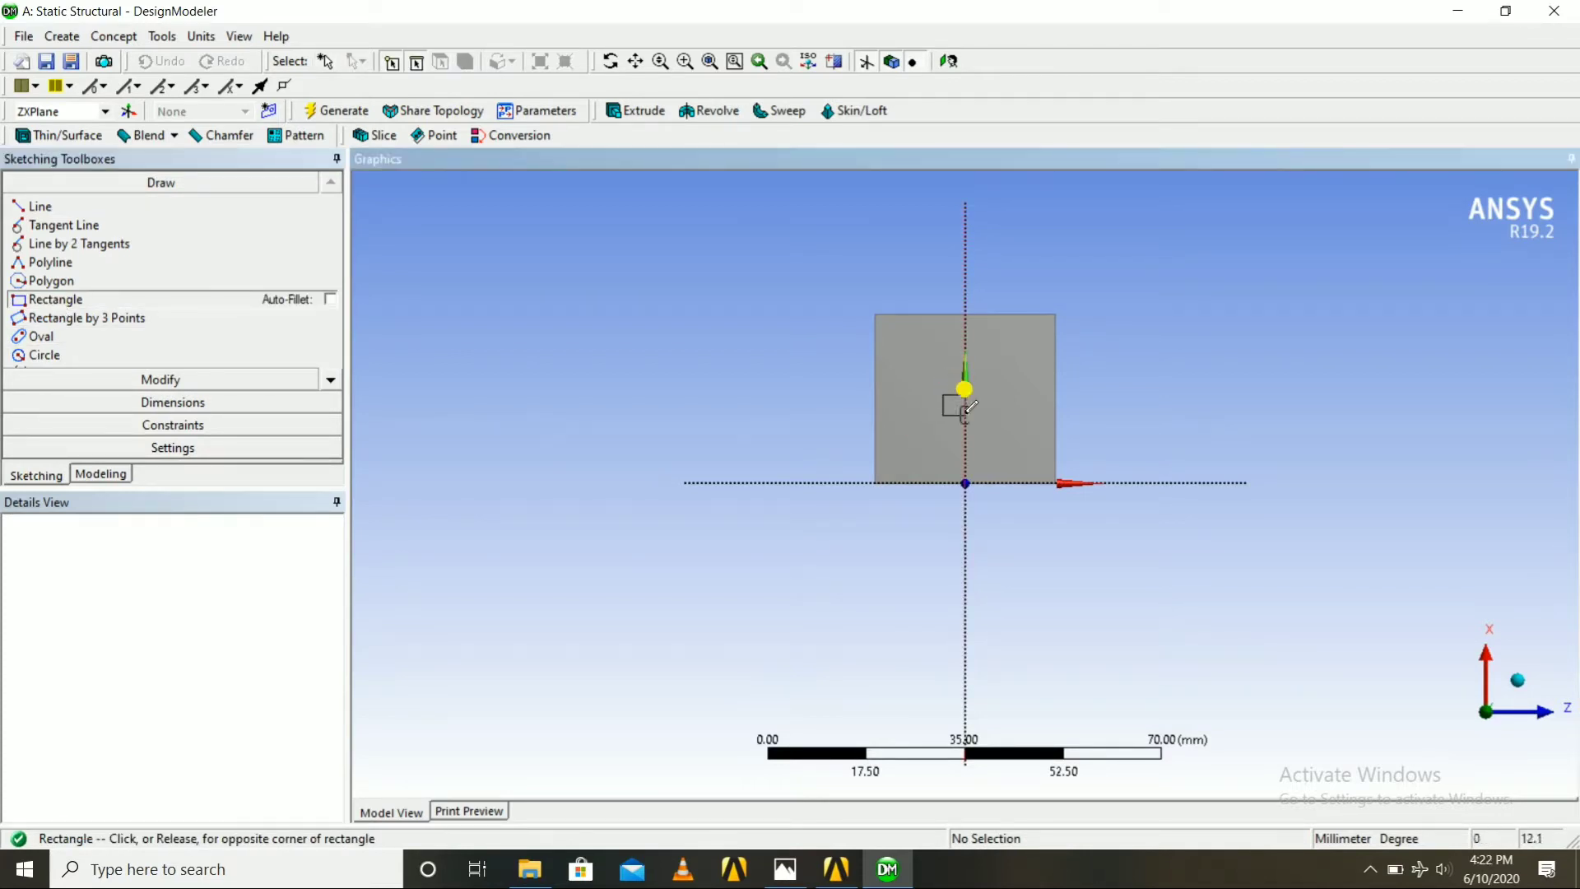
pyautogui.click(988, 430)
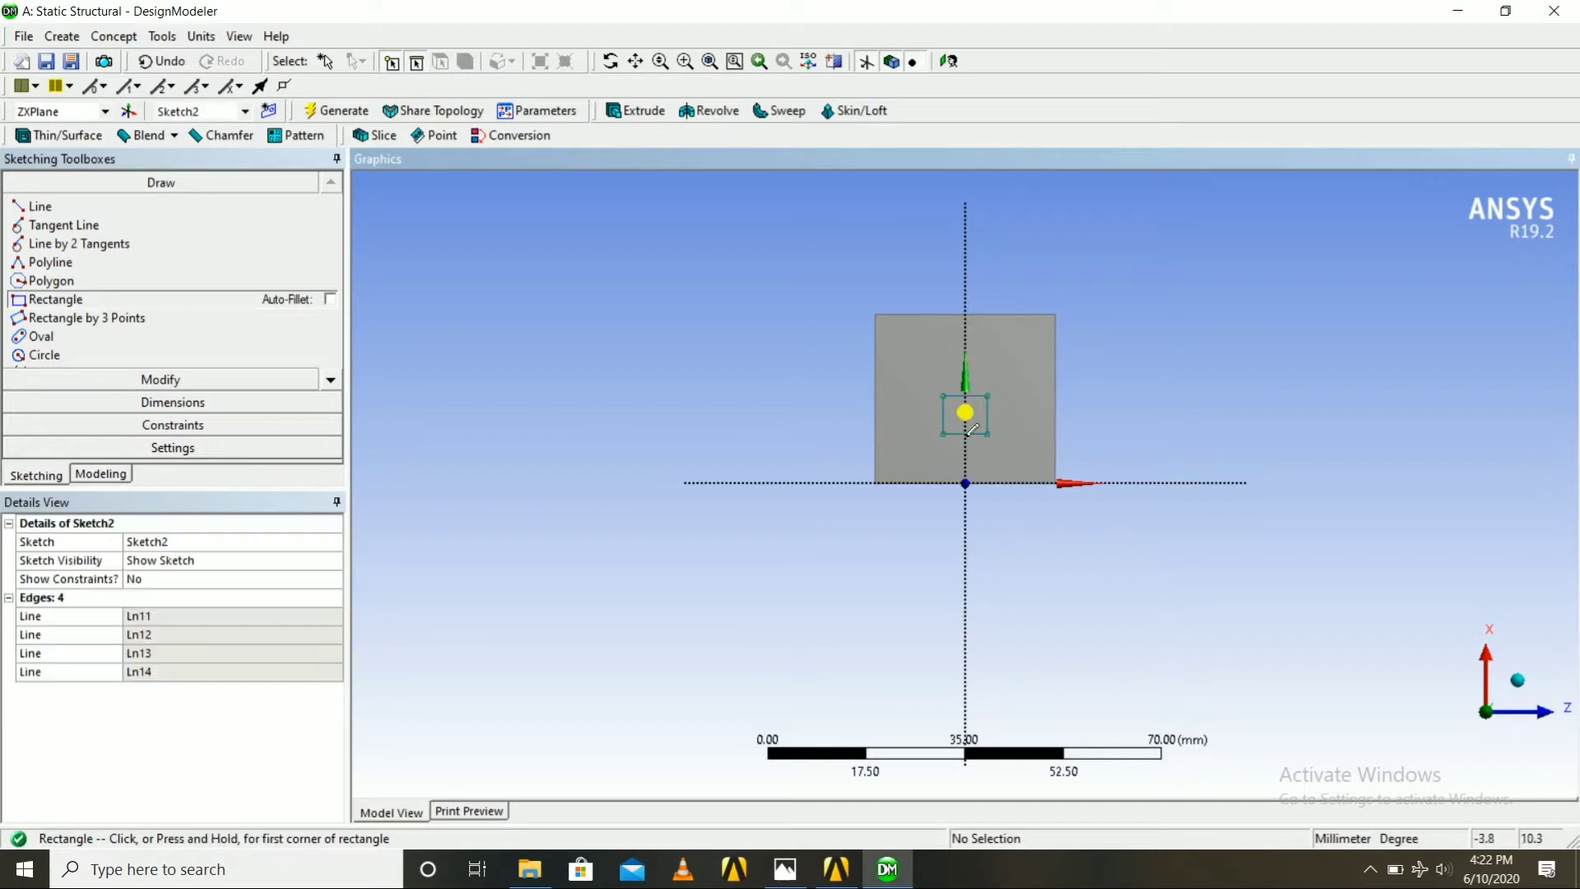
pyautogui.scroll(3, 725, 388)
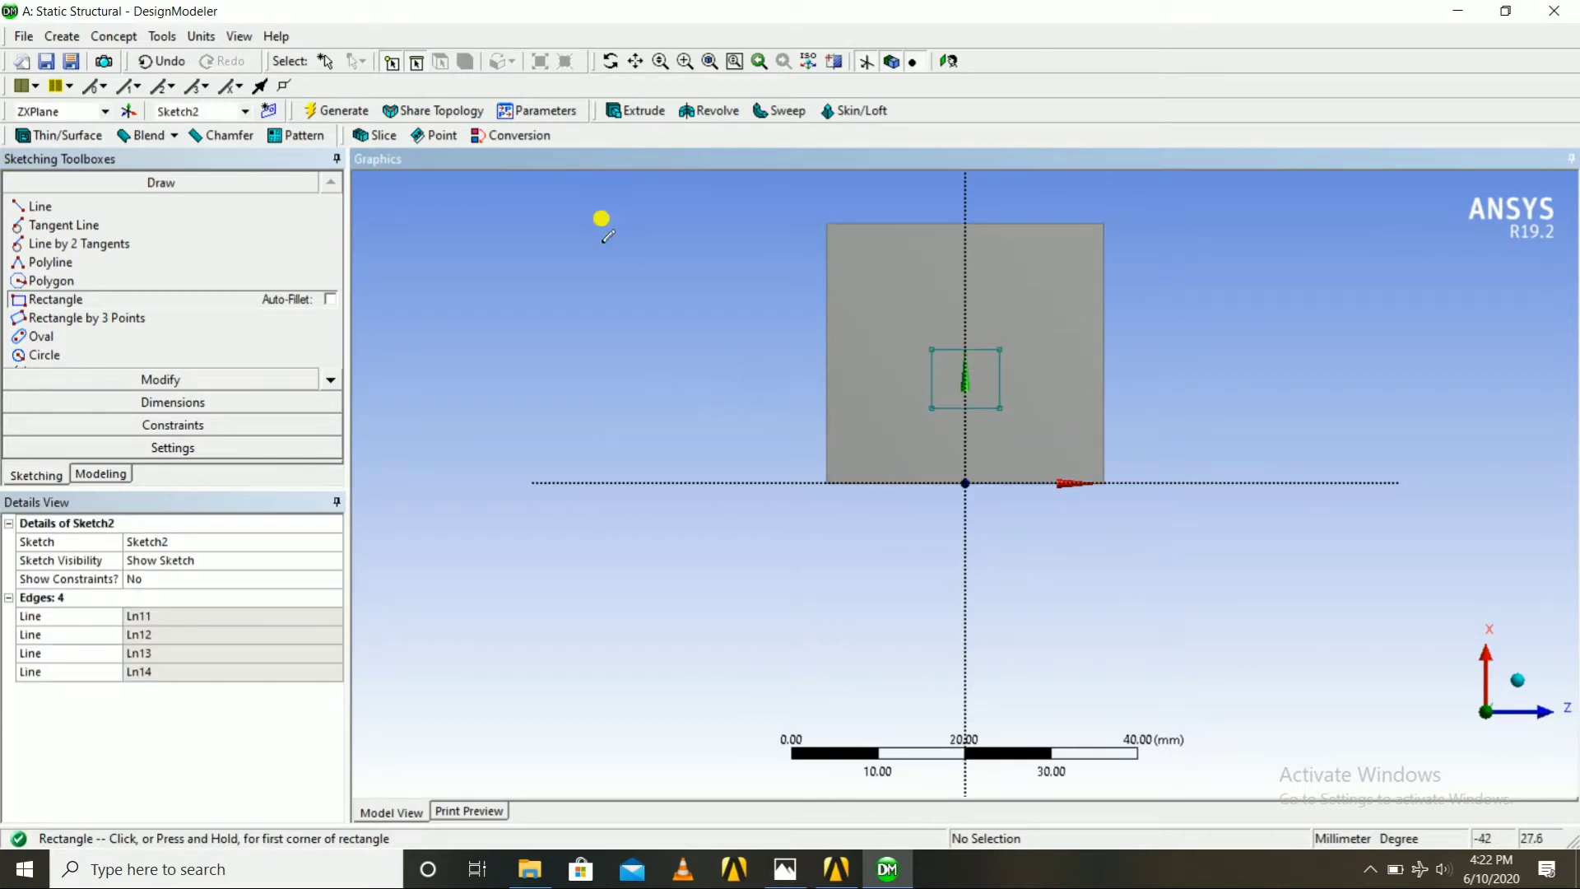
# Dimension the height and the width of the small rectangle on the base plate
pyautogui.click(176, 403)
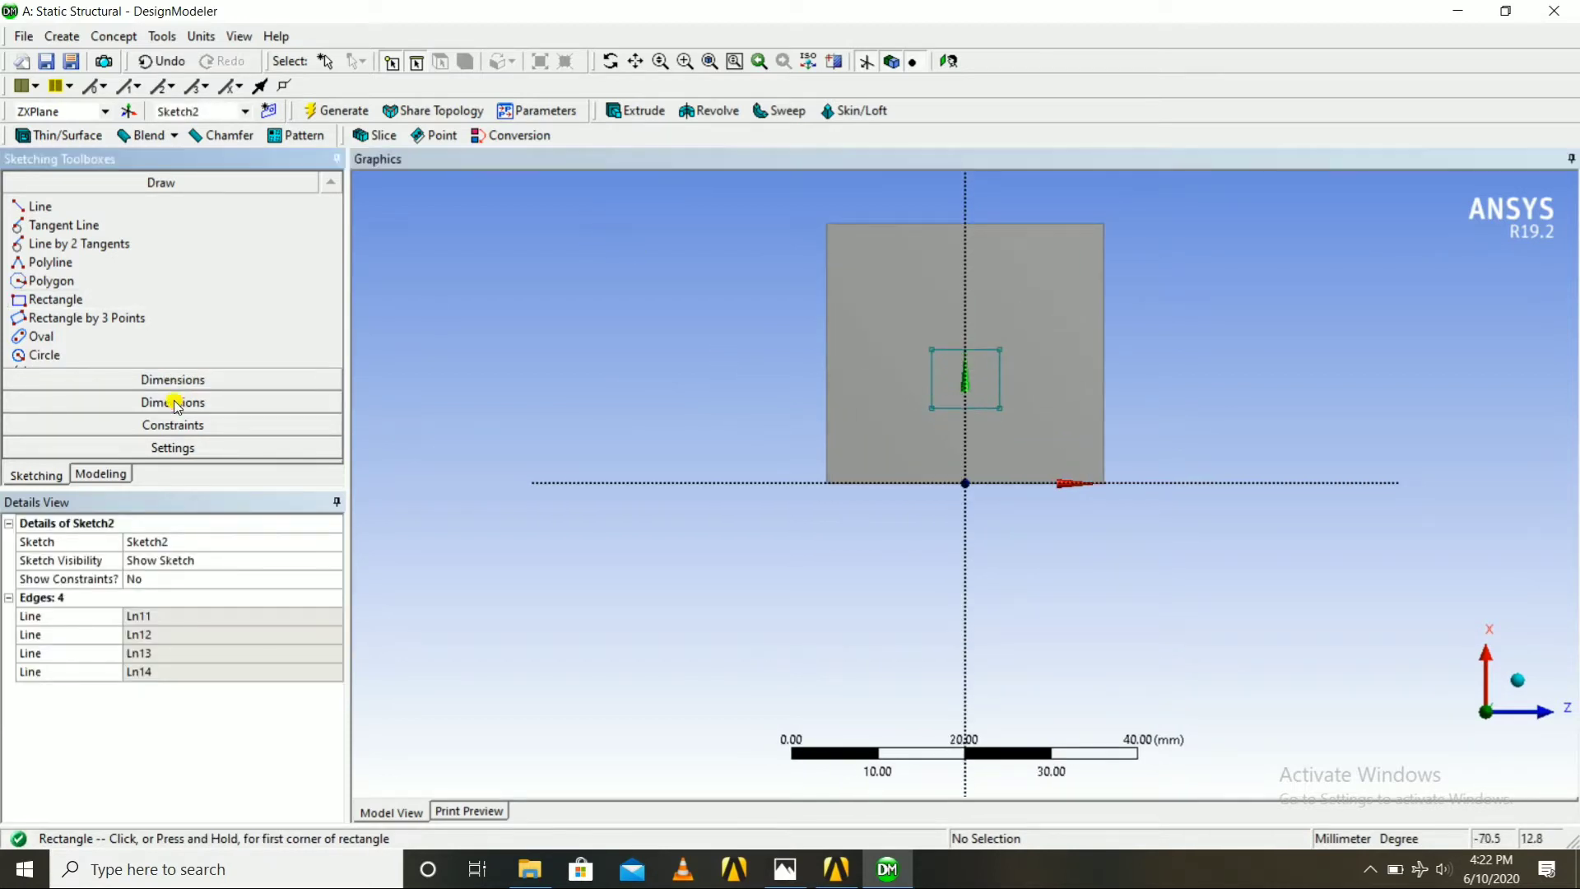
pyautogui.click(931, 381)
pyautogui.click(795, 375)
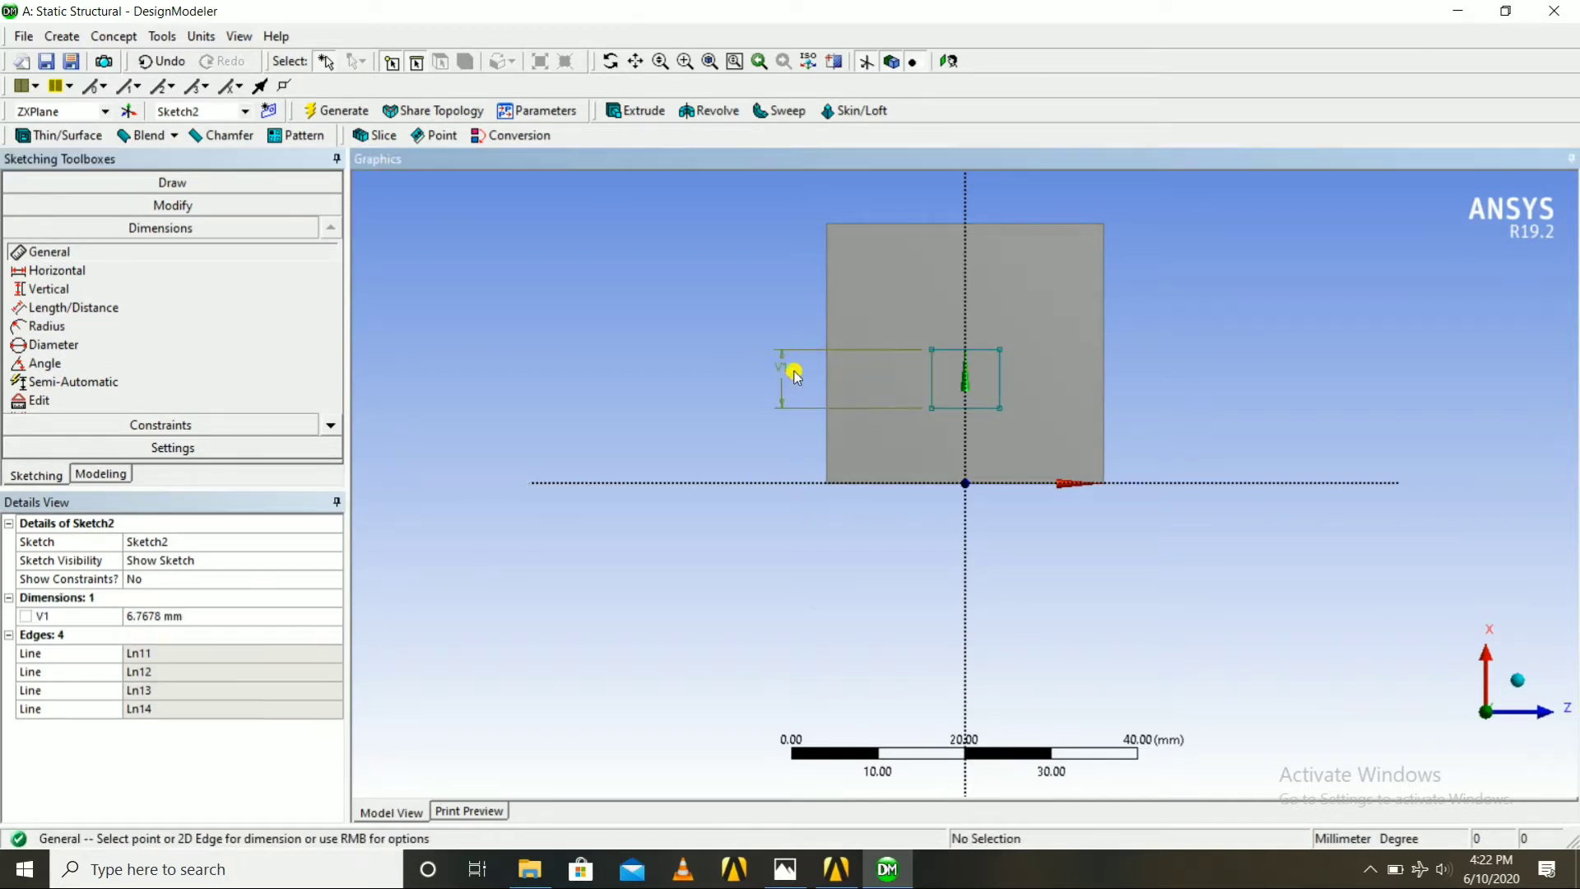
pyautogui.click(980, 350)
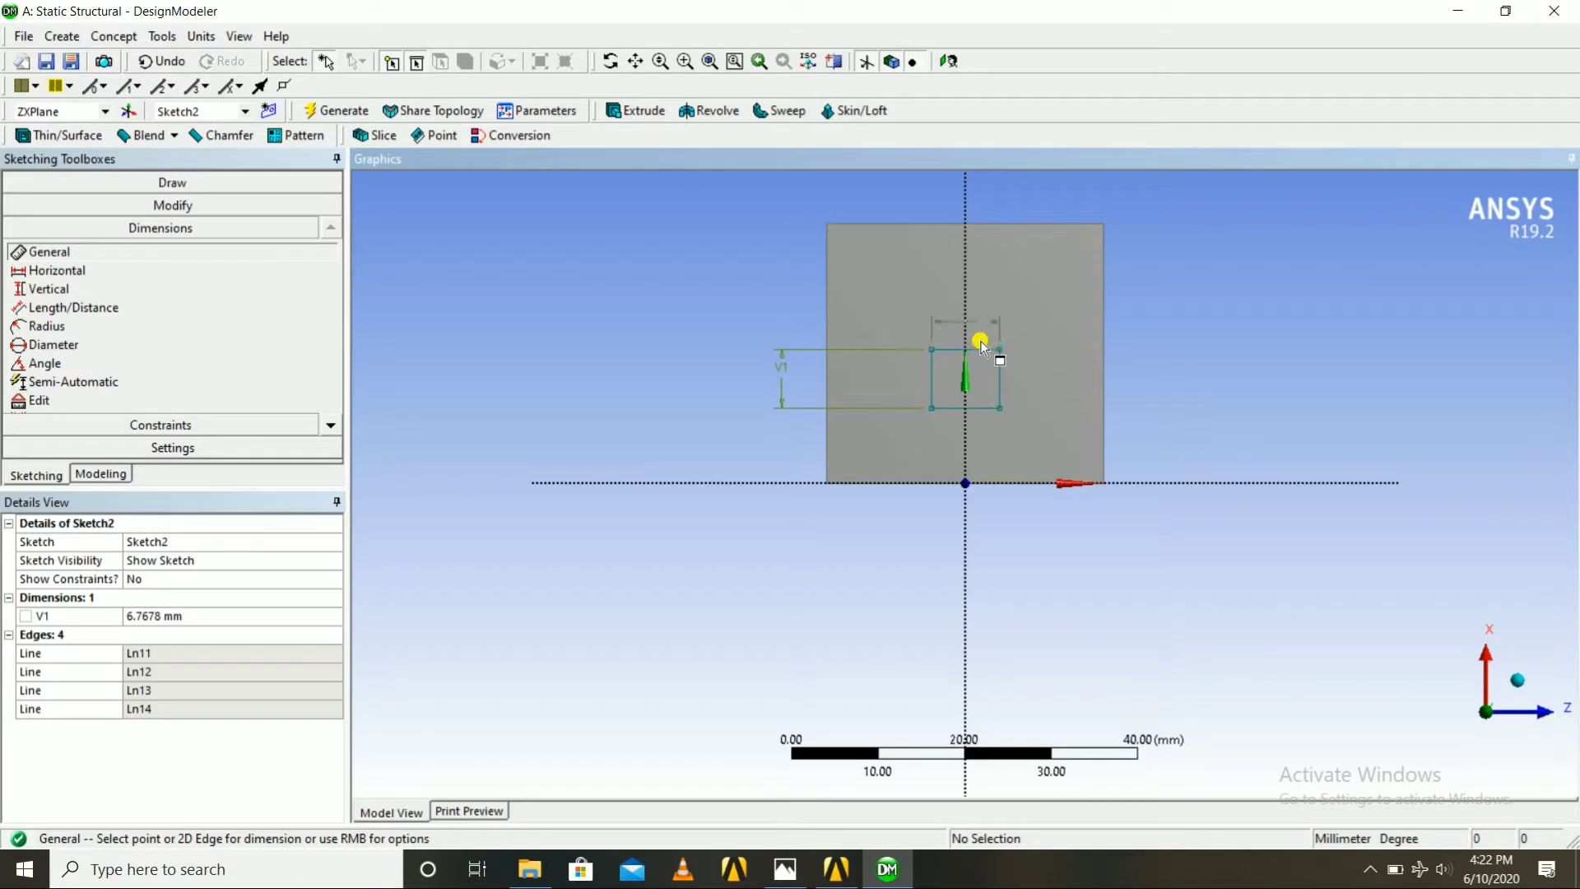
pyautogui.click(973, 175)
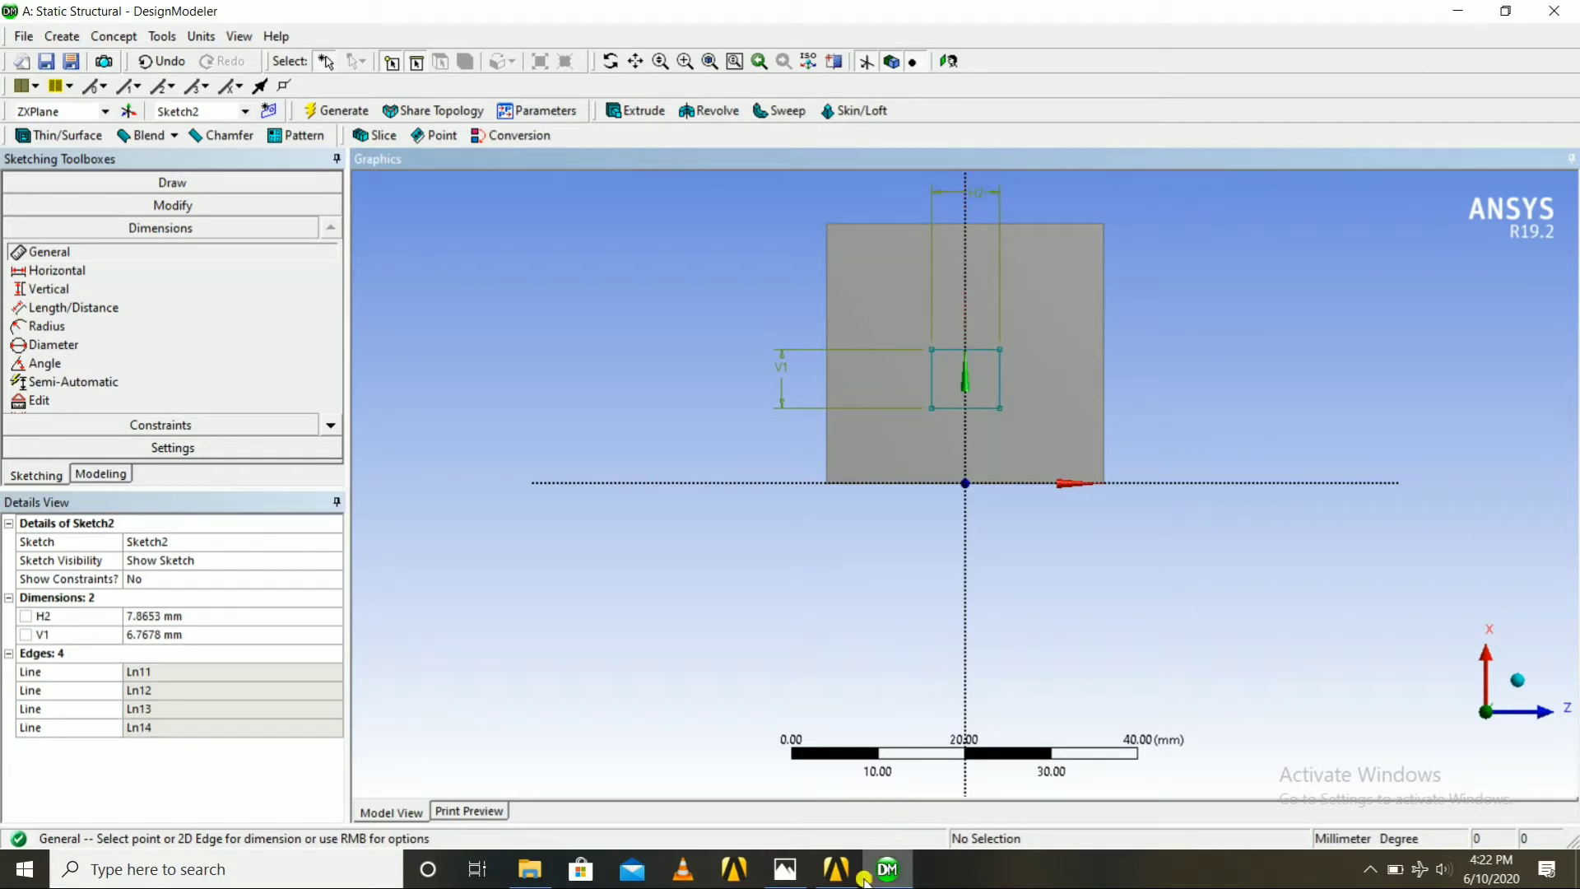
# Recheck the lug size in the reference drawing in Photos, then set the rectangle's width to 6 mm and height to 12 mm in DesignModeler
pyautogui.click(785, 869)
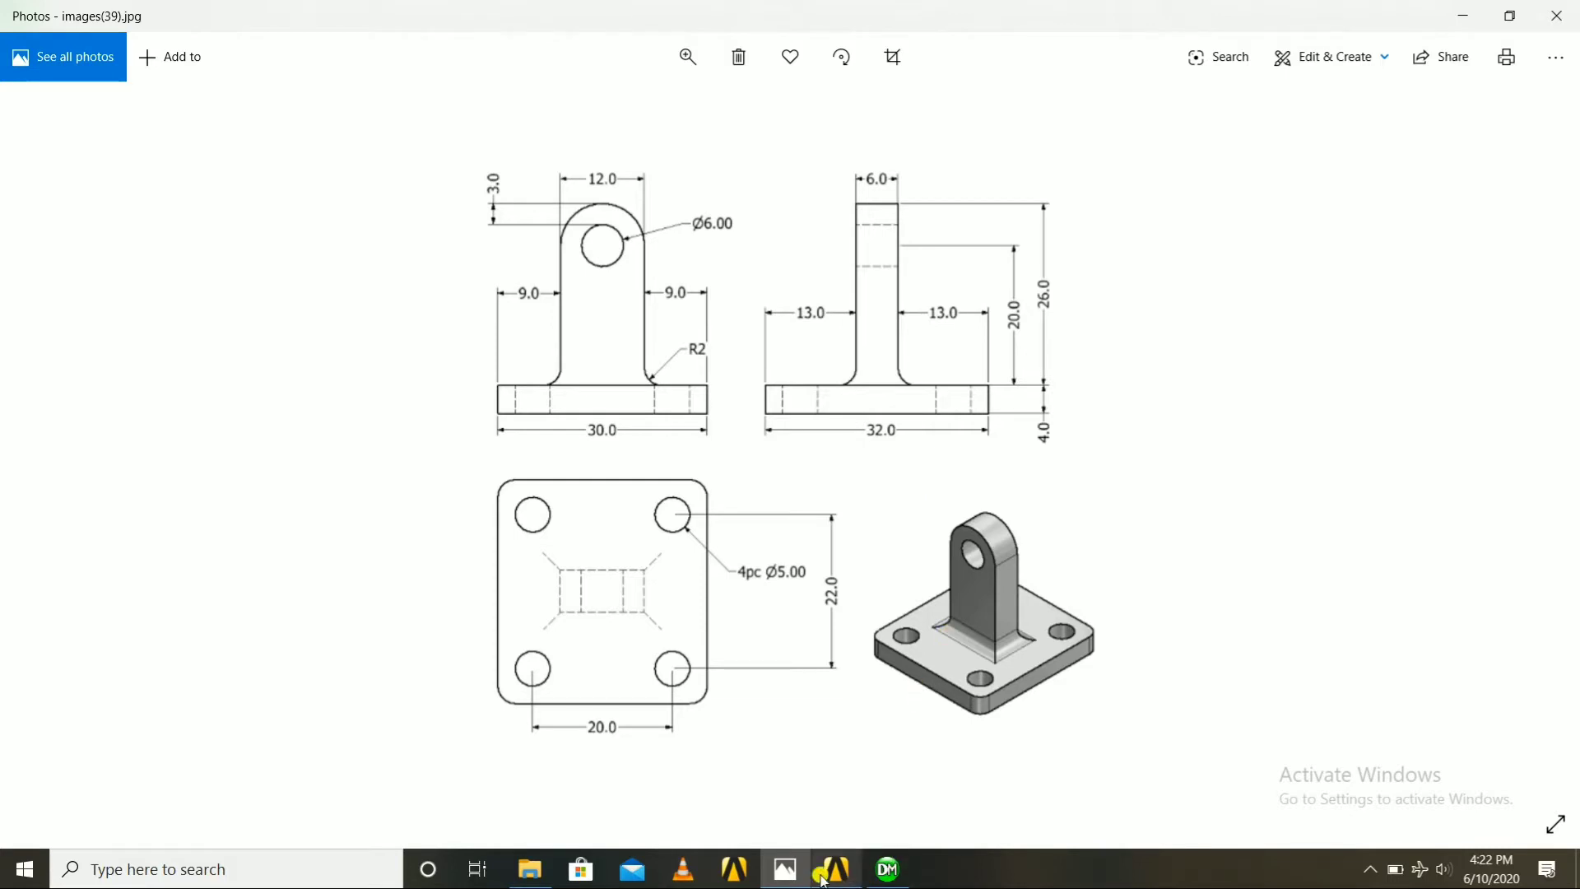
pyautogui.click(888, 869)
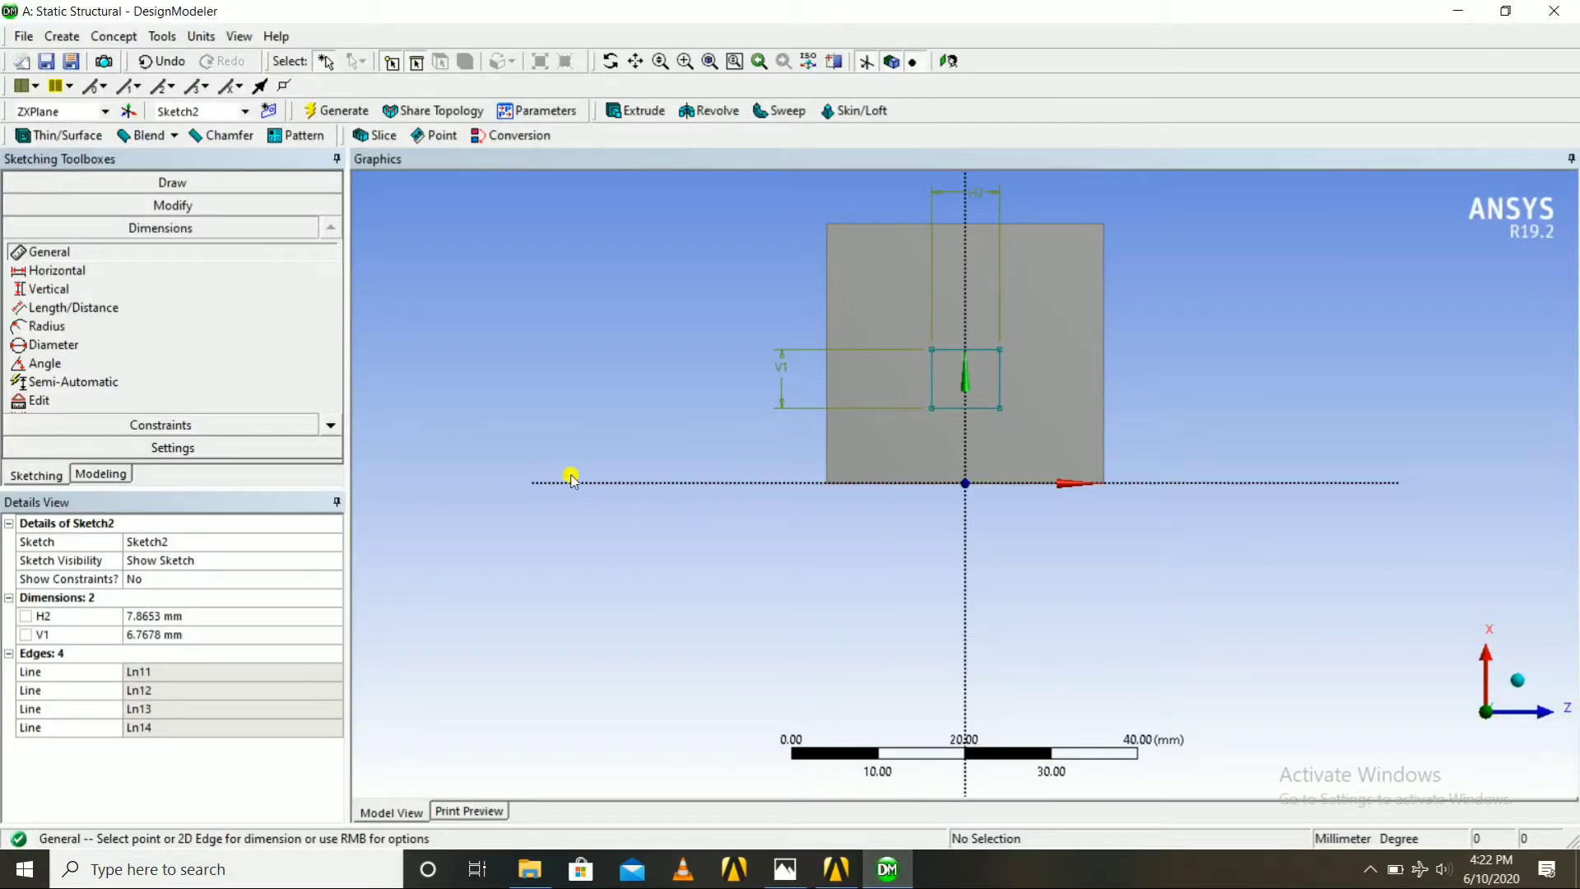
pyautogui.click(168, 615)
pyautogui.write('6')
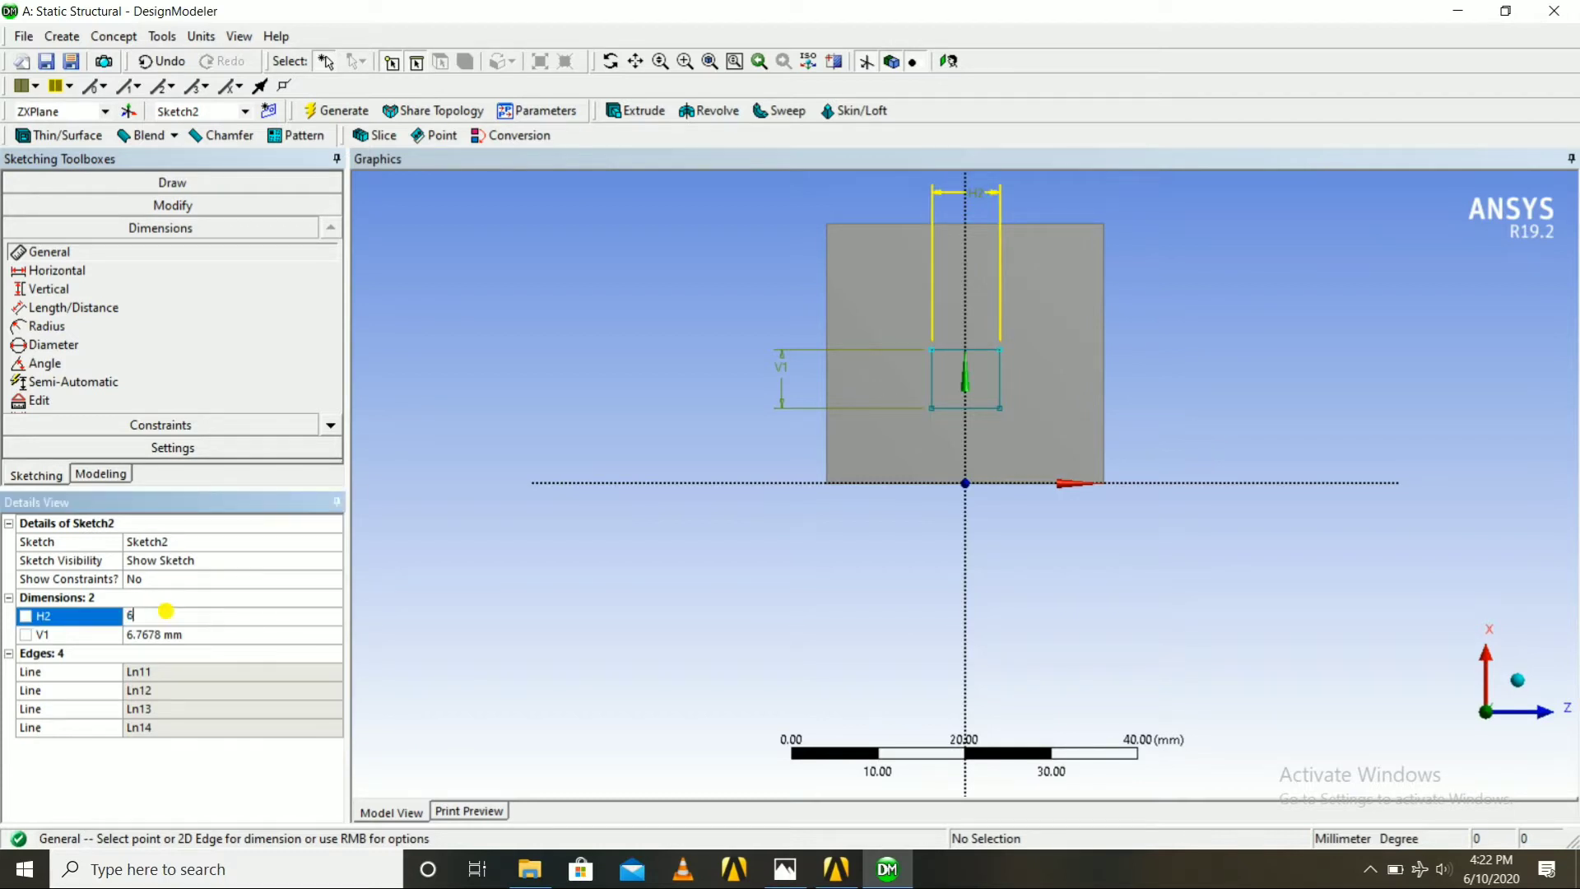
pyautogui.press('Return')
pyautogui.click(169, 634)
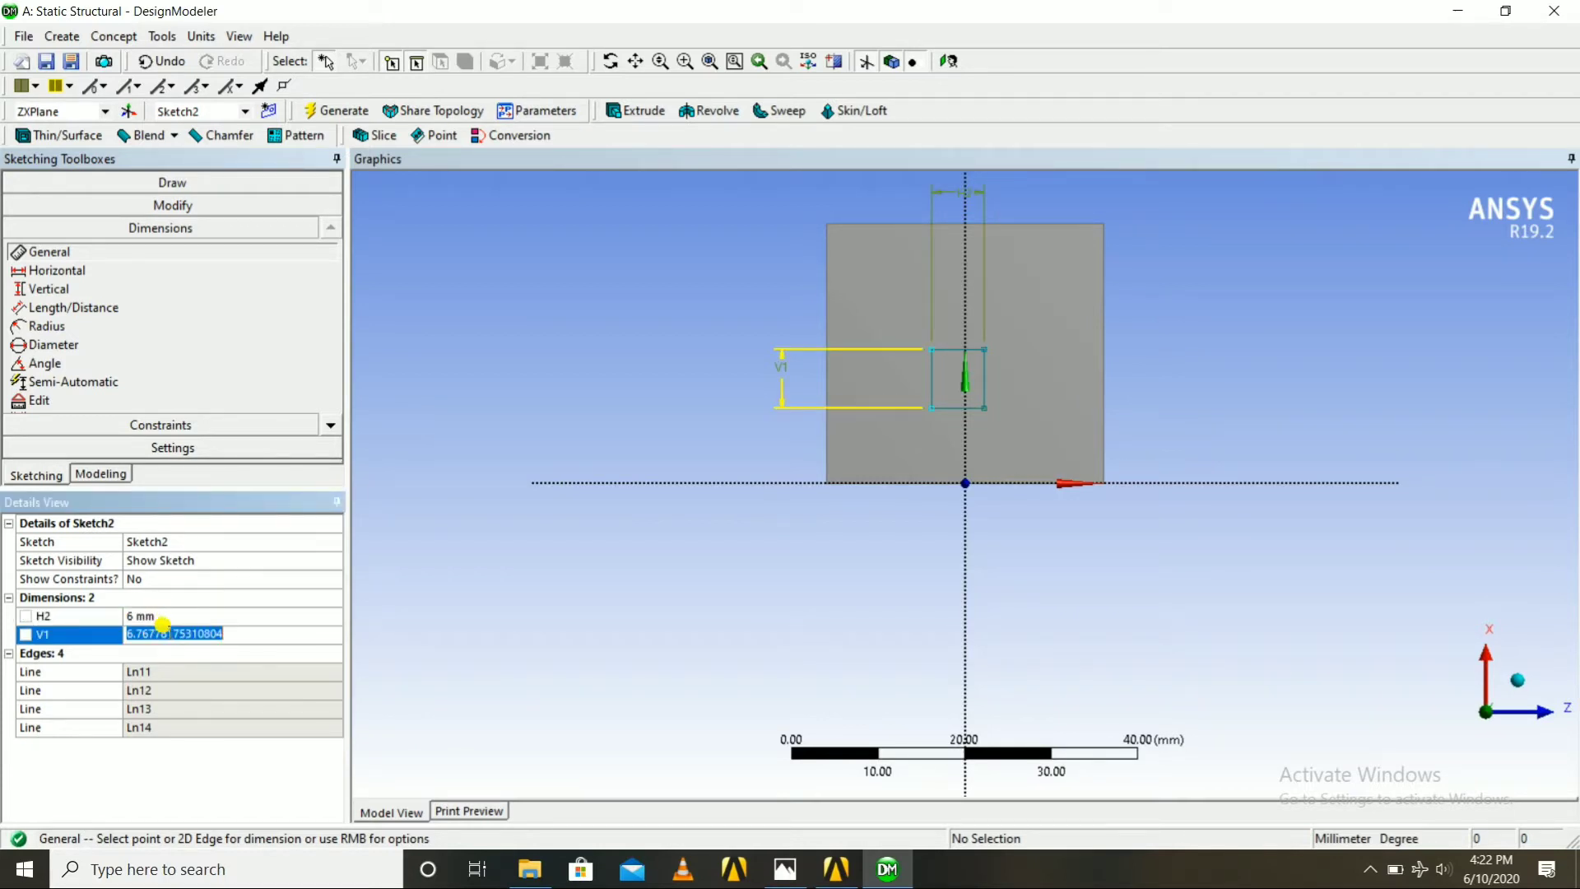
pyautogui.write('12')
pyautogui.press('Return')
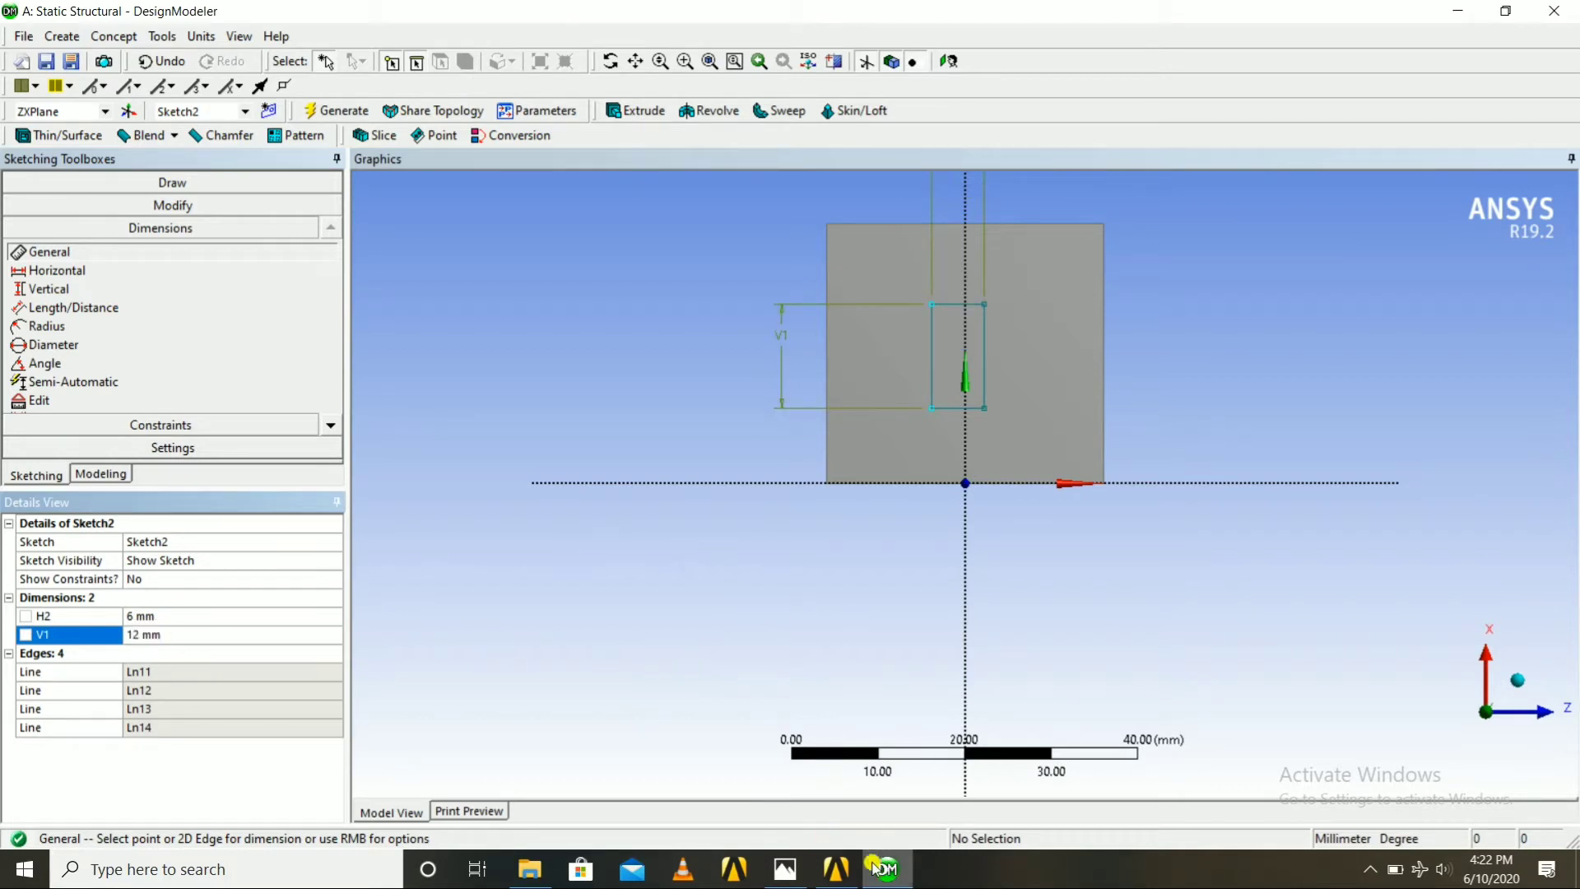
# Check the lug's position in the Photos drawing, then dimension the distance from the horizontal axis to the rectangle's lower edge in DesignModeler
pyautogui.click(785, 869)
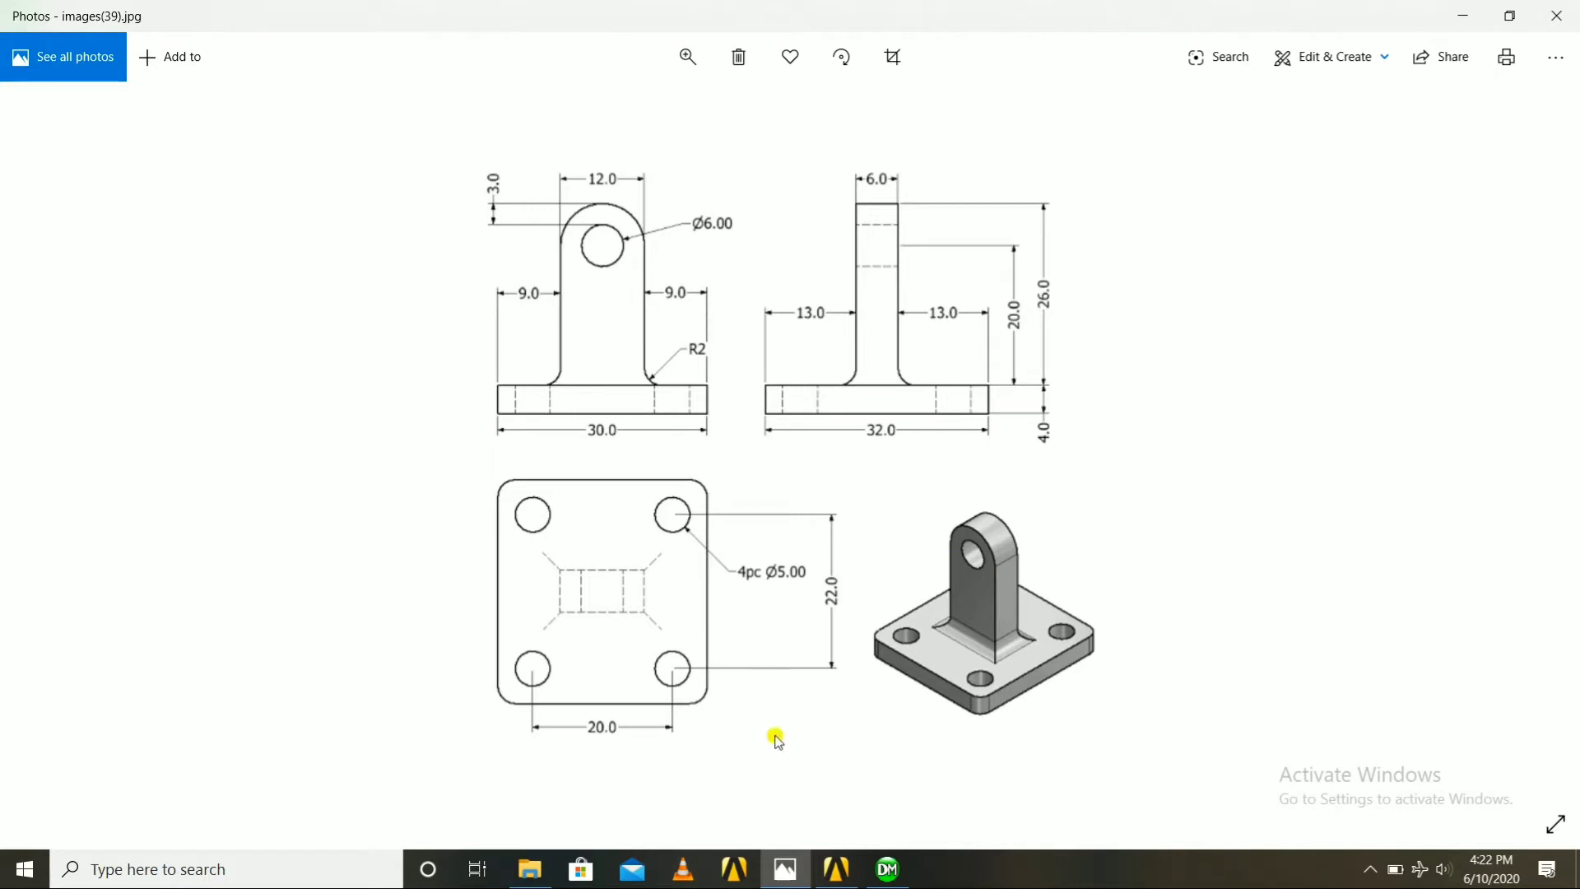
pyautogui.click(887, 869)
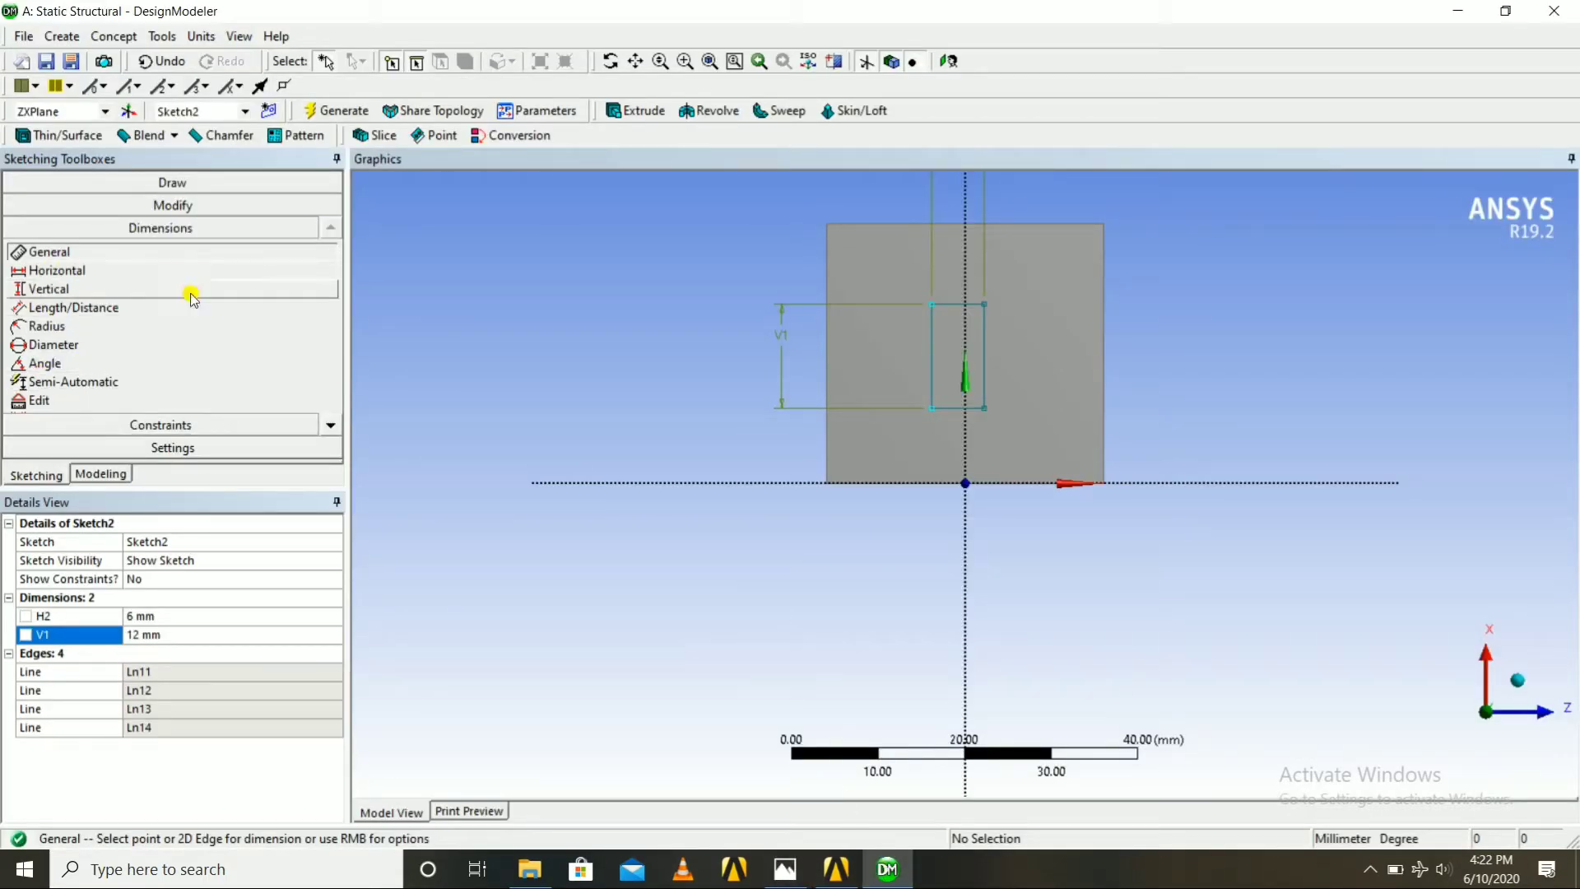
pyautogui.click(967, 483)
pyautogui.click(950, 408)
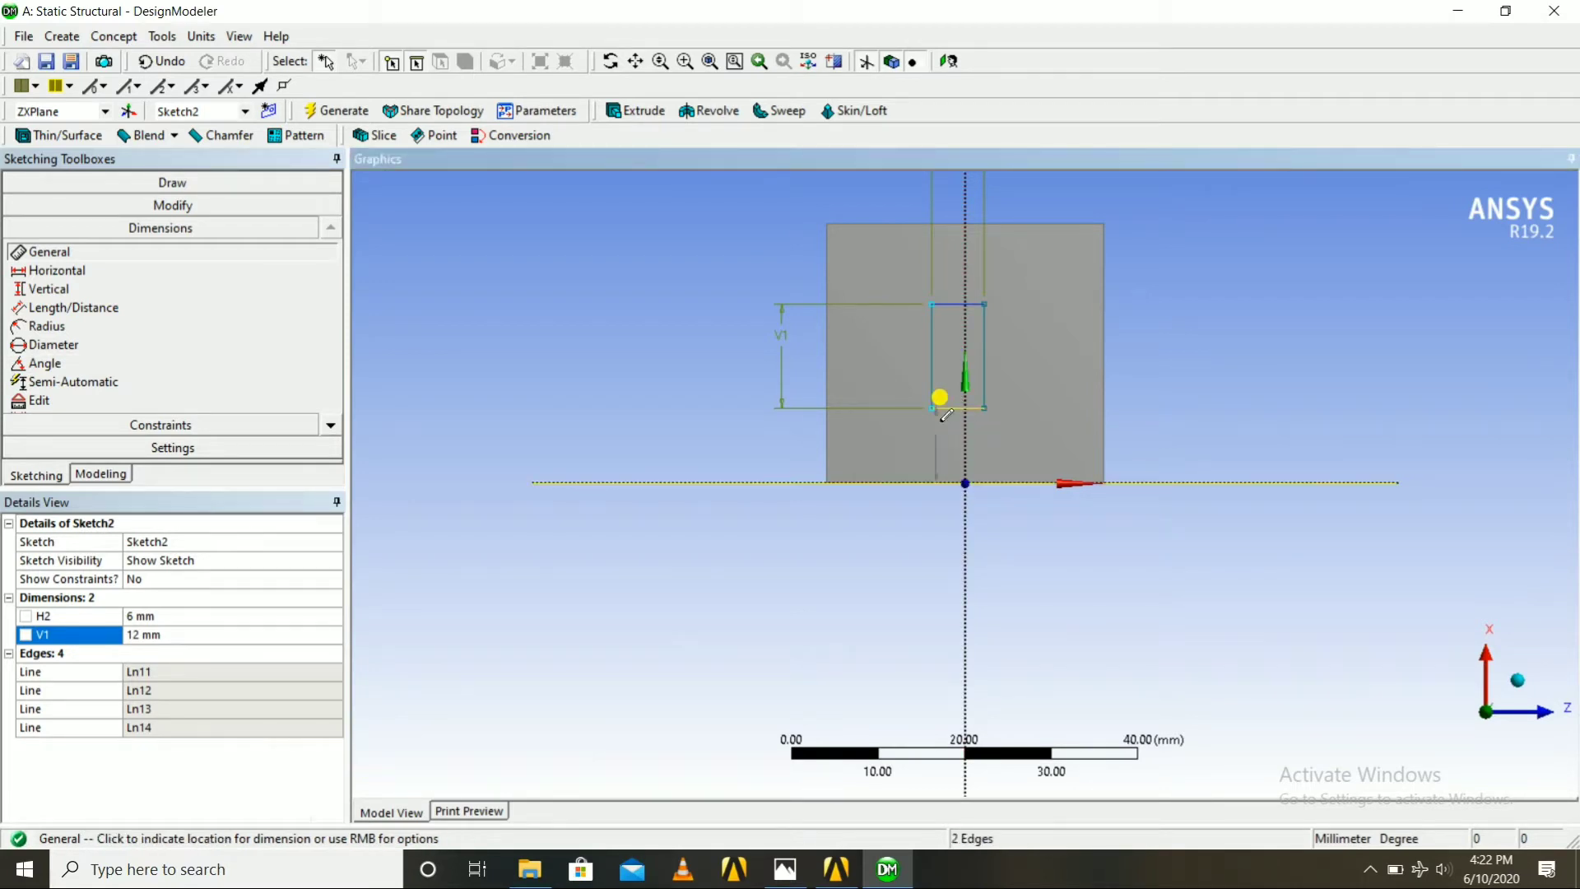
pyautogui.click(793, 440)
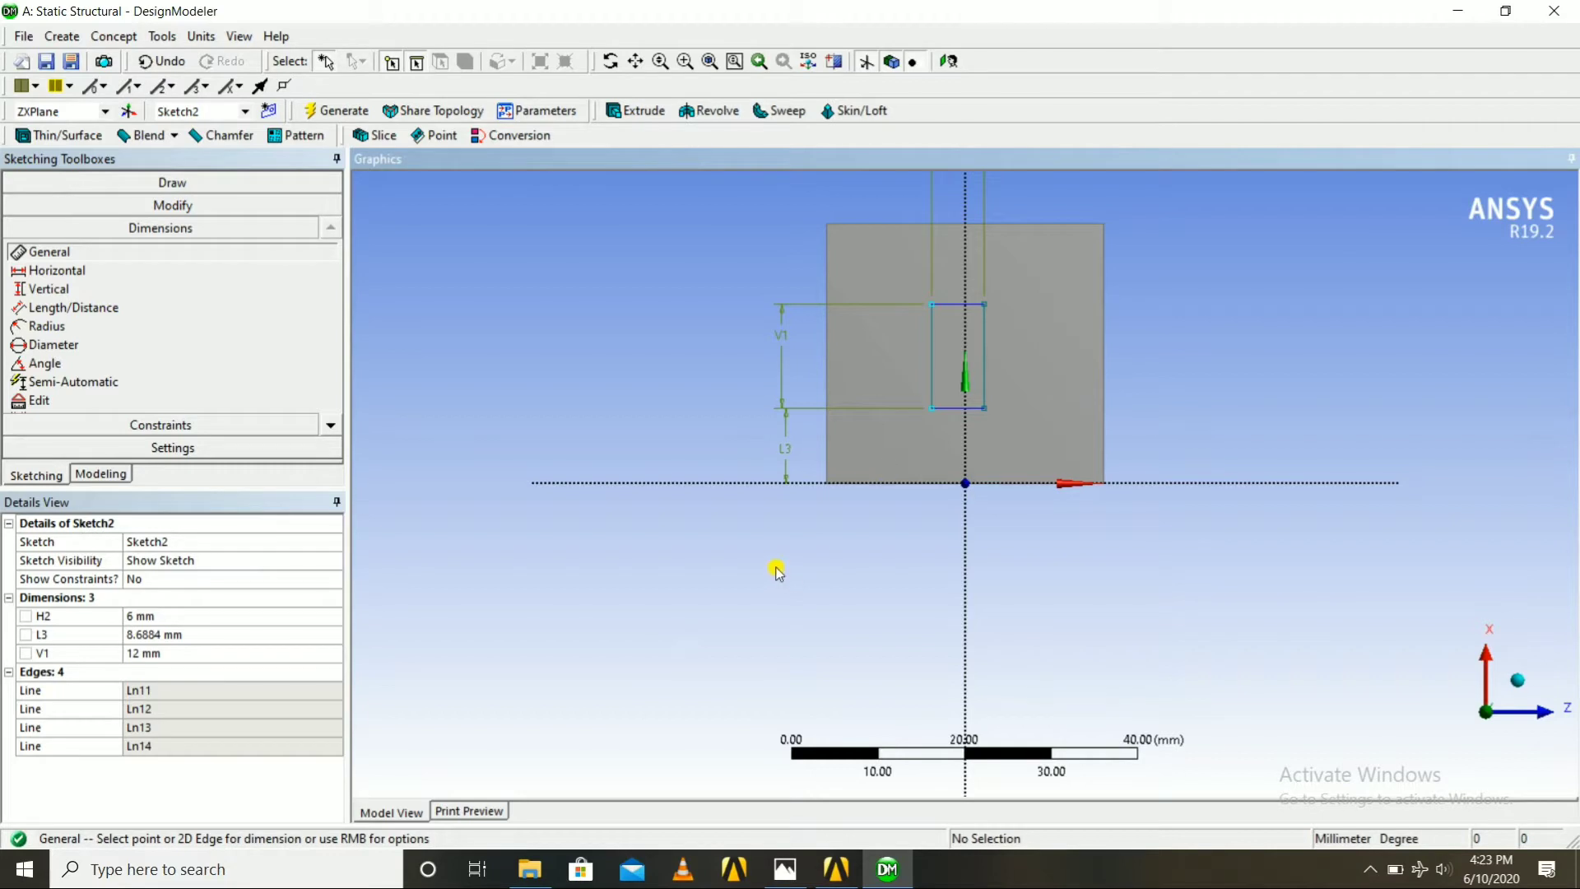
# Compare the lug's side offset with the Photos drawing, then set the rectangle's distance from the horizontal axis to 9 mm in DesignModeler
pyautogui.click(891, 870)
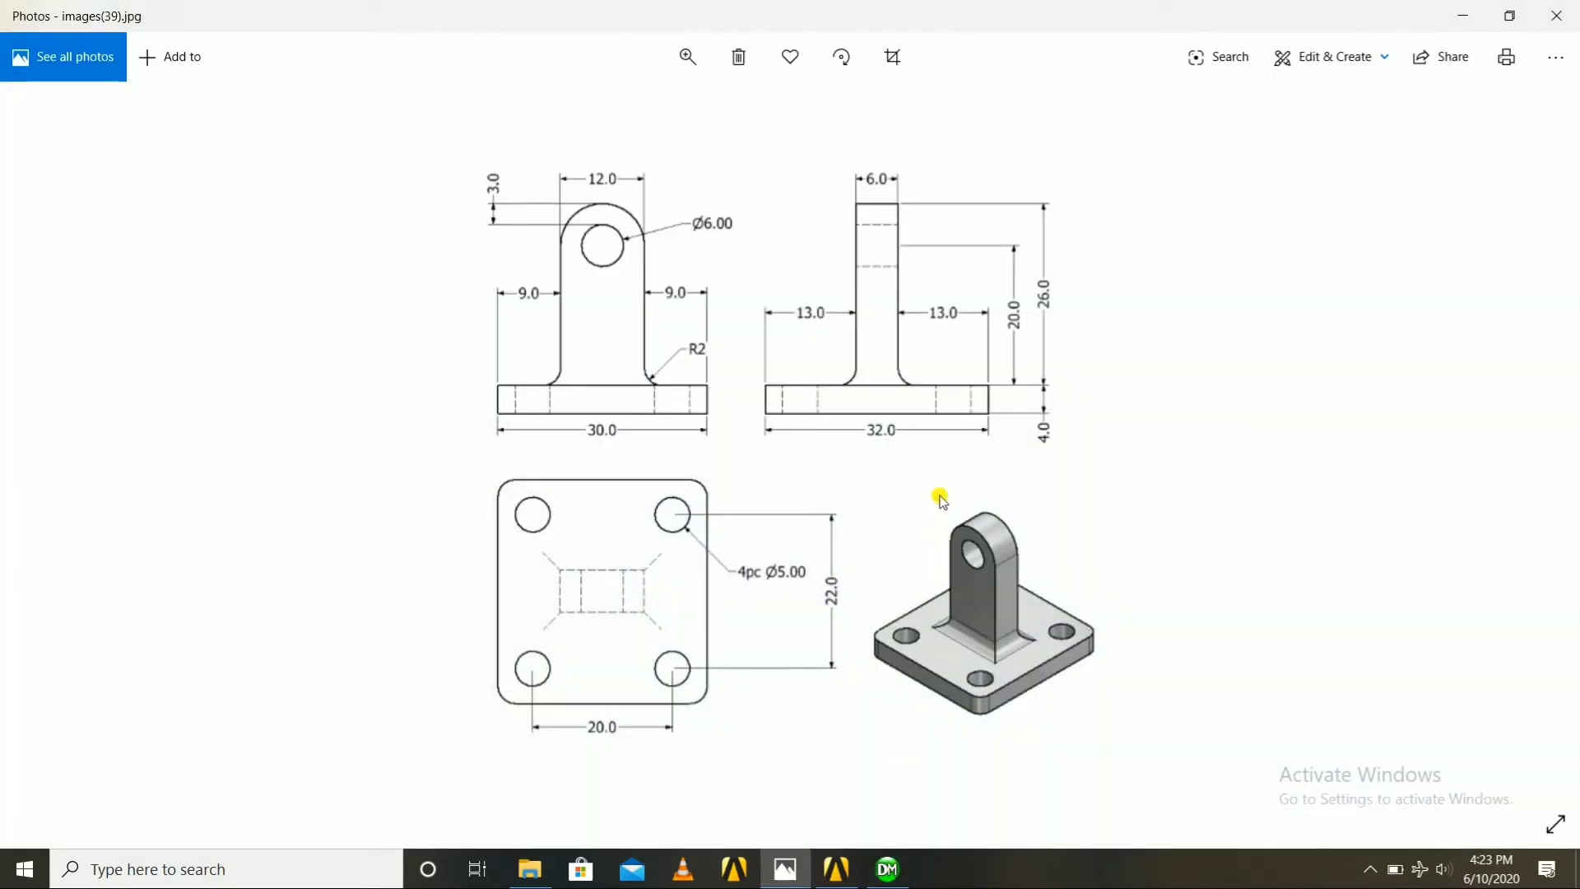
pyautogui.click(904, 869)
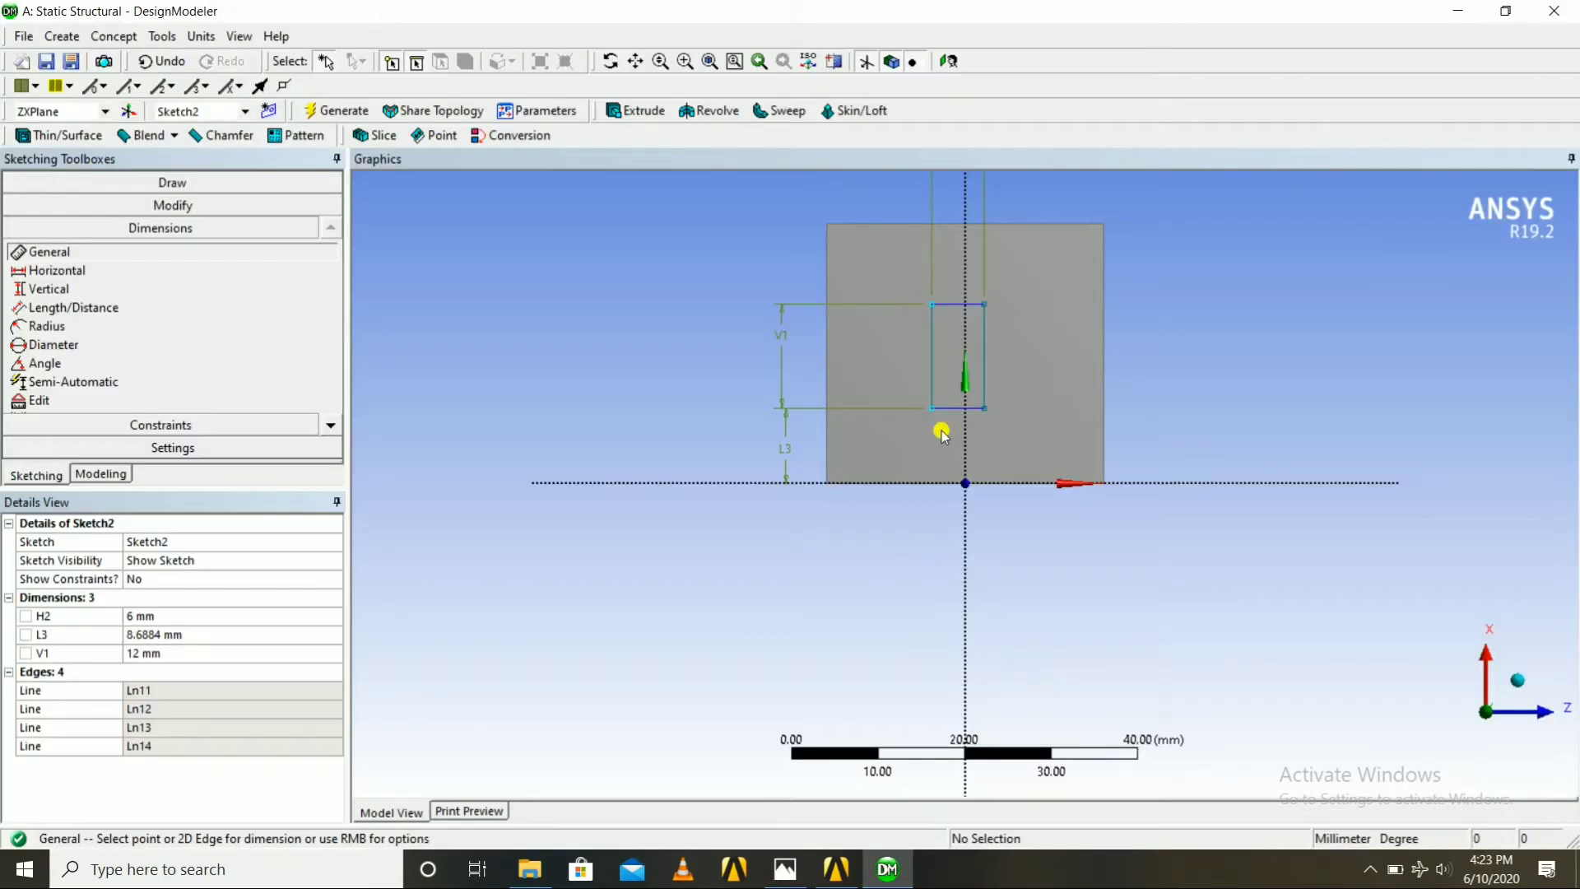
pyautogui.click(888, 869)
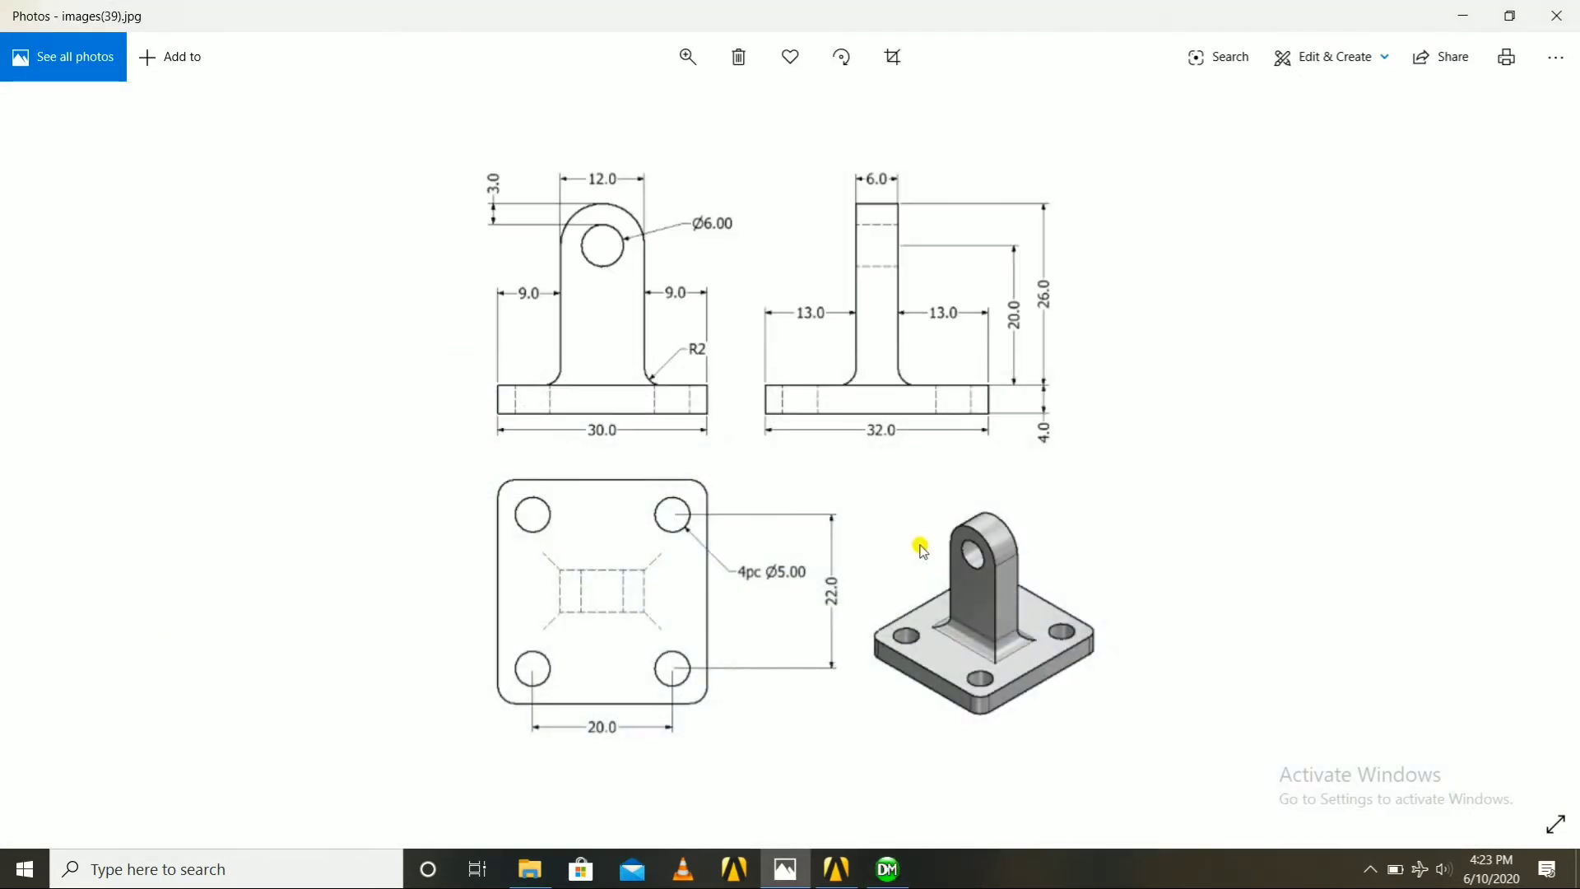
pyautogui.click(891, 871)
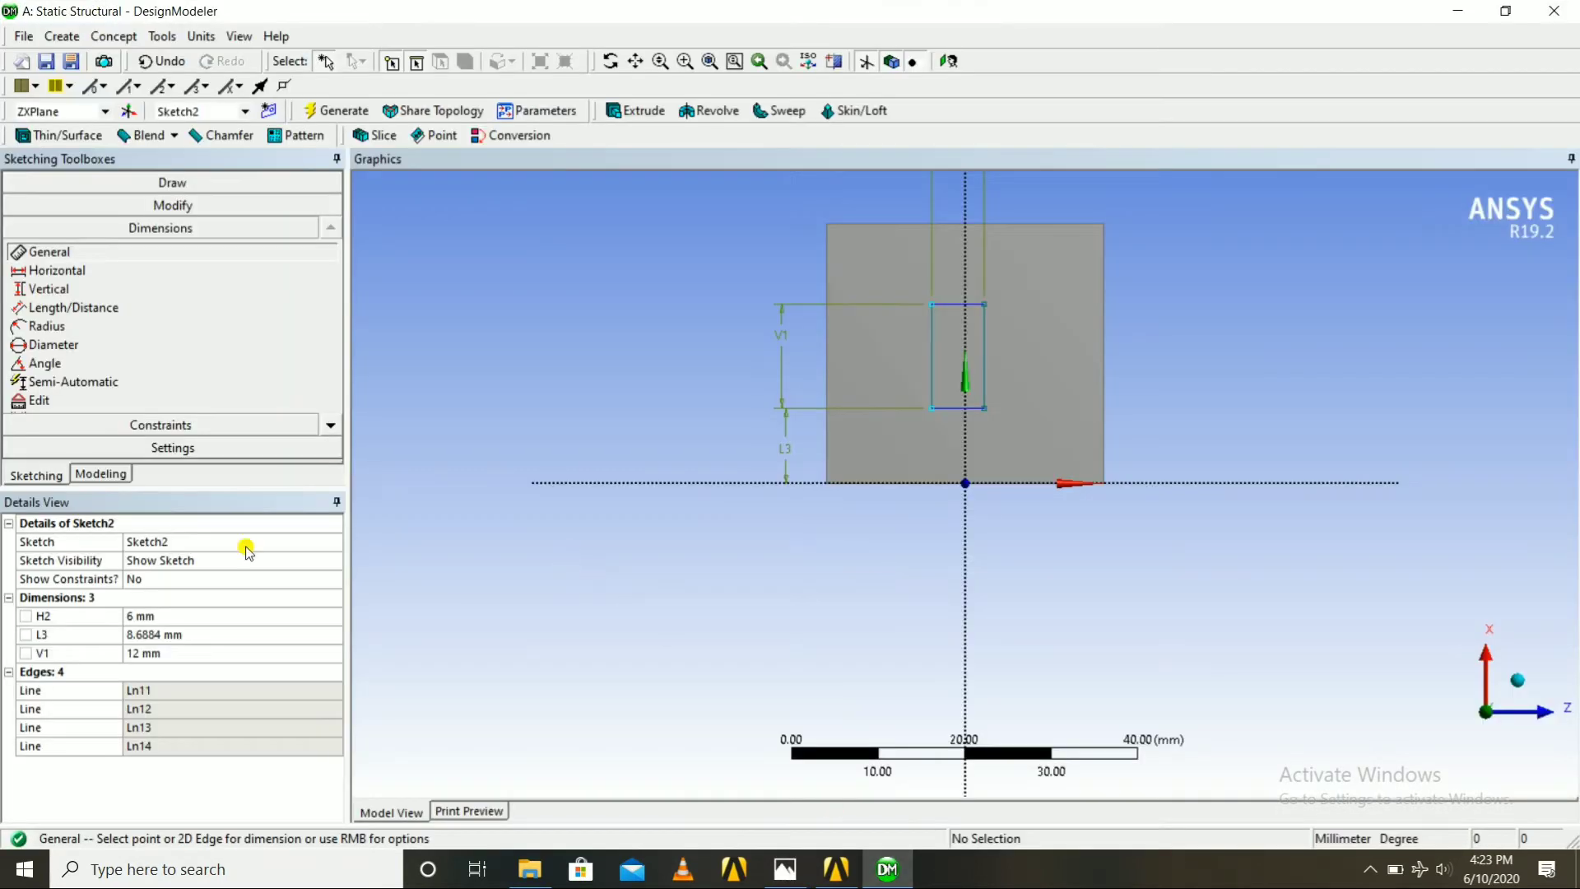
pyautogui.click(147, 634)
pyautogui.write('9')
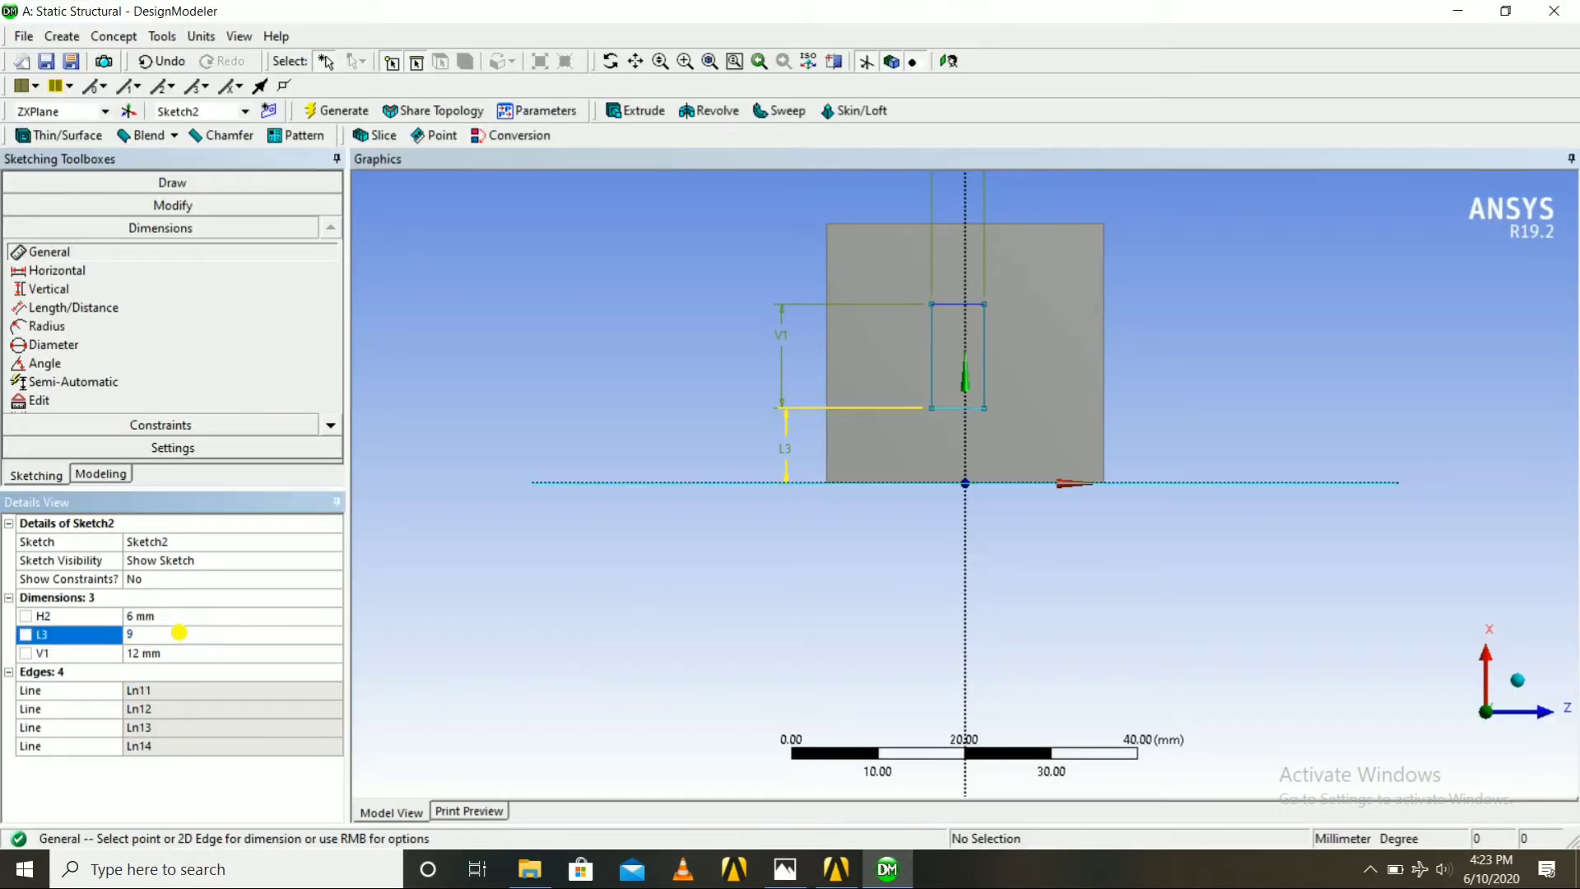
pyautogui.press('Return')
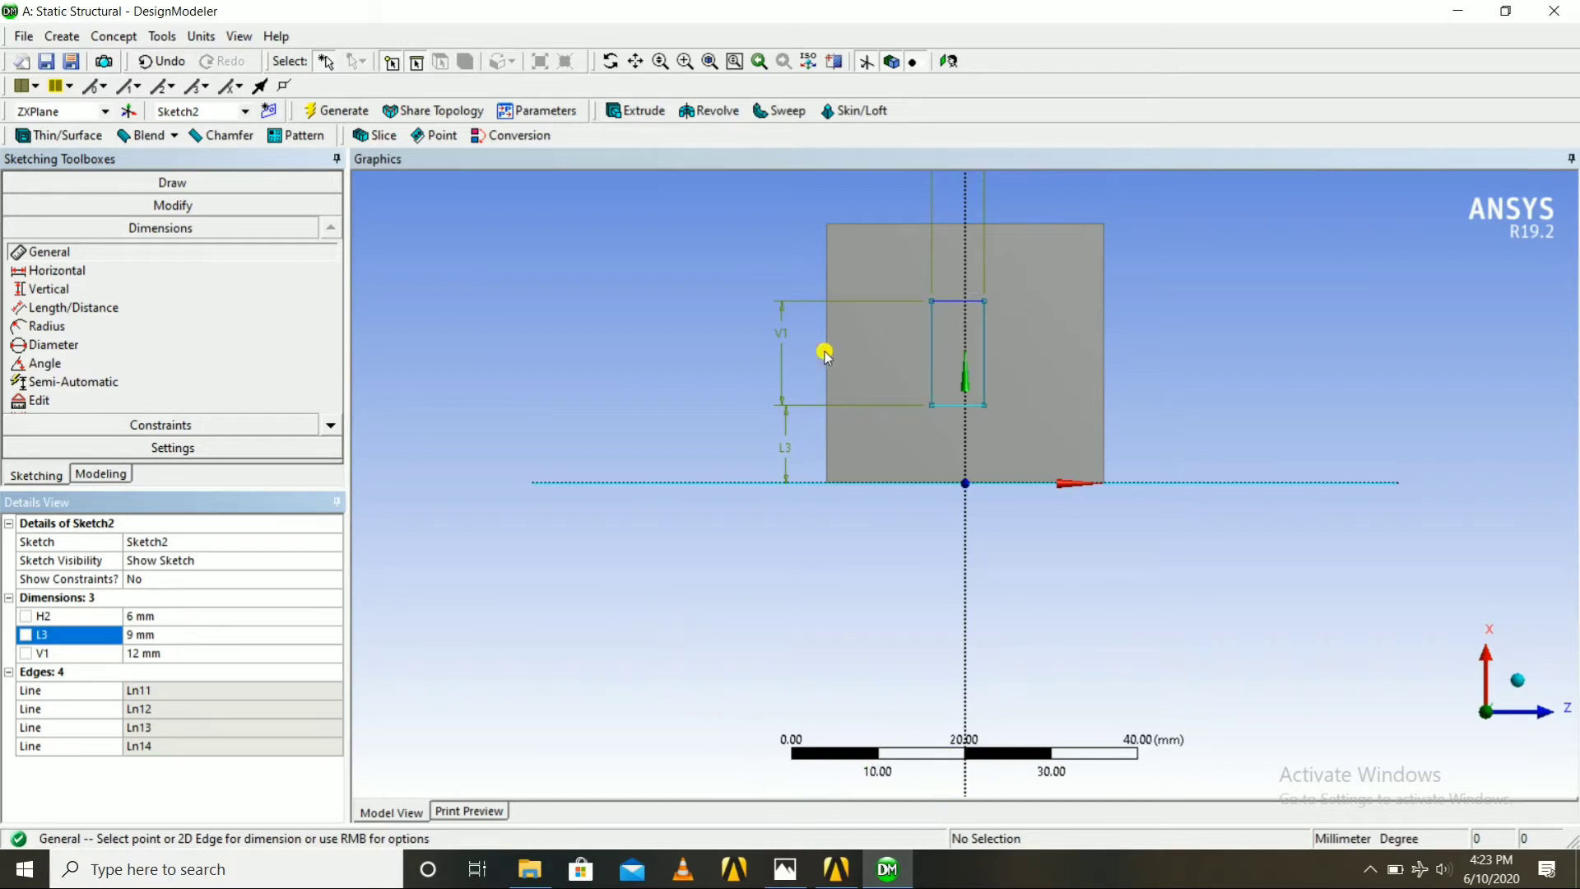
pyautogui.click(898, 872)
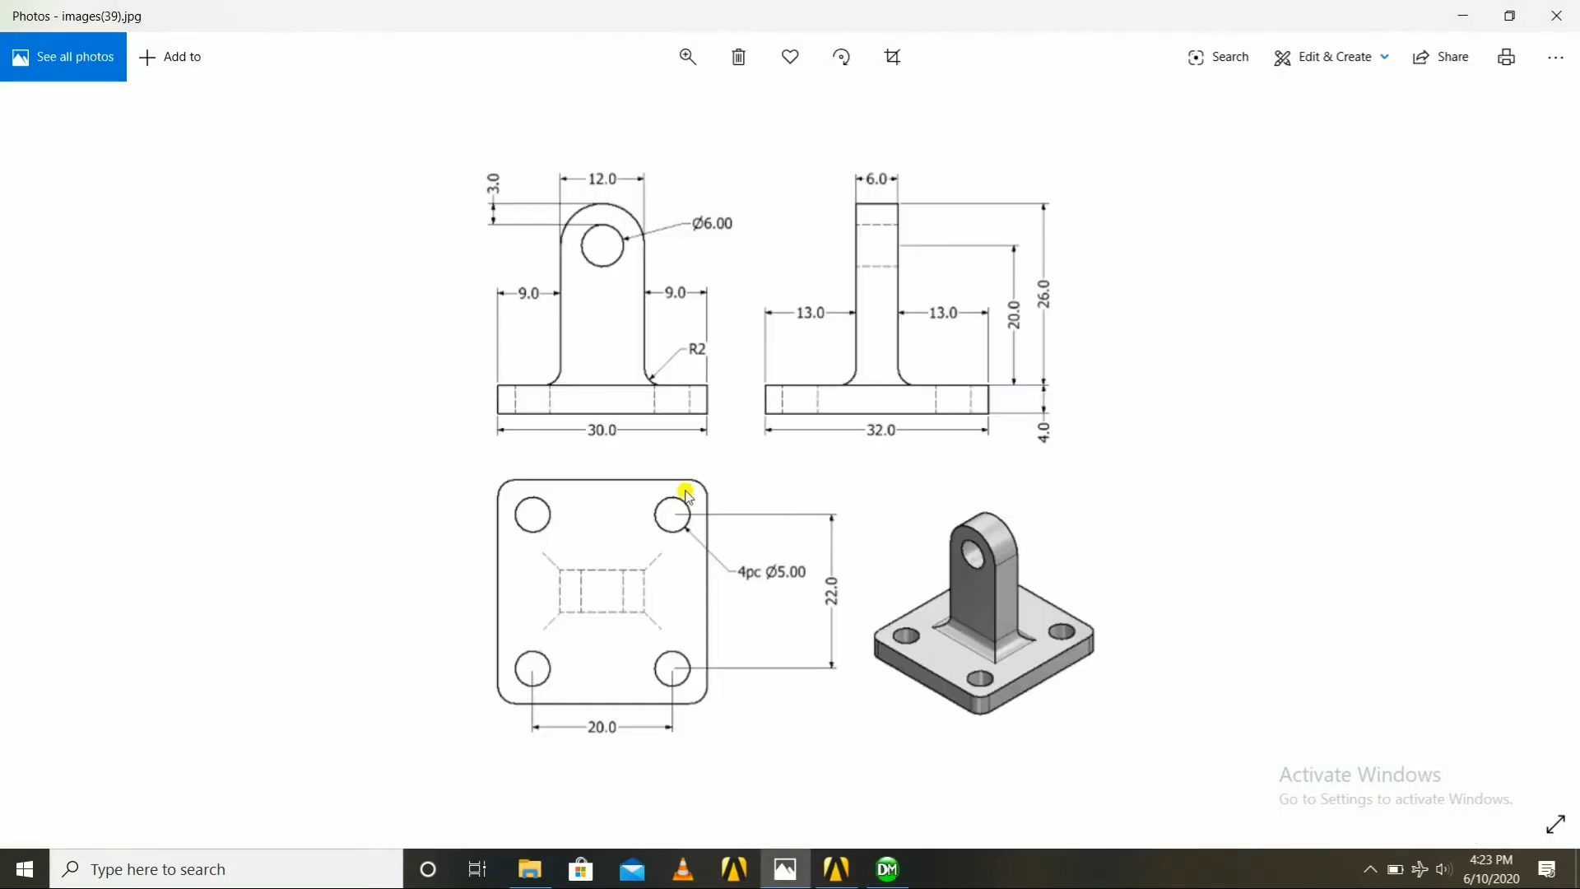
pyautogui.click(887, 870)
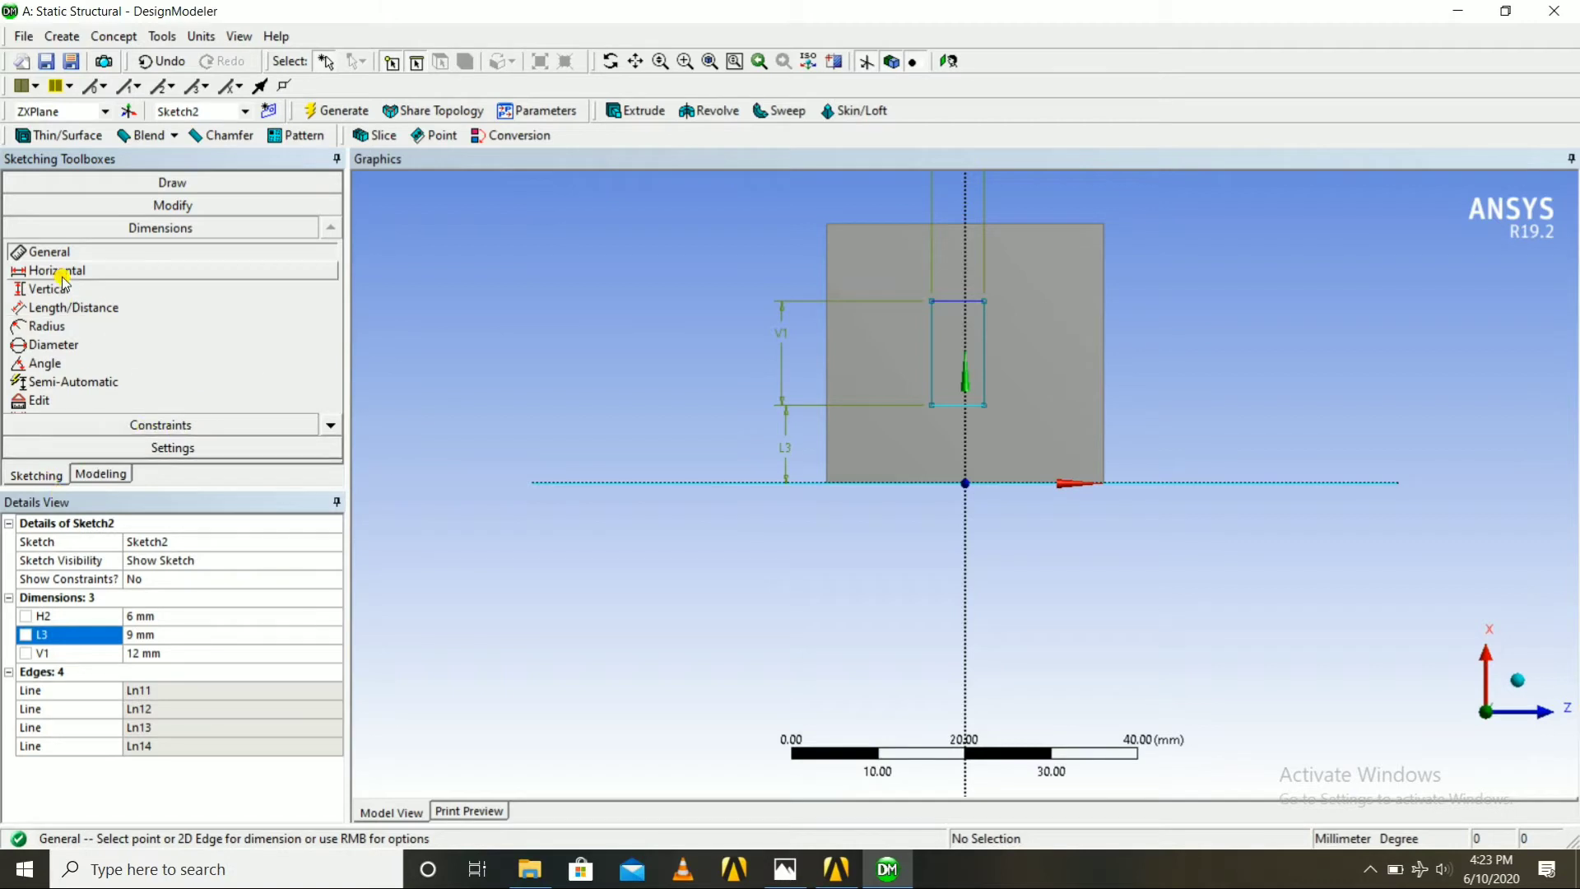
pyautogui.click(985, 372)
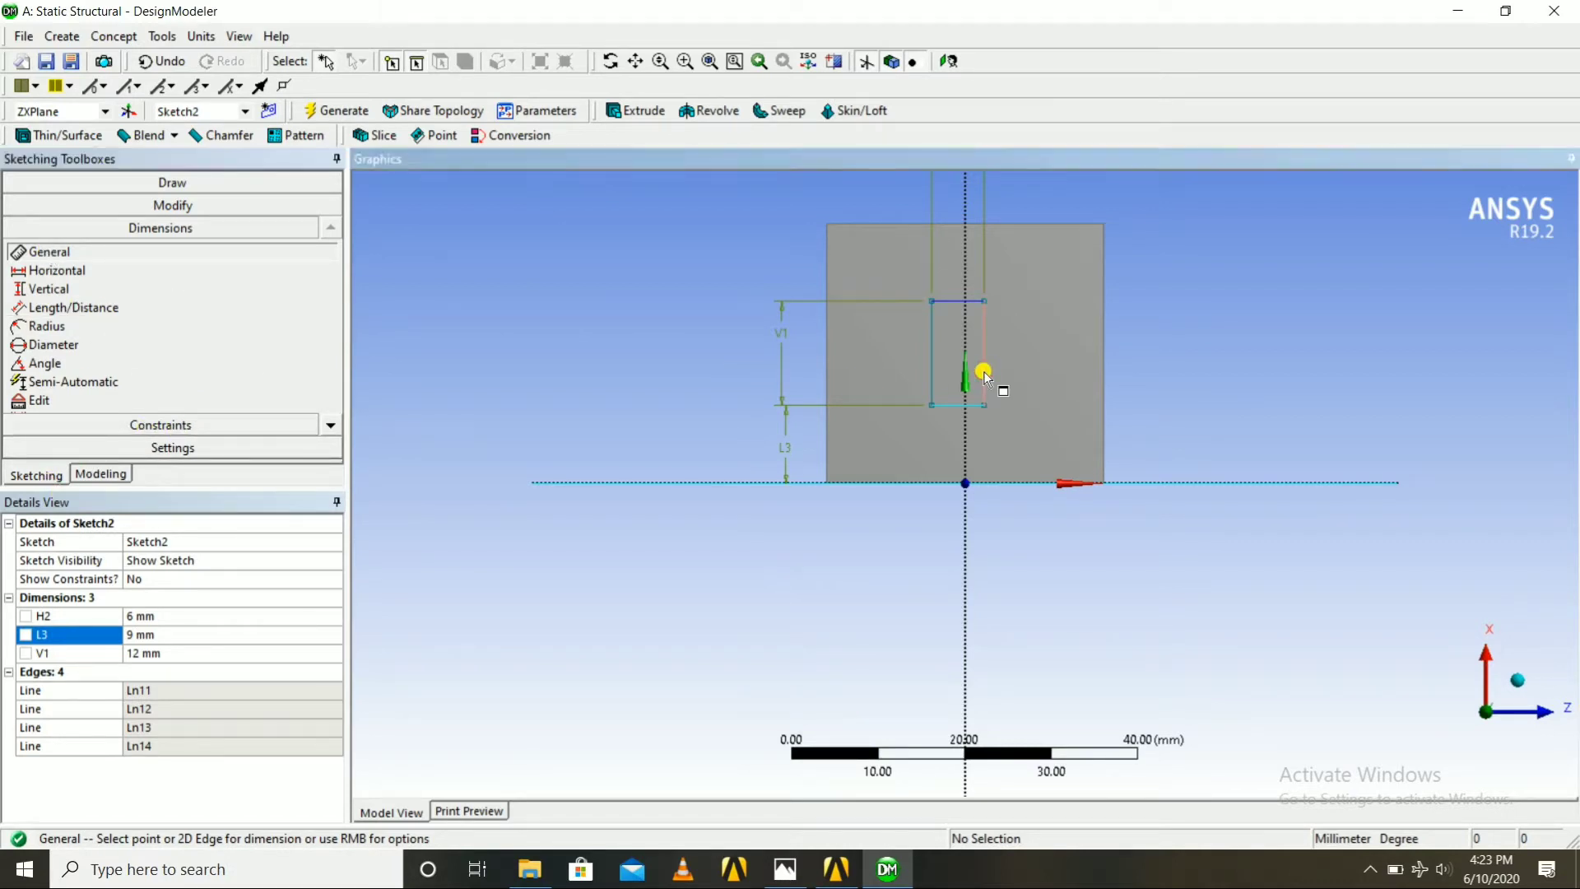
pyautogui.click(997, 377)
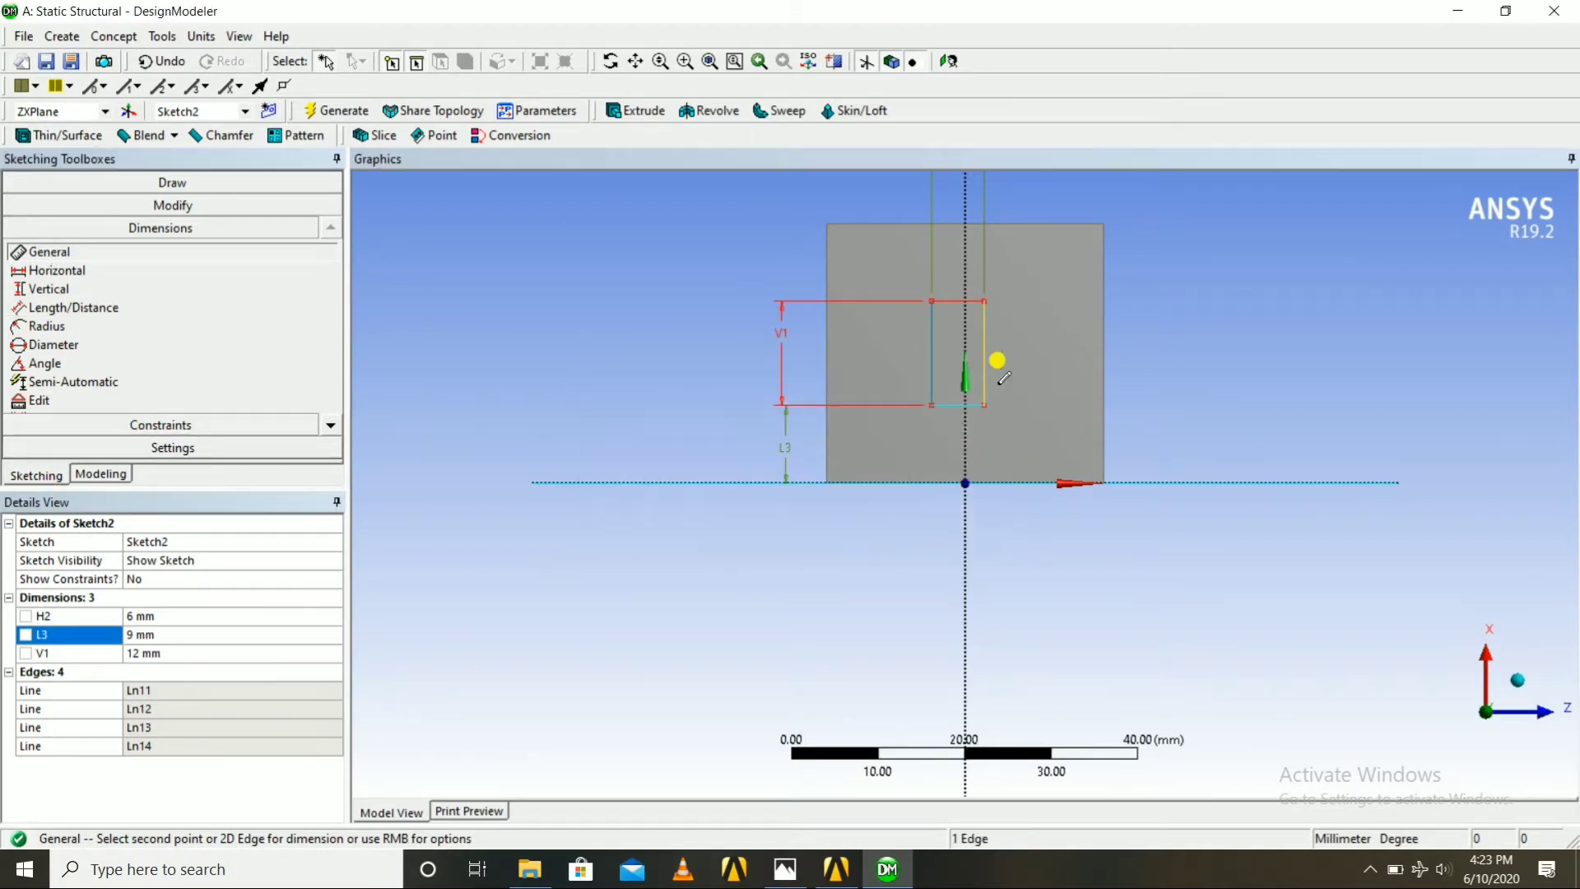
pyautogui.rightClick(1103, 377)
pyautogui.click(1151, 389)
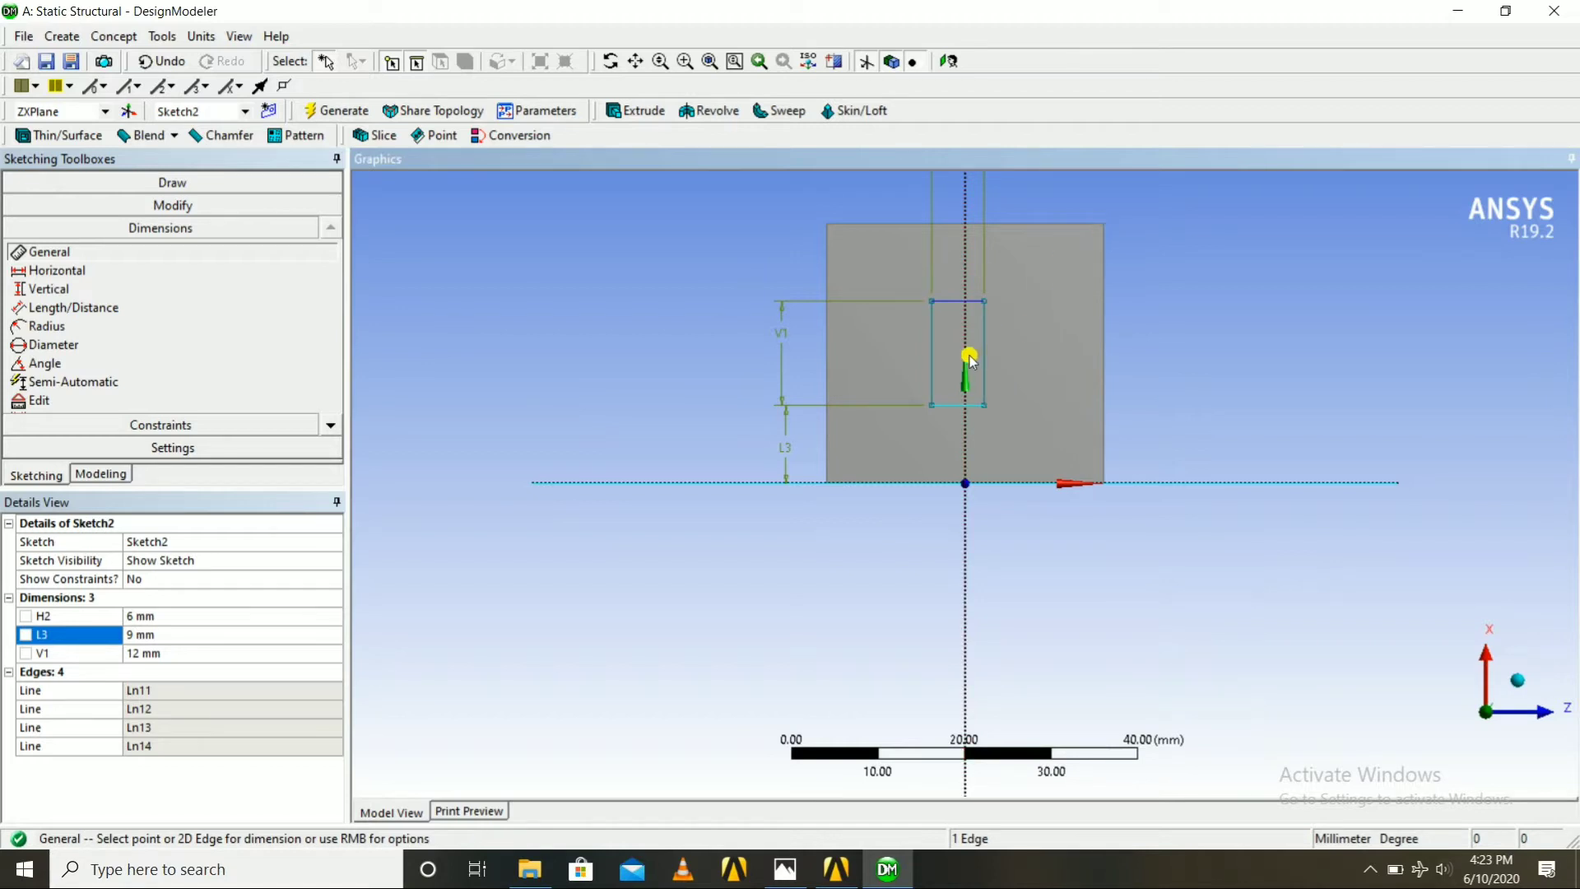
pyautogui.moveTo(1112, 357); pyautogui.dragTo(1062, 350, button='middle')
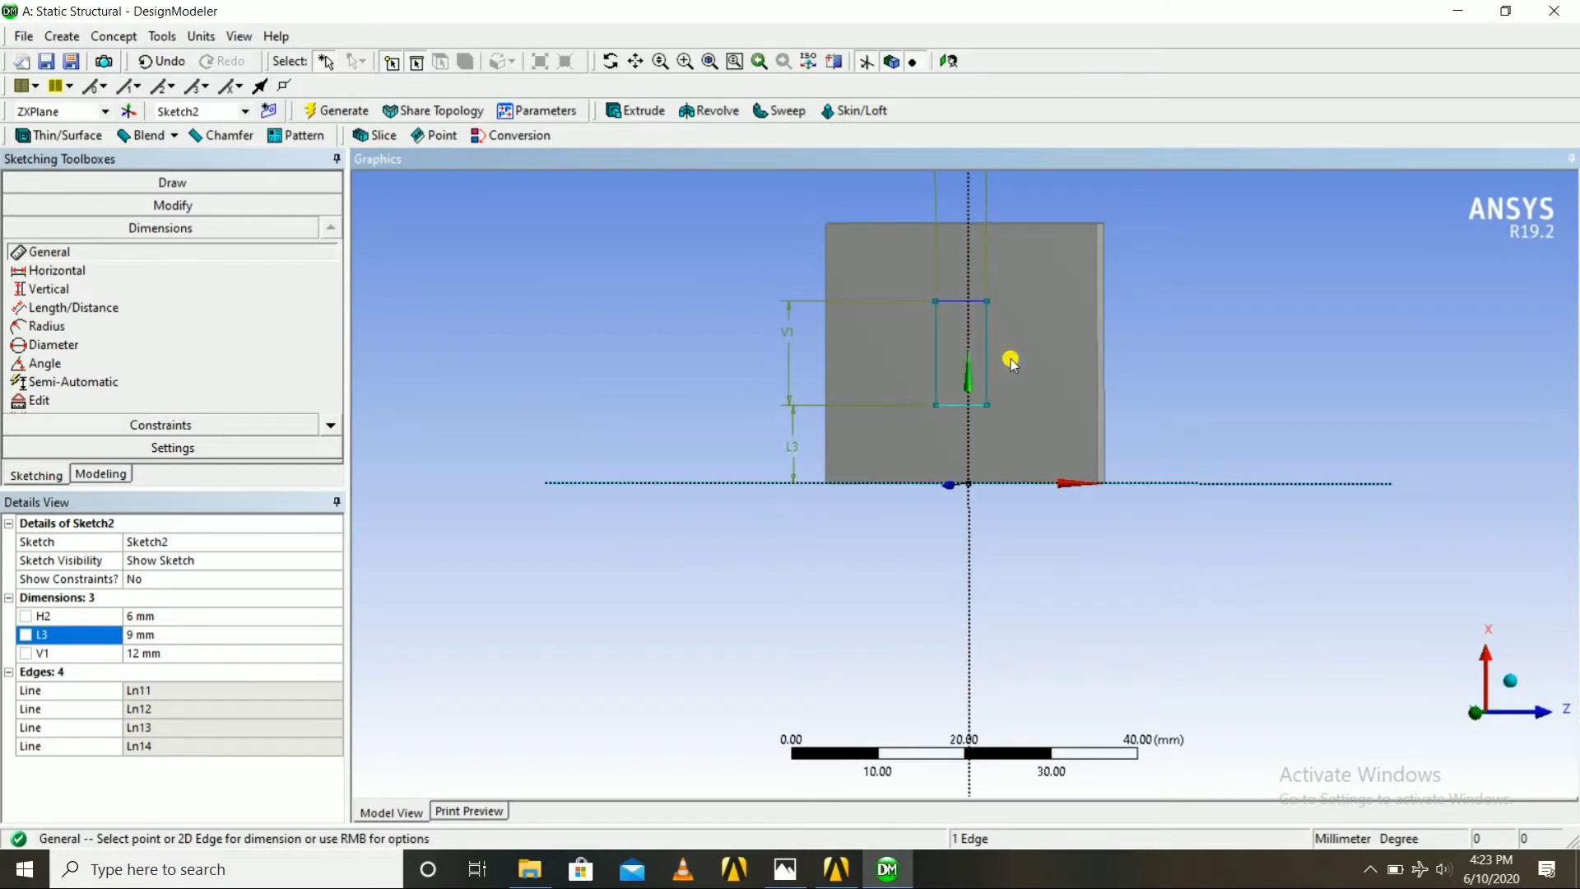
pyautogui.click(949, 61)
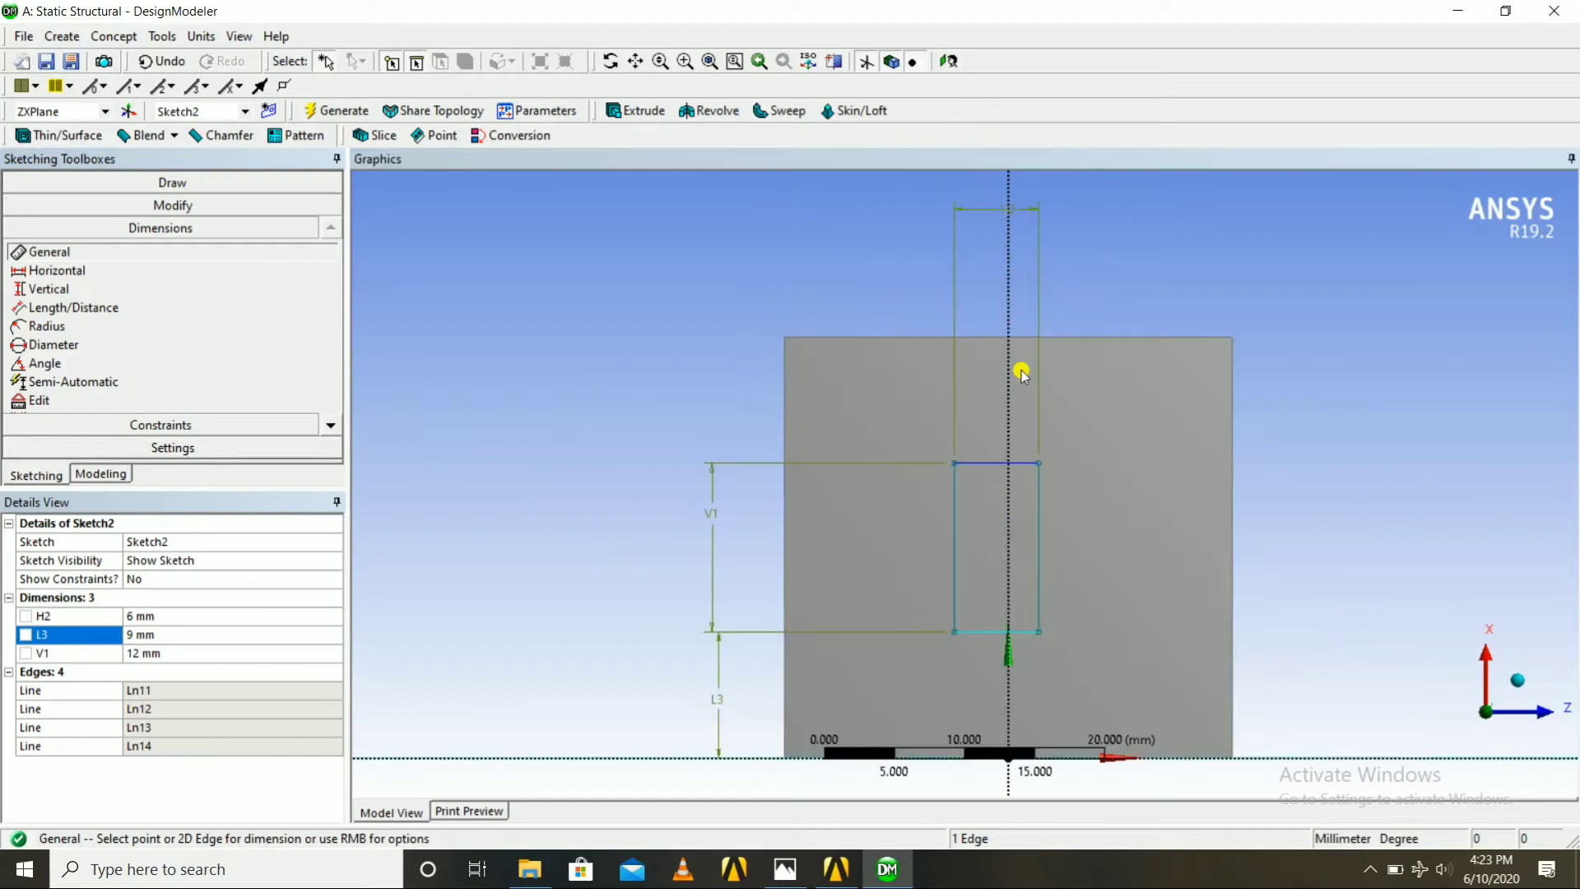
pyautogui.scroll(-3, 1016, 469)
pyautogui.scroll(-2, 1045, 514)
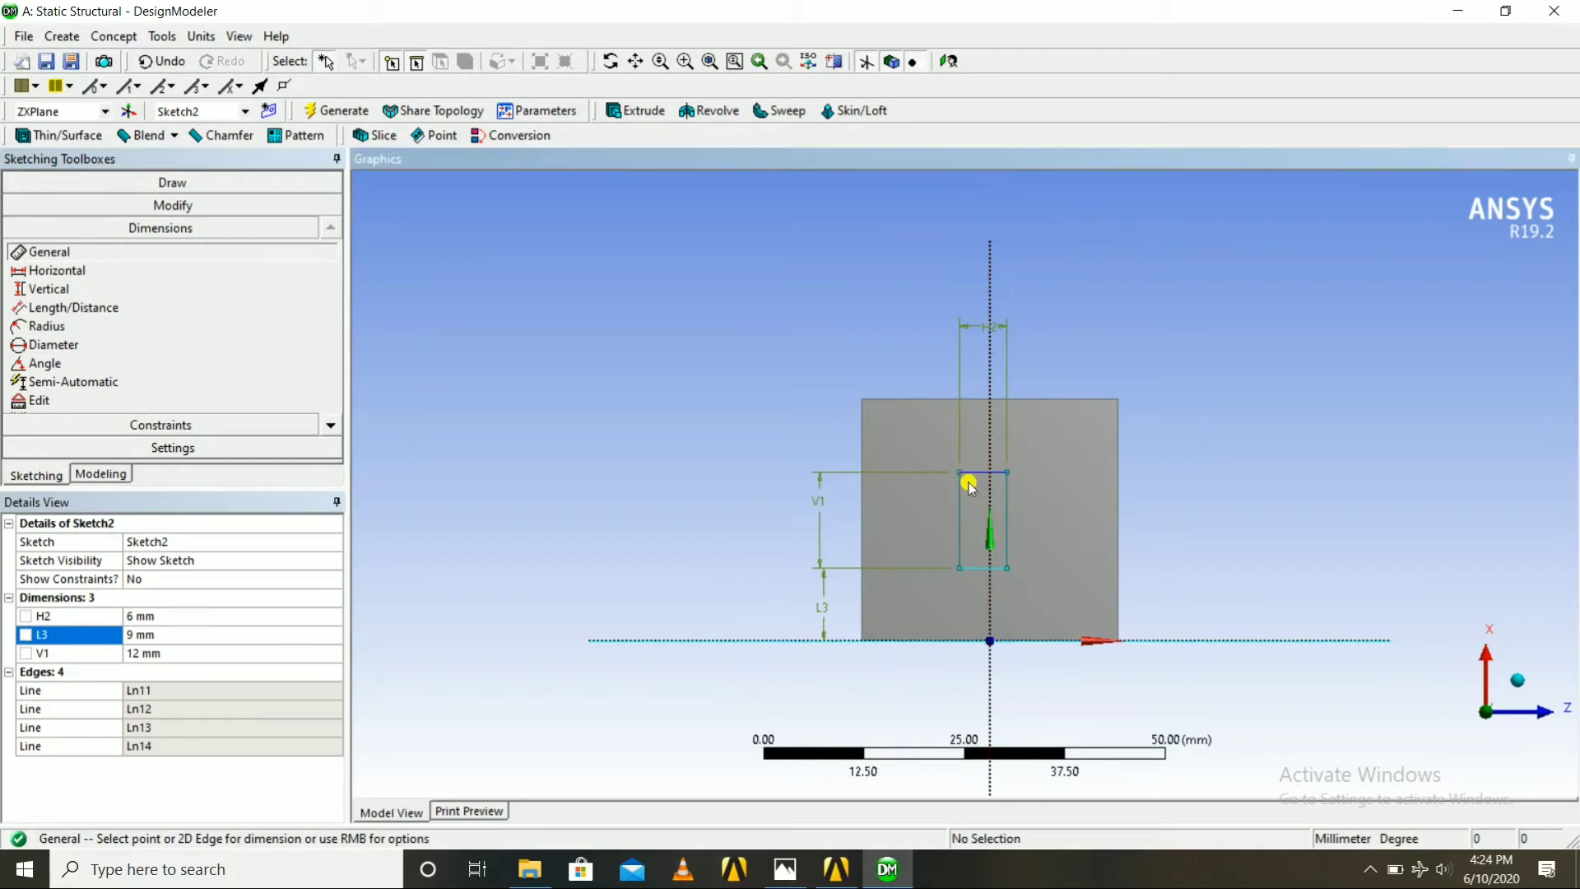
# Dimension the rectangle's left edge from the vertical axis, check the drawing in Photos, and set the distance to 3 mm in DesignModeler
pyautogui.click(990, 499)
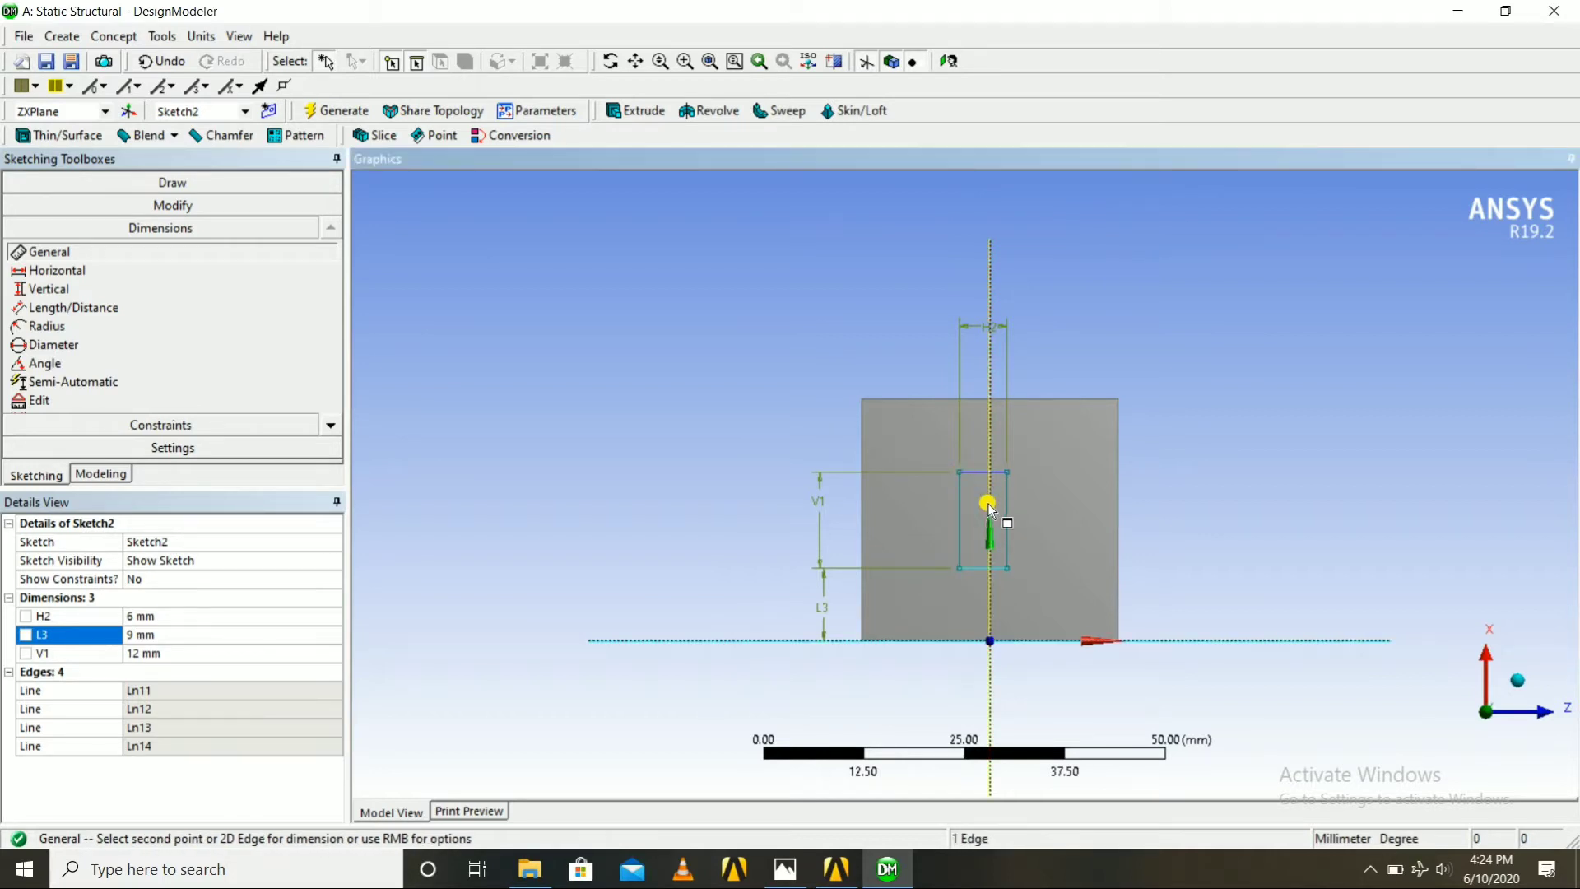
pyautogui.click(960, 549)
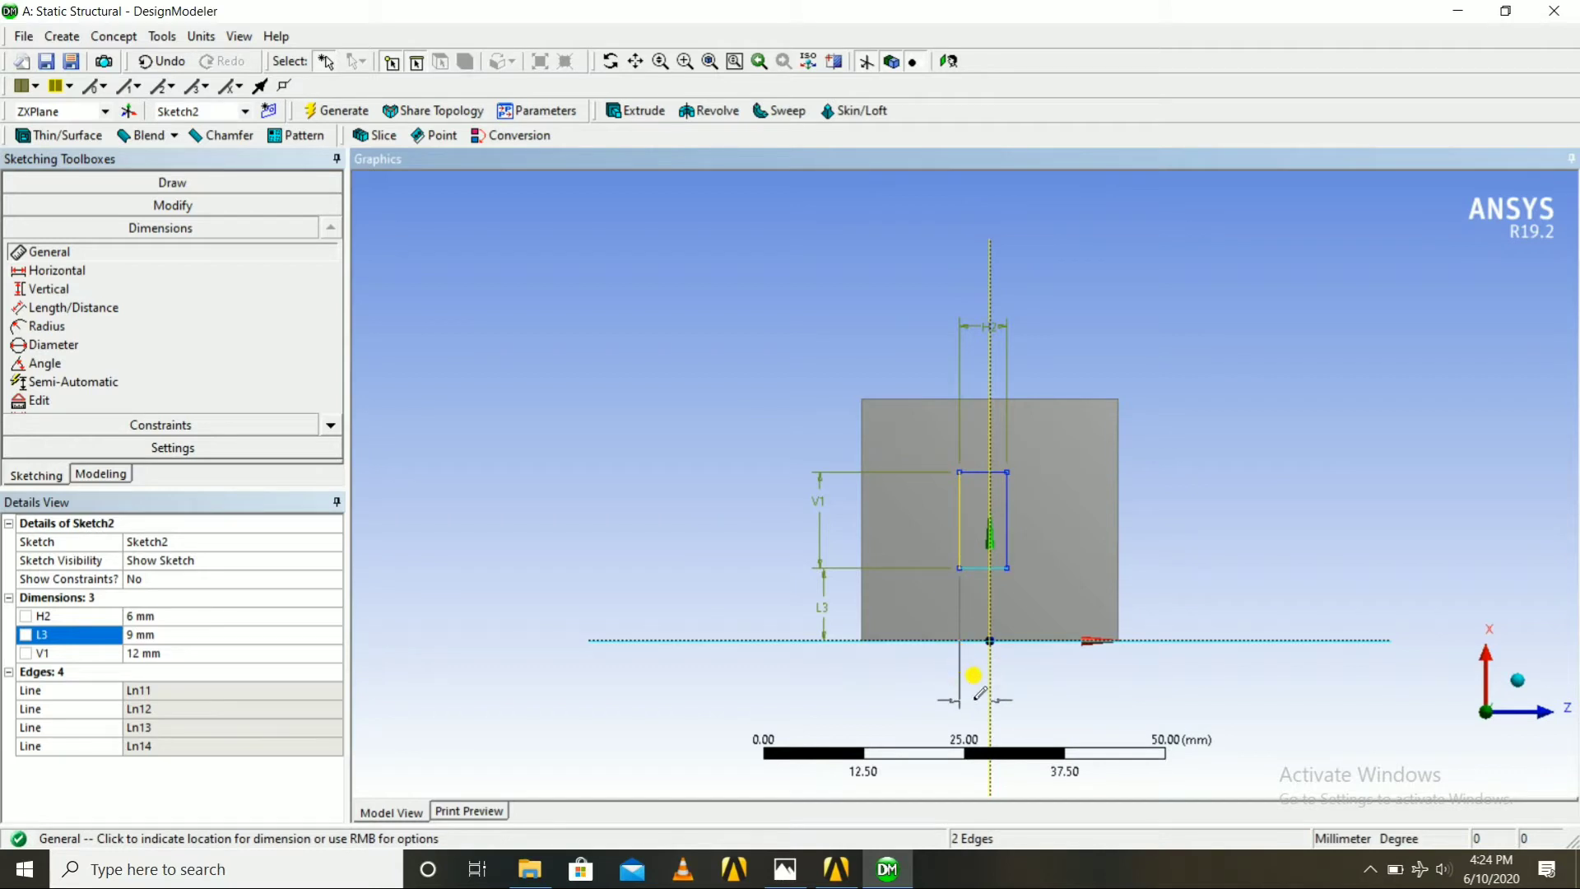
pyautogui.click(979, 694)
pyautogui.click(888, 869)
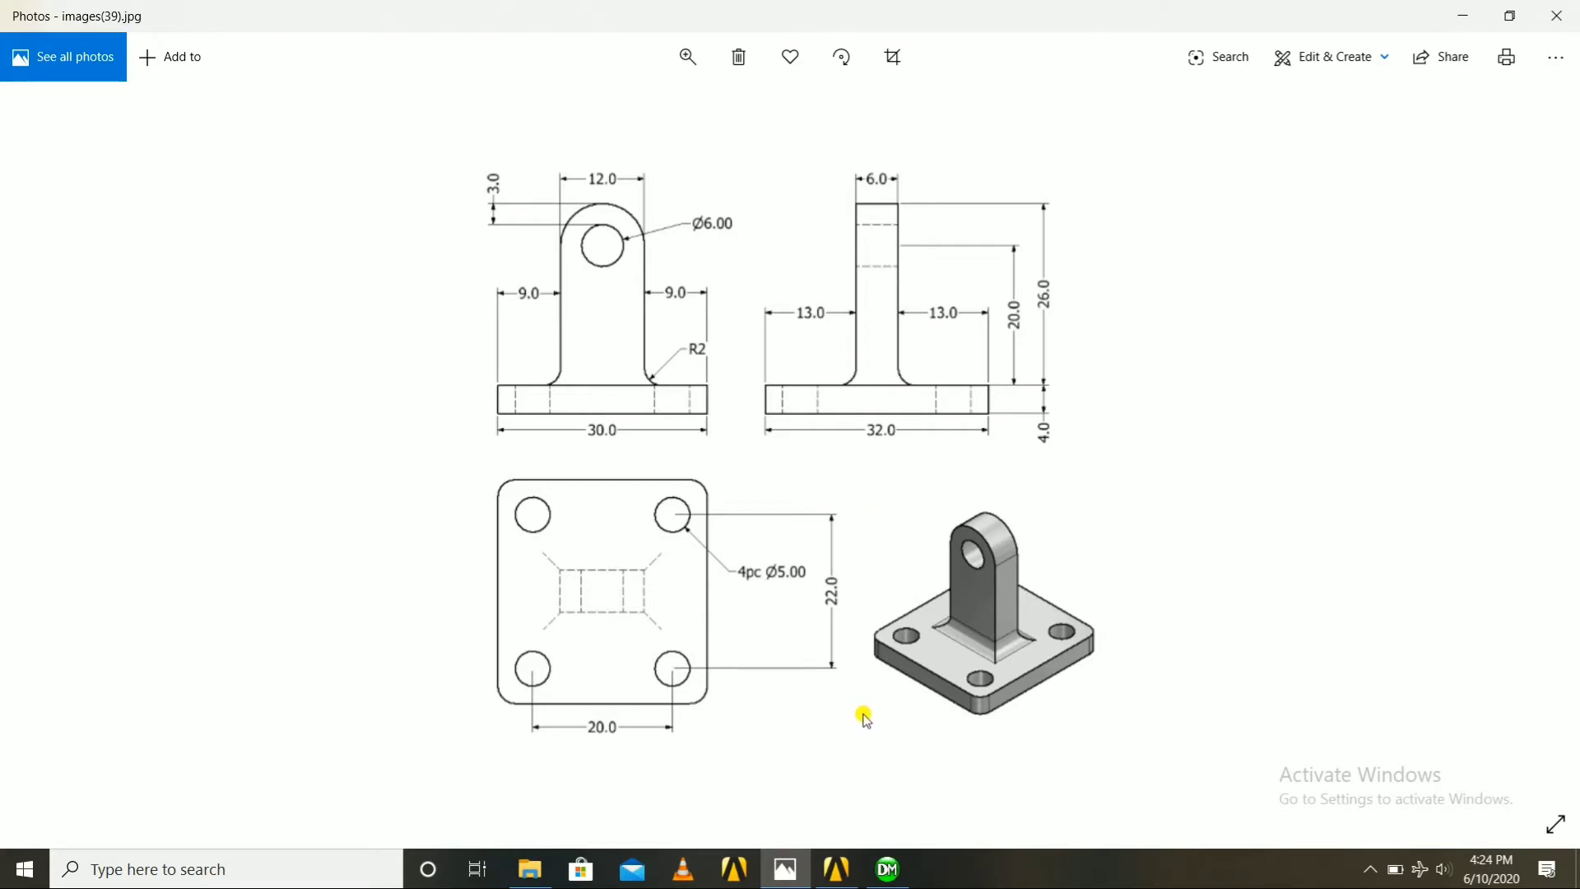
pyautogui.hotkey('alt', 'Tab')
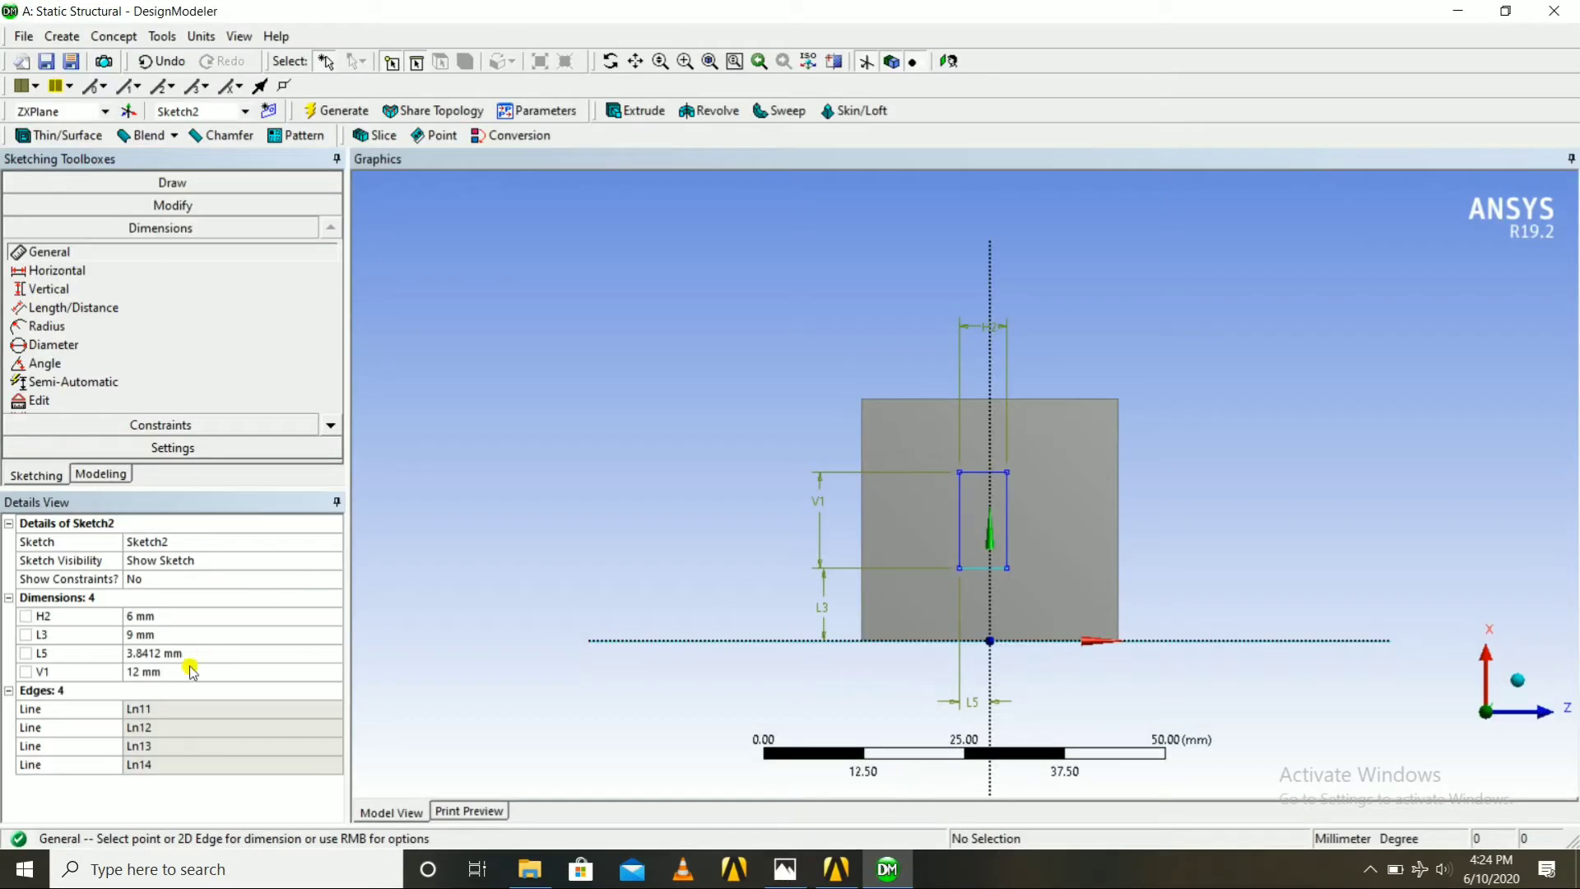
pyautogui.click(156, 654)
pyautogui.write('3')
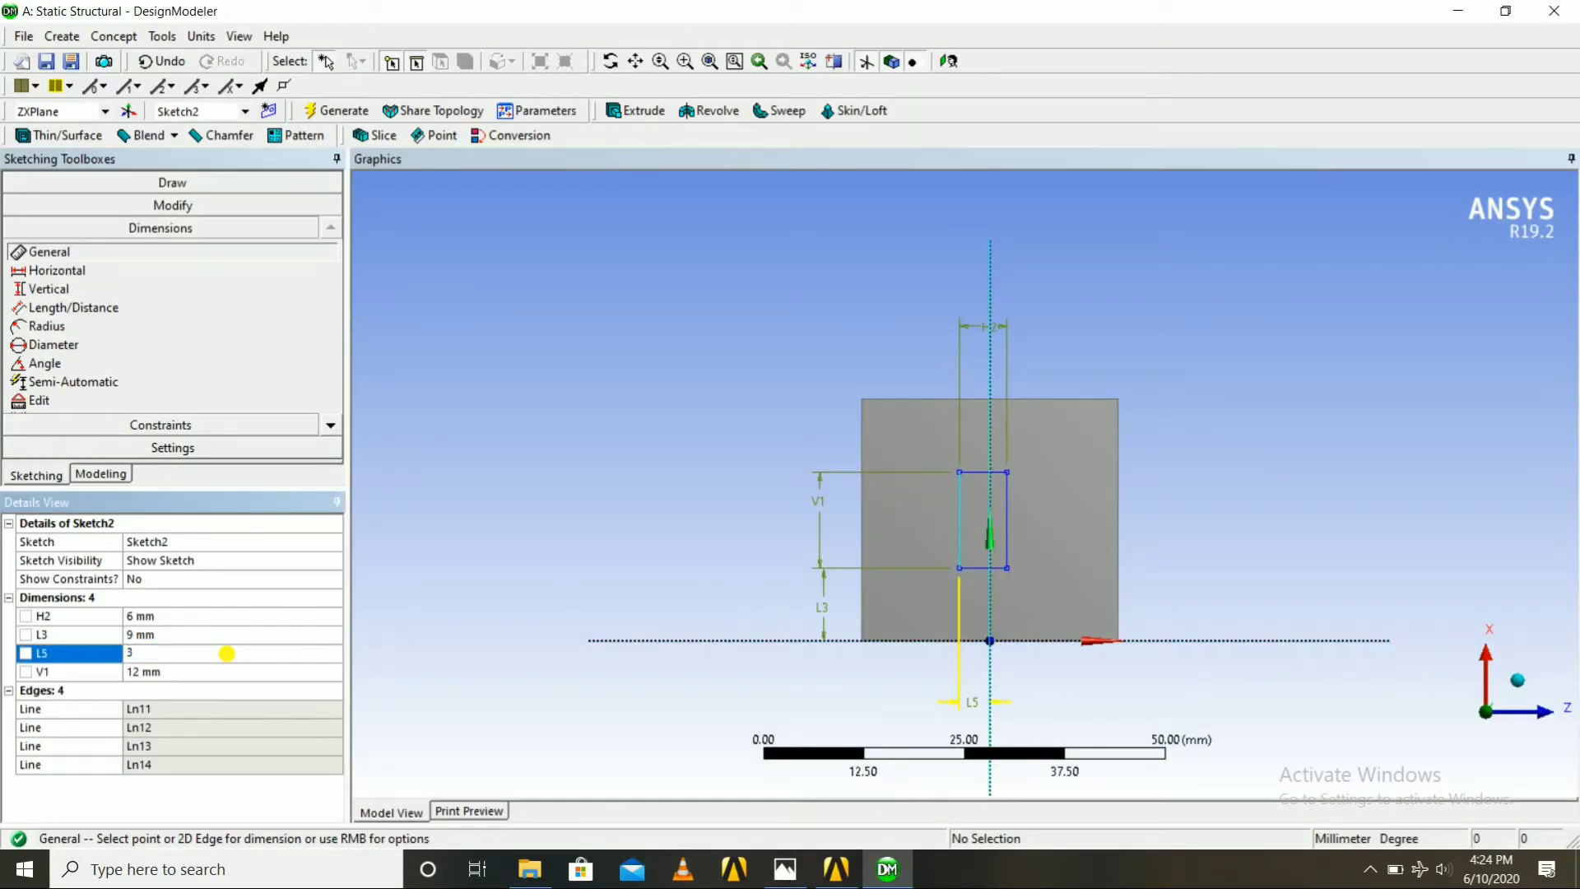
pyautogui.press('Return')
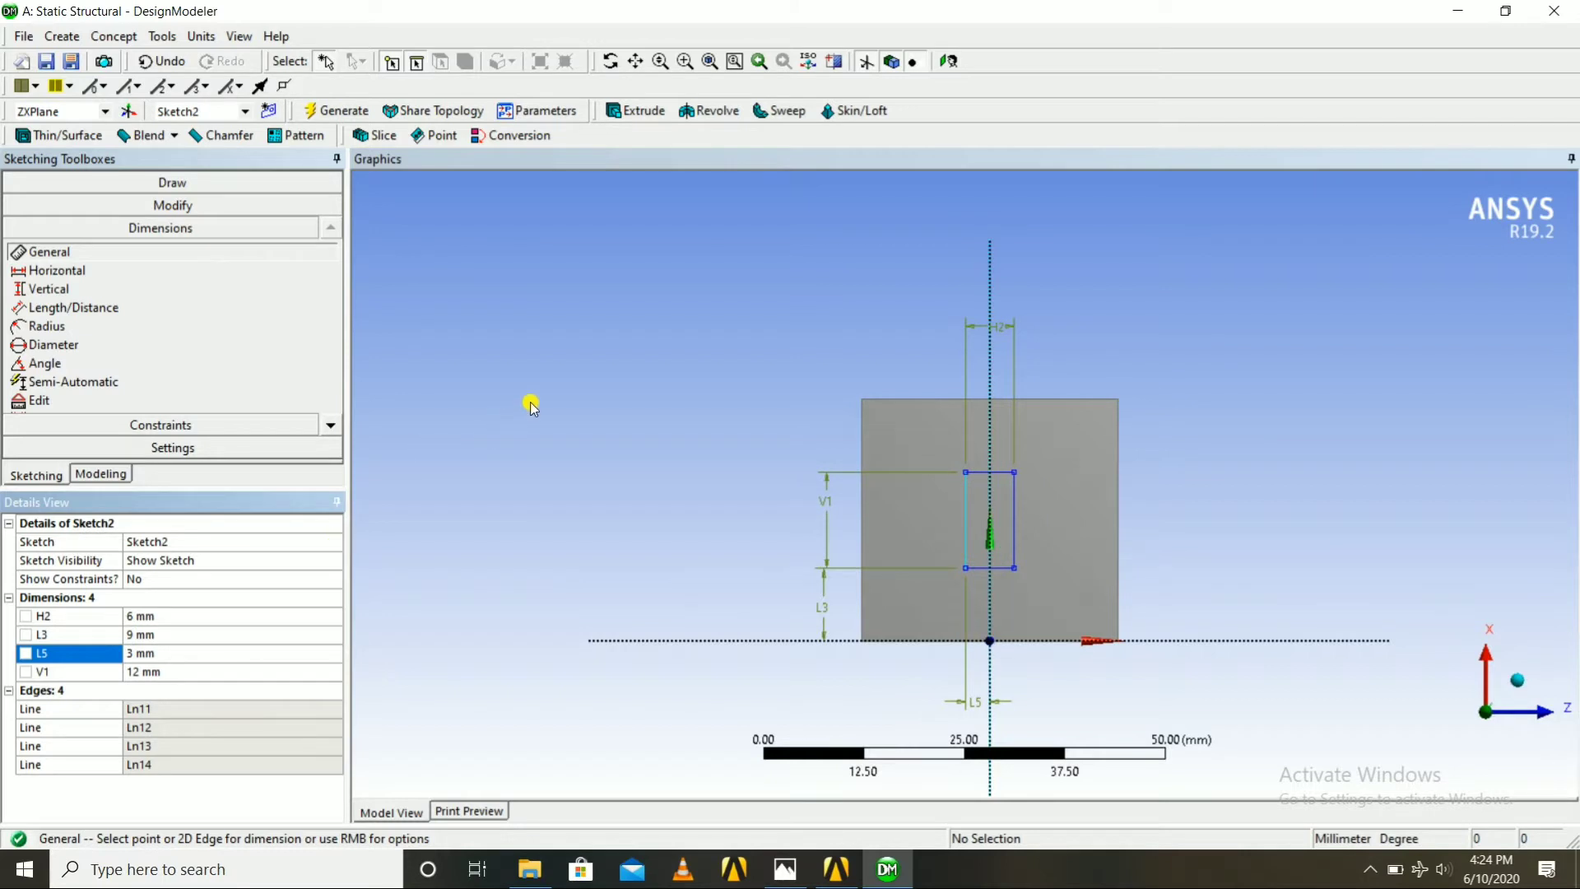
# Check the lug's height in the Photos drawing, then start extruding the rectangle sketch in DesignModeler with a depth of 26 mm
pyautogui.moveTo(529, 402)
pyautogui.mouseDown(button='middle')
pyautogui.moveTo(378, 395)
pyautogui.moveTo(519, 360)
pyautogui.mouseUp(button='middle')
pyautogui.moveTo(713, 805)
pyautogui.mouseDown(button='middle')
pyautogui.moveTo(724, 702)
pyautogui.moveTo(635, 553)
pyautogui.moveTo(656, 441)
pyautogui.moveTo(714, 642)
pyautogui.mouseUp(button='middle')
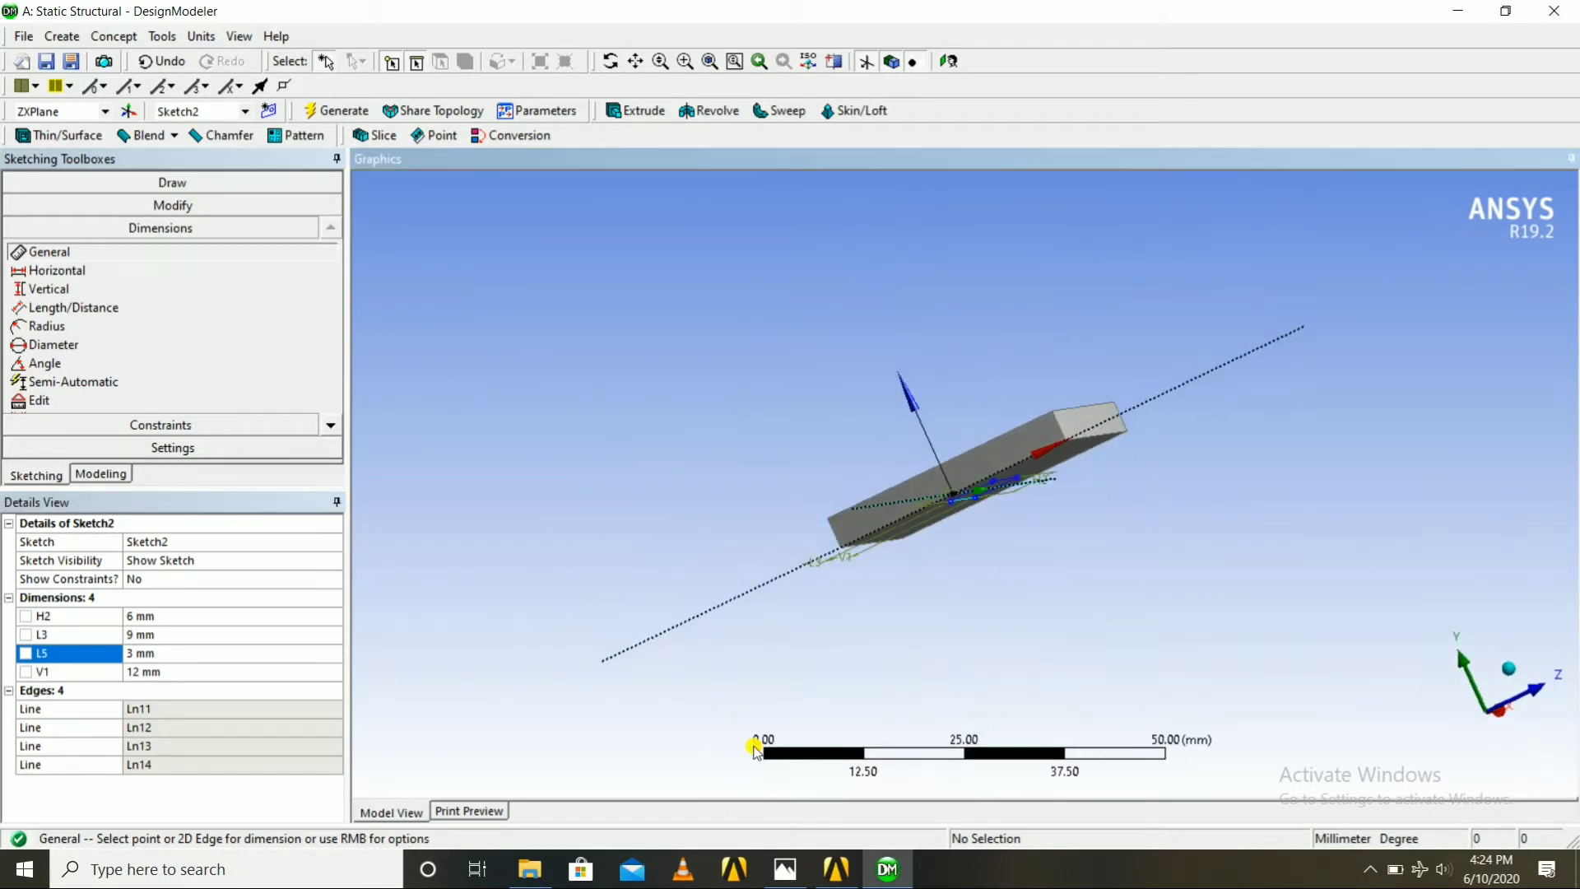
pyautogui.click(875, 866)
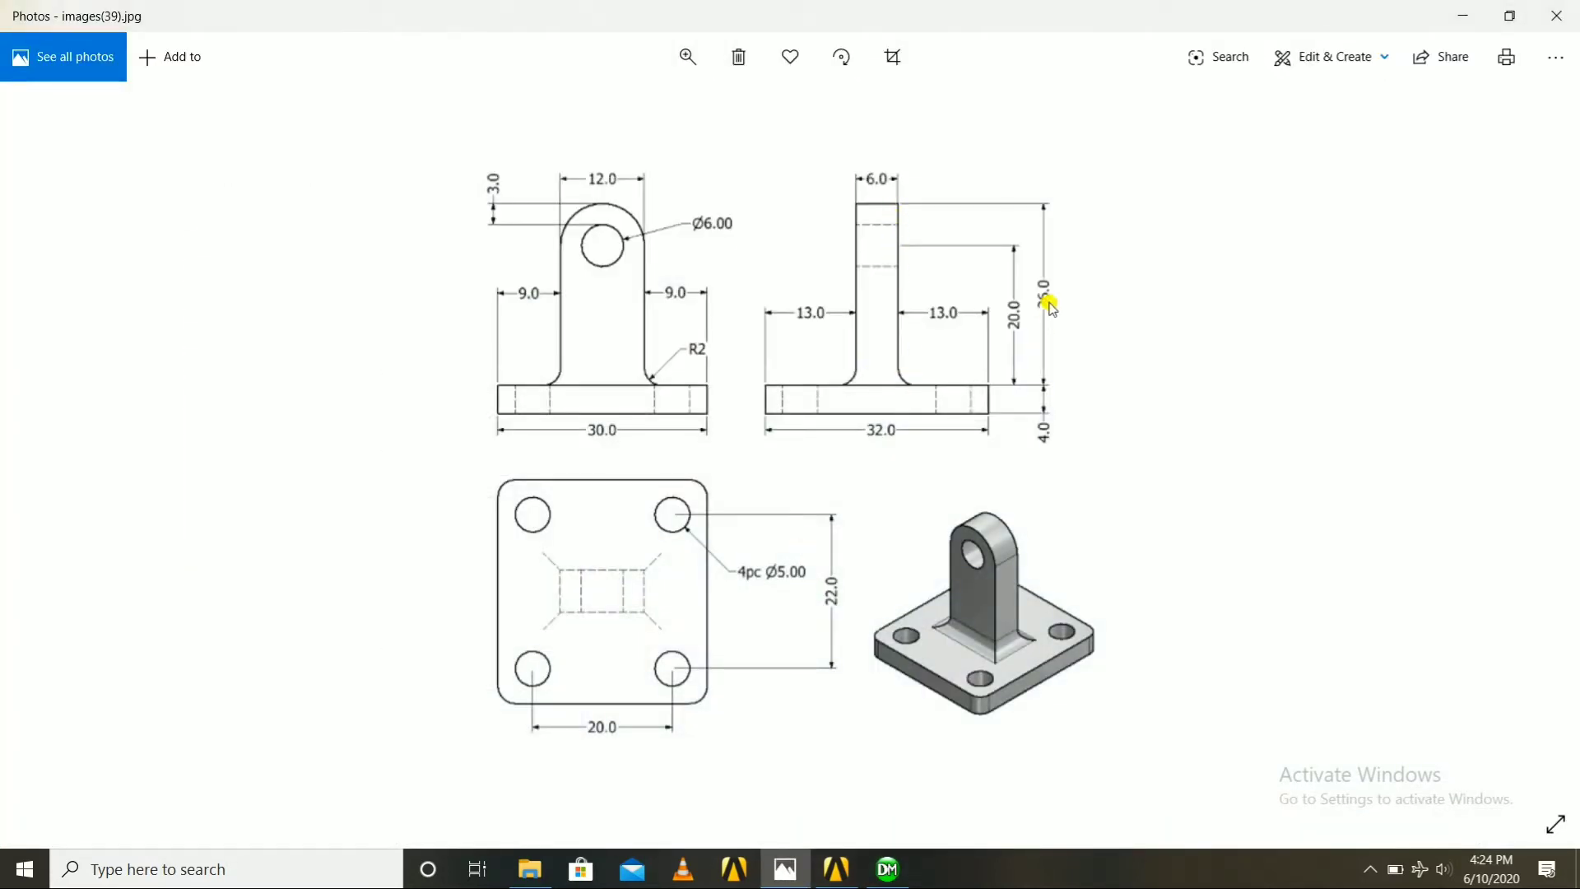
pyautogui.click(892, 873)
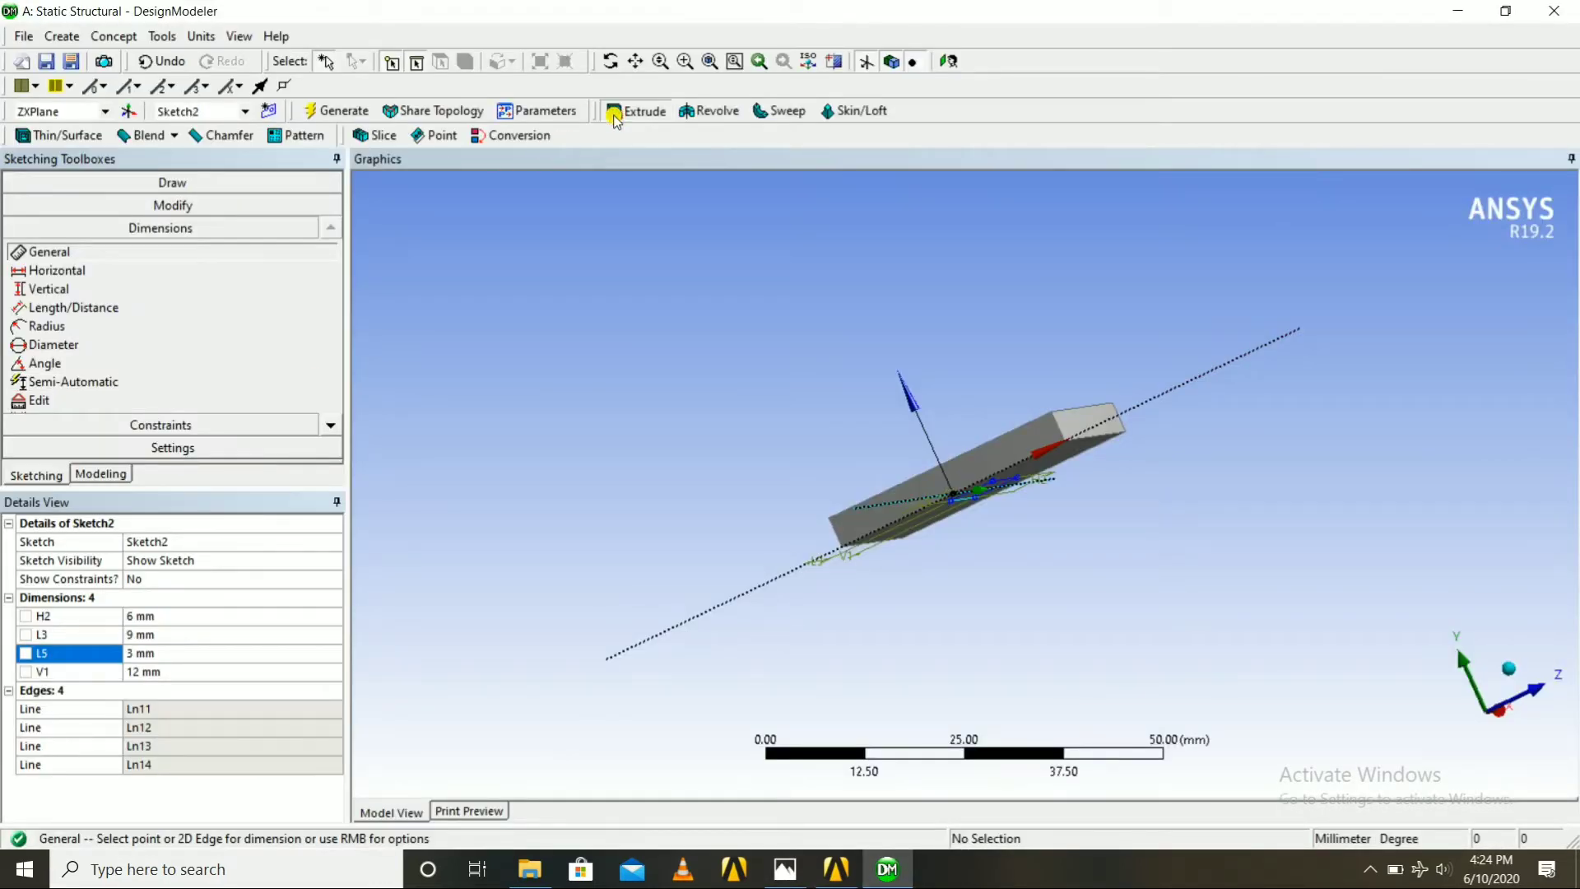
pyautogui.click(617, 115)
pyautogui.click(151, 652)
pyautogui.click(153, 651)
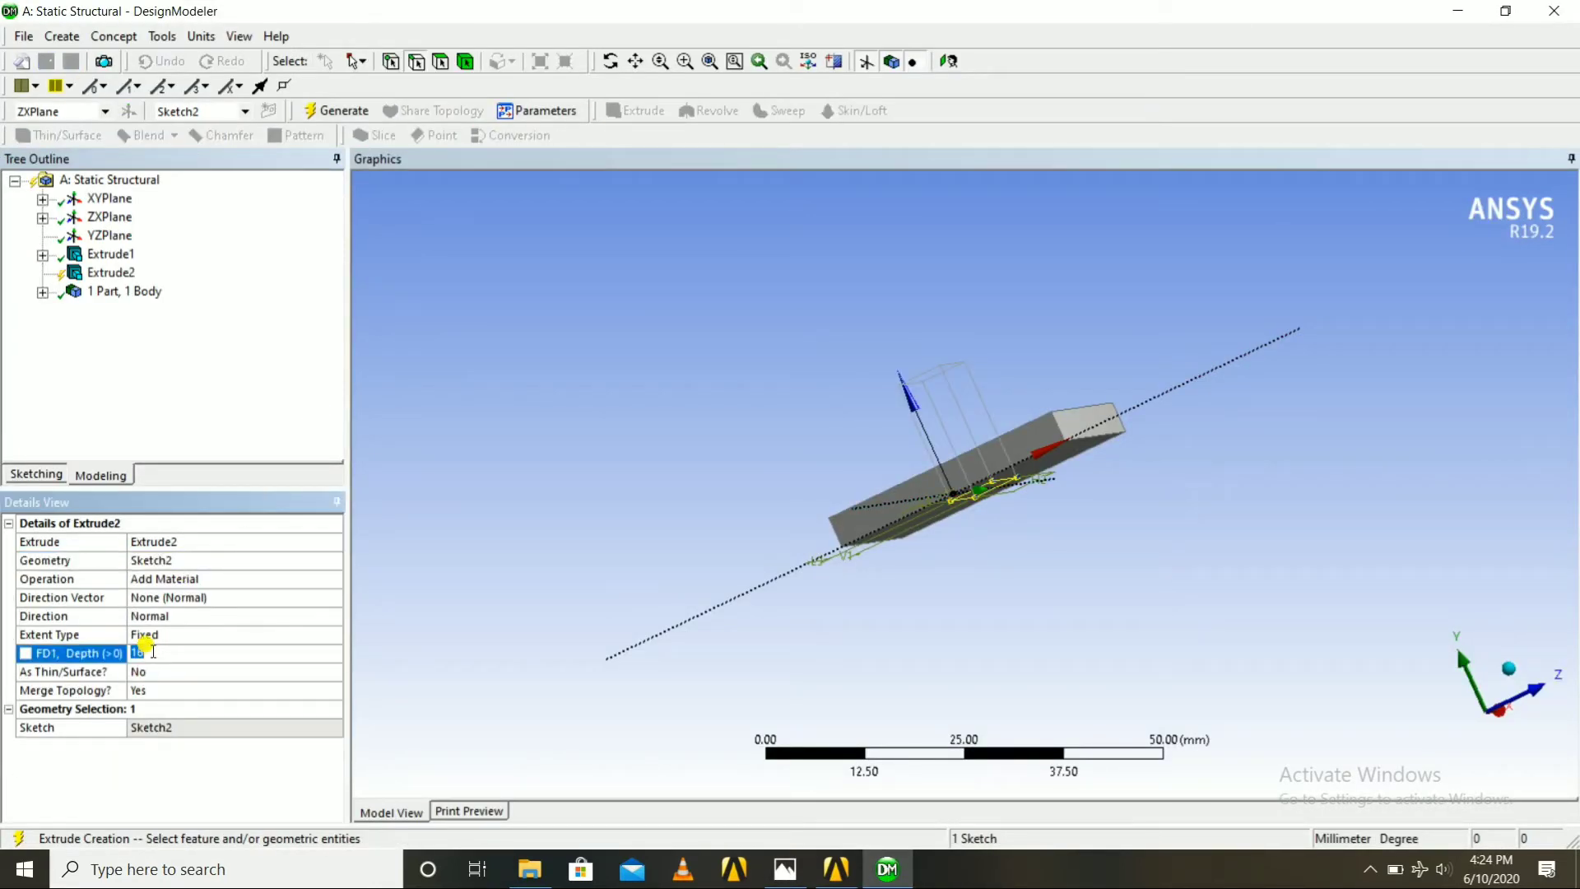
pyautogui.press('Return')
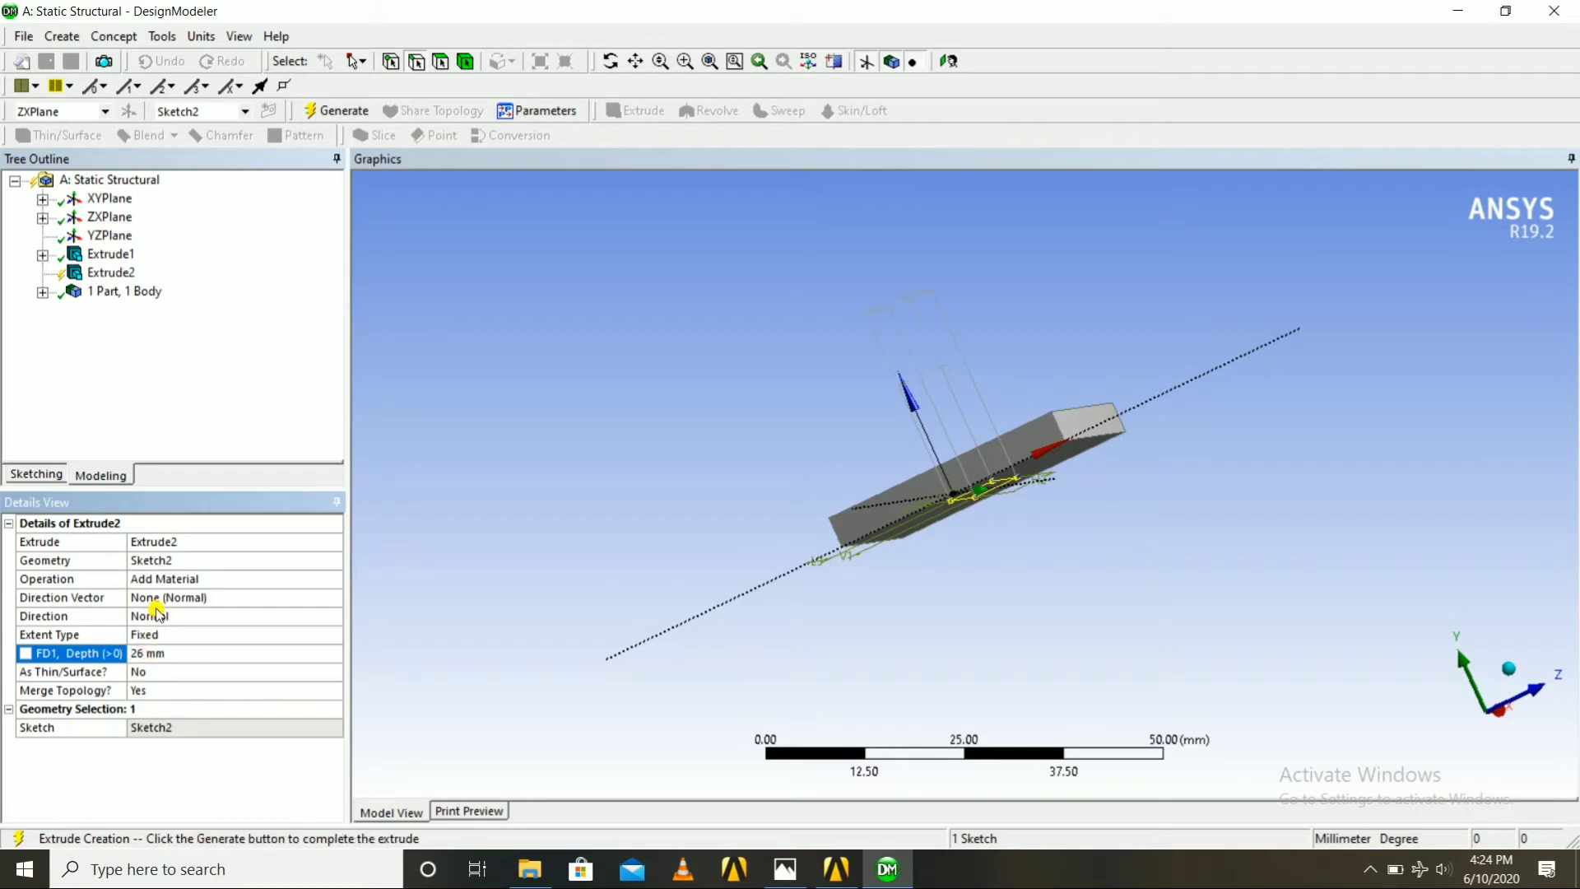
# Set the extrusion direction to Reversed and generate the upright lug on the base plate
pyautogui.click(159, 615)
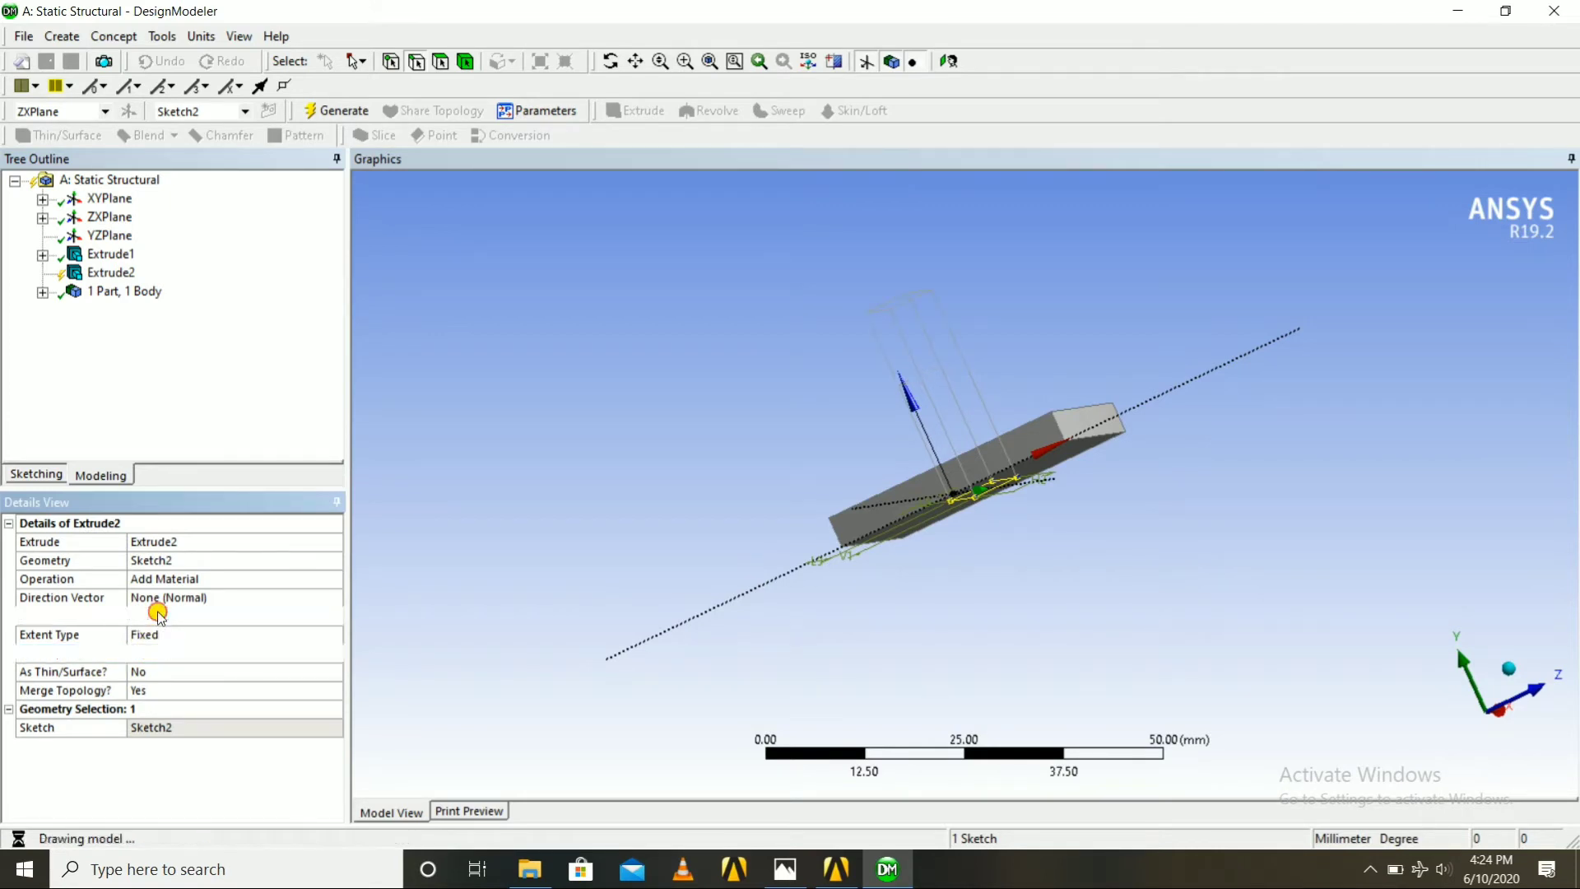
pyautogui.click(334, 617)
pyautogui.click(197, 646)
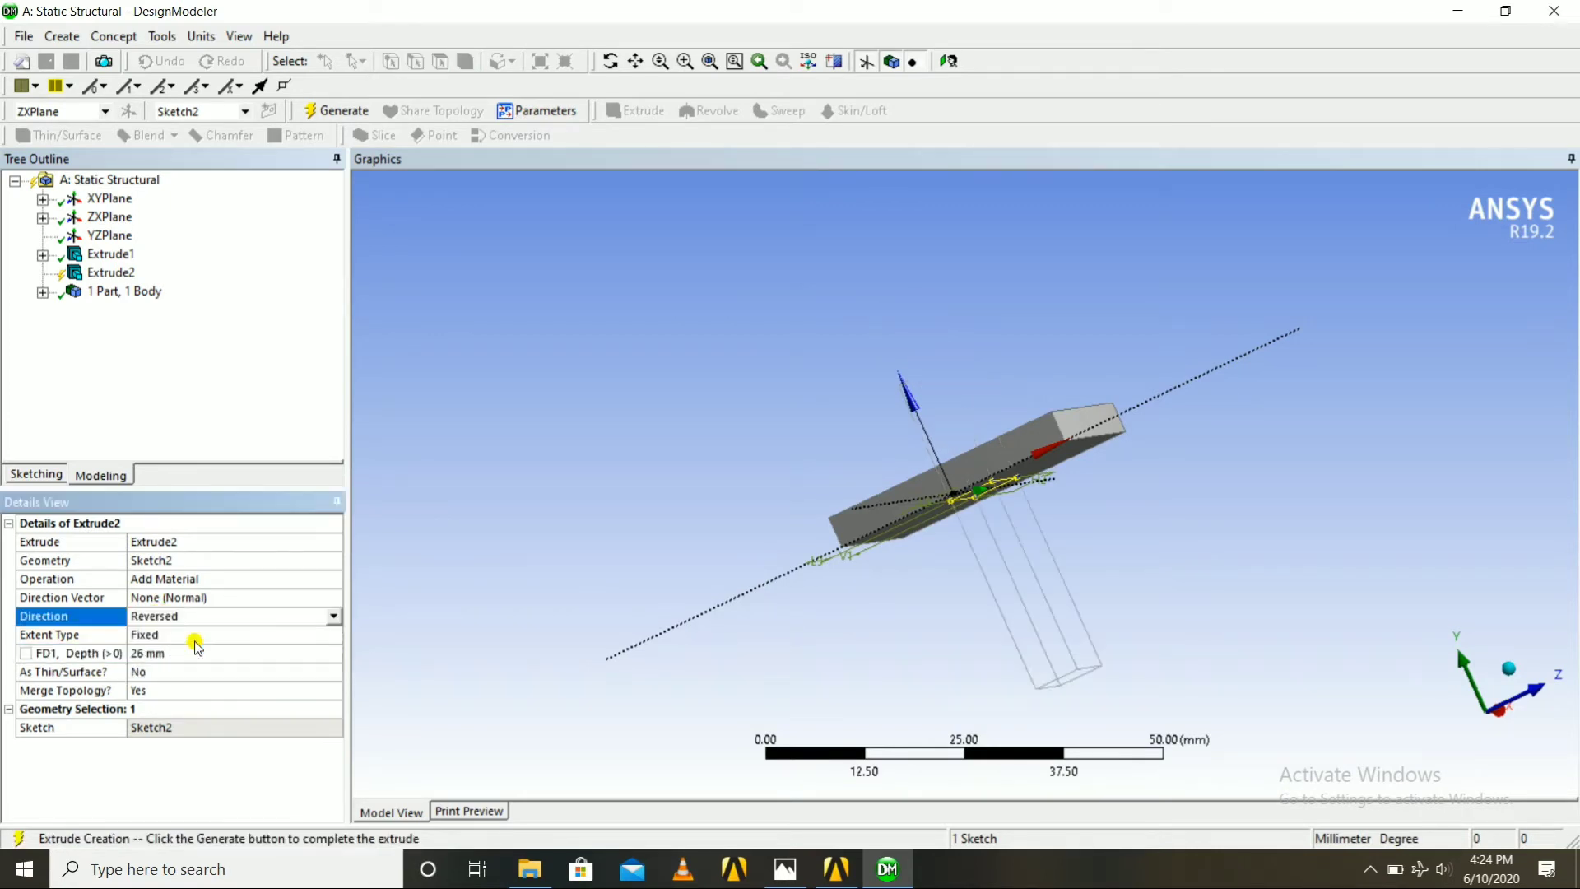
pyautogui.click(336, 110)
pyautogui.moveTo(420, 159); pyautogui.dragTo(753, 368, button='middle')
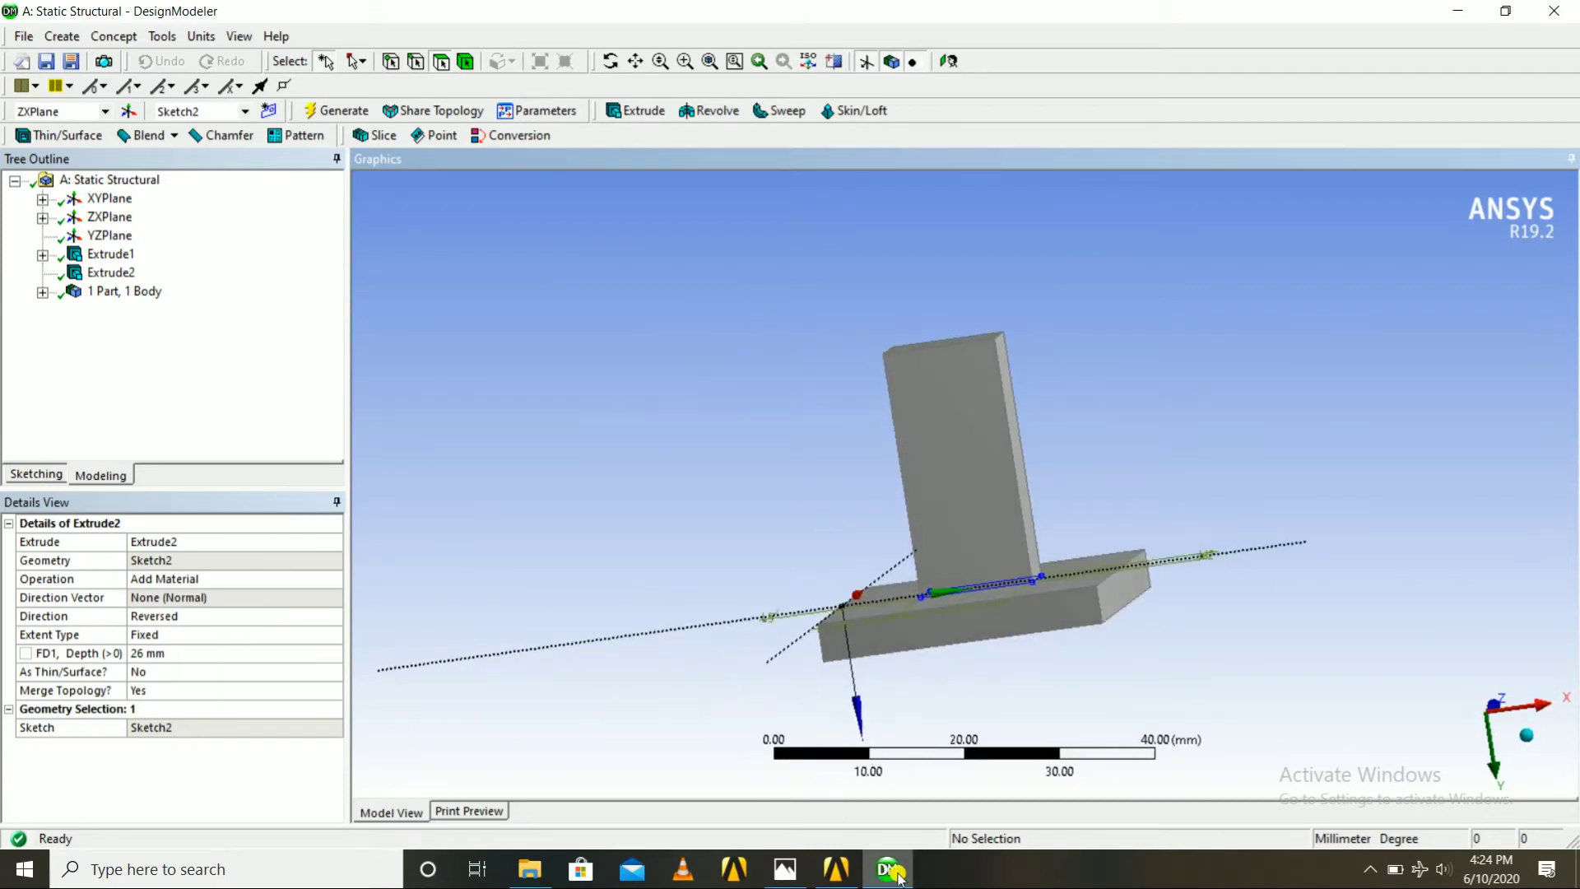
# Check the lug's rounded top in the Photos drawing, then apply a 6 mm fixed-radius blend to its two short top edges in DesignModeler
pyautogui.click(805, 871)
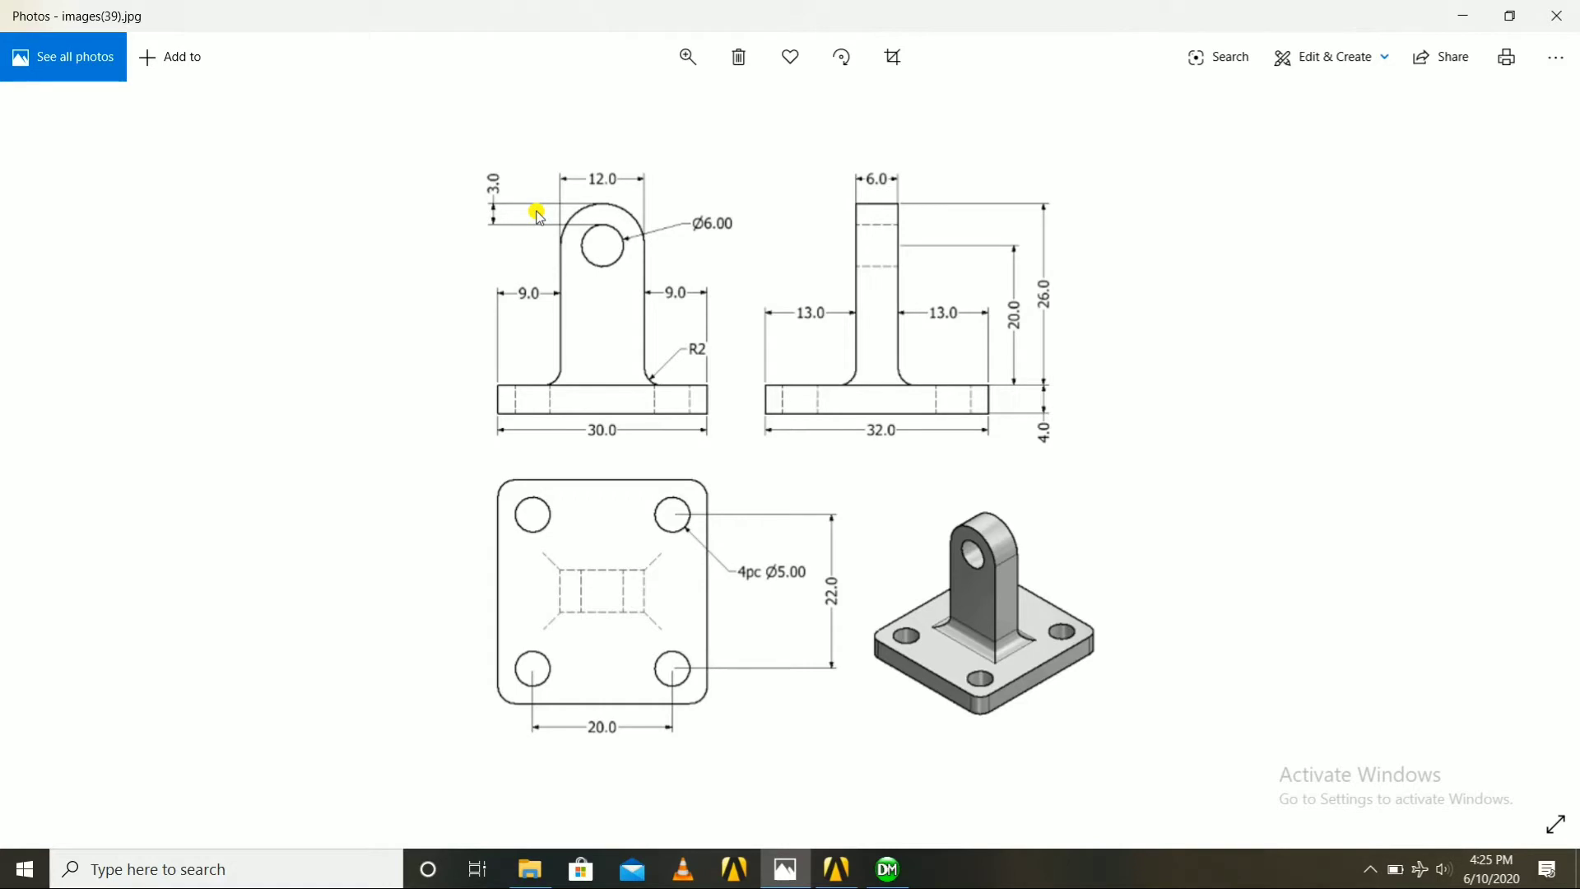
pyautogui.click(875, 869)
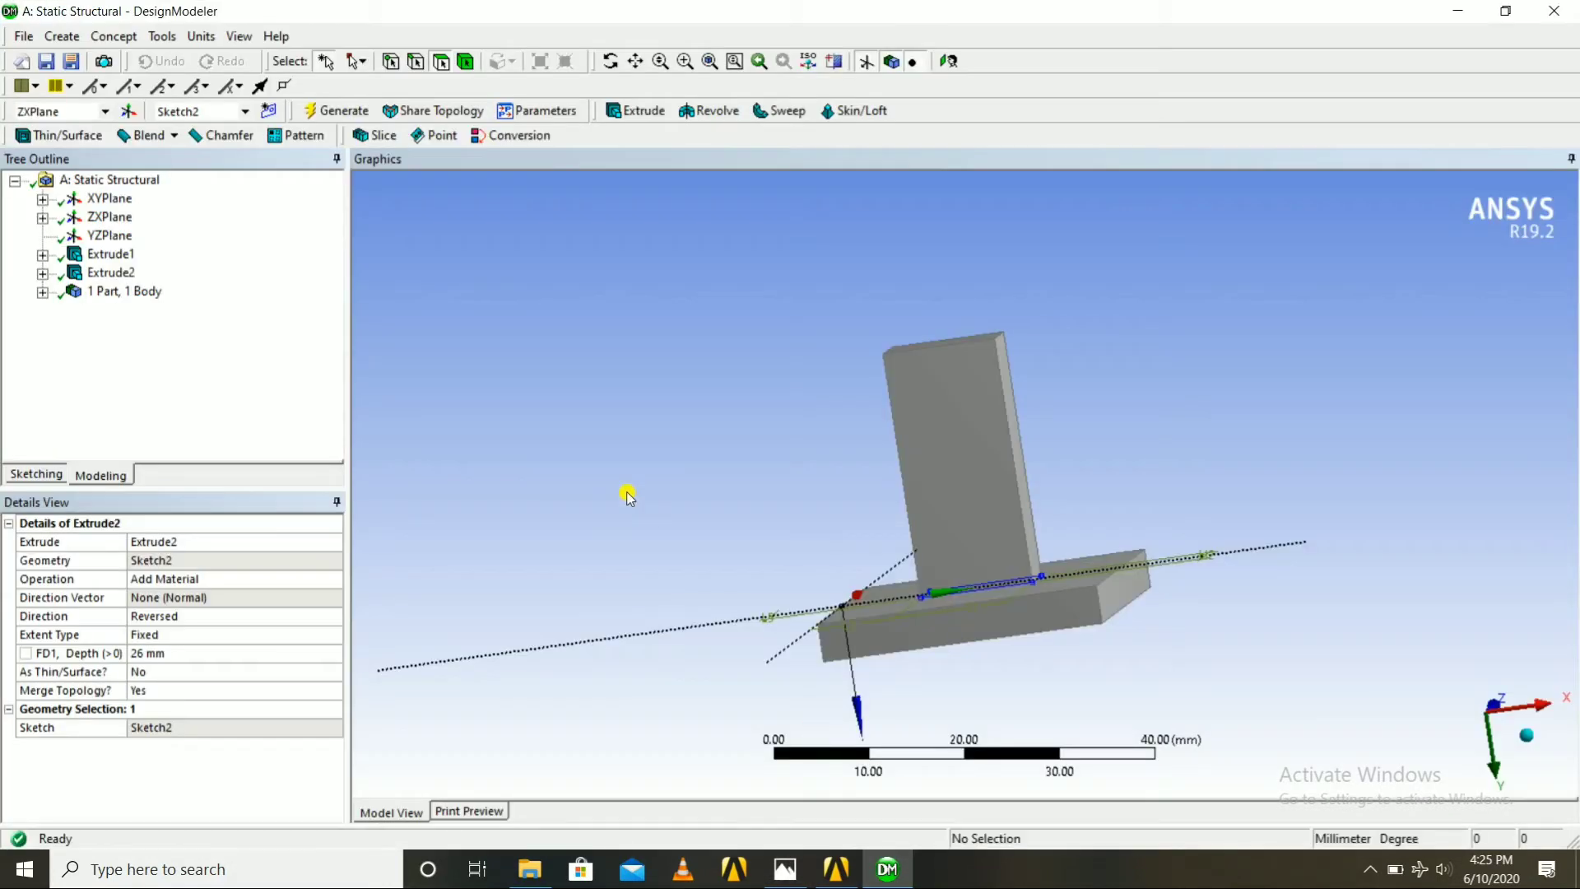
pyautogui.moveTo(659, 412); pyautogui.dragTo(803, 488, button='middle')
pyautogui.click(62, 37)
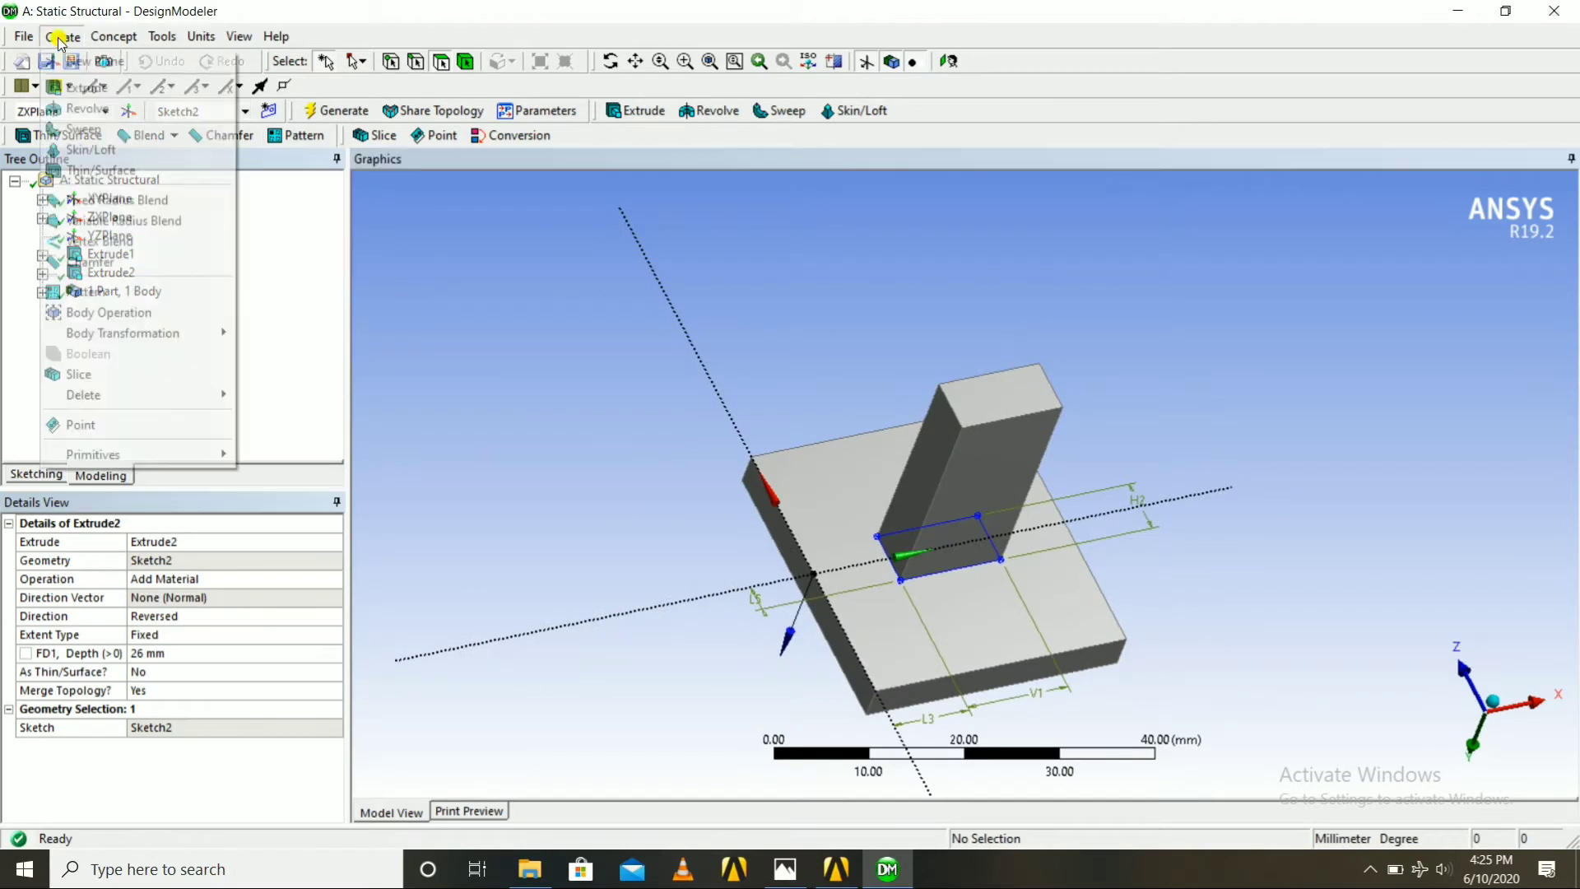
pyautogui.click(74, 200)
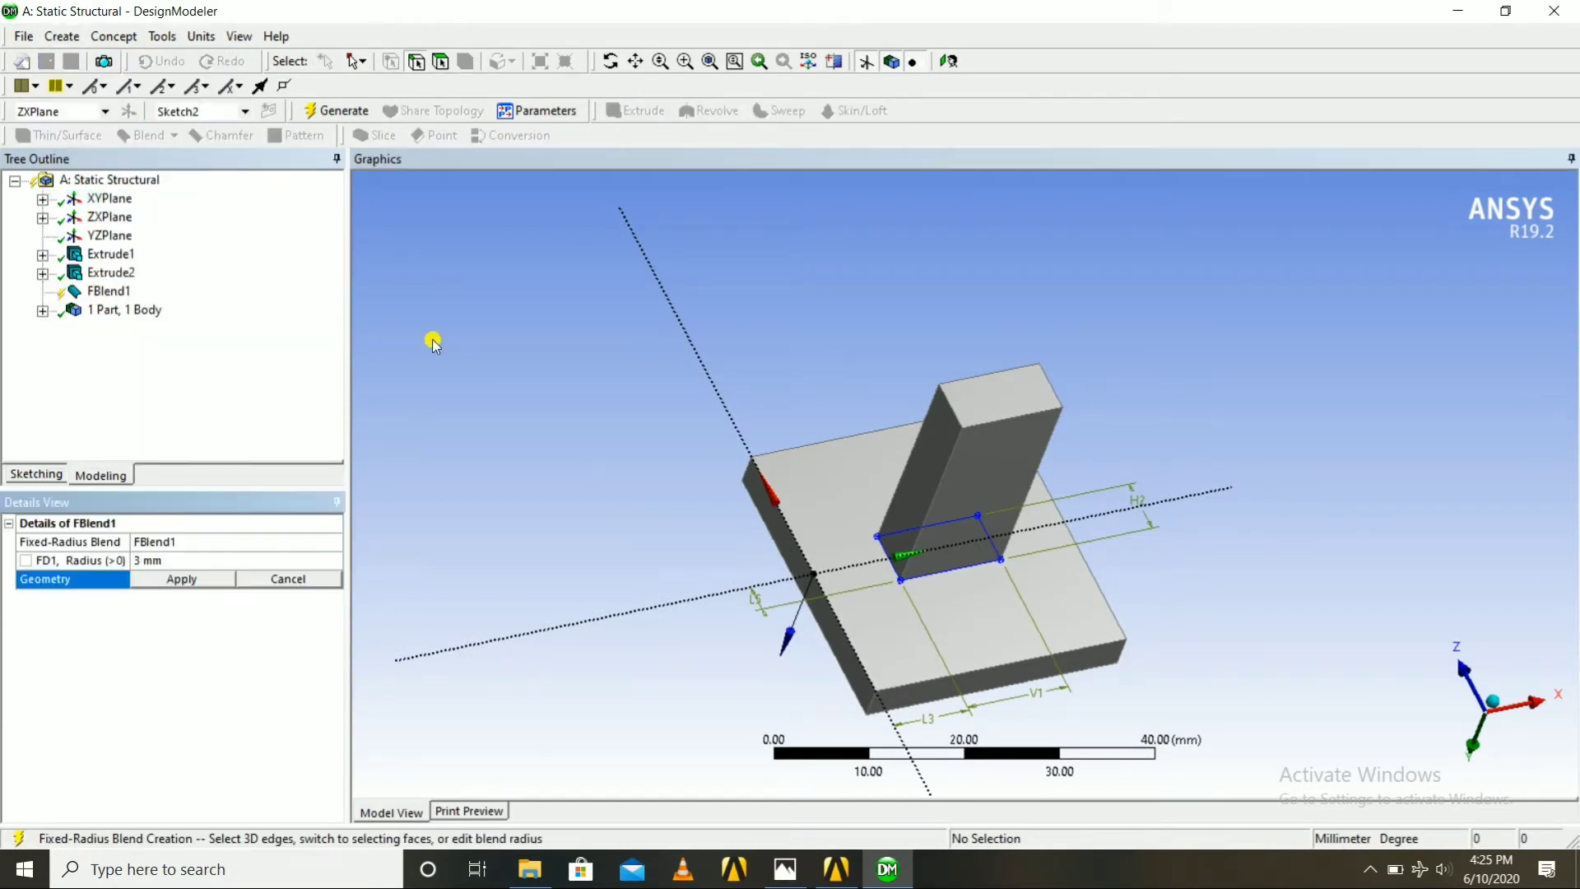
pyautogui.click(144, 560)
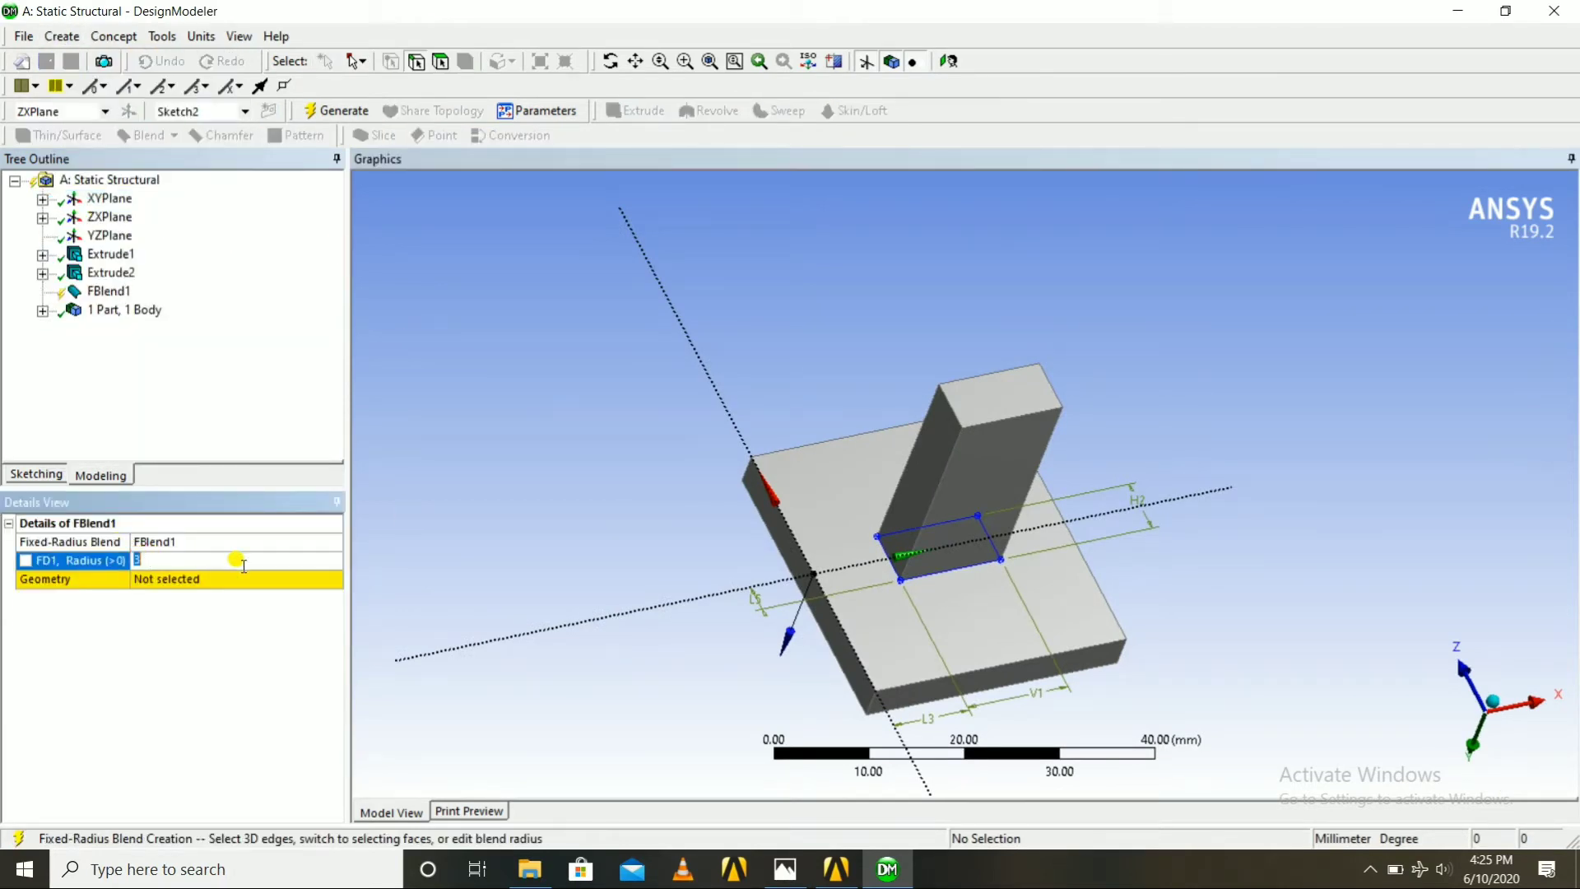
pyautogui.click(341, 574)
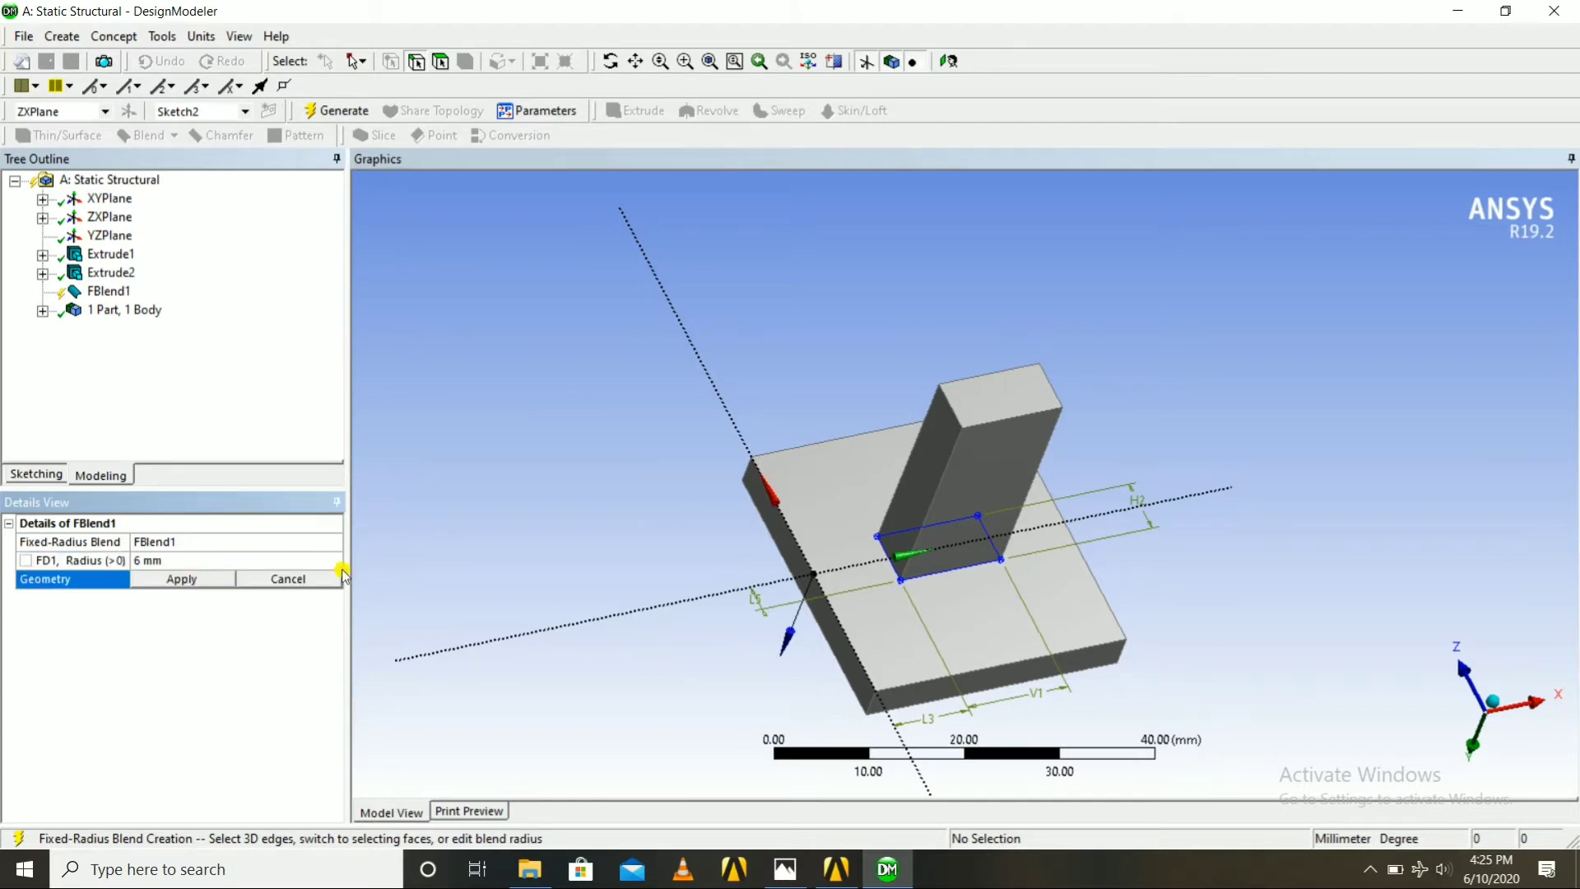
pyautogui.click(948, 407)
pyautogui.moveTo(1162, 391); pyautogui.dragTo(1090, 413, button='middle')
pyautogui.keyDown('ctrl'); pyautogui.click(1018, 421); pyautogui.keyUp('ctrl')
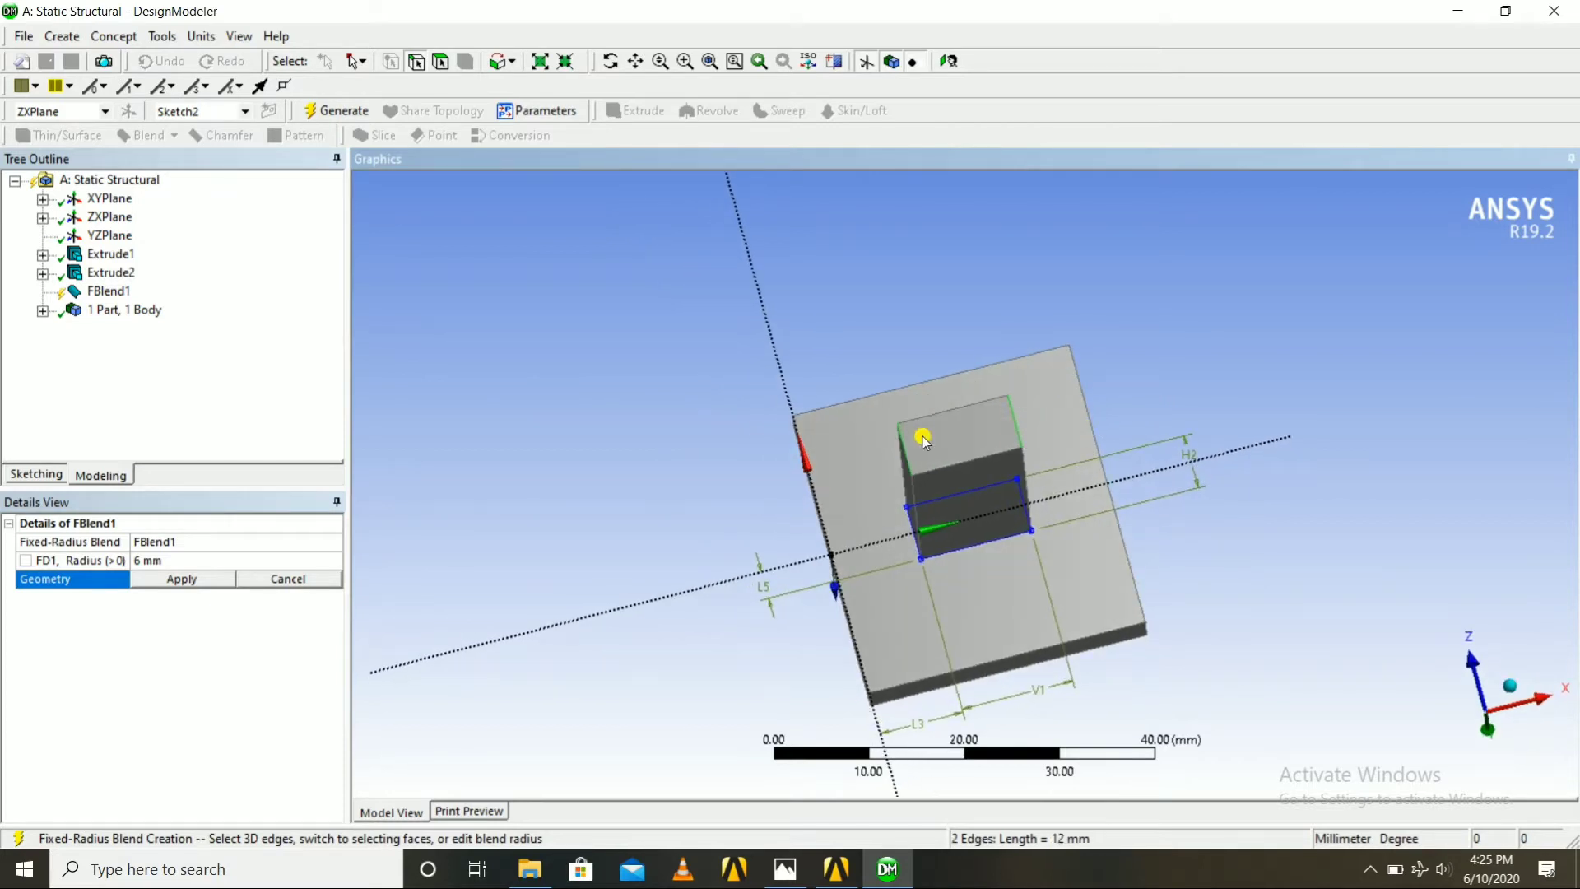
pyautogui.click(321, 110)
pyautogui.moveTo(675, 370); pyautogui.dragTo(667, 201, button='middle')
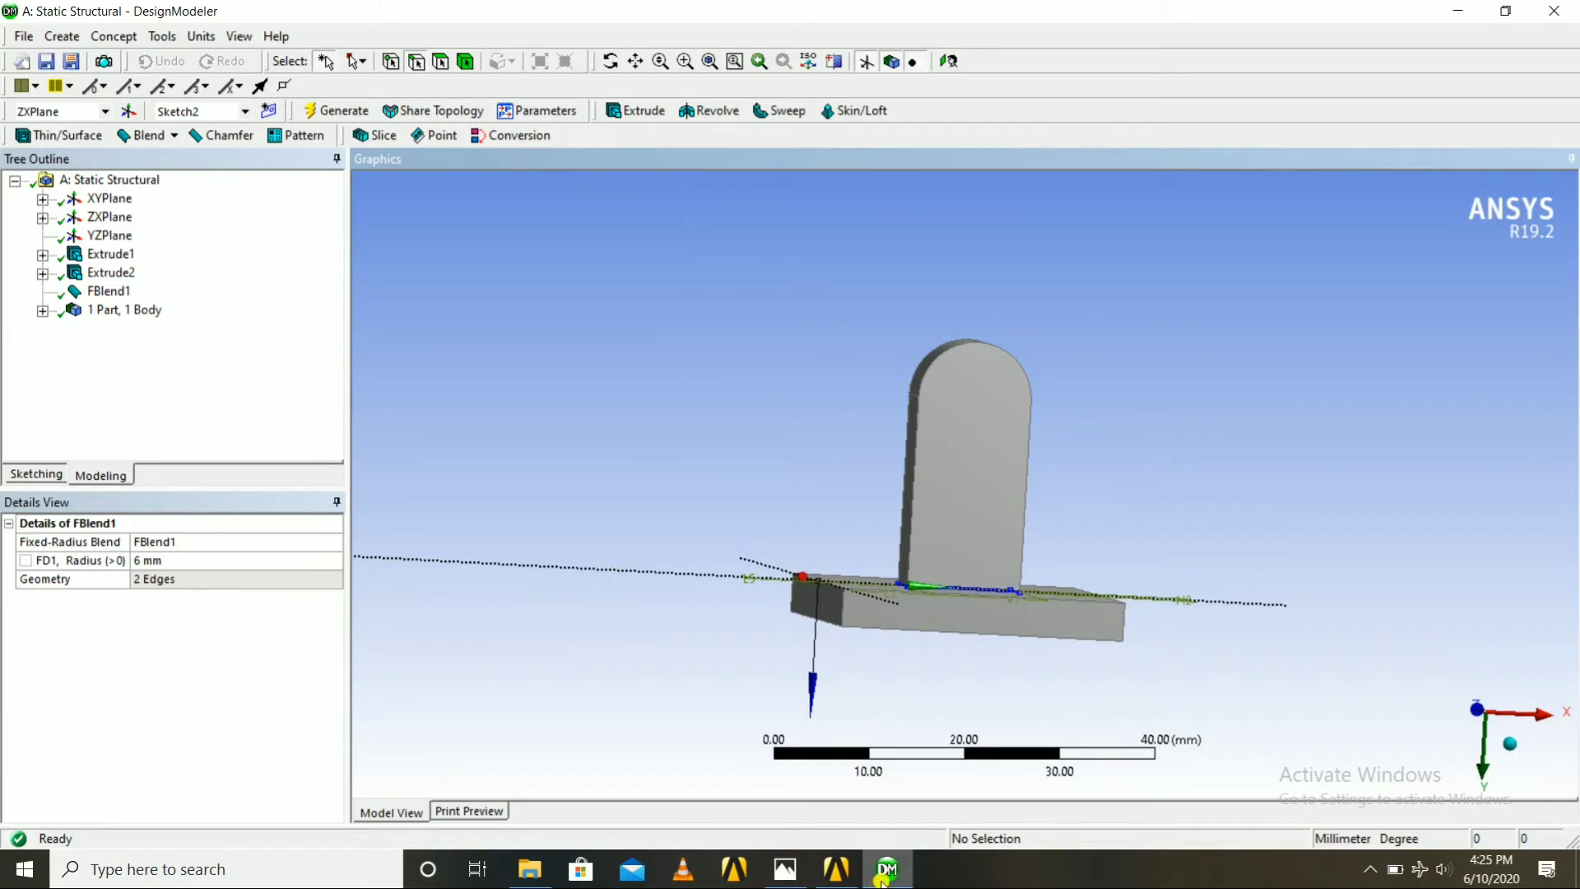
# Check the base plate holes in the Photos drawing, then create a new sketch on the ZXPlane in DesignModeler and open it for sketching
pyautogui.click(785, 869)
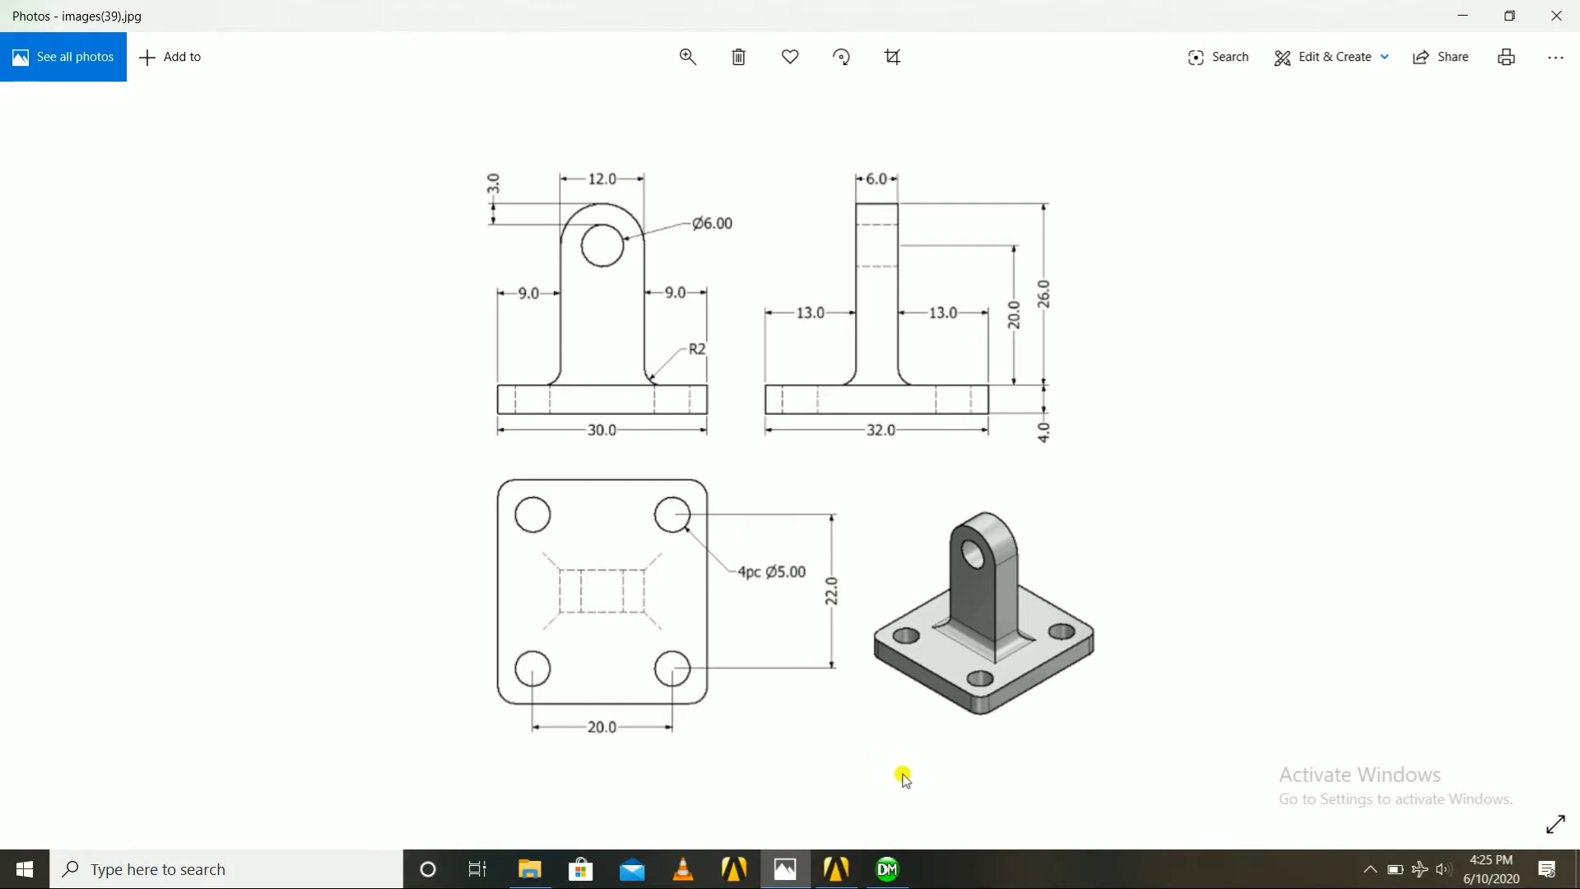
pyautogui.click(900, 869)
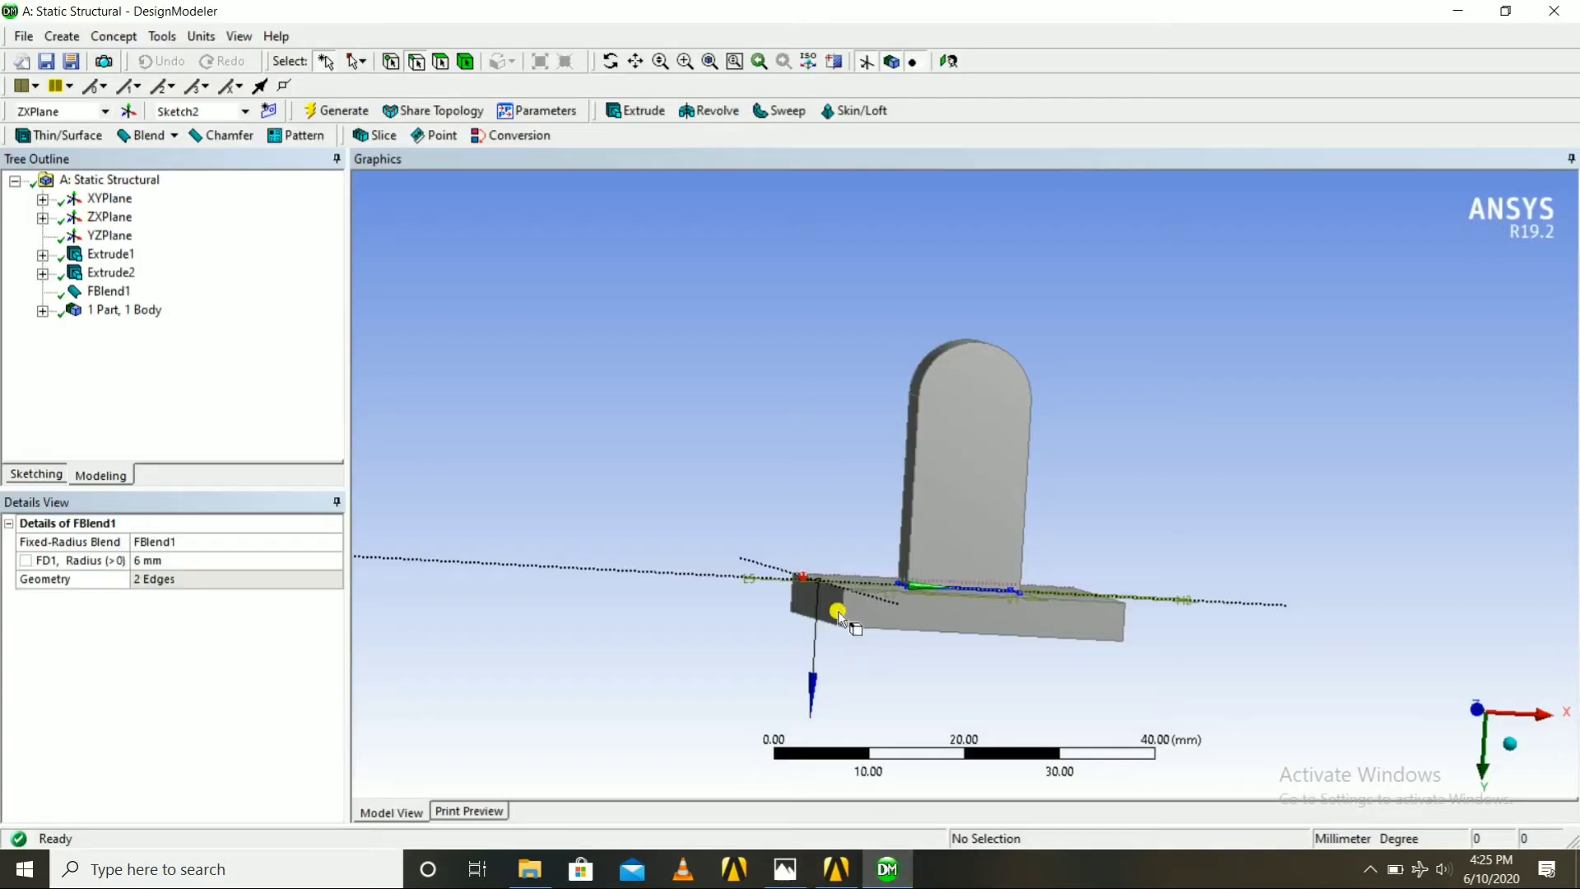
pyautogui.click(949, 61)
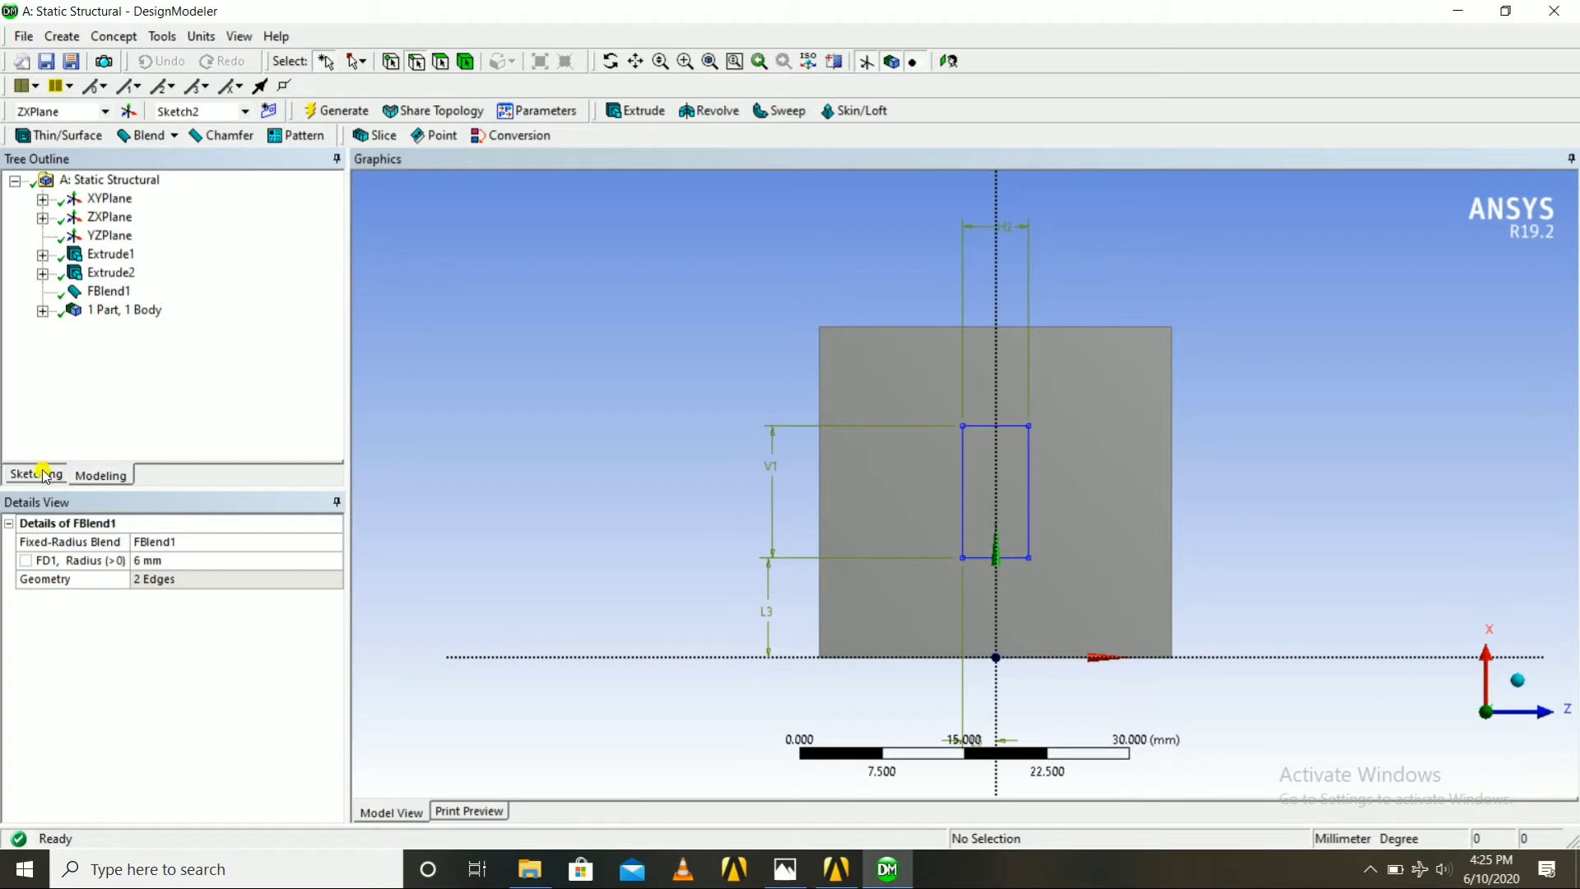
pyautogui.click(43, 475)
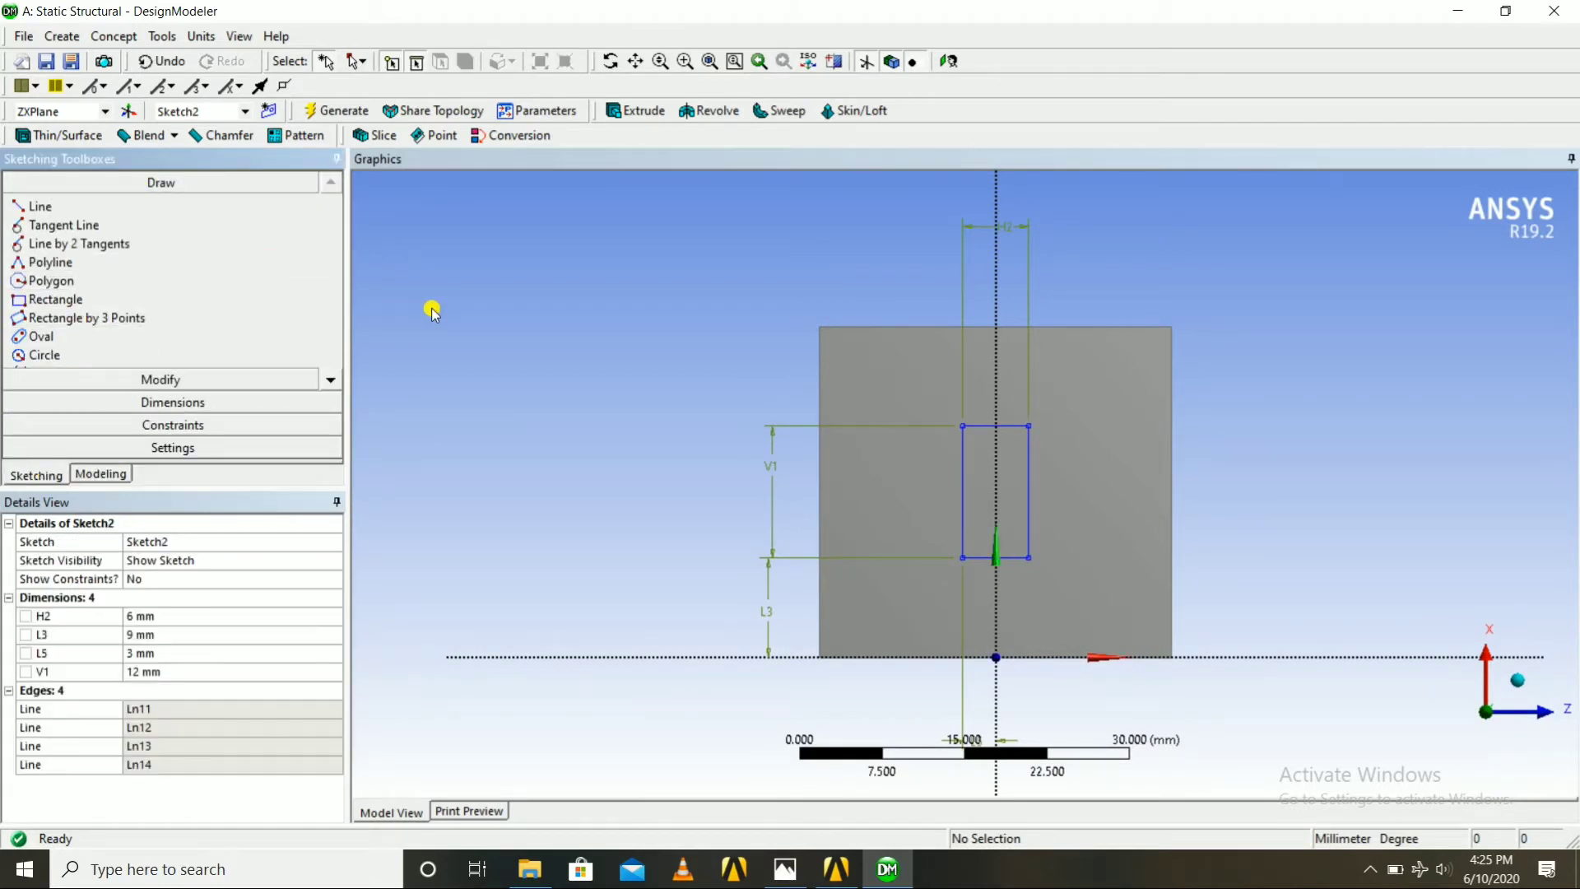
pyautogui.click(270, 112)
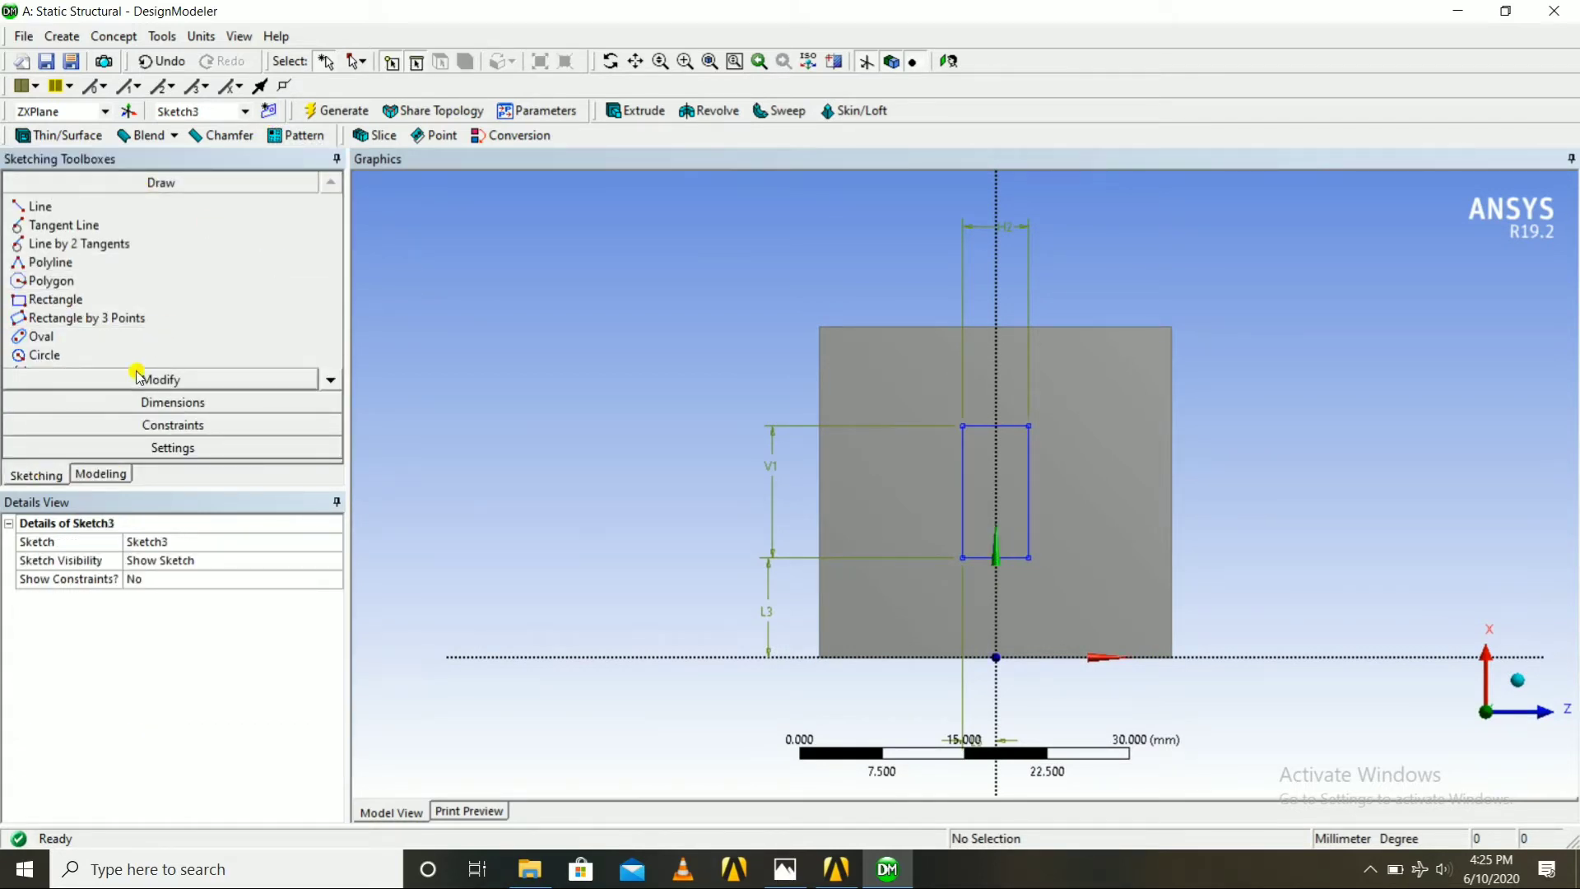
pyautogui.click(102, 474)
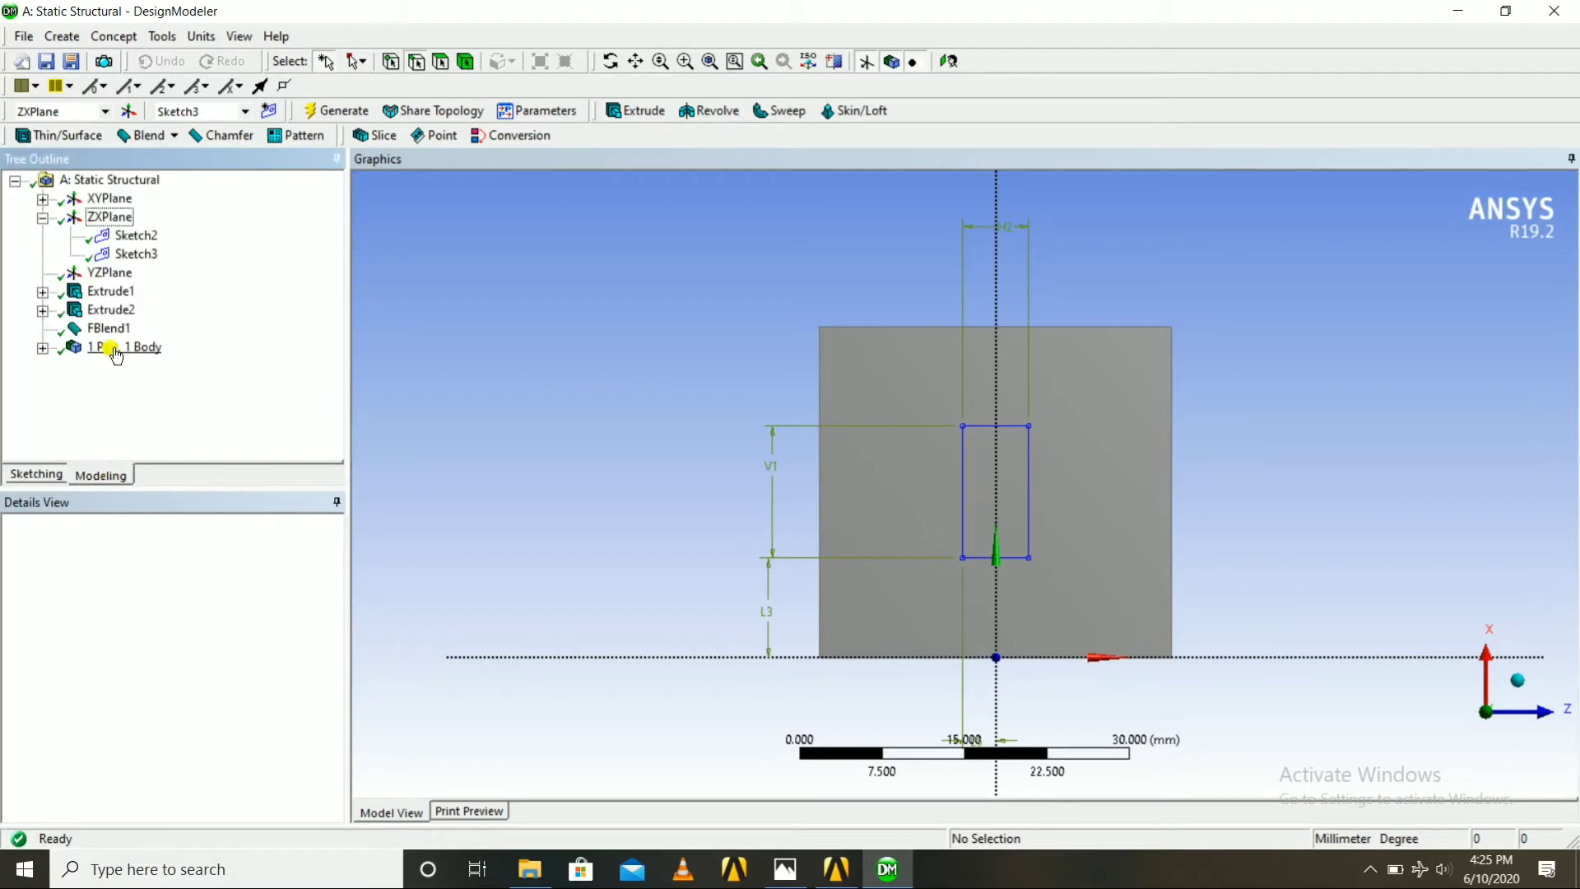
pyautogui.click(135, 236)
pyautogui.click(136, 254)
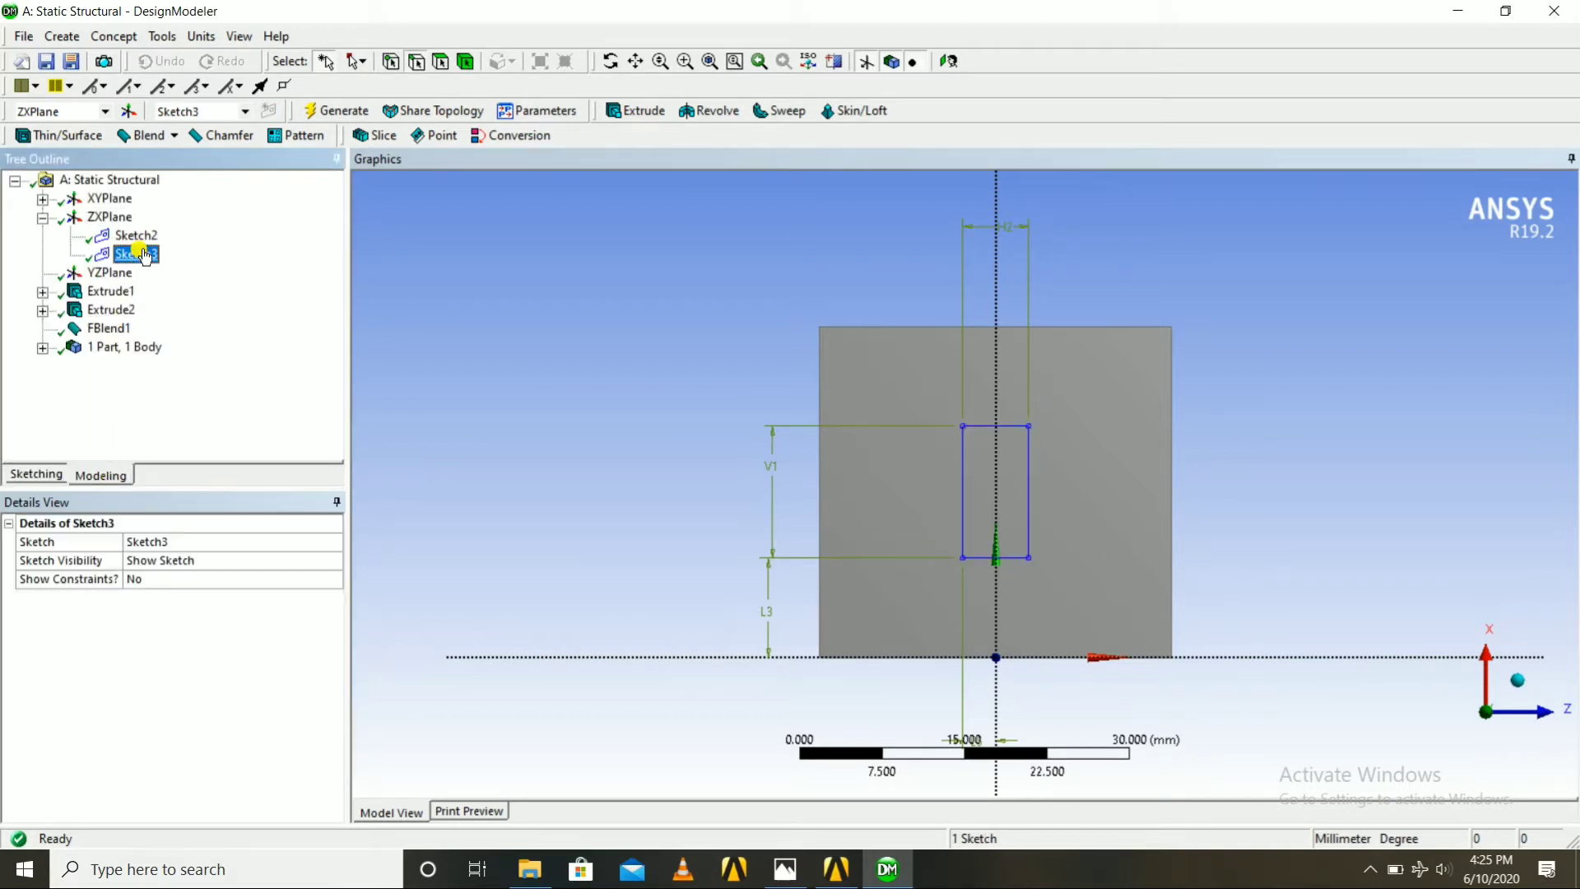
pyautogui.click(33, 475)
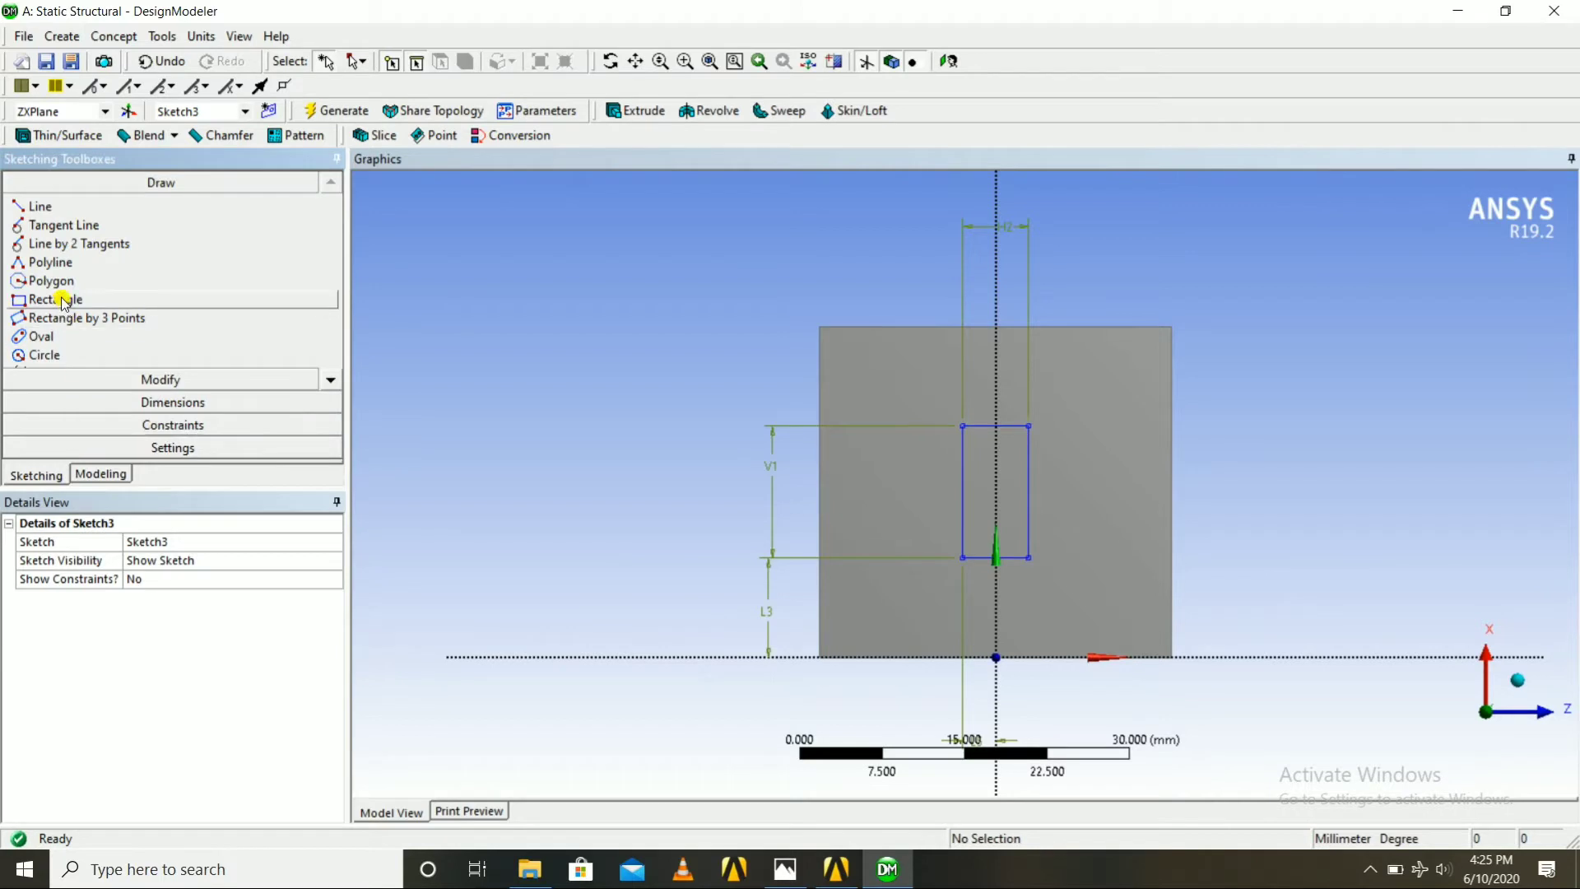
# Facing the sketch plane, draw a hole circle near the upper-left corner of the base plate
pyautogui.click(43, 355)
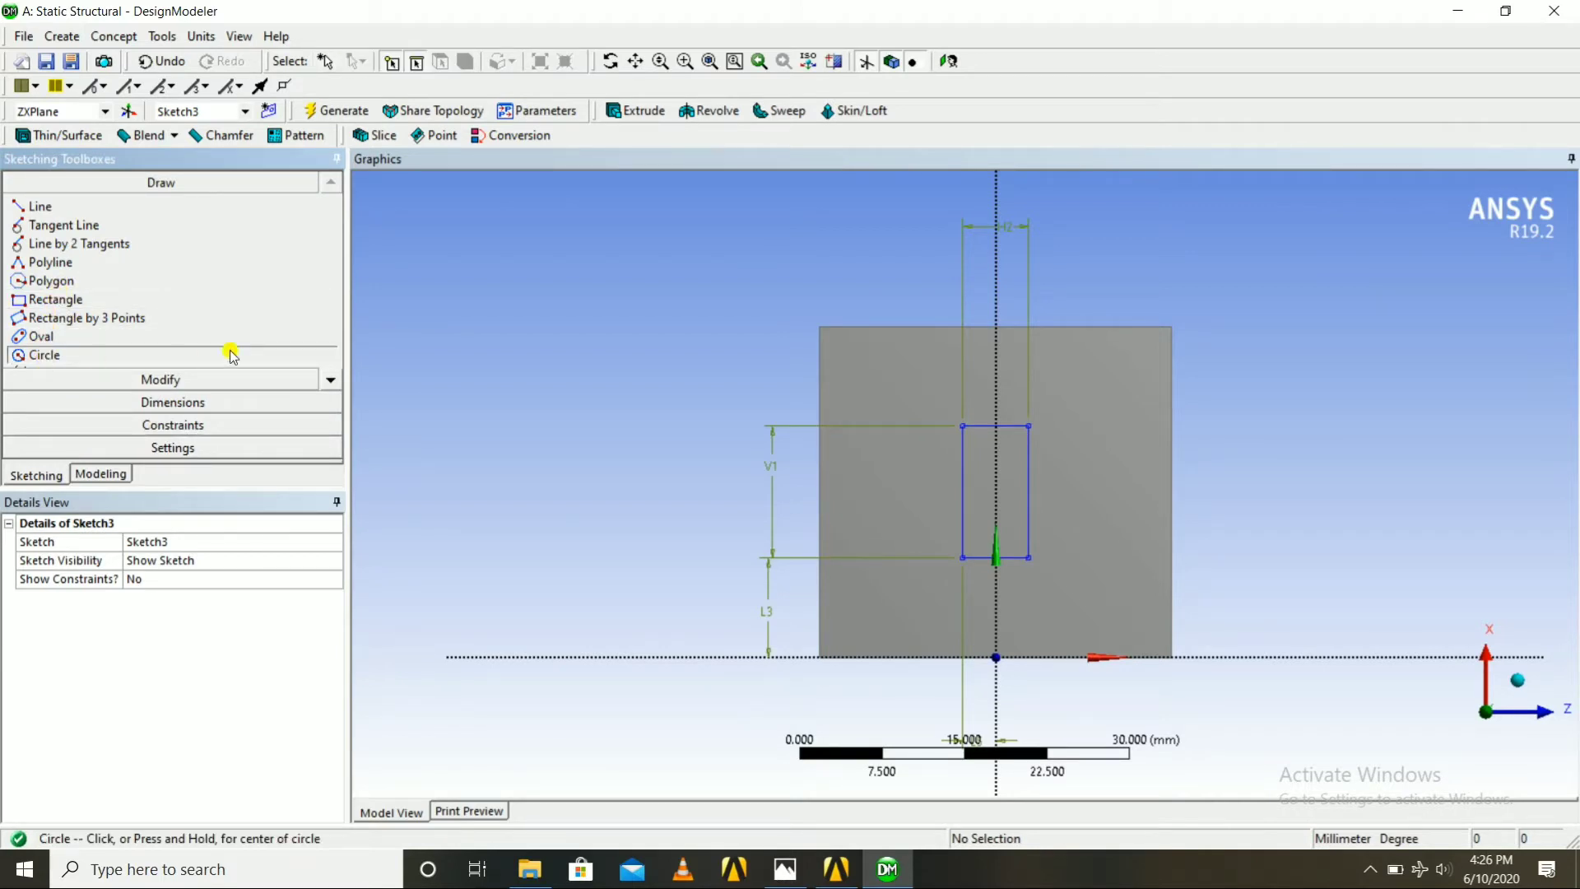
pyautogui.moveTo(1251, 352)
pyautogui.mouseDown(button='middle')
pyautogui.moveTo(1284, 367)
pyautogui.moveTo(1073, 363)
pyautogui.moveTo(1288, 367)
pyautogui.moveTo(1002, 353)
pyautogui.mouseUp(button='middle')
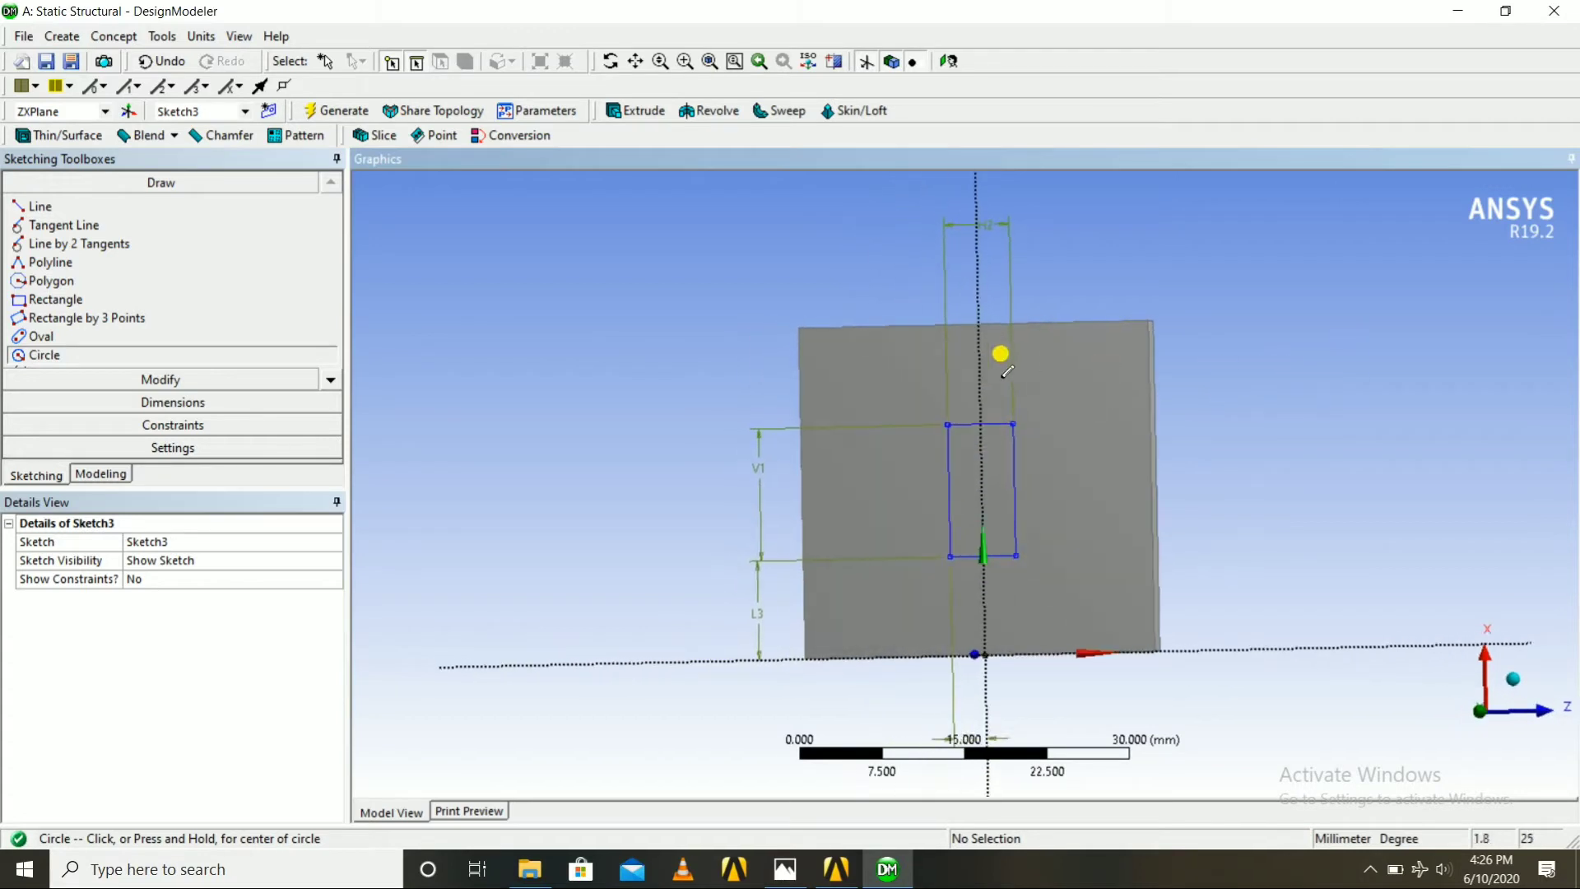
pyautogui.click(949, 62)
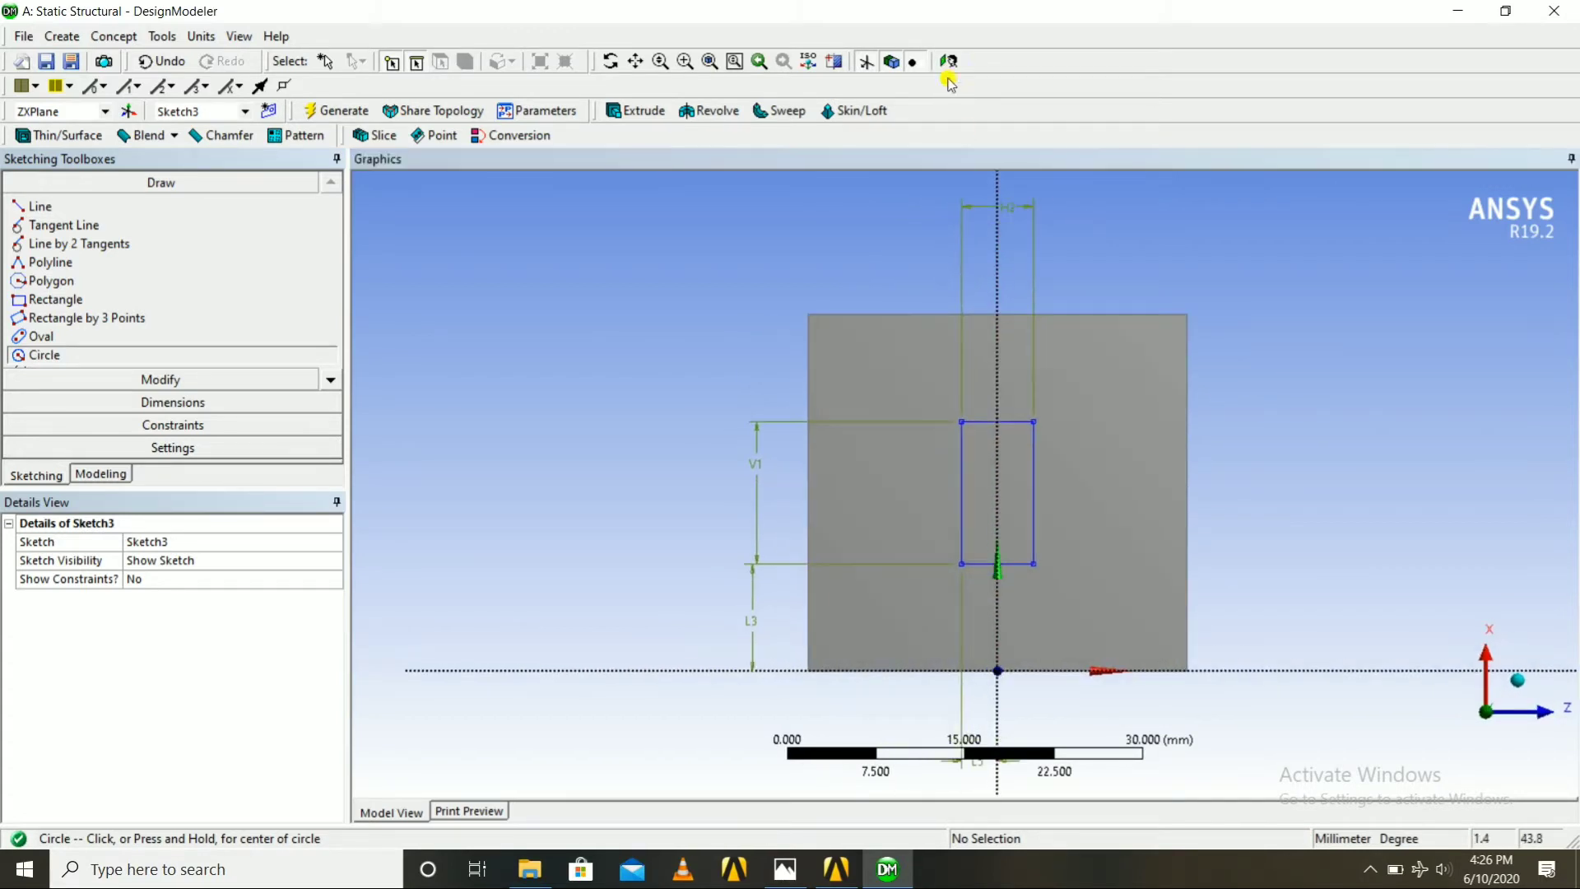
pyautogui.click(874, 370)
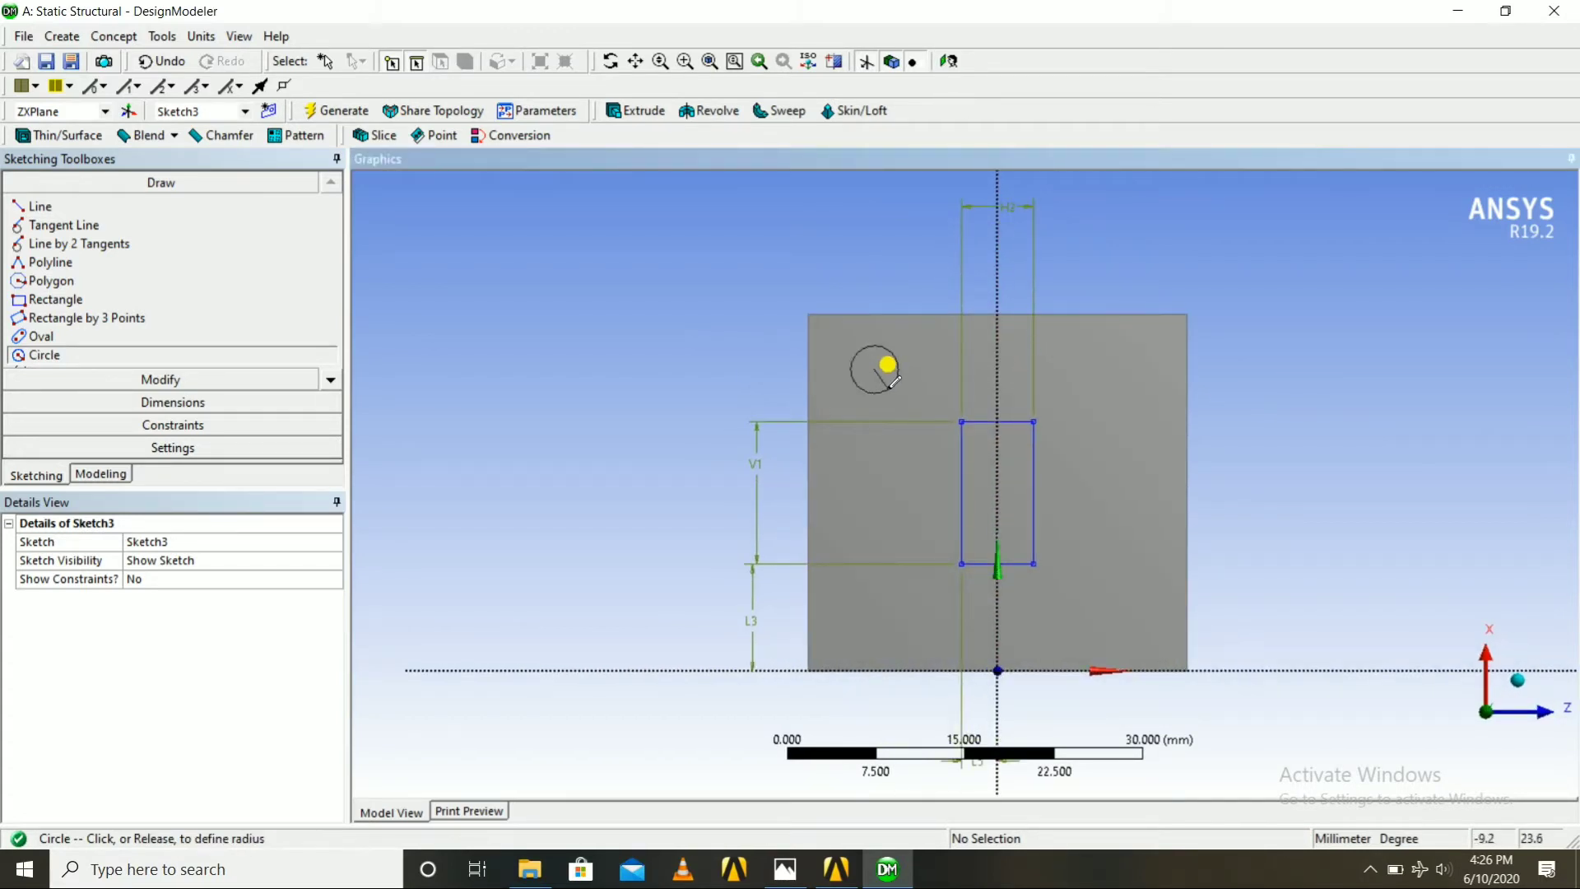
pyautogui.click(898, 369)
pyautogui.click(1121, 369)
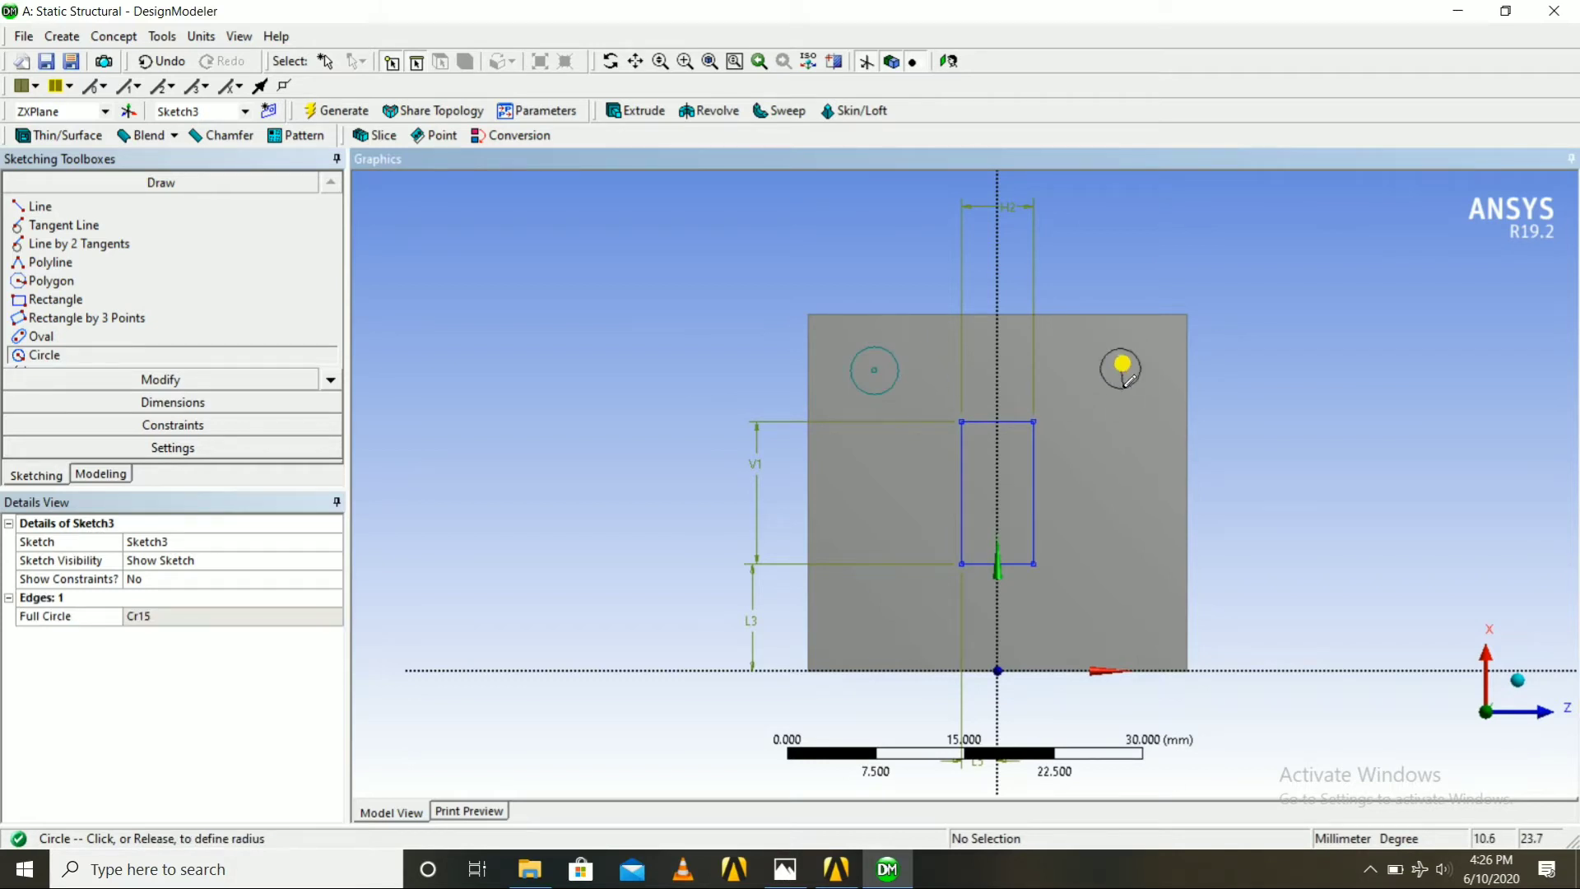
pyautogui.click(1126, 396)
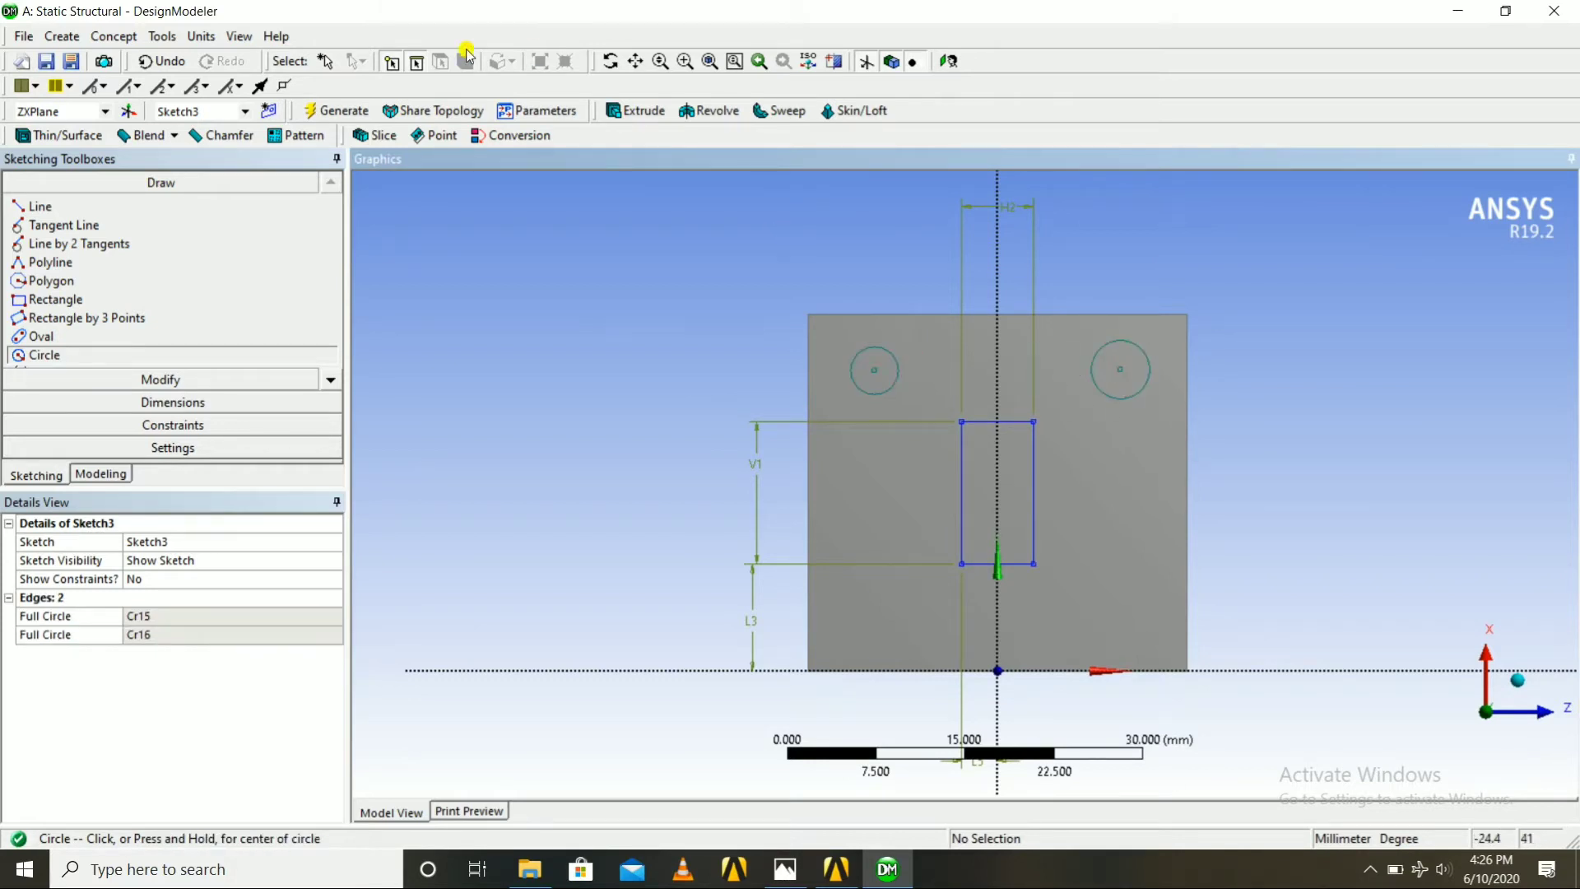
pyautogui.click(182, 63)
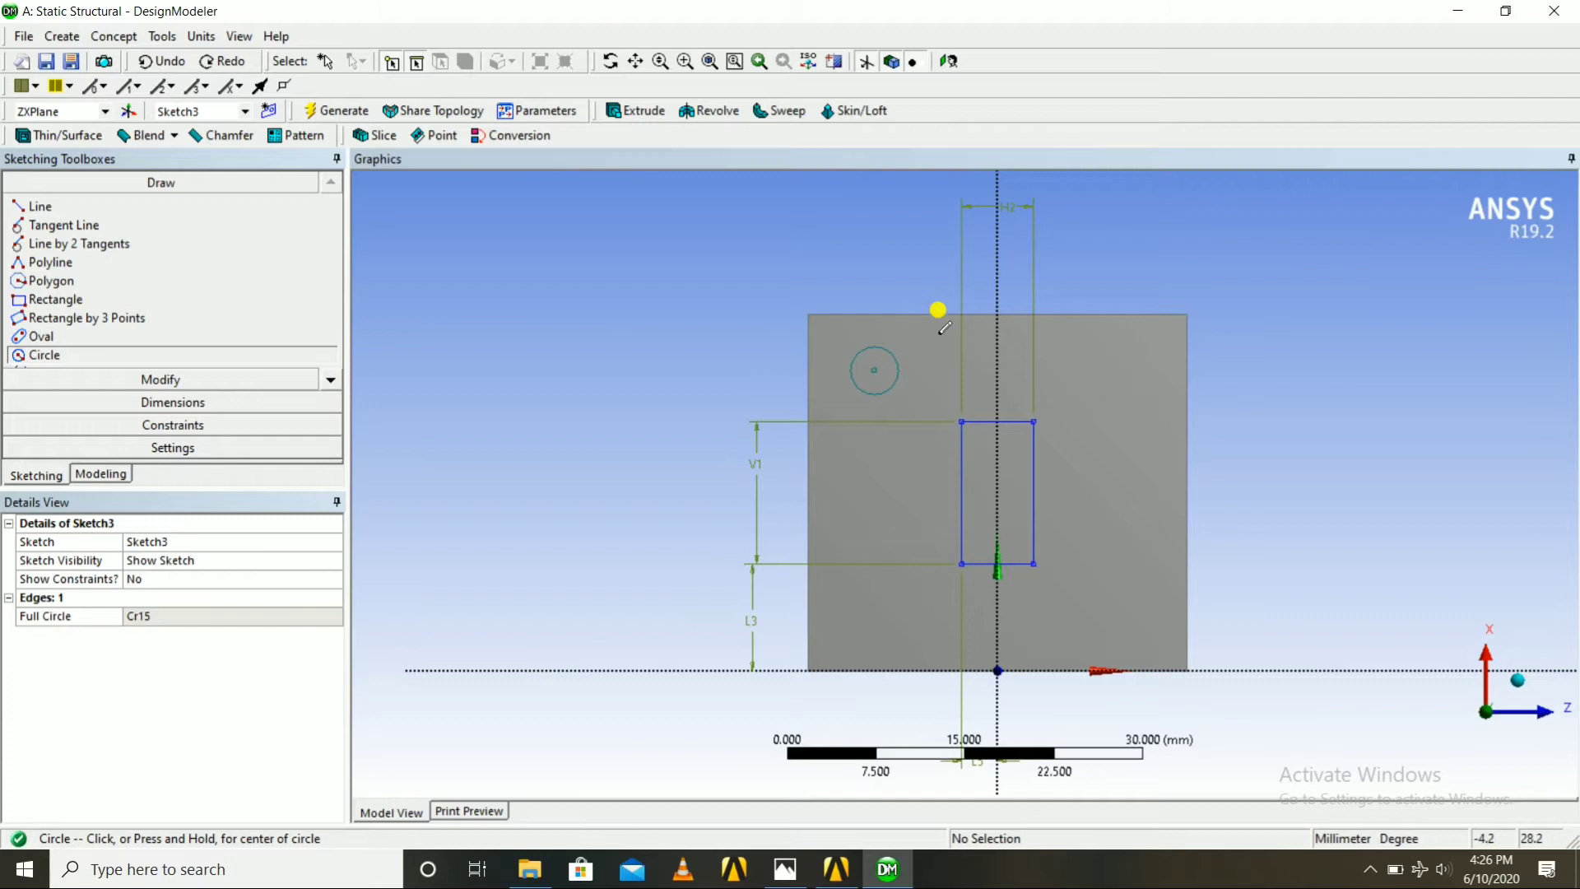
# Draw two more hole circles near the upper-right and lower-left corners of the base plate, about the same size as the first
pyautogui.click(1105, 349)
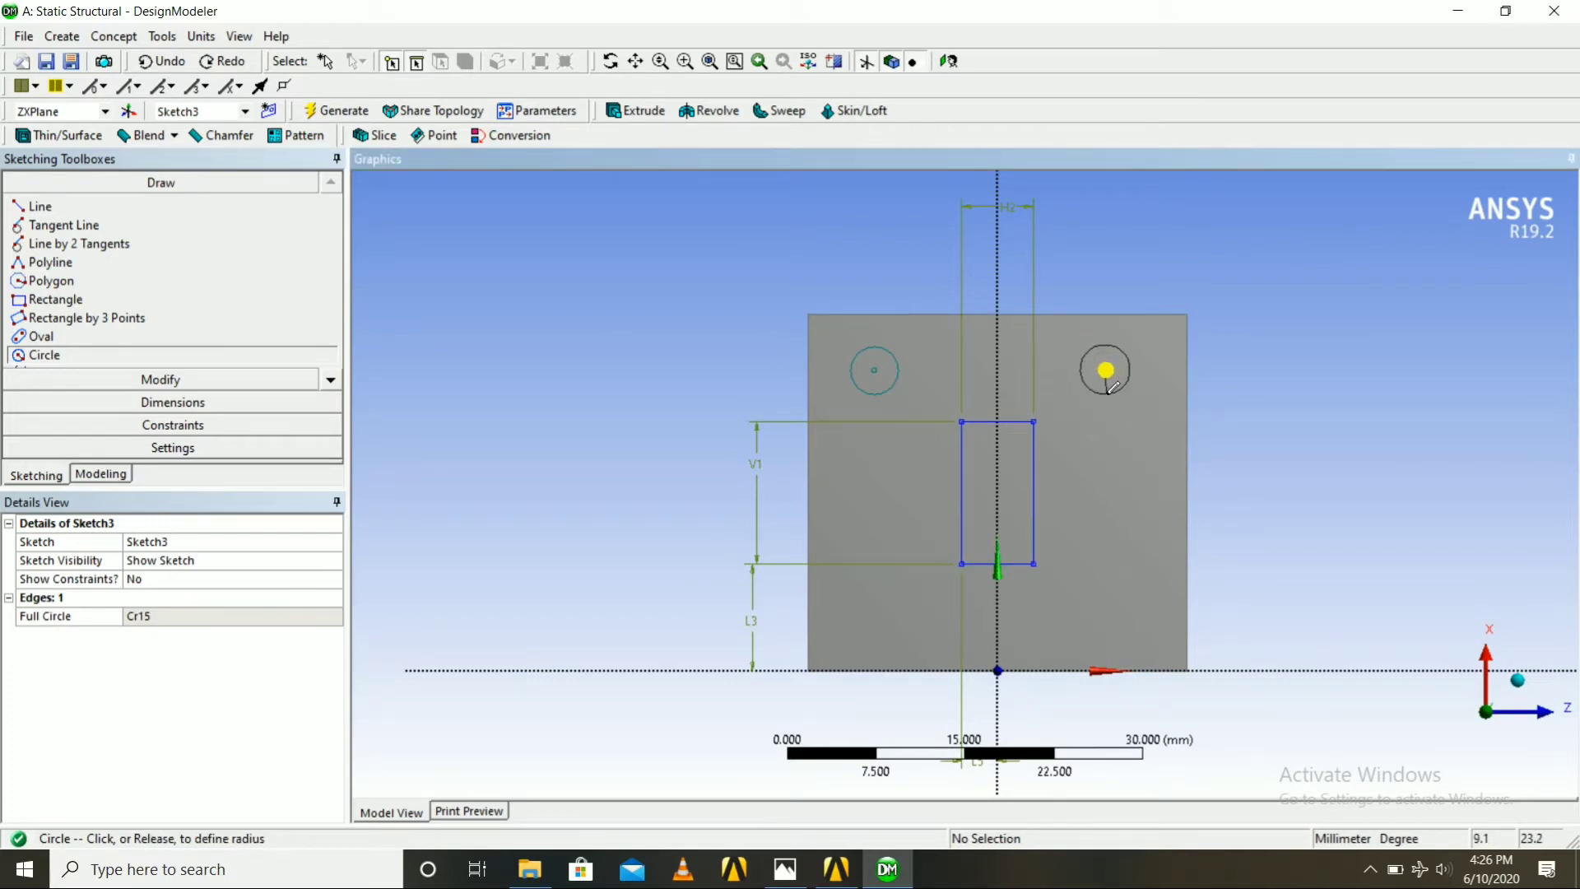
pyautogui.click(1112, 386)
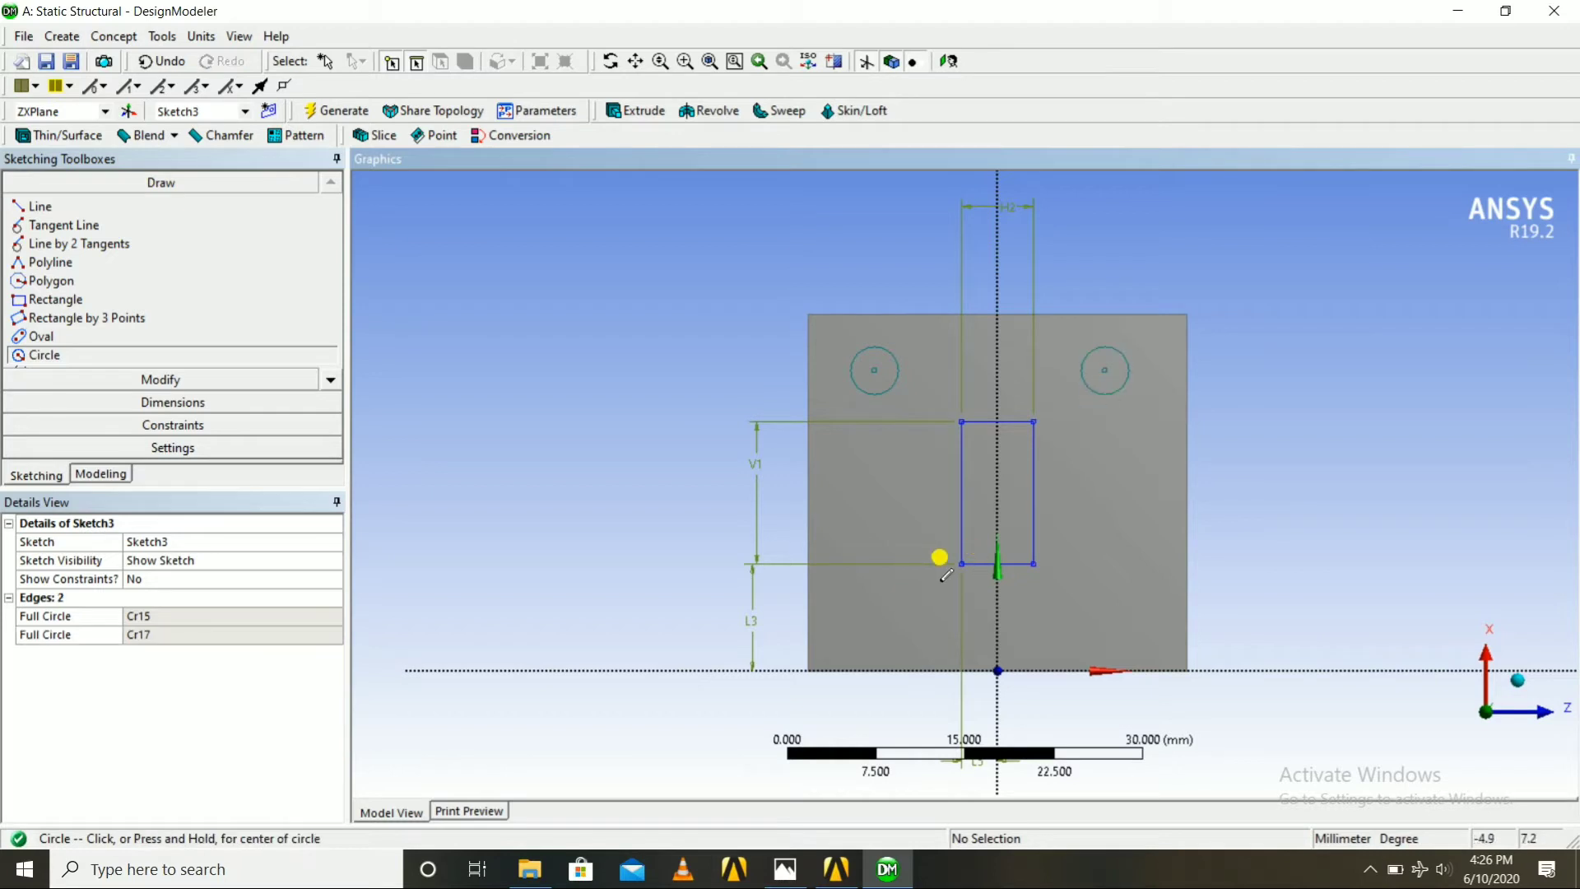
pyautogui.click(864, 619)
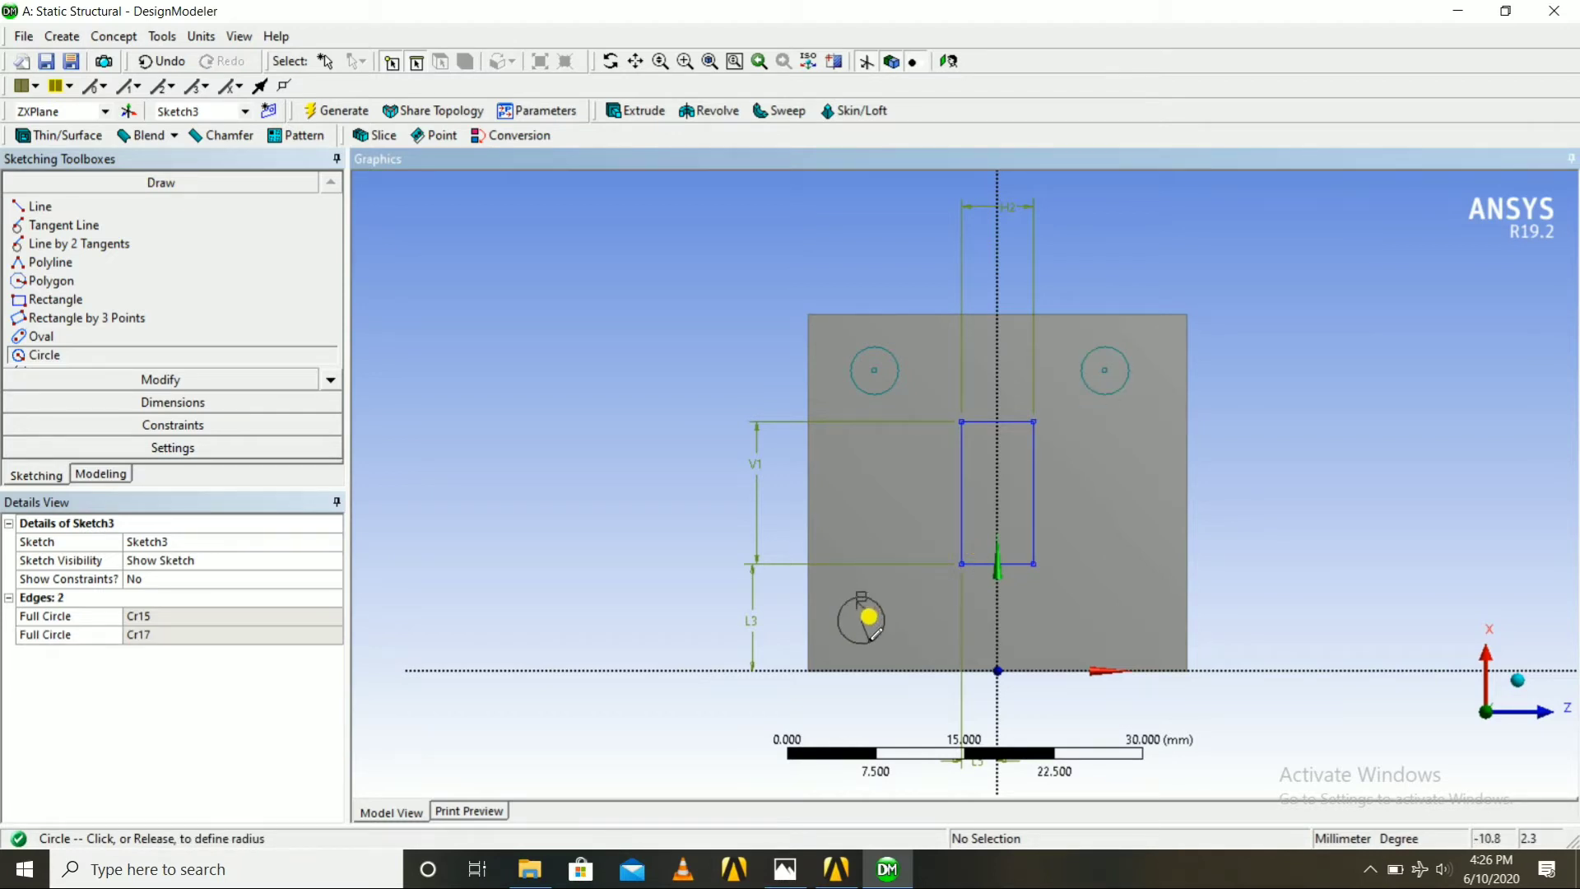
pyautogui.click(871, 638)
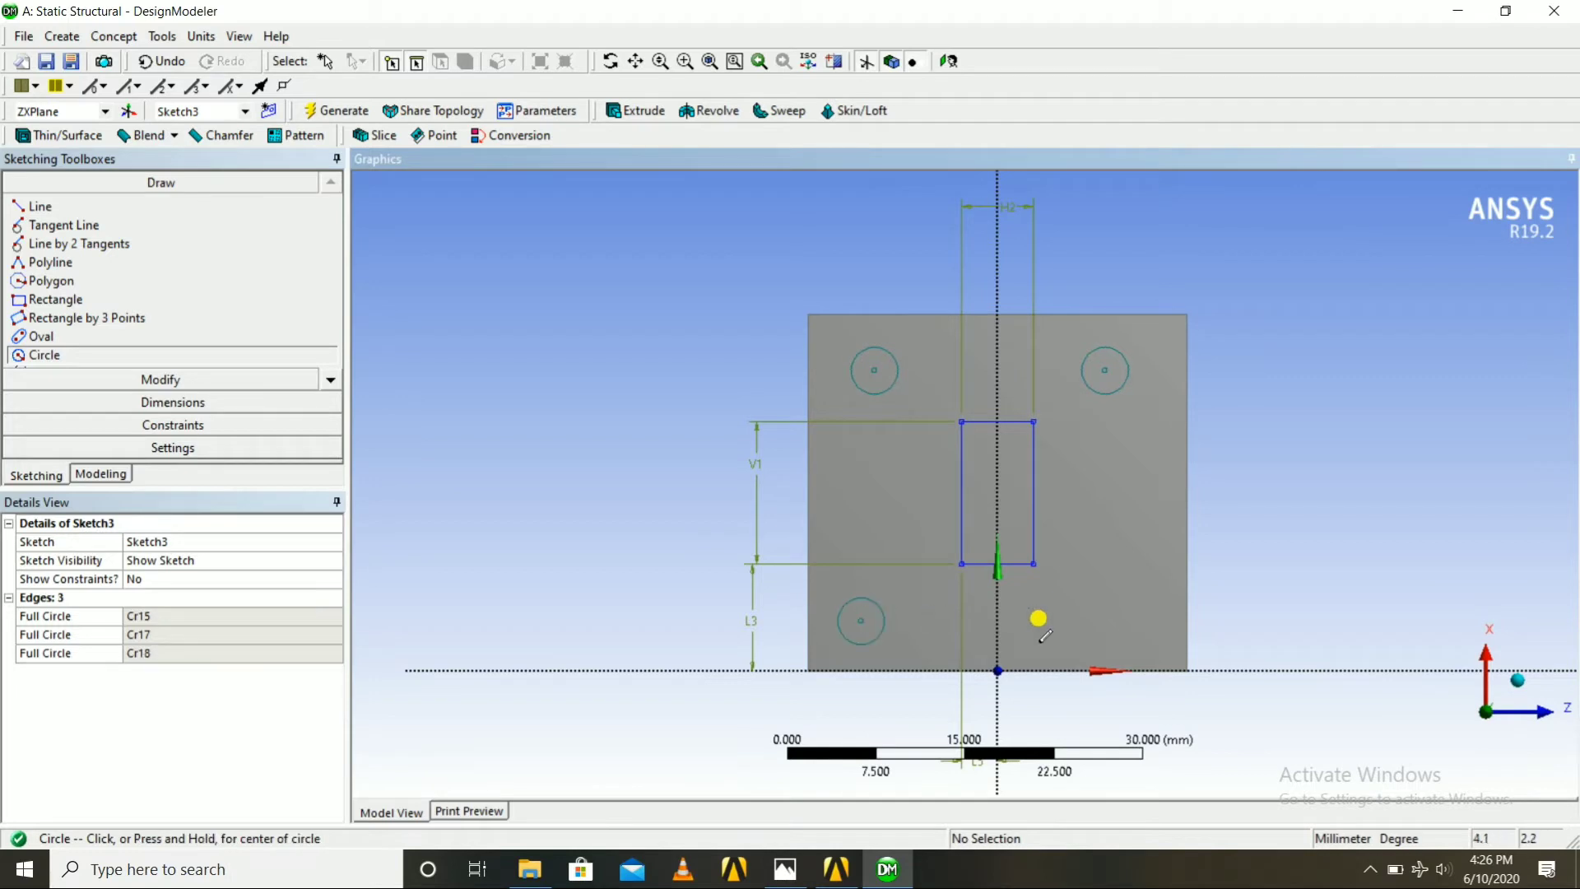
# Draw the fourth hole circle near the base plate's lower-right corner and dimension the upper-left circle's diameter
pyautogui.click(1122, 613)
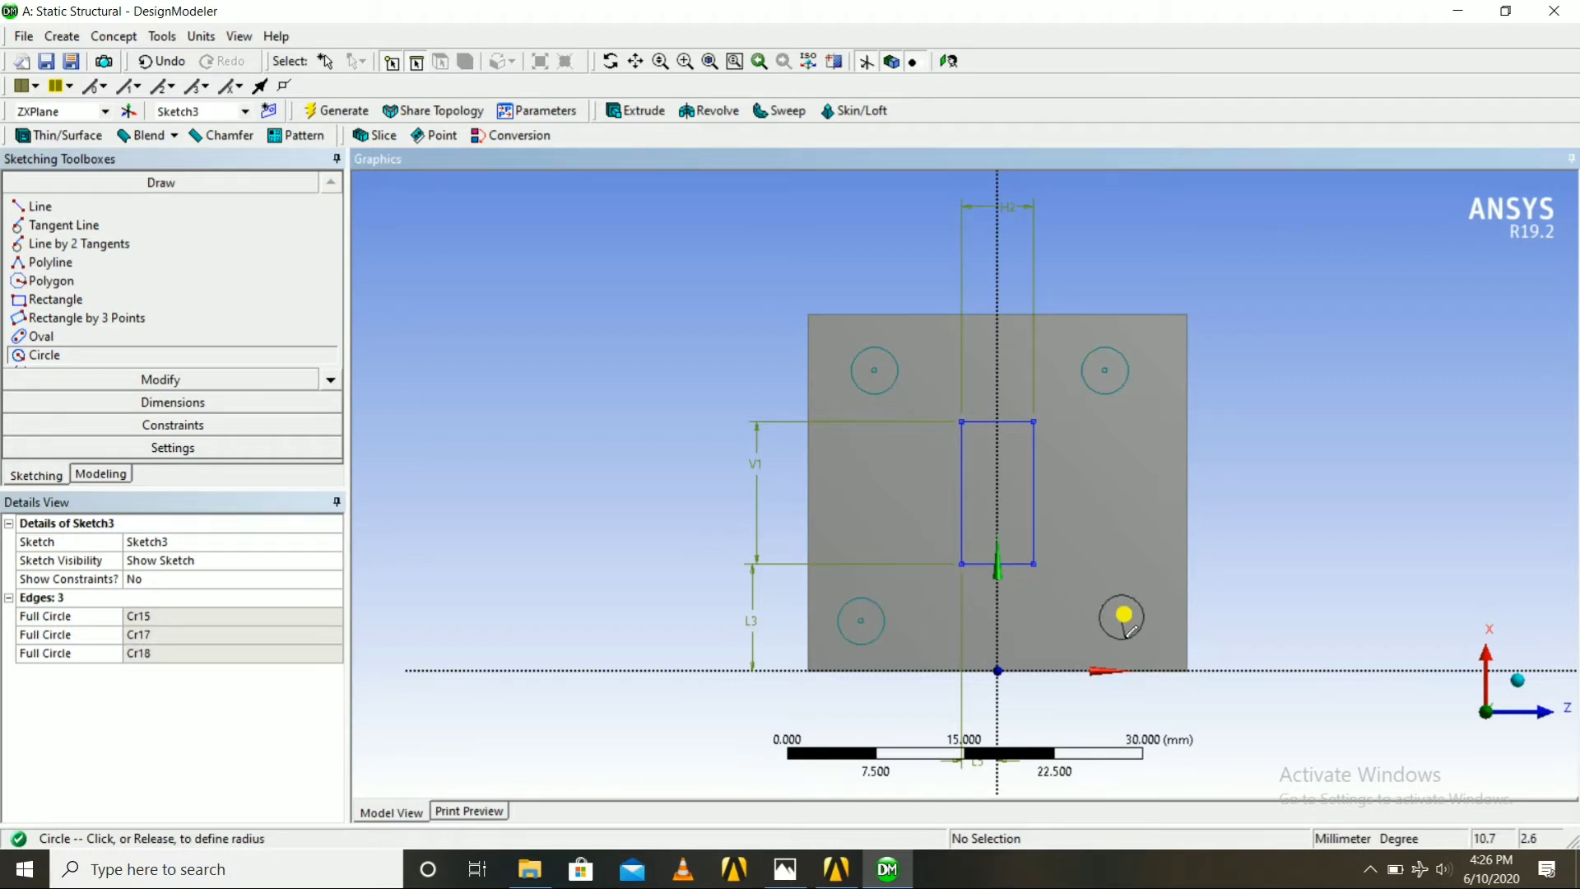
pyautogui.click(1116, 608)
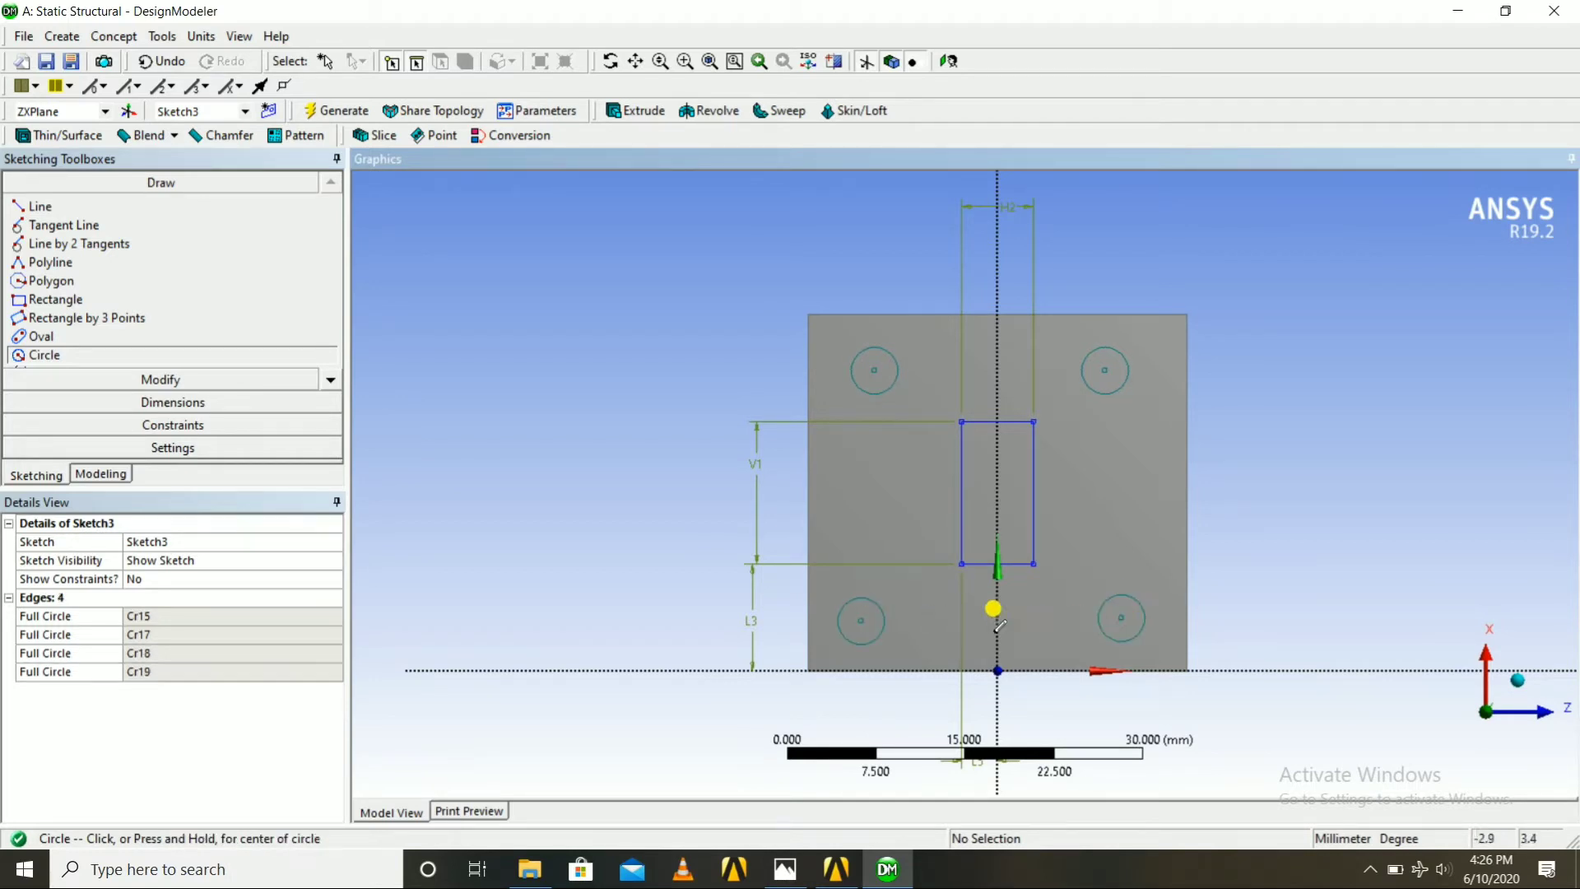
pyautogui.click(153, 410)
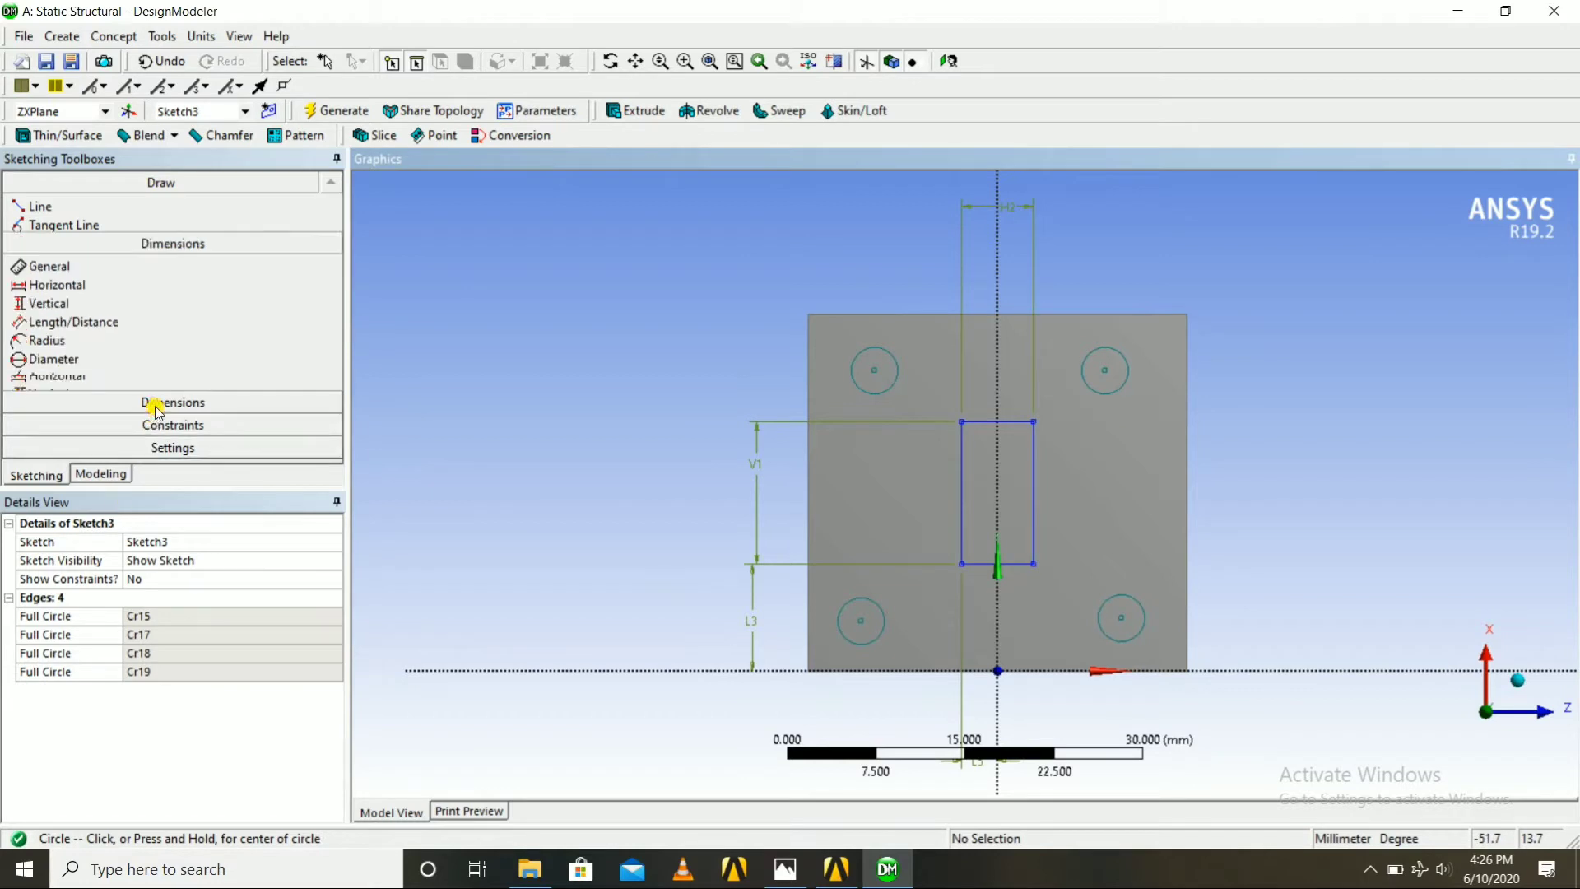
pyautogui.click(852, 373)
pyautogui.click(674, 315)
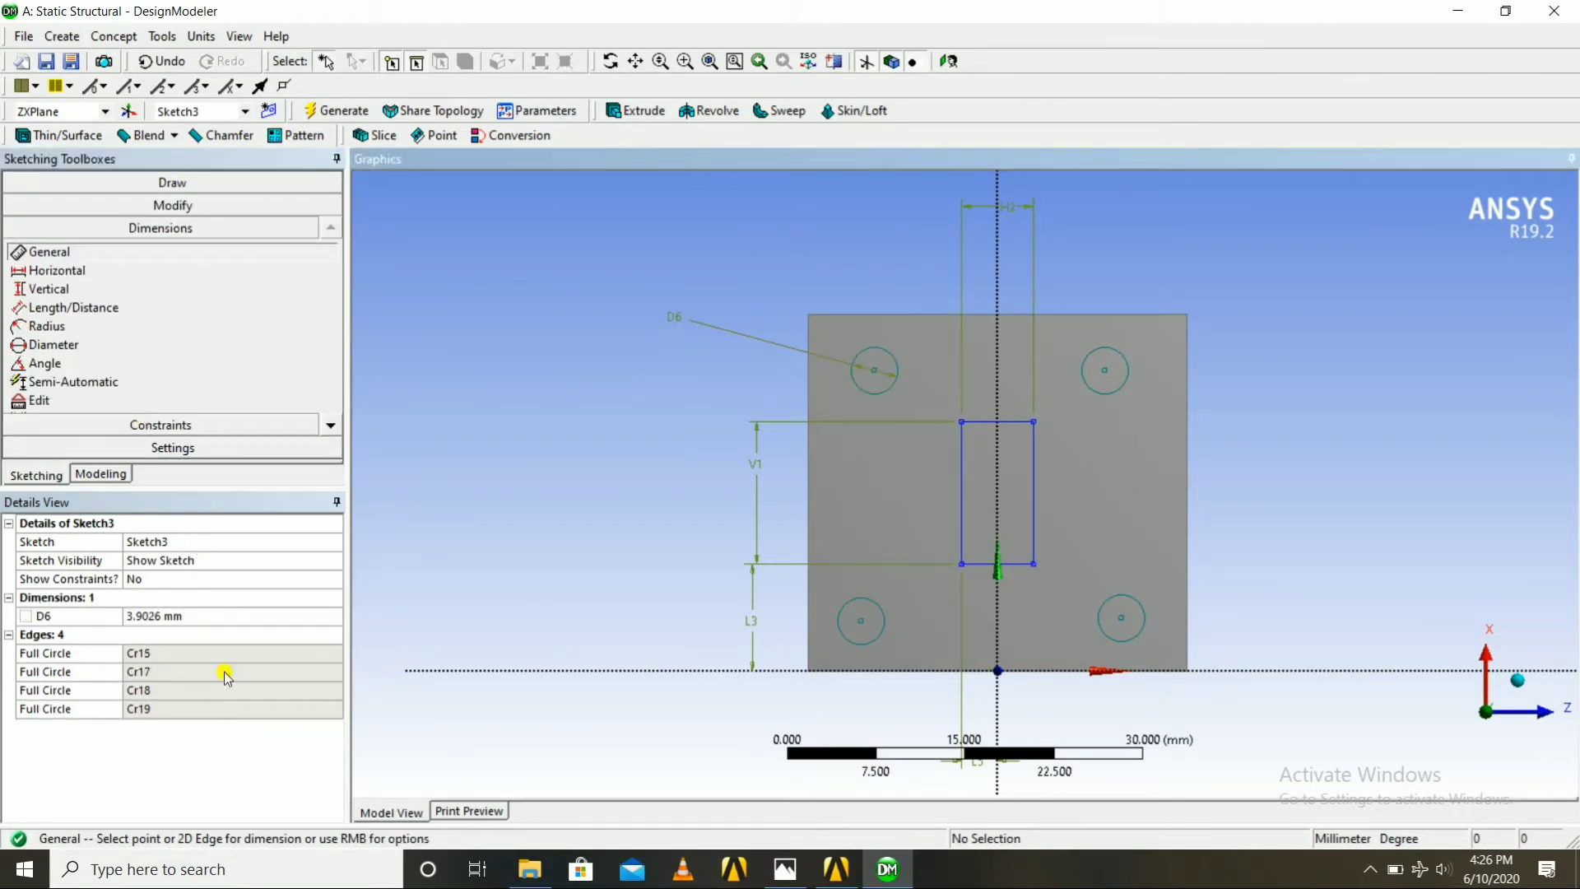
# Check the hole diameter in the Photos drawing, then set the upper-left circle's diameter to 5 mm in DesignModeler
pyautogui.click(785, 869)
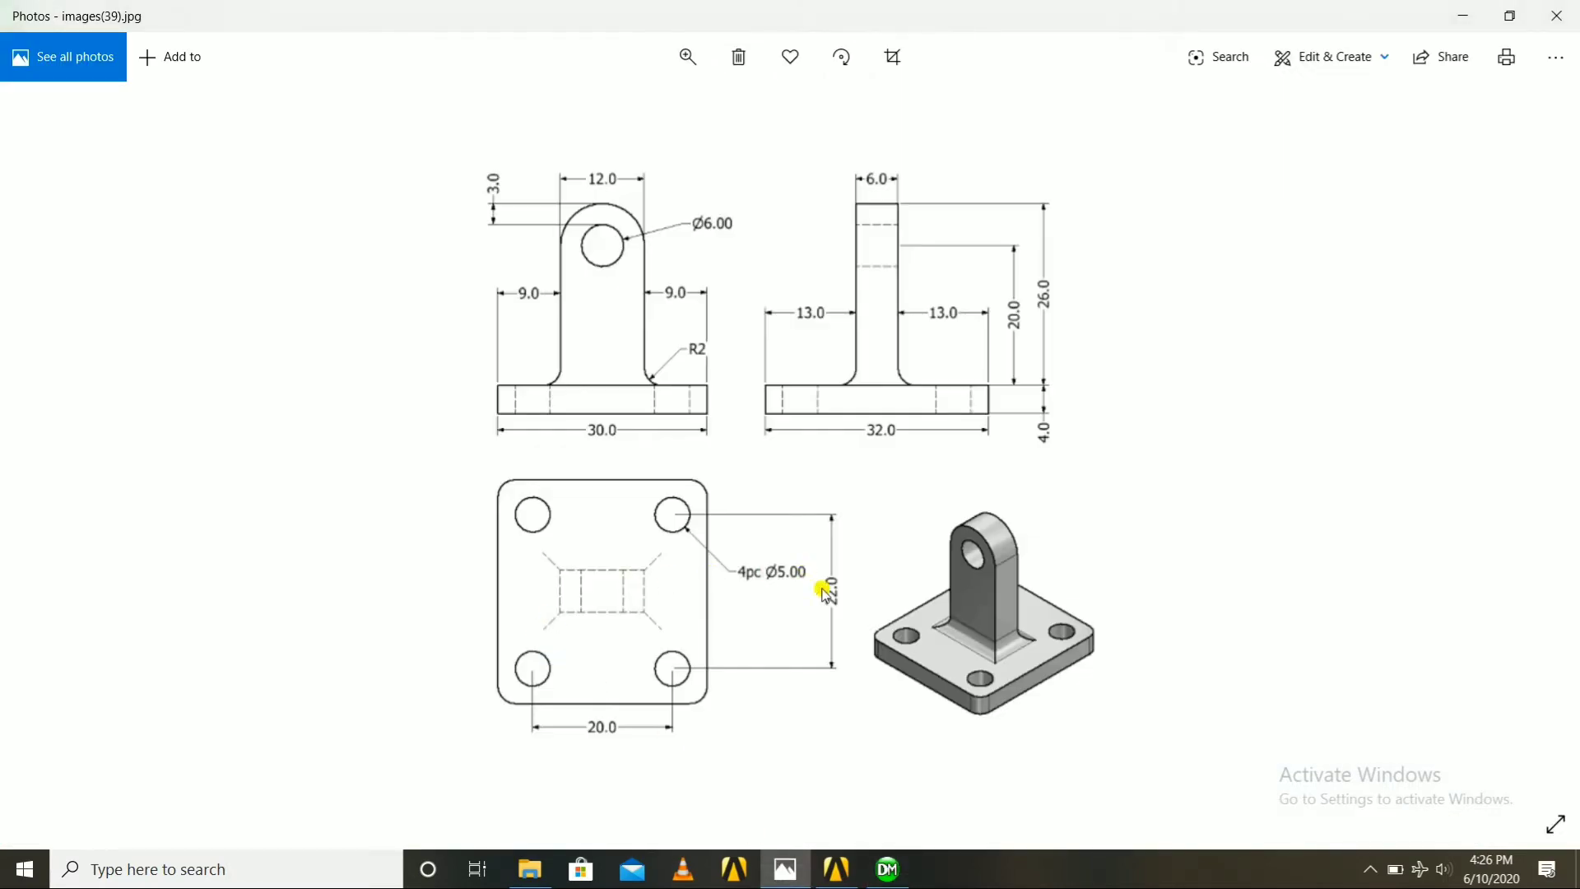
pyautogui.click(786, 869)
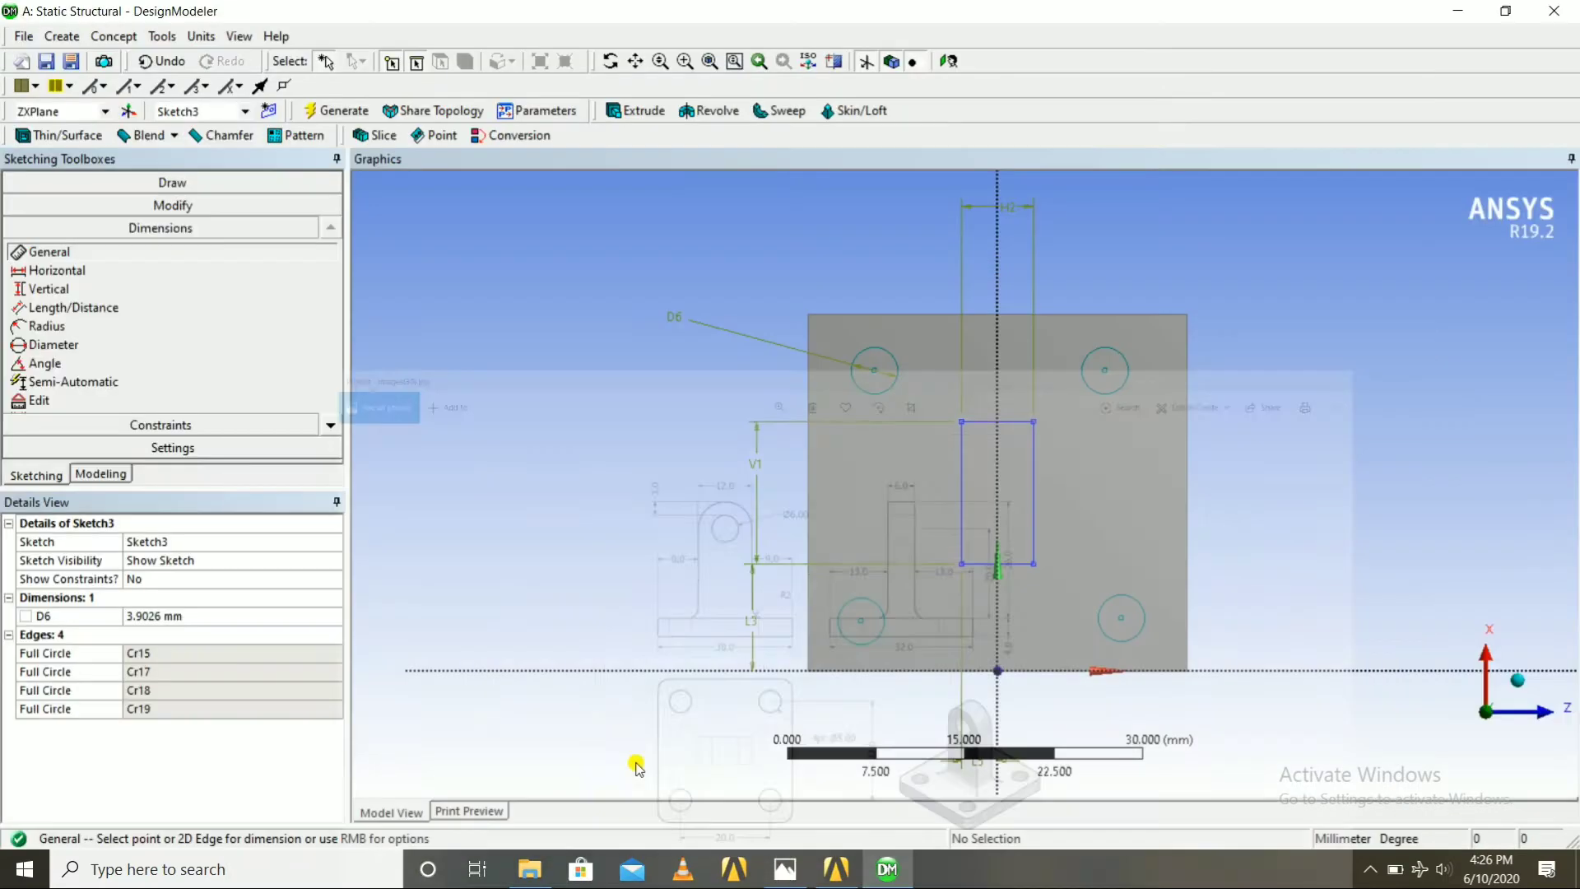
pyautogui.click(788, 869)
pyautogui.click(879, 866)
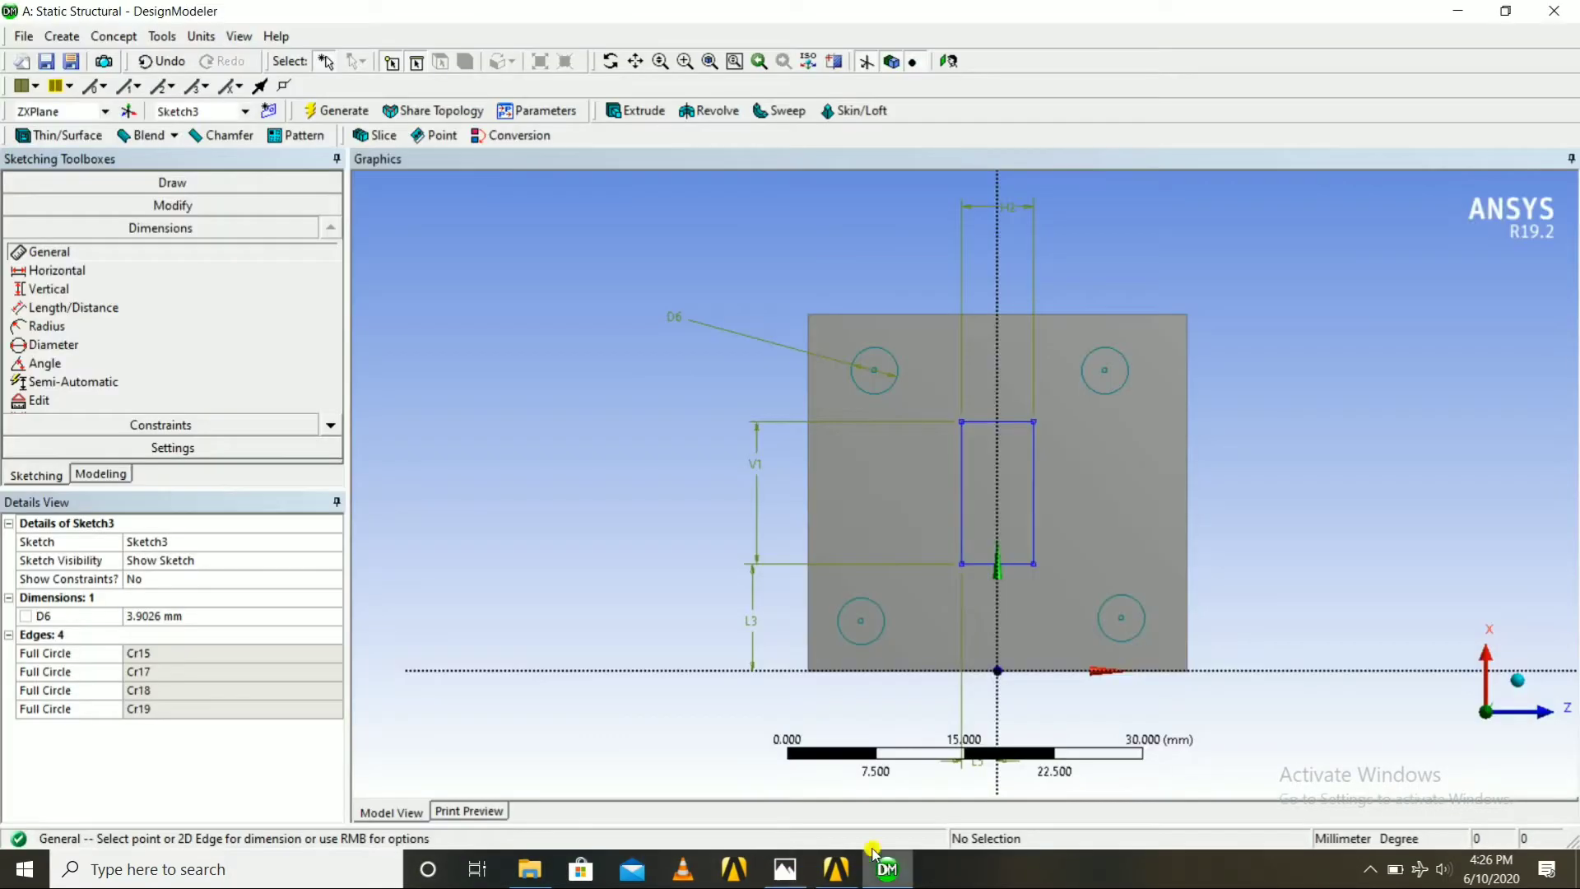
pyautogui.click(136, 615)
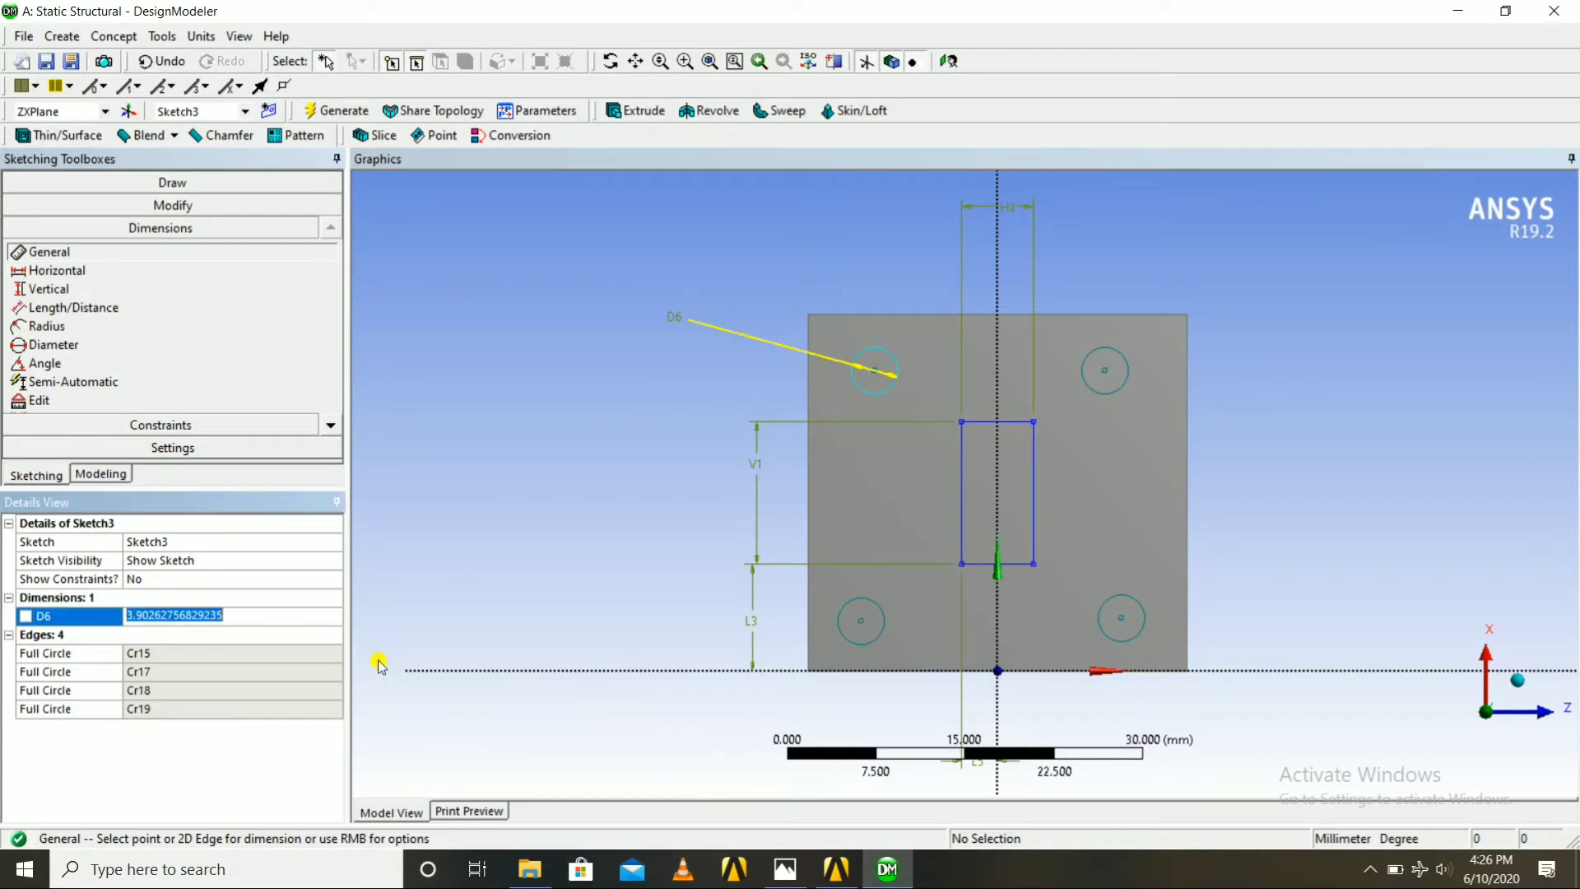
pyautogui.write('5')
pyautogui.press('Return')
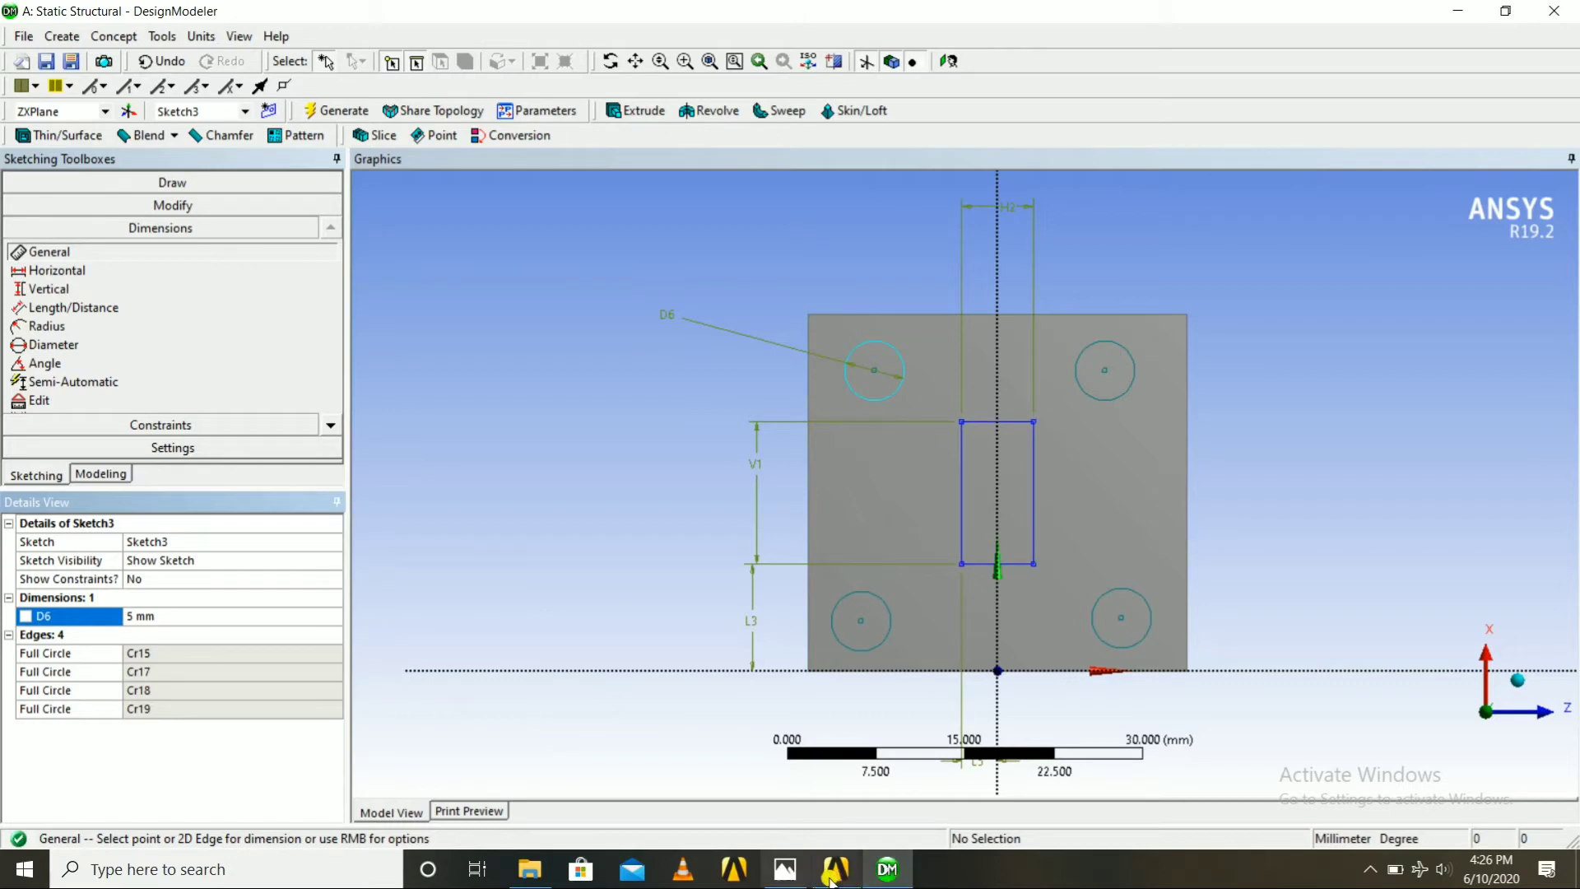
# Check the hole spacing in the Photos drawing, then dimension the centre distances of the upper and lower hole pairs in DesignModeler
pyautogui.click(856, 640)
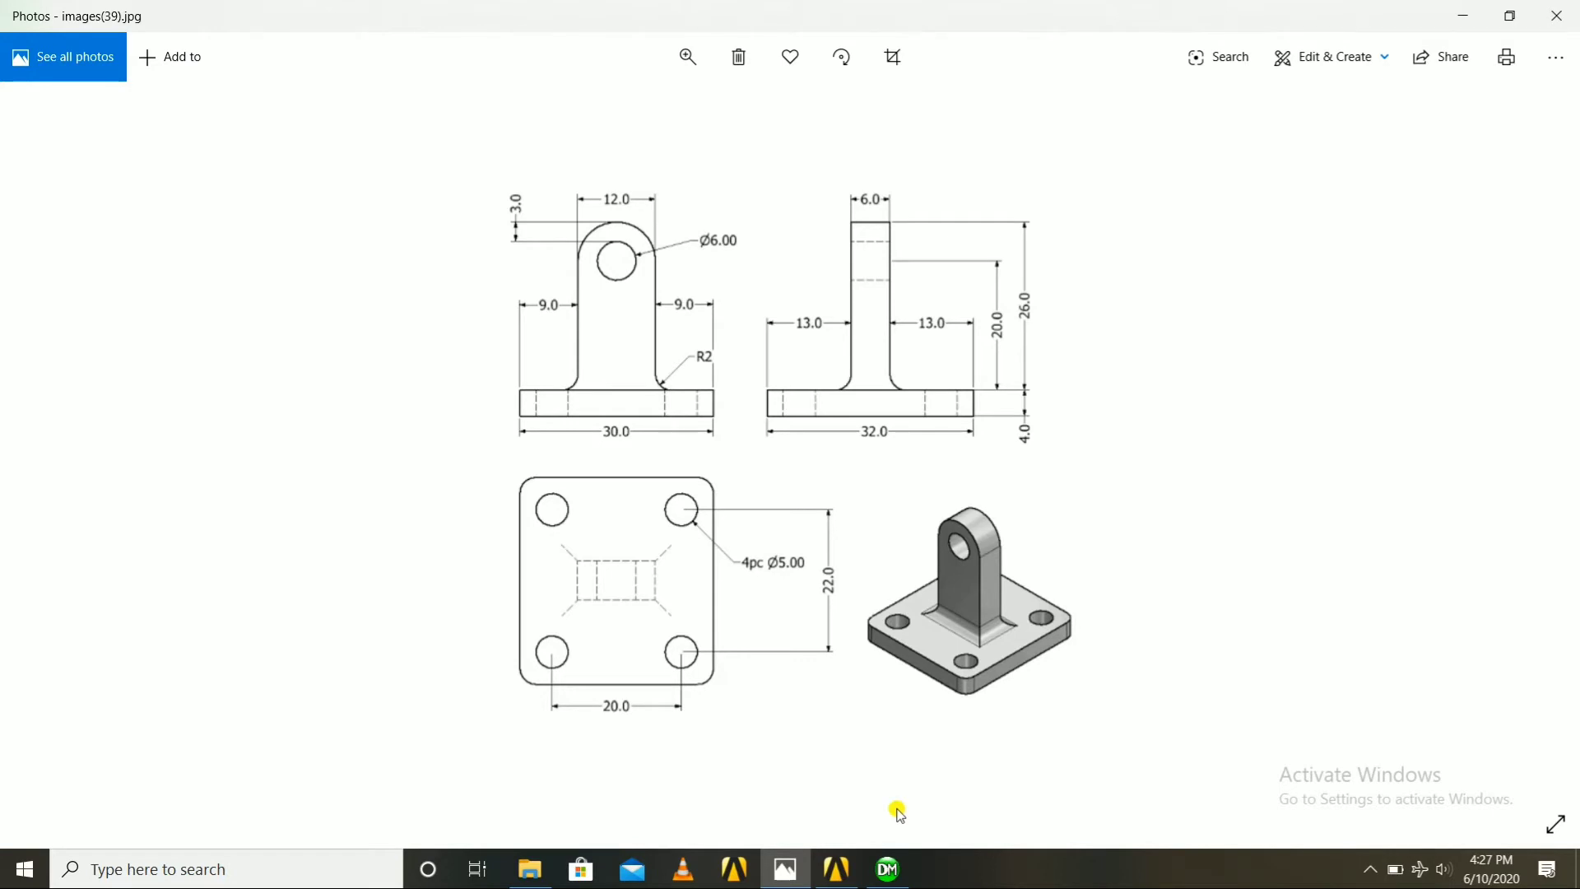
pyautogui.click(887, 871)
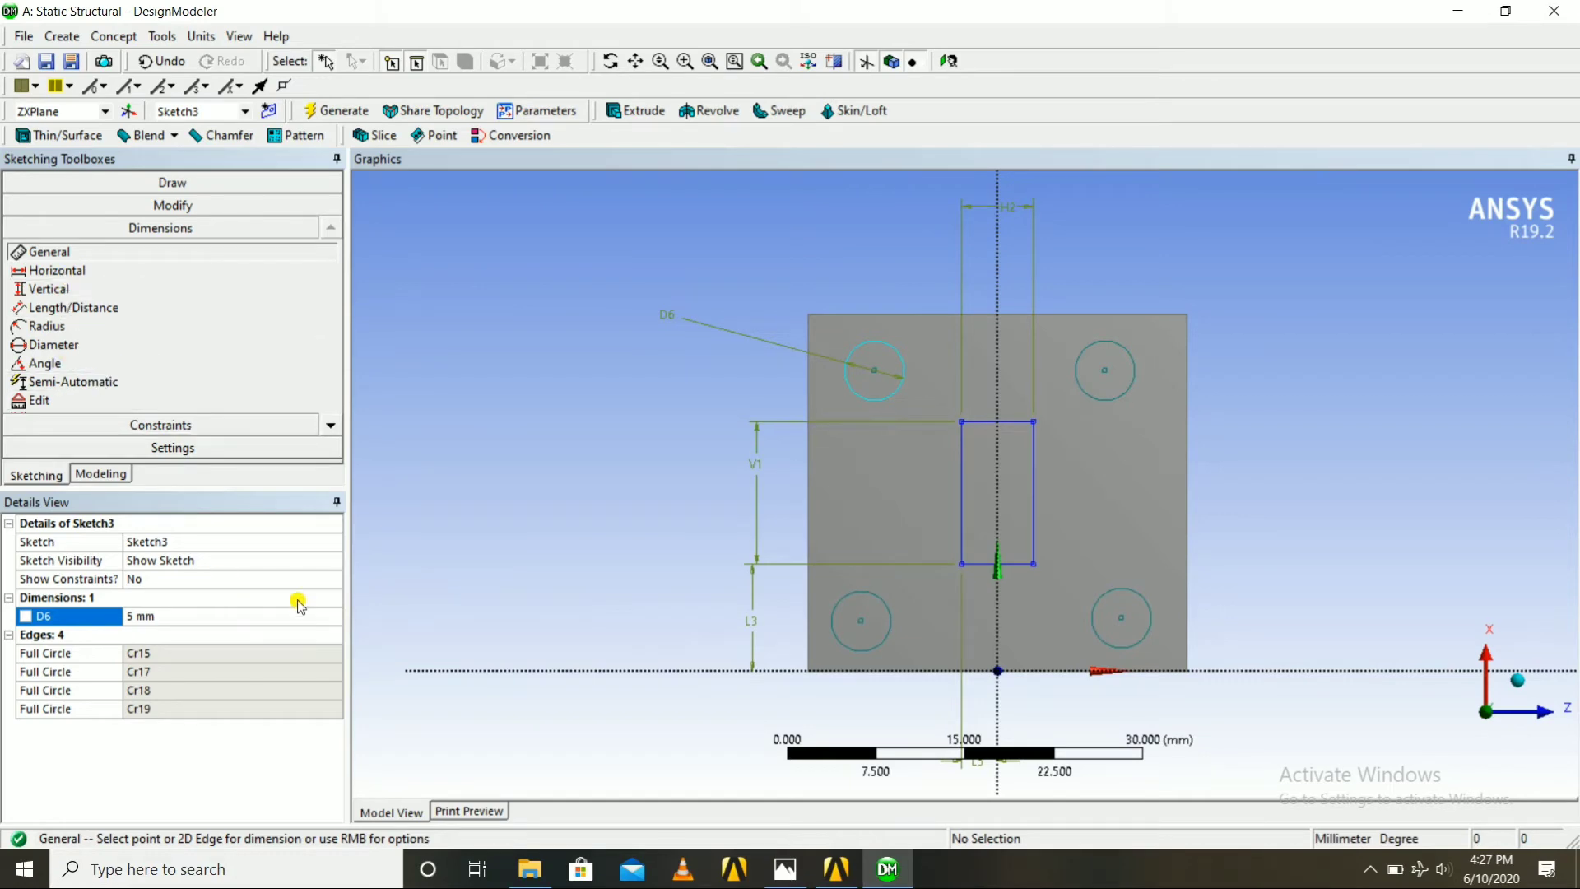
pyautogui.moveTo(622, 589)
pyautogui.mouseDown(button='middle')
pyautogui.moveTo(419, 516)
pyautogui.moveTo(565, 540)
pyautogui.moveTo(537, 559)
pyautogui.mouseUp(button='middle')
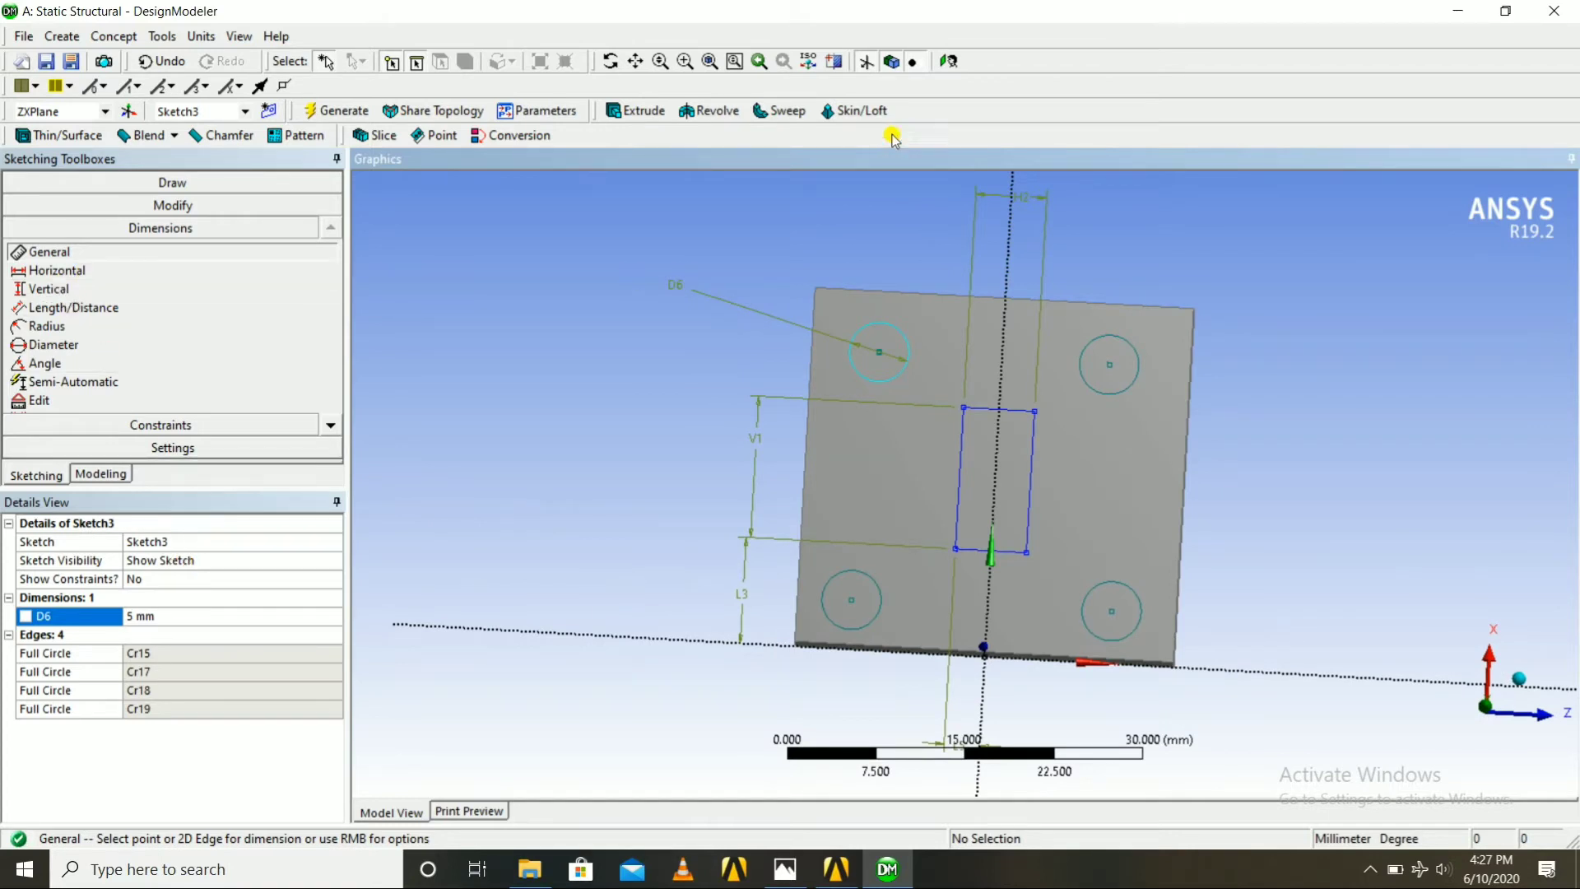
pyautogui.click(948, 61)
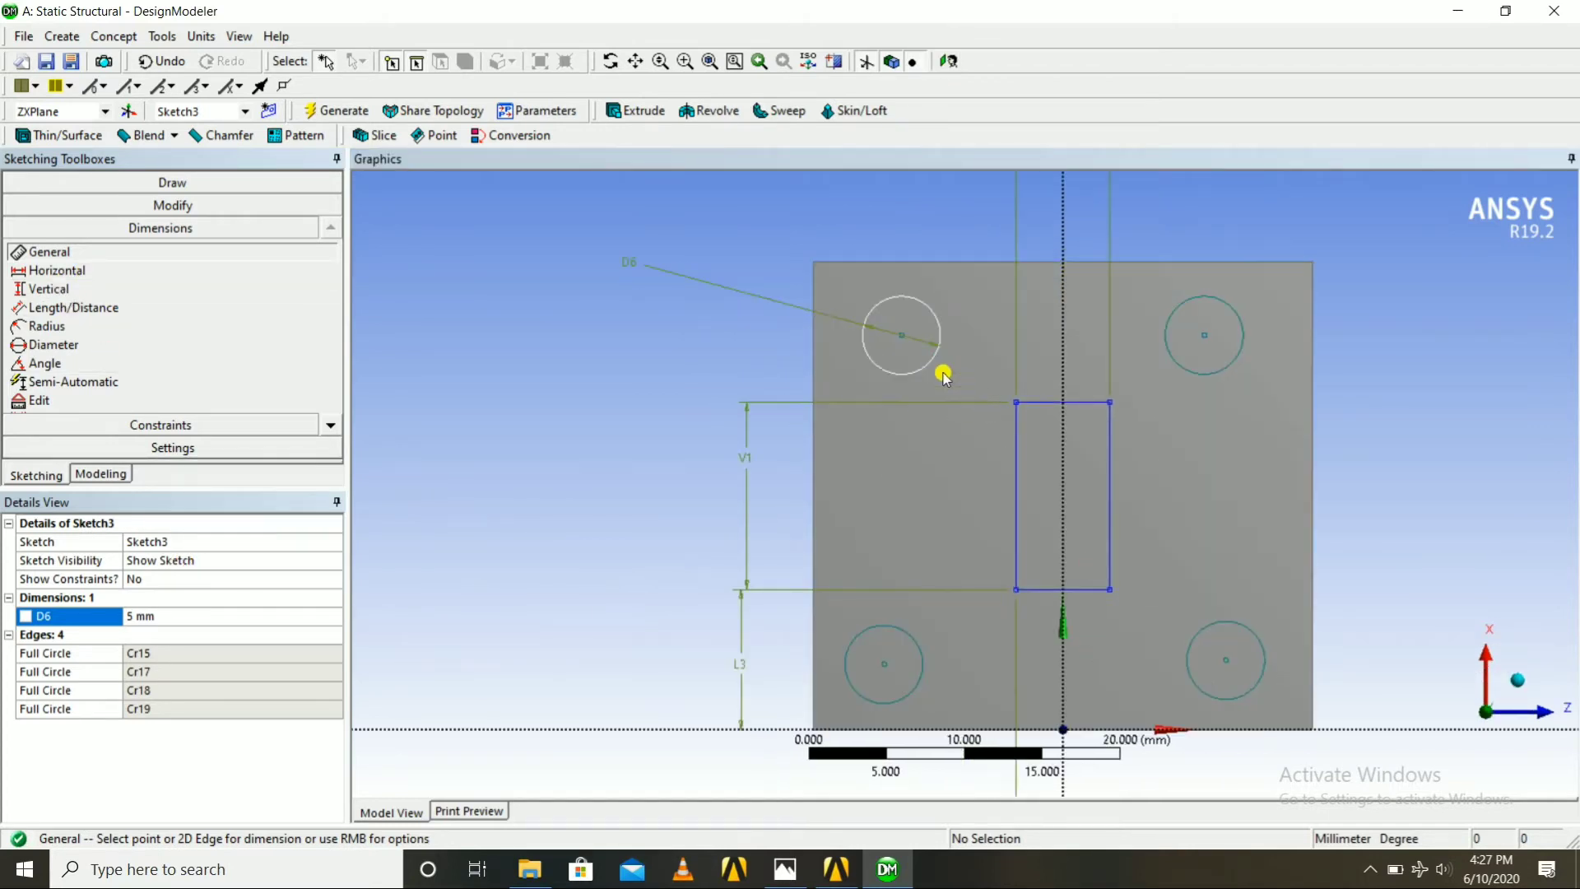
pyautogui.click(902, 336)
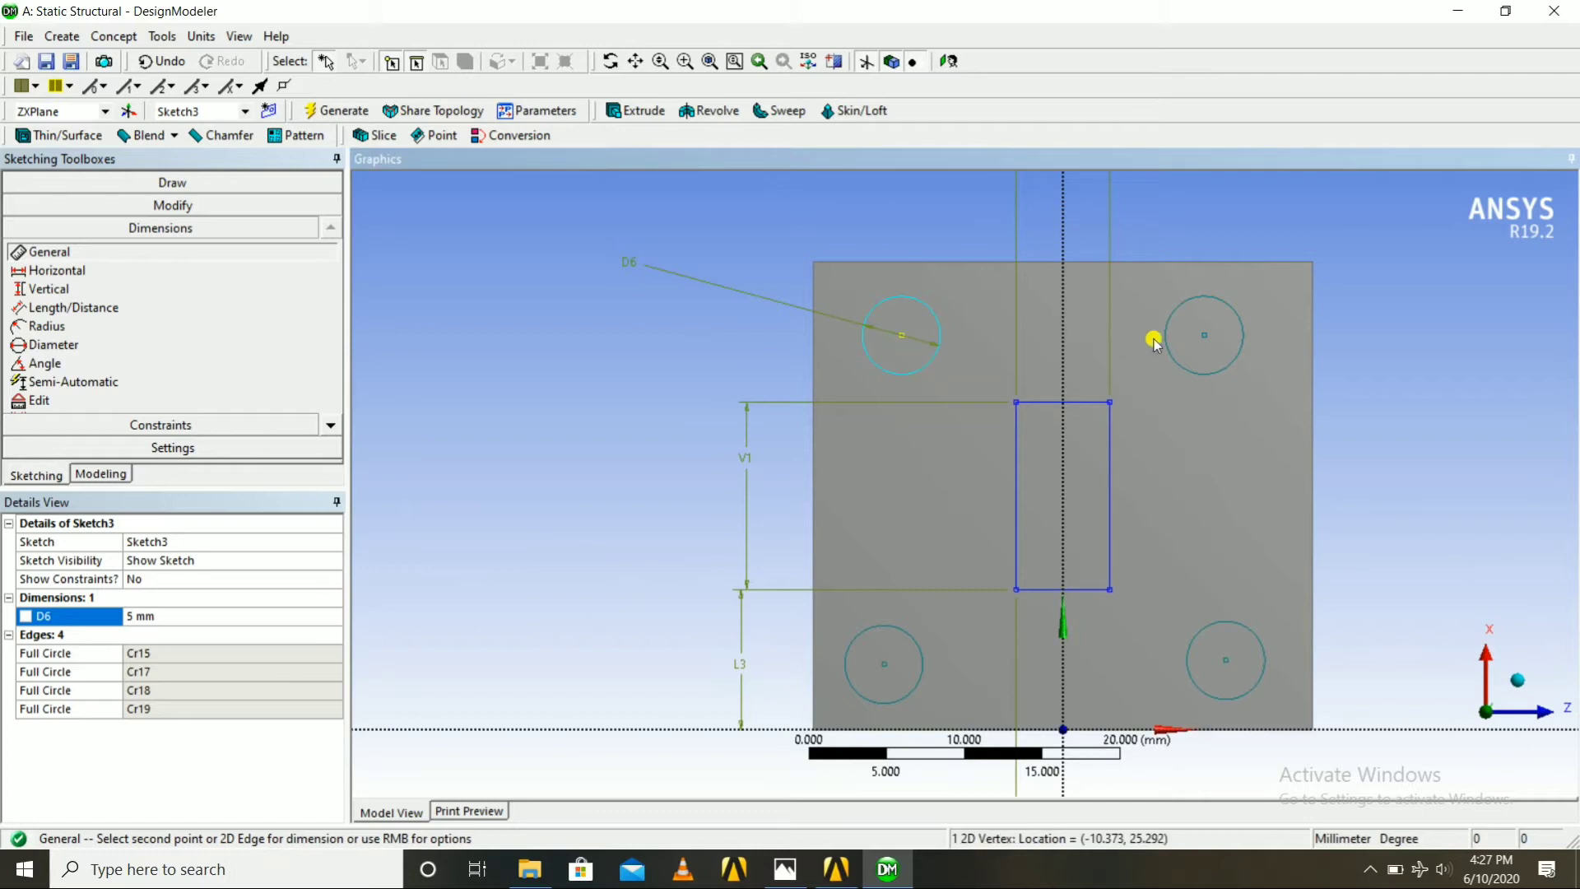
pyautogui.click(1205, 335)
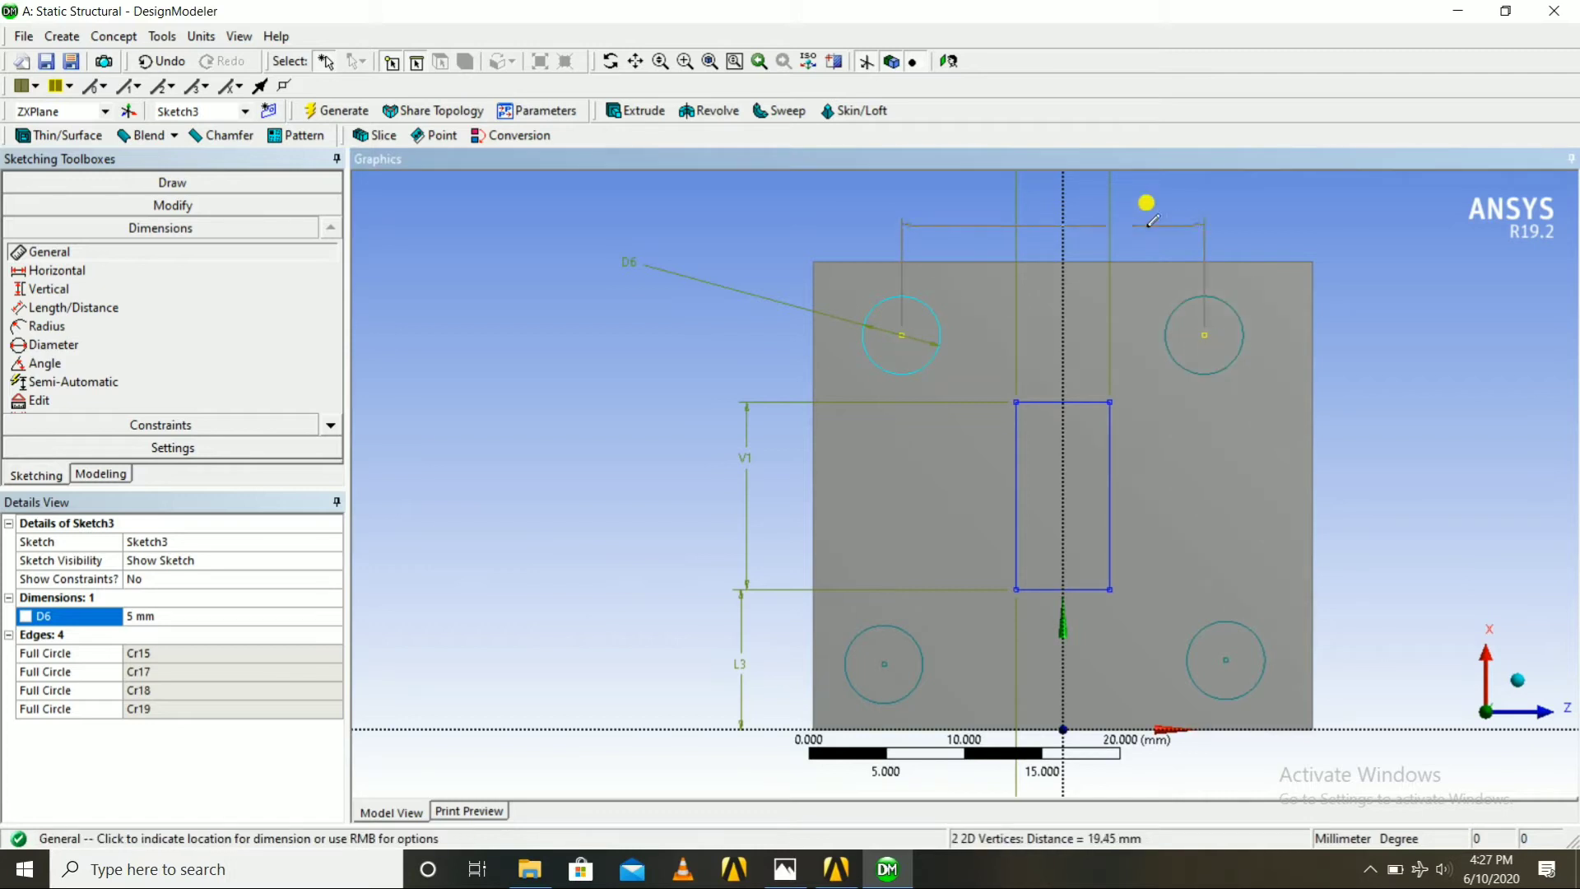
pyautogui.click(1039, 199)
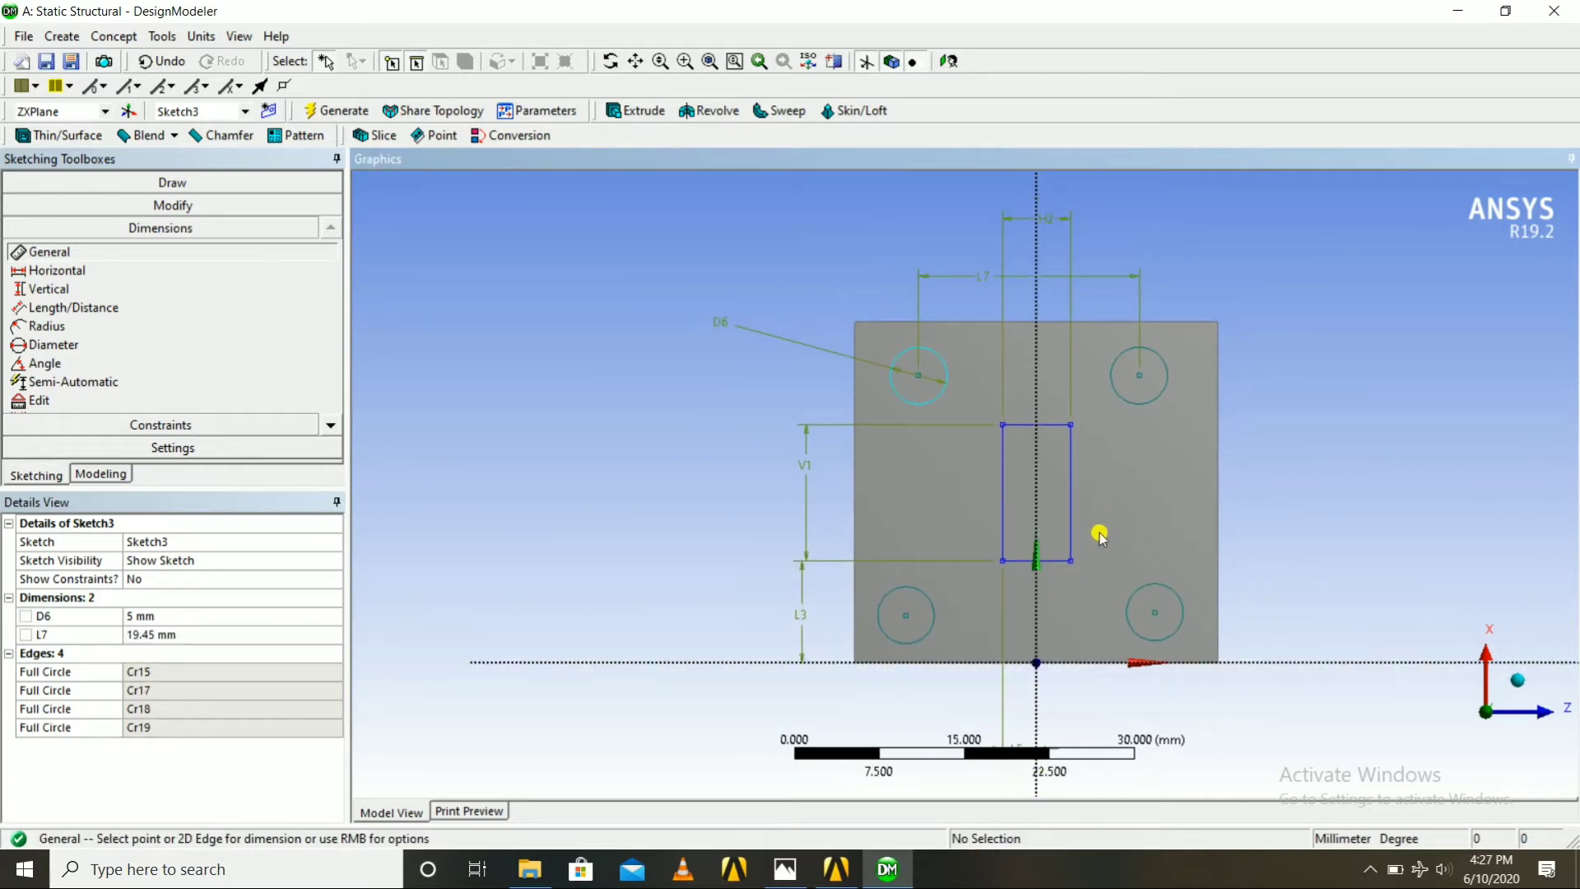
pyautogui.click(906, 614)
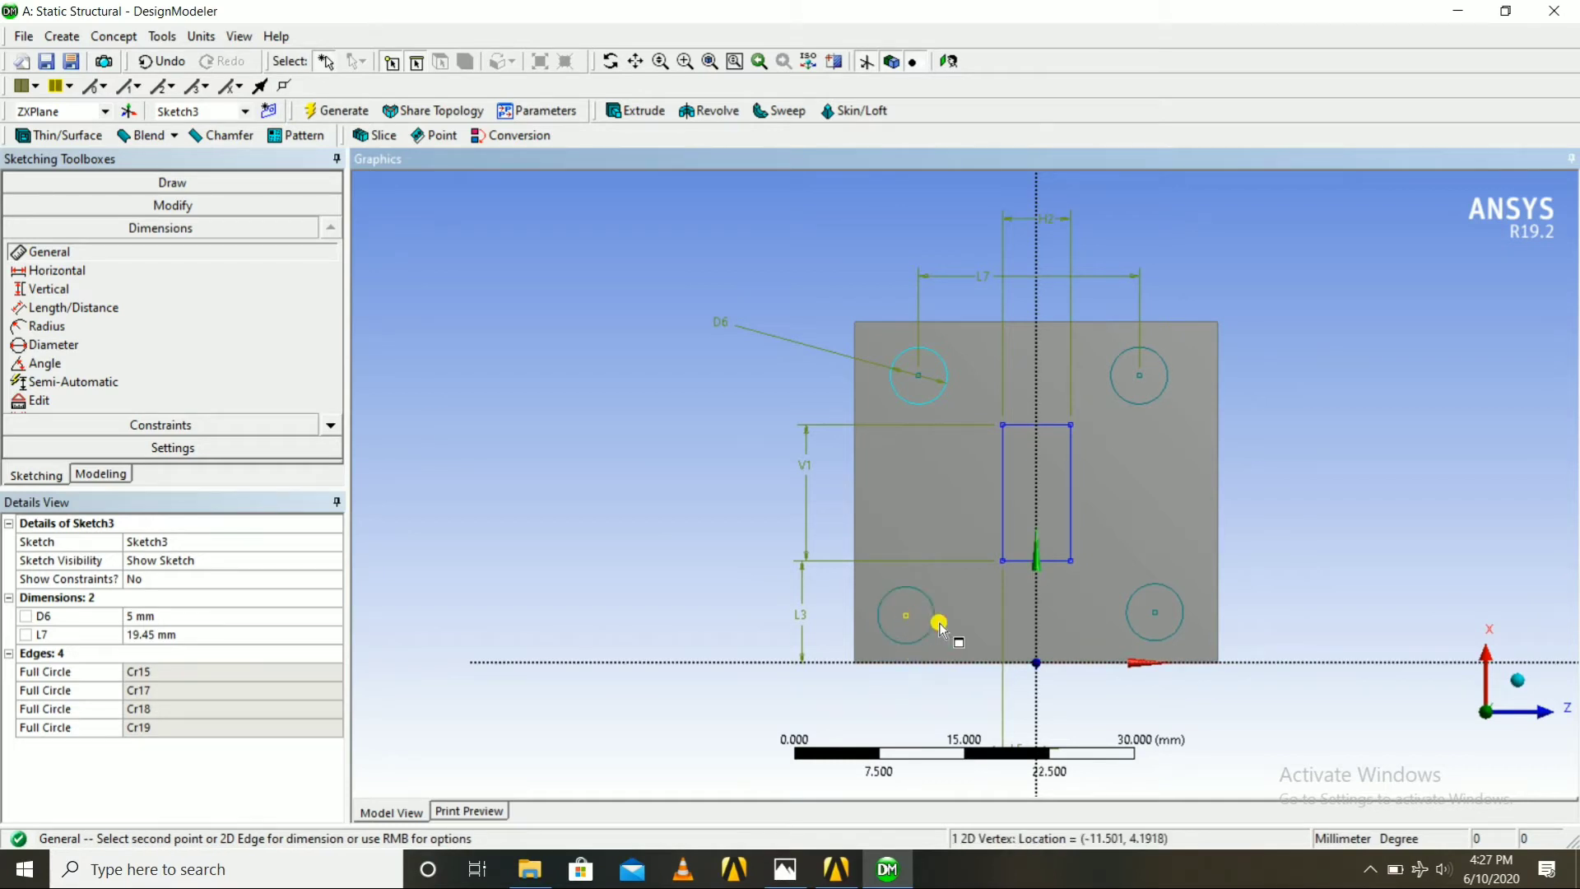
pyautogui.click(1155, 614)
pyautogui.click(1069, 730)
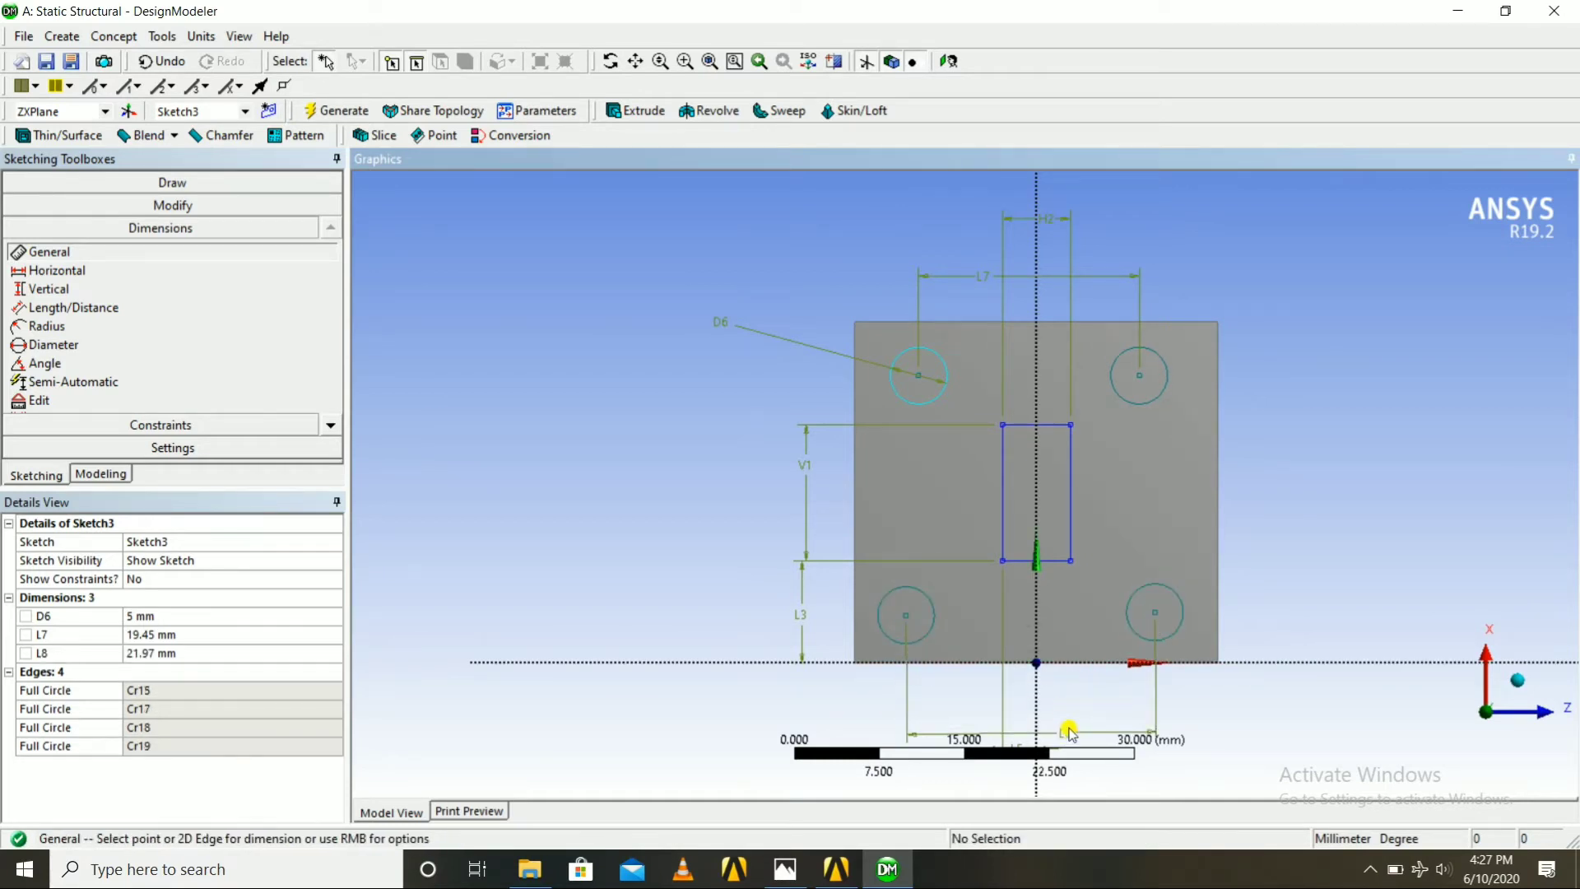
# Set the centre distances of both the upper and the lower hole pairs to 22 mm
pyautogui.click(153, 635)
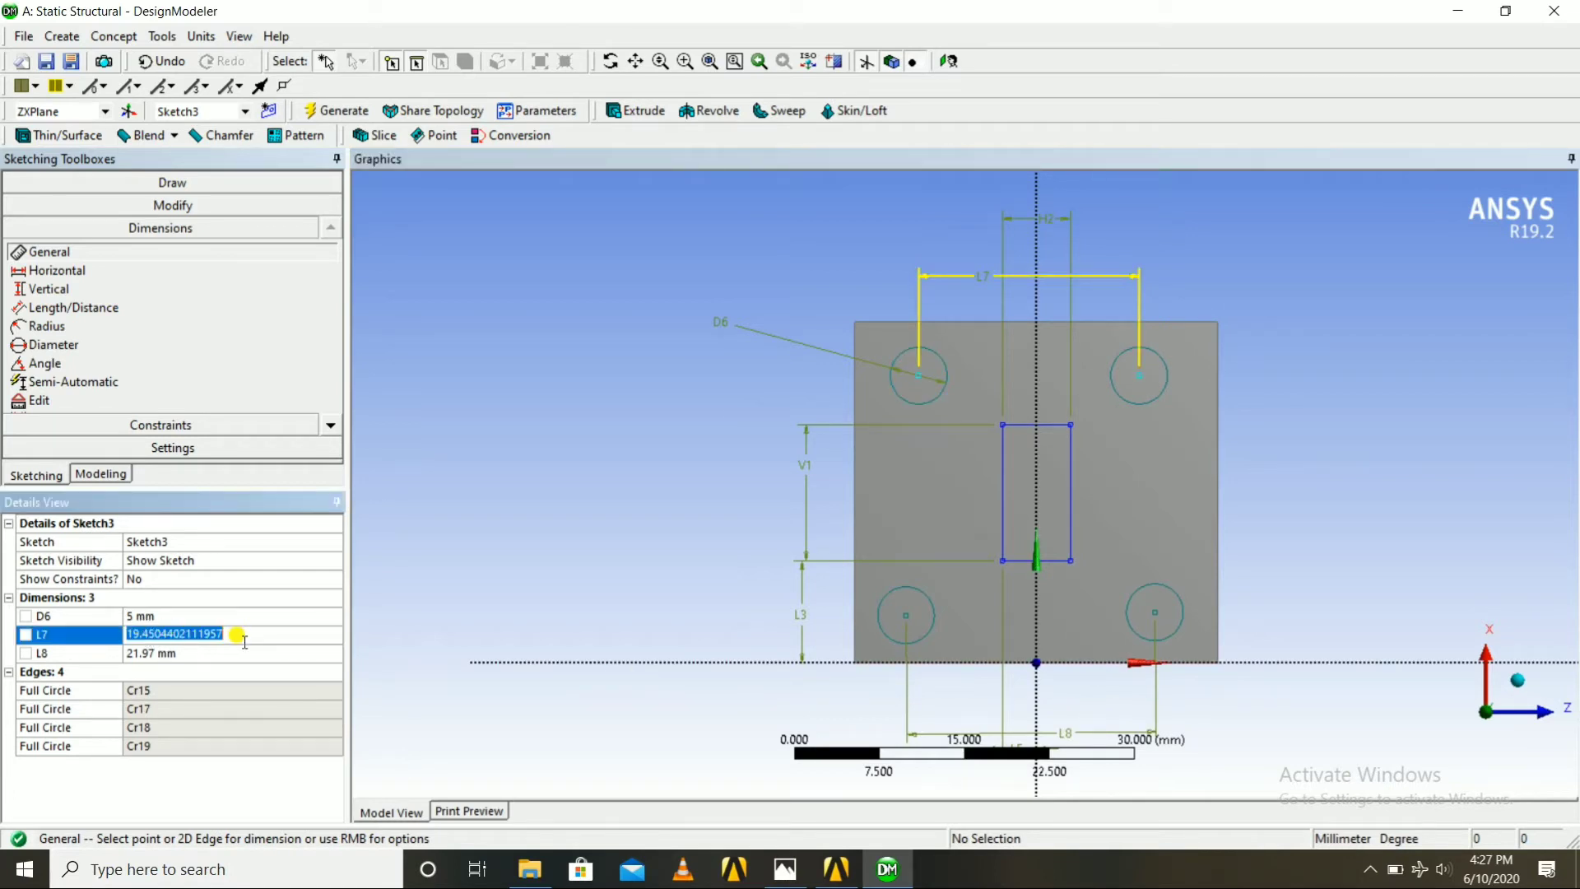
pyautogui.write('22')
pyautogui.press('Return')
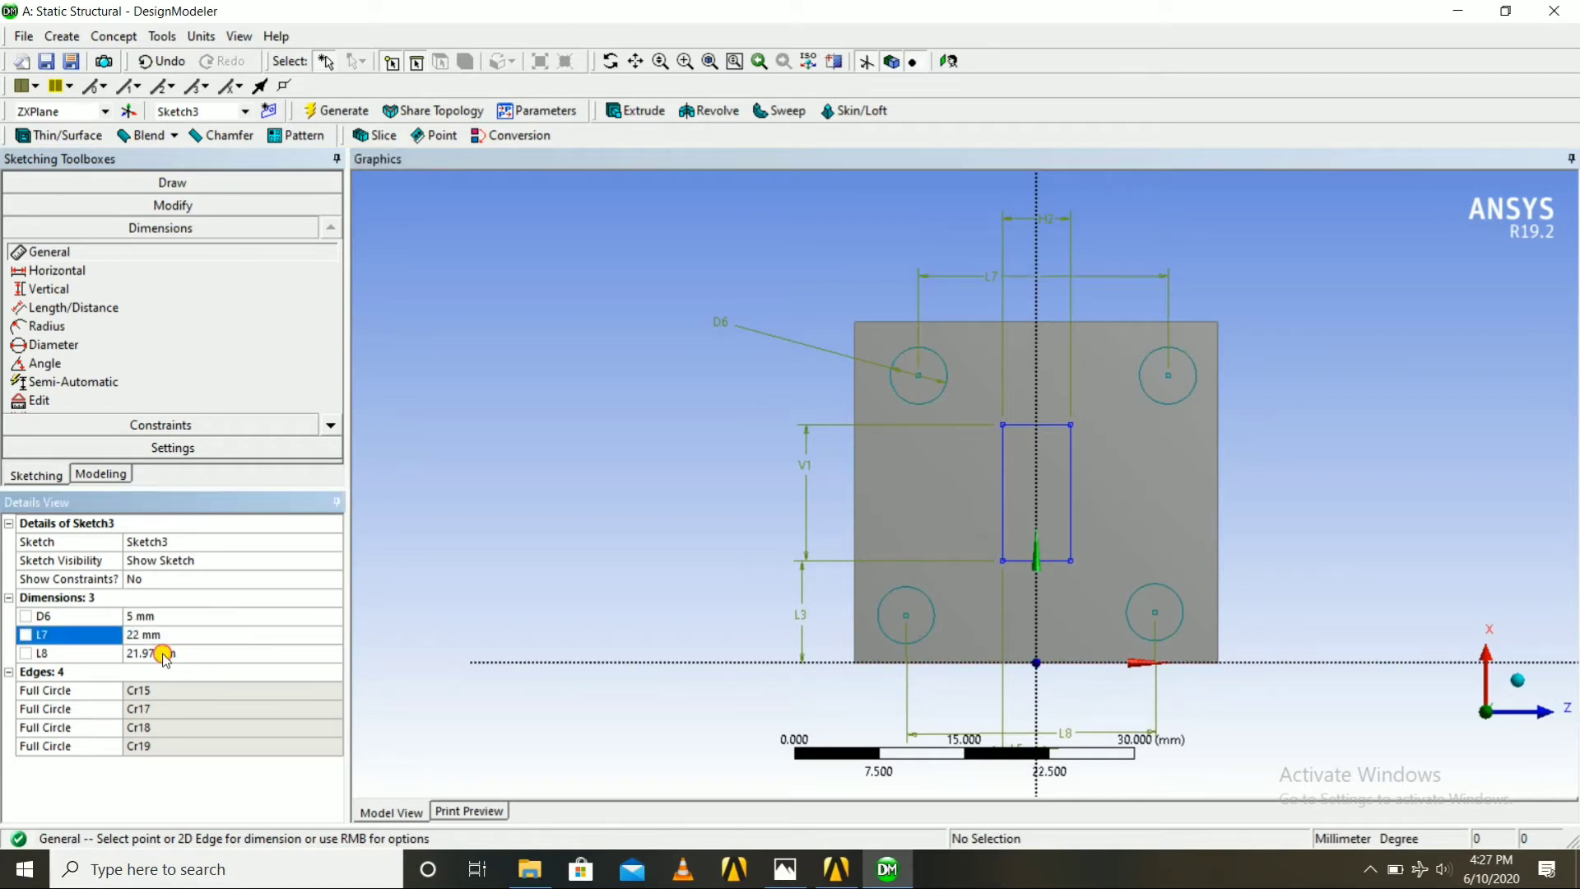
pyautogui.click(229, 652)
pyautogui.write('22')
pyautogui.press('Return')
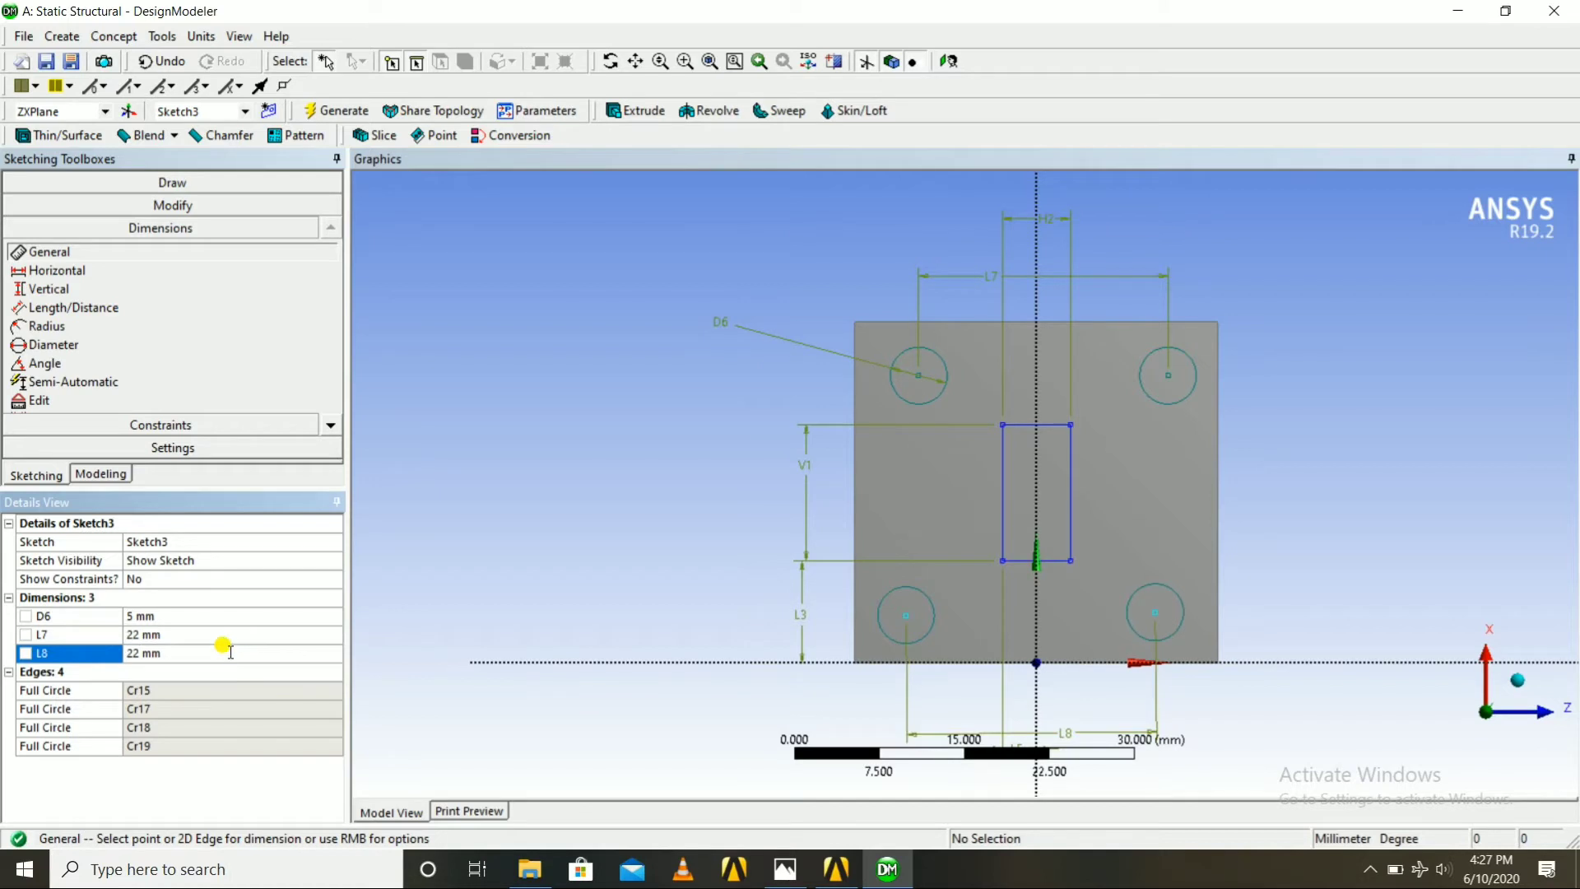
# Recheck the hole spacing in the Photos drawing, then dimension the centre distances of the right and left hole pairs in DesignModeler
pyautogui.scroll(-2, 563, 429)
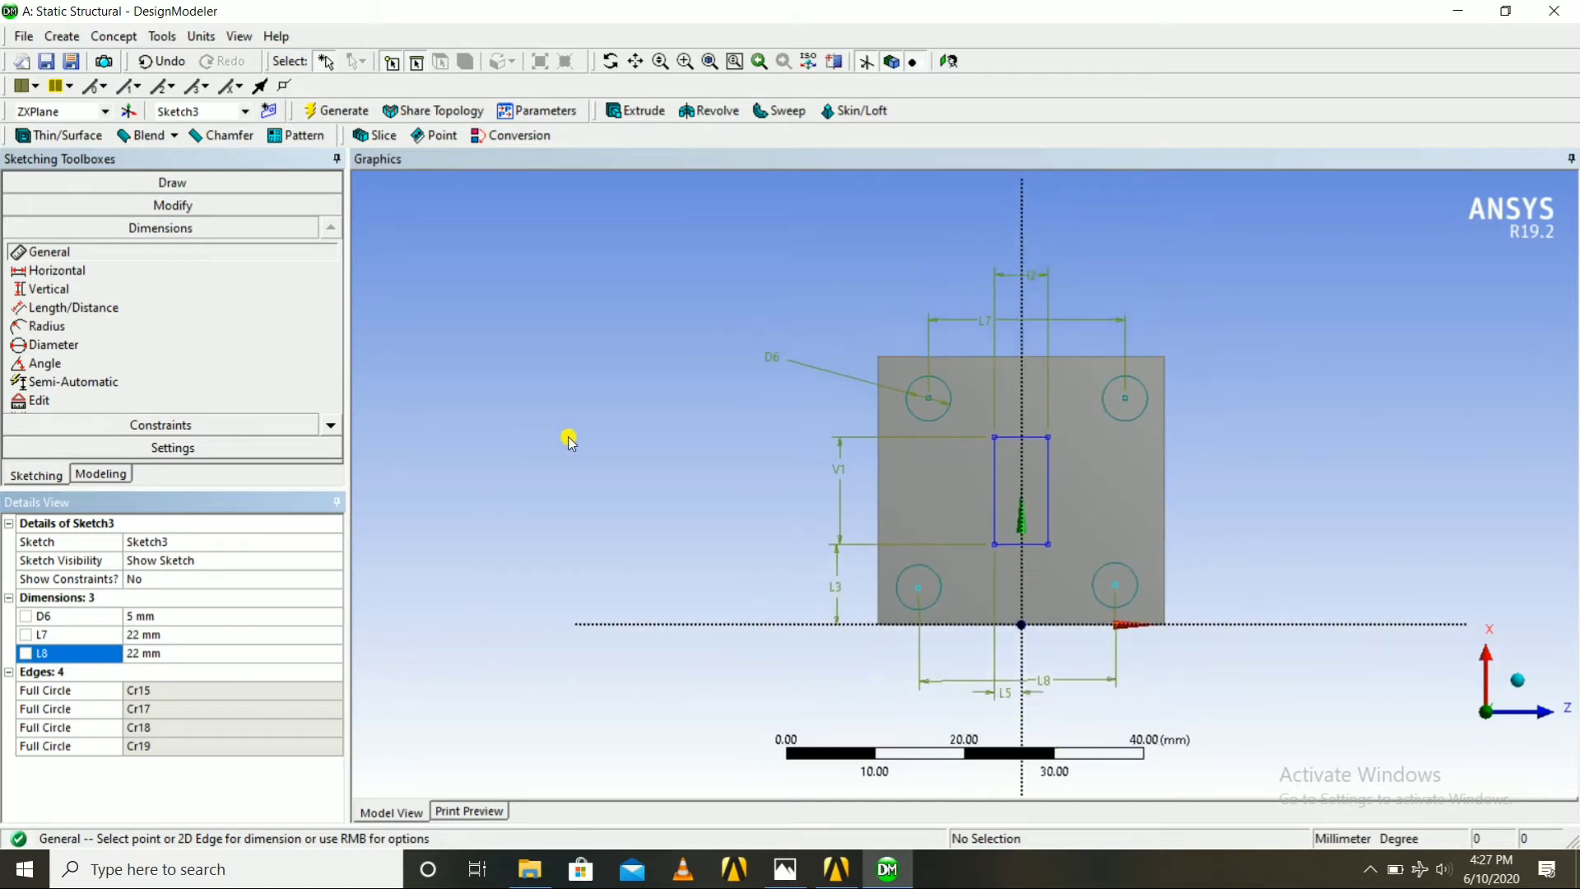
pyautogui.moveTo(768, 882)
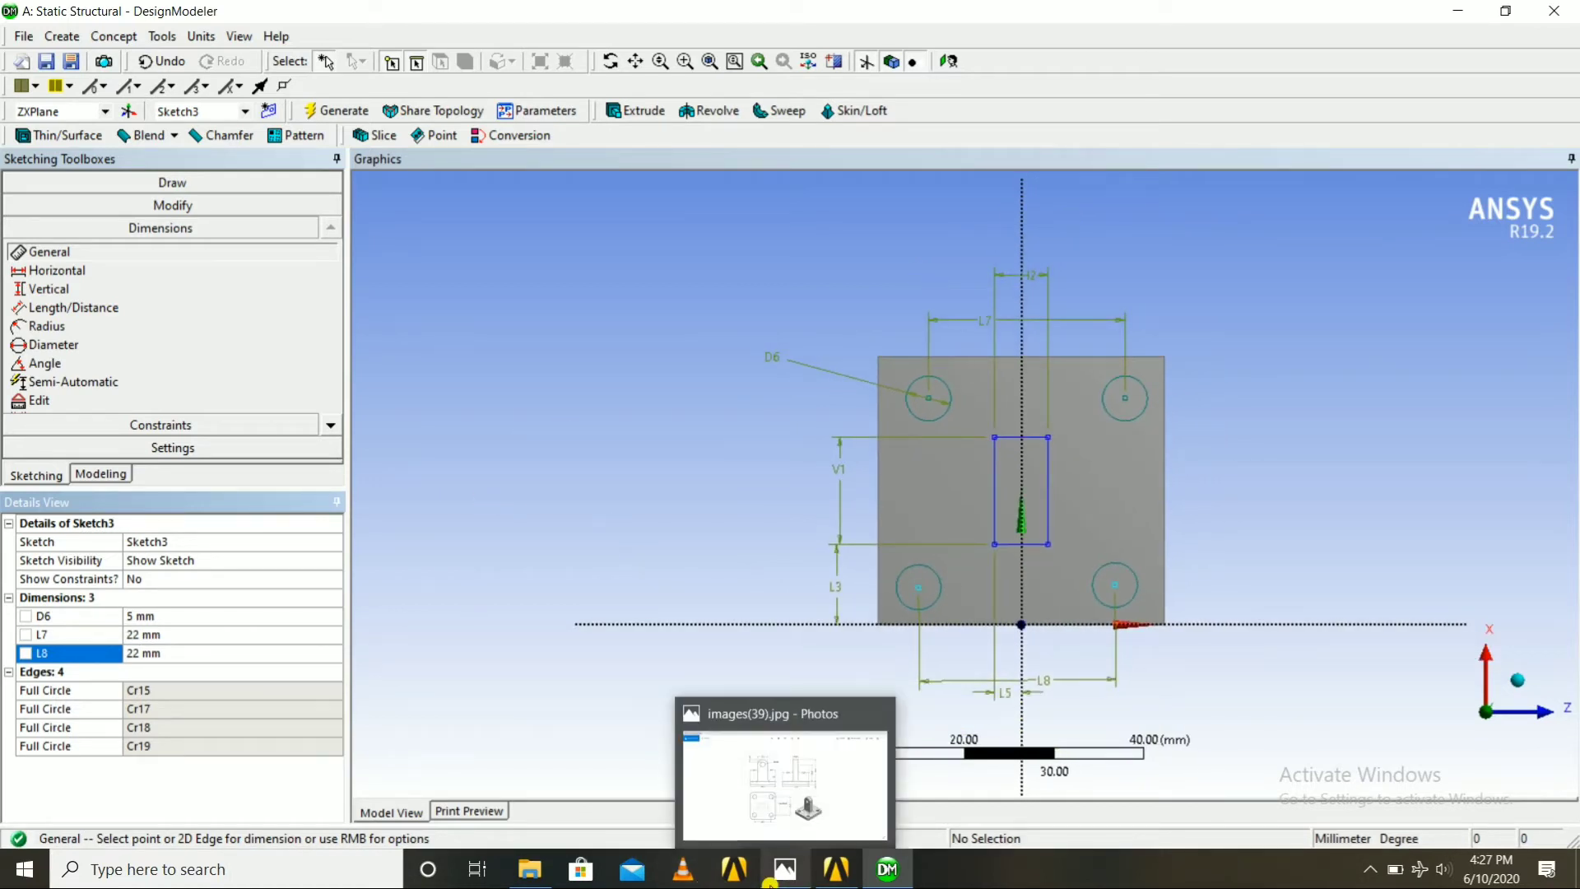
pyautogui.click(786, 869)
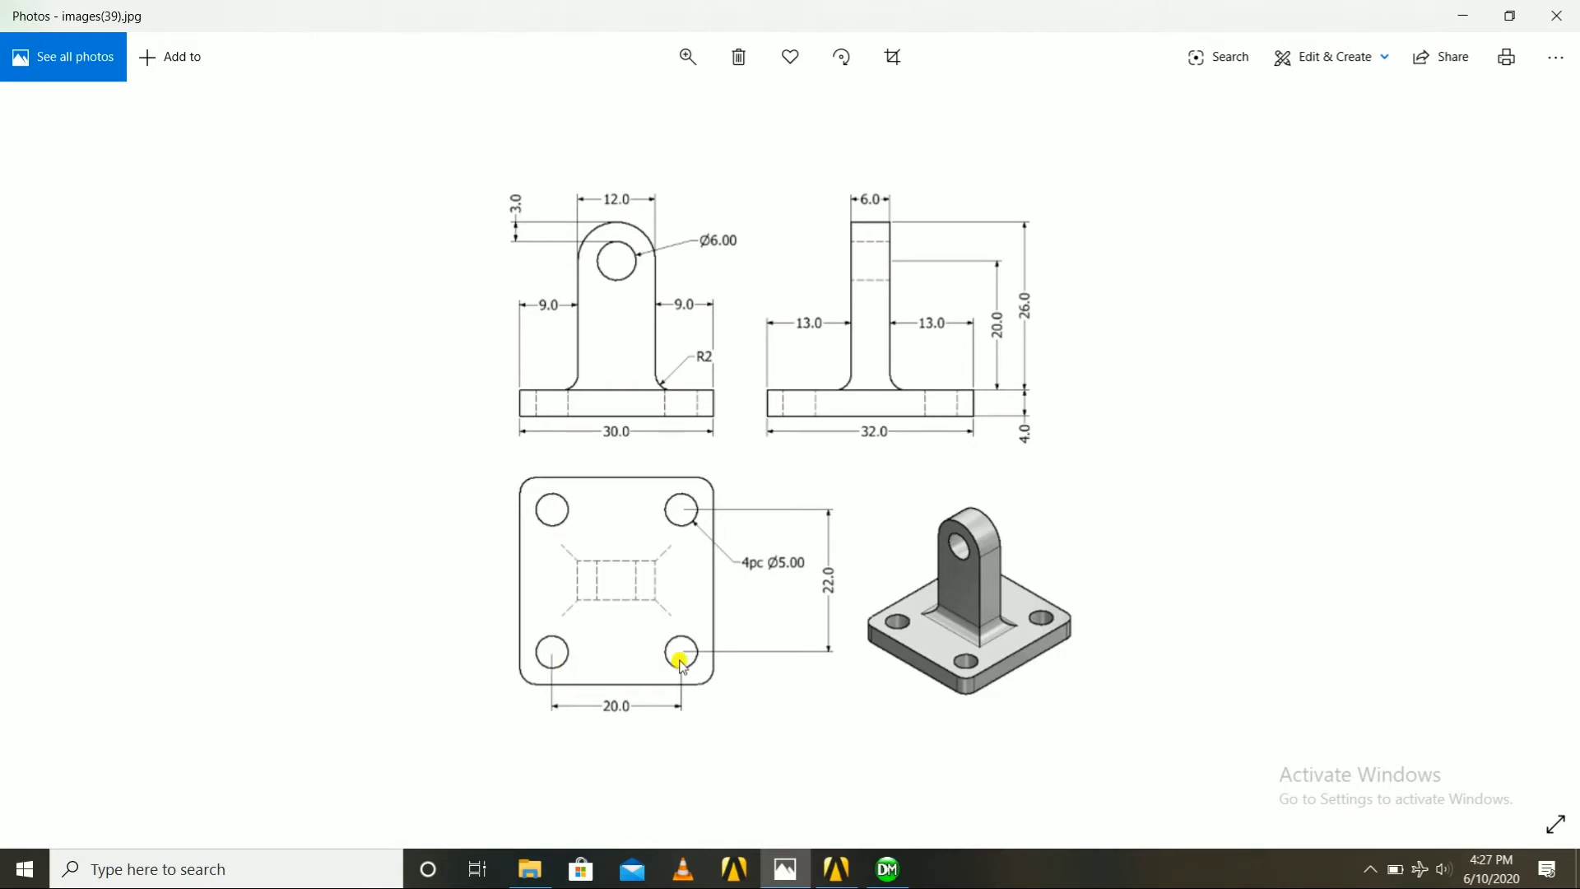
pyautogui.click(883, 869)
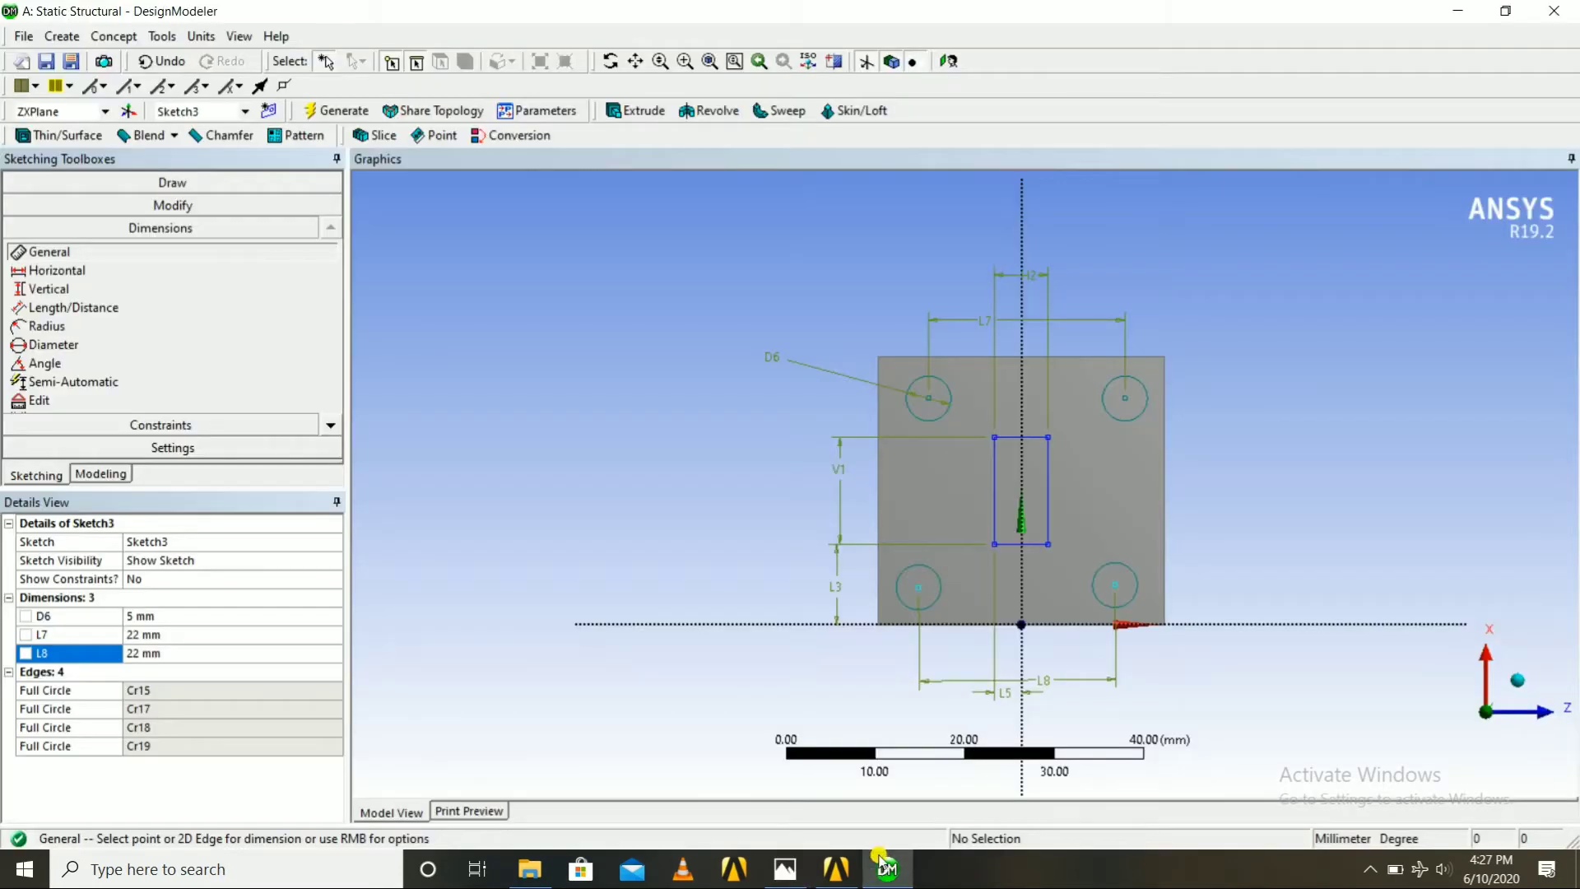
pyautogui.click(43, 256)
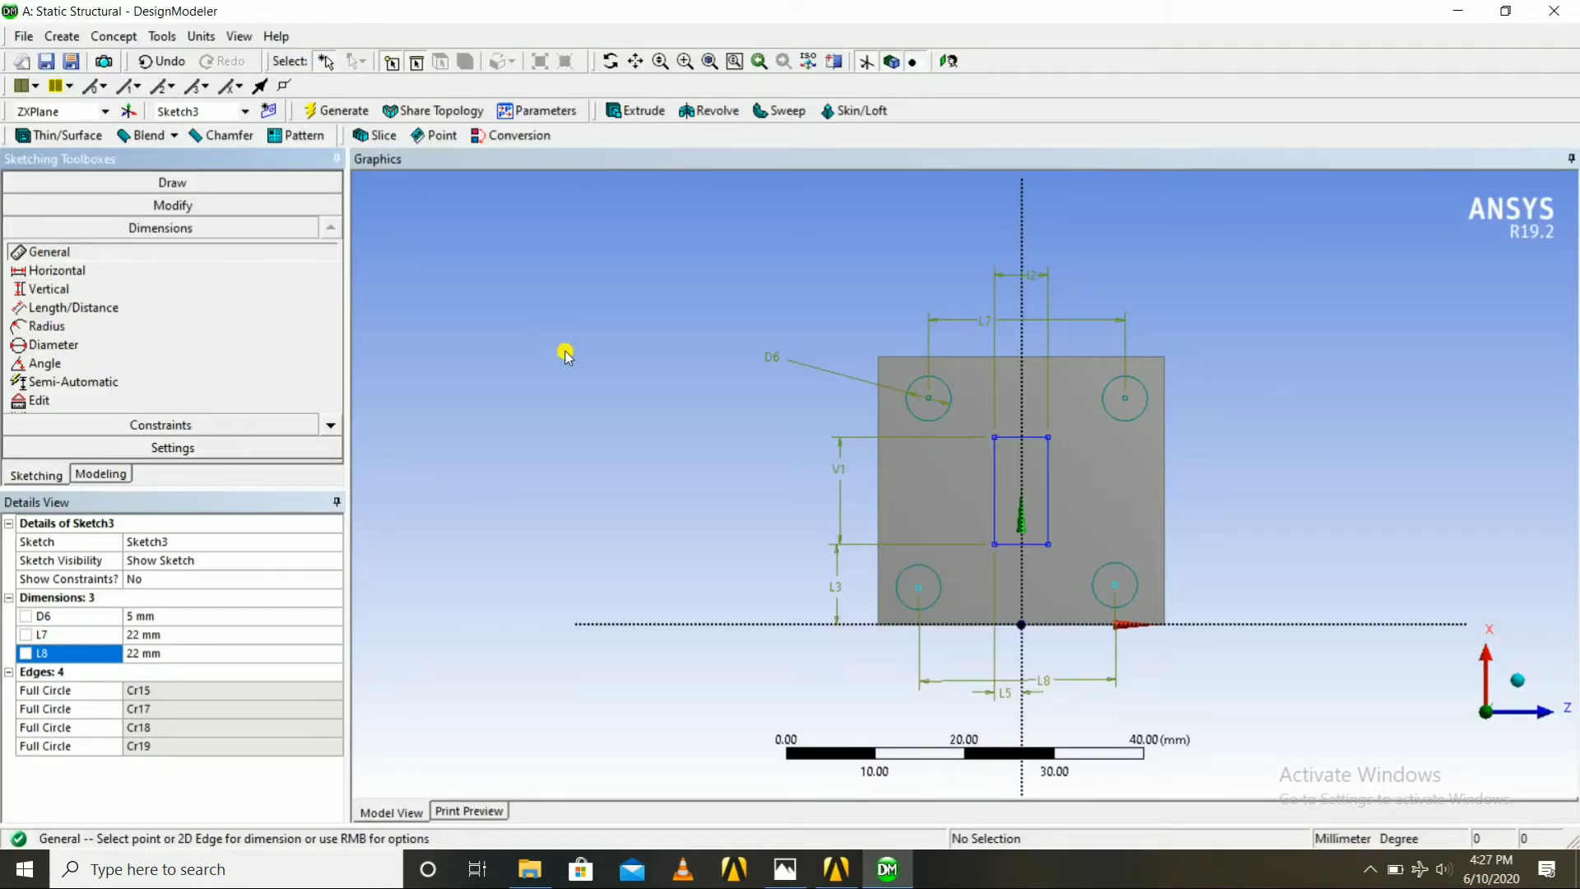
pyautogui.click(1126, 400)
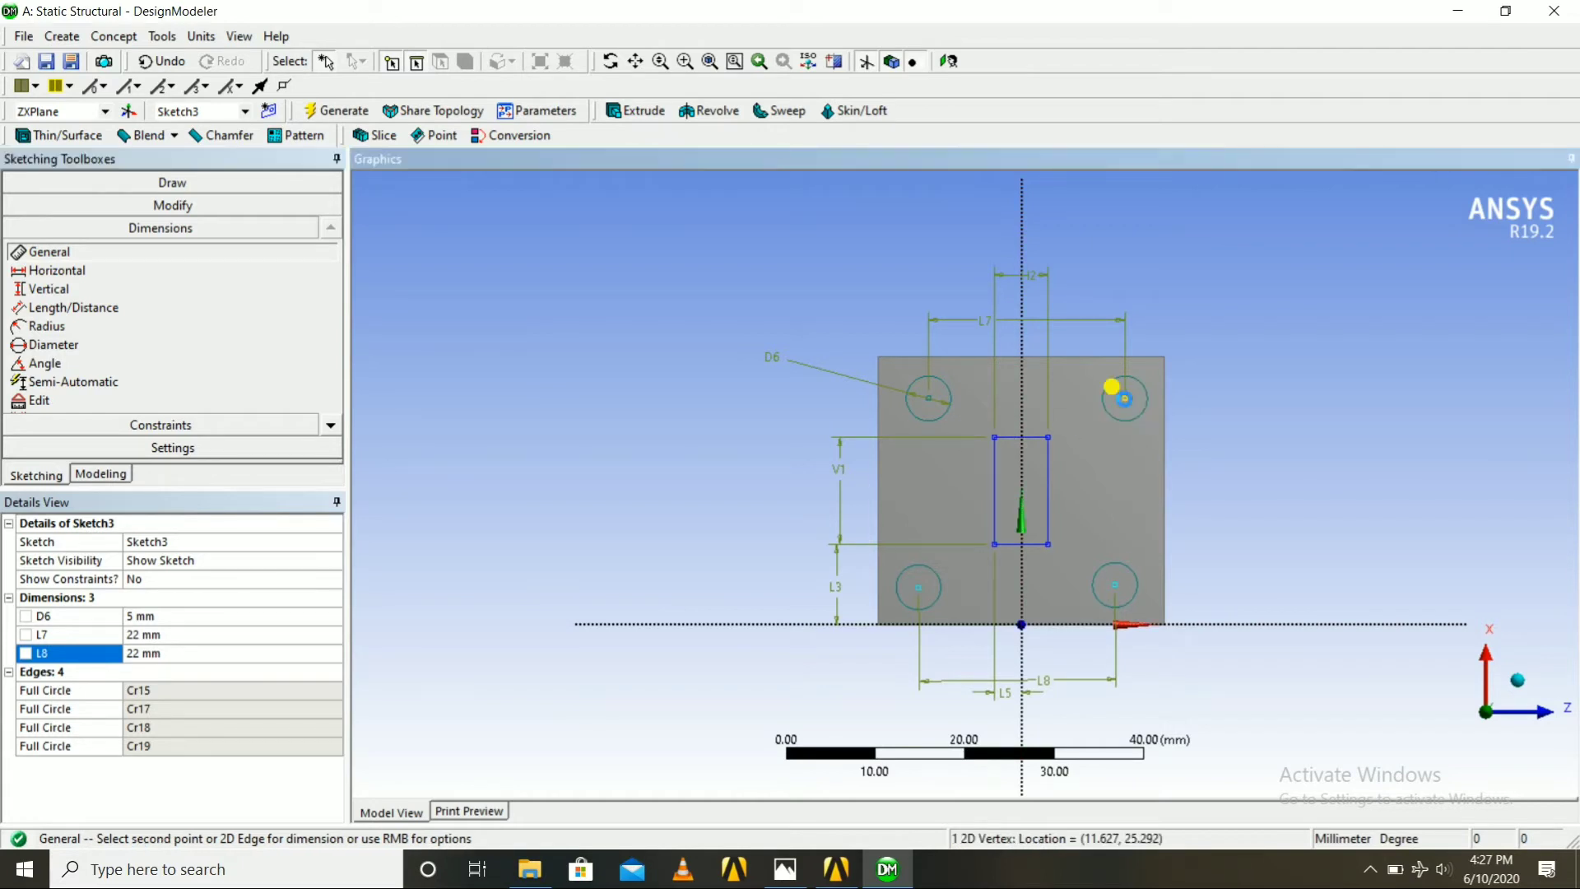
pyautogui.click(1118, 584)
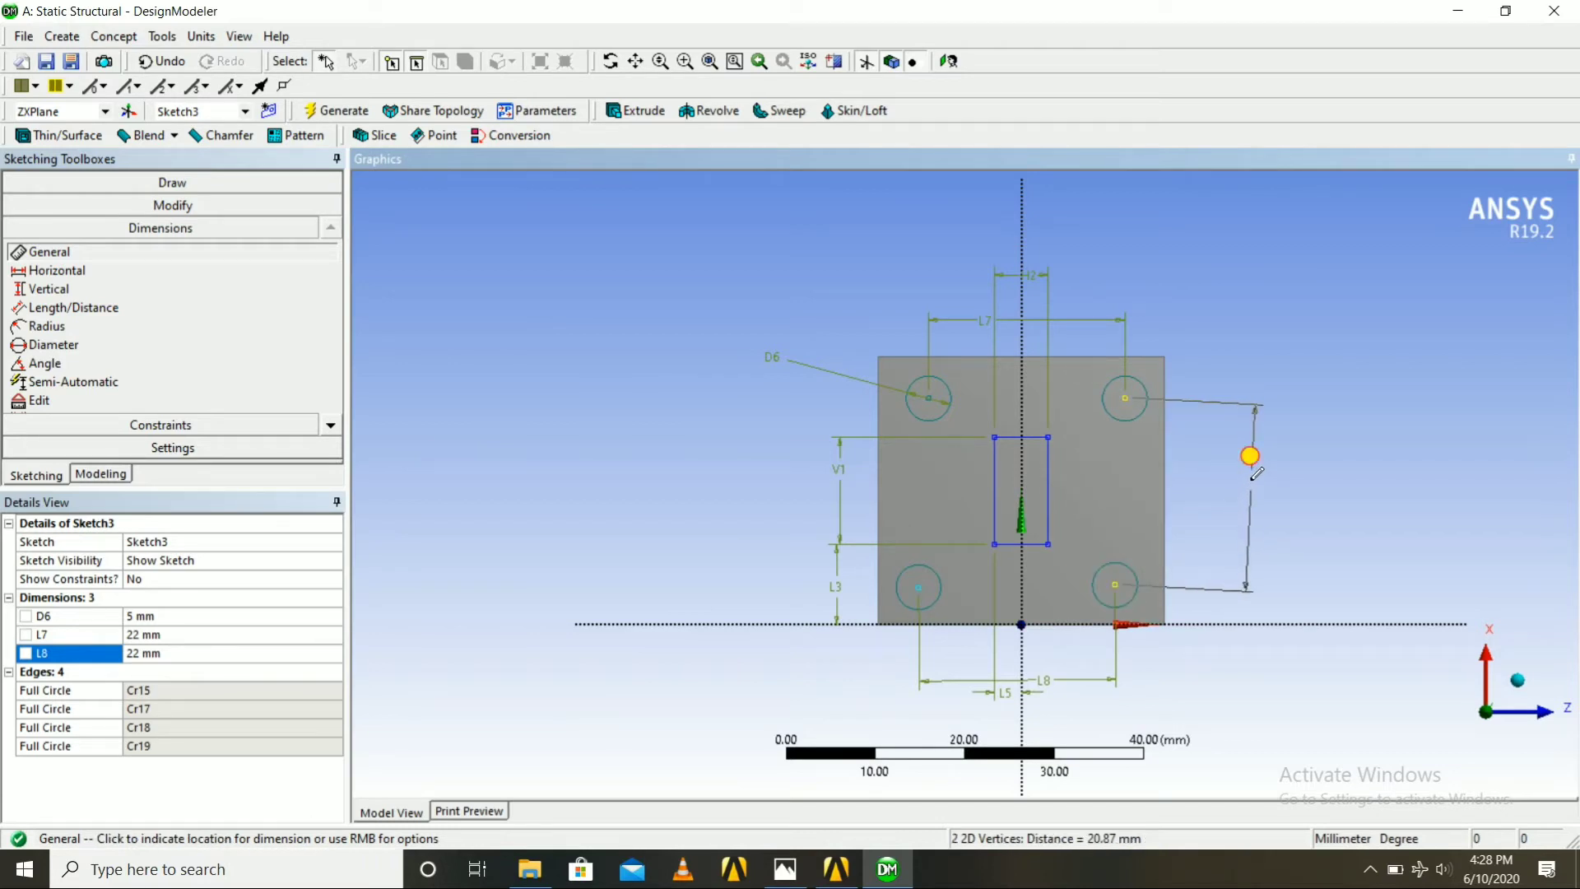
pyautogui.click(1249, 457)
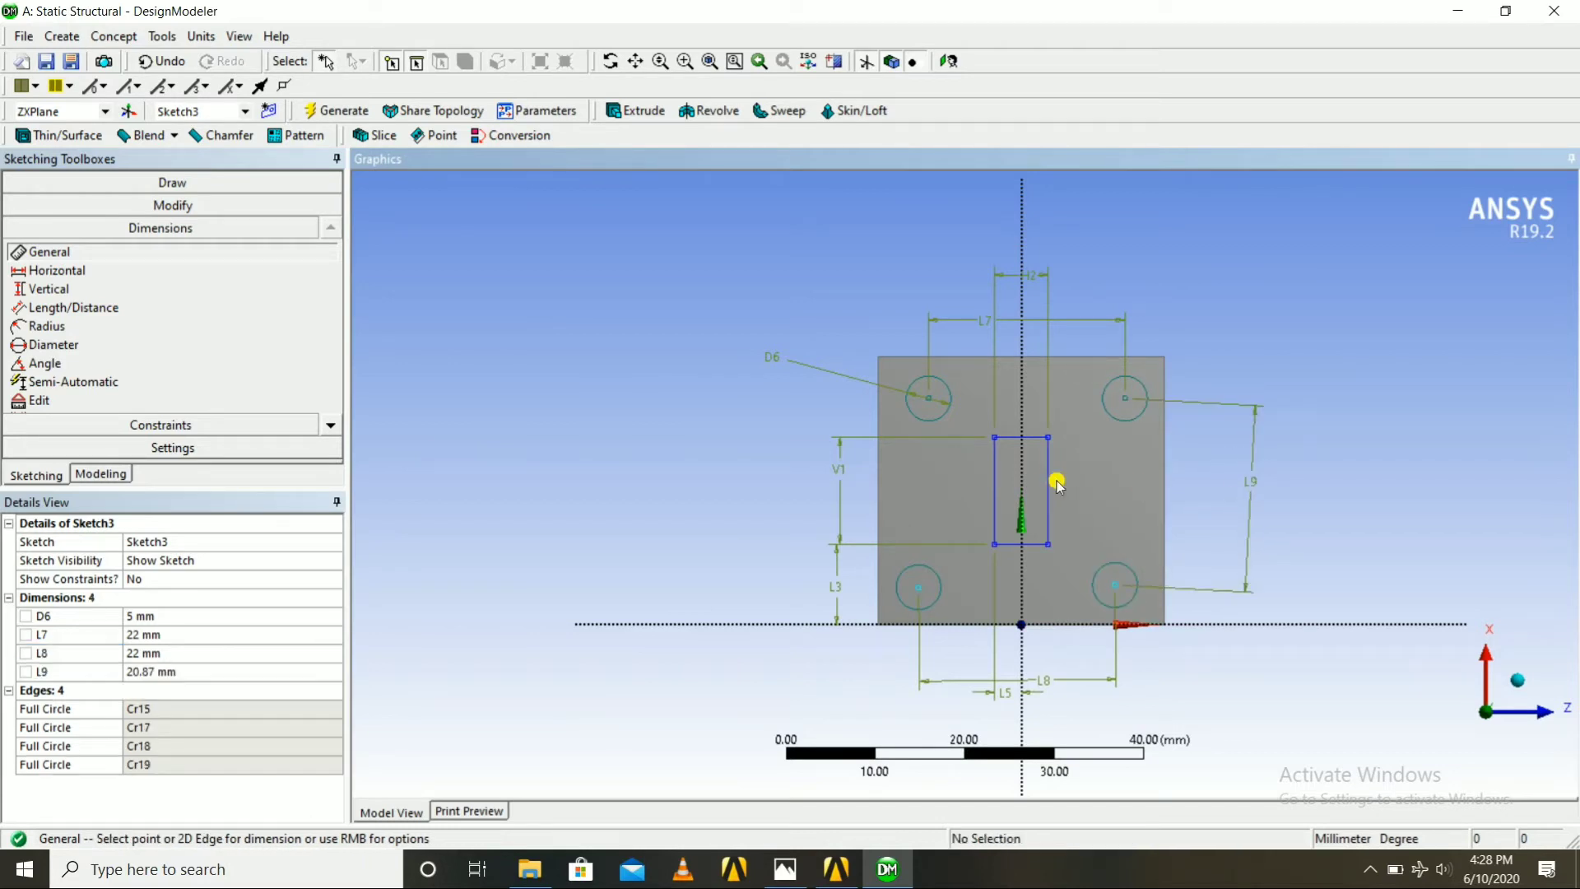
pyautogui.click(926, 400)
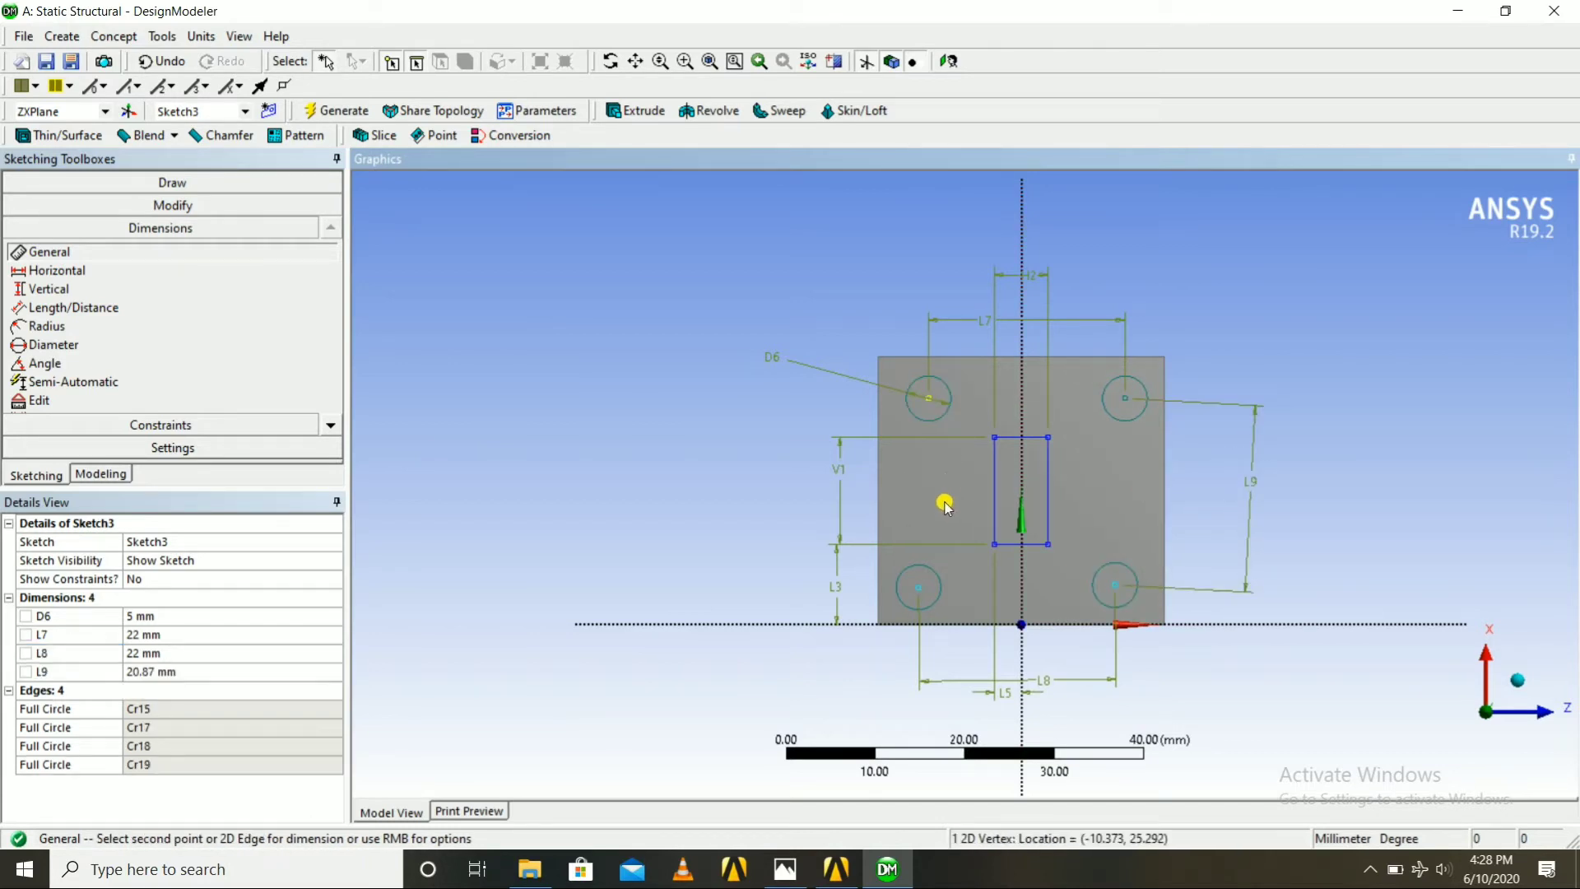
pyautogui.click(921, 587)
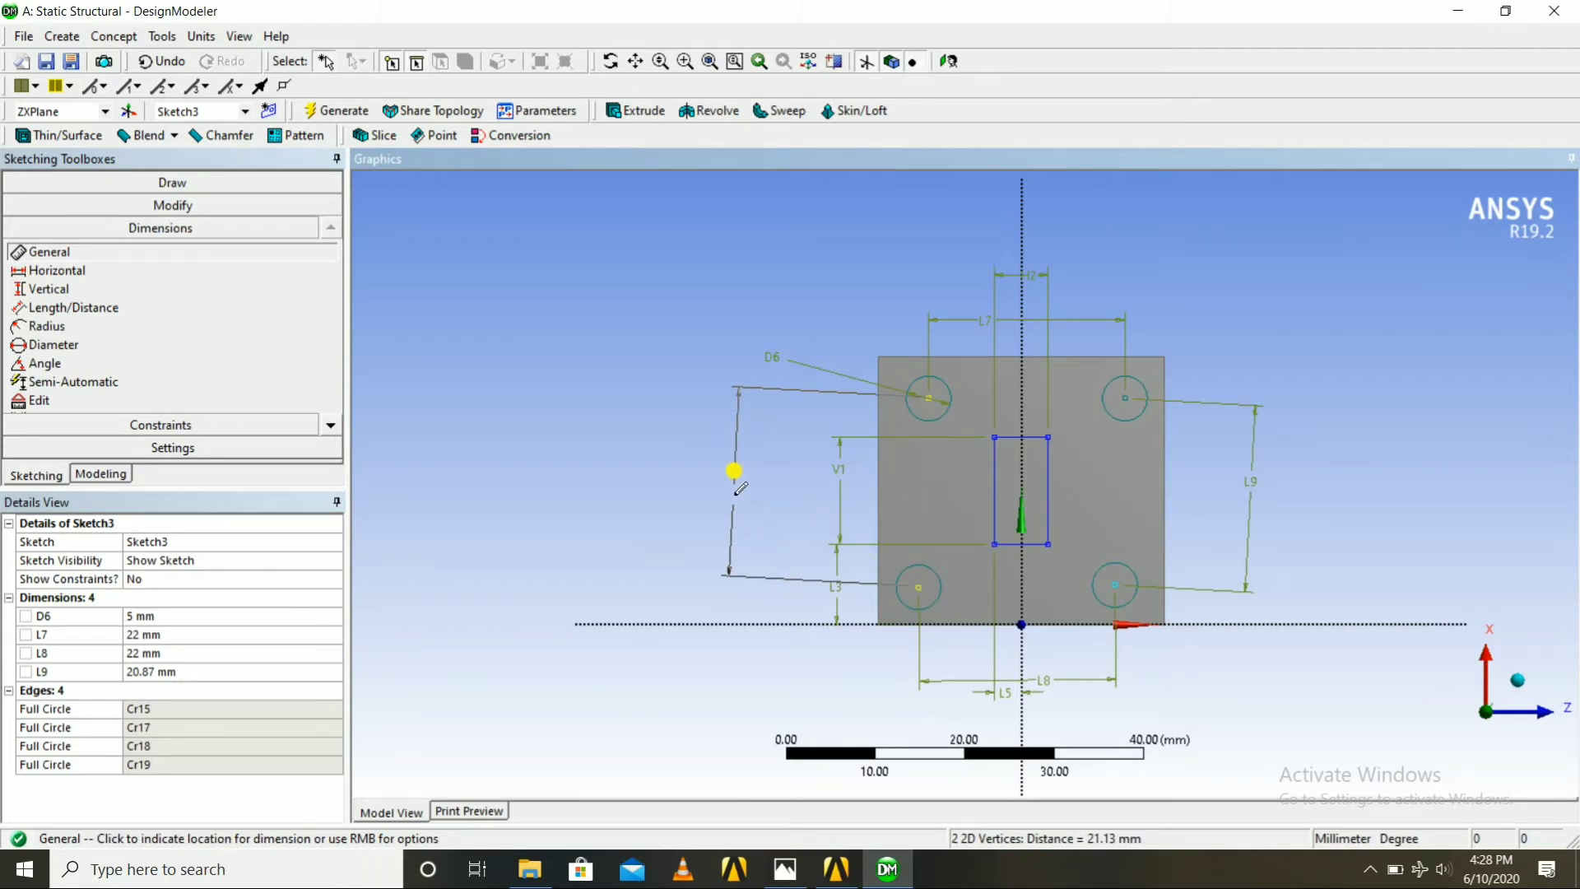
pyautogui.click(737, 487)
# Consult the Photos drawing again, then set the left and right hole pairs' centre distances to 20 mm in DesignModeler
pyautogui.click(784, 869)
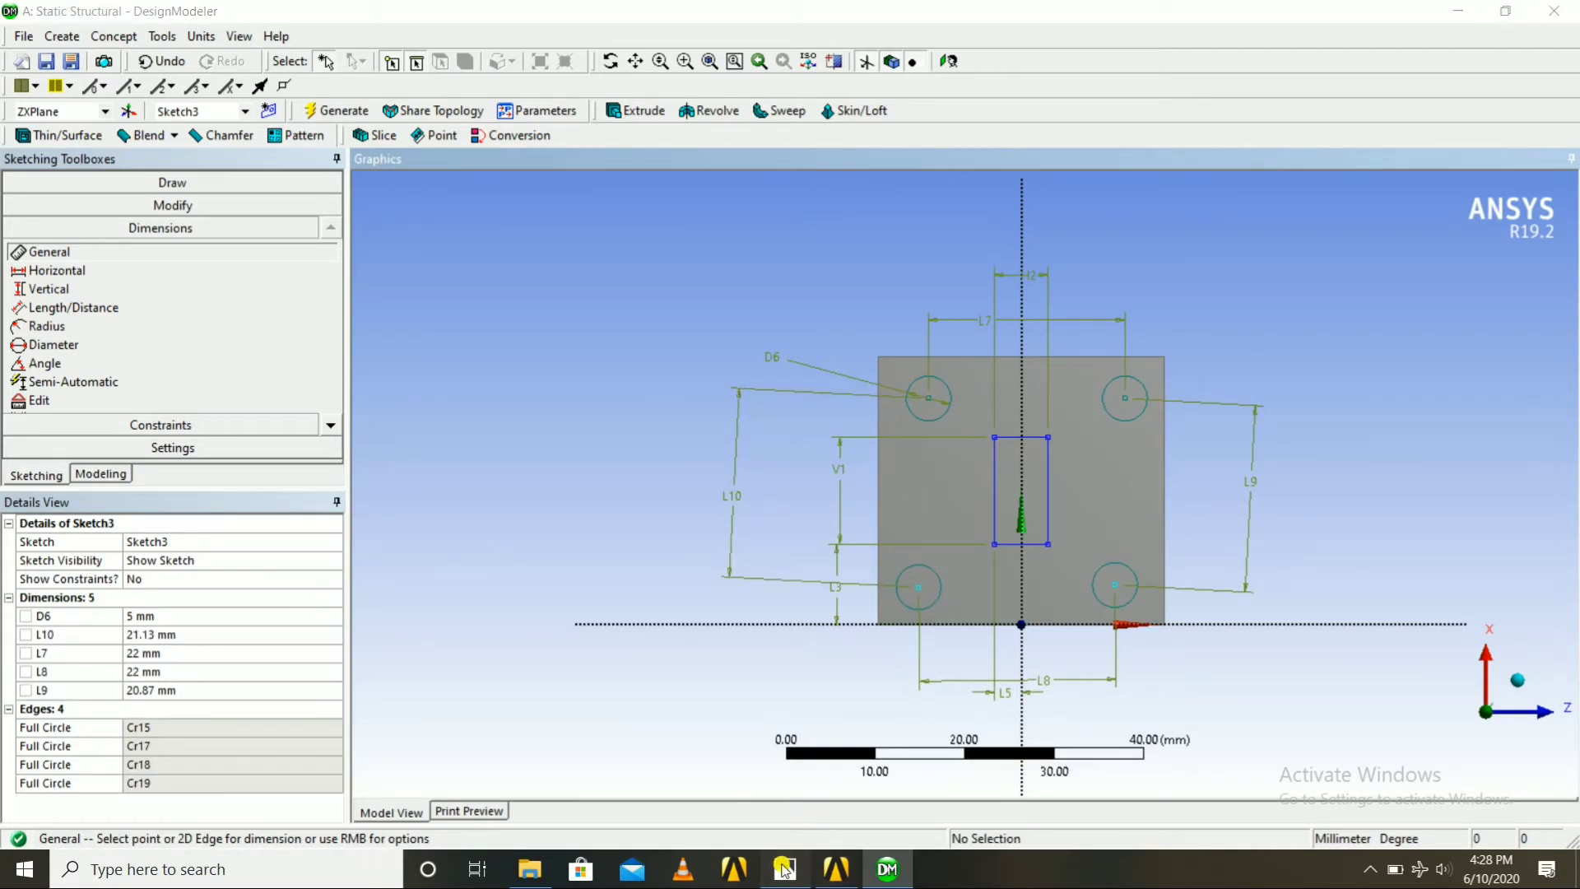
pyautogui.click(890, 872)
pyautogui.click(161, 629)
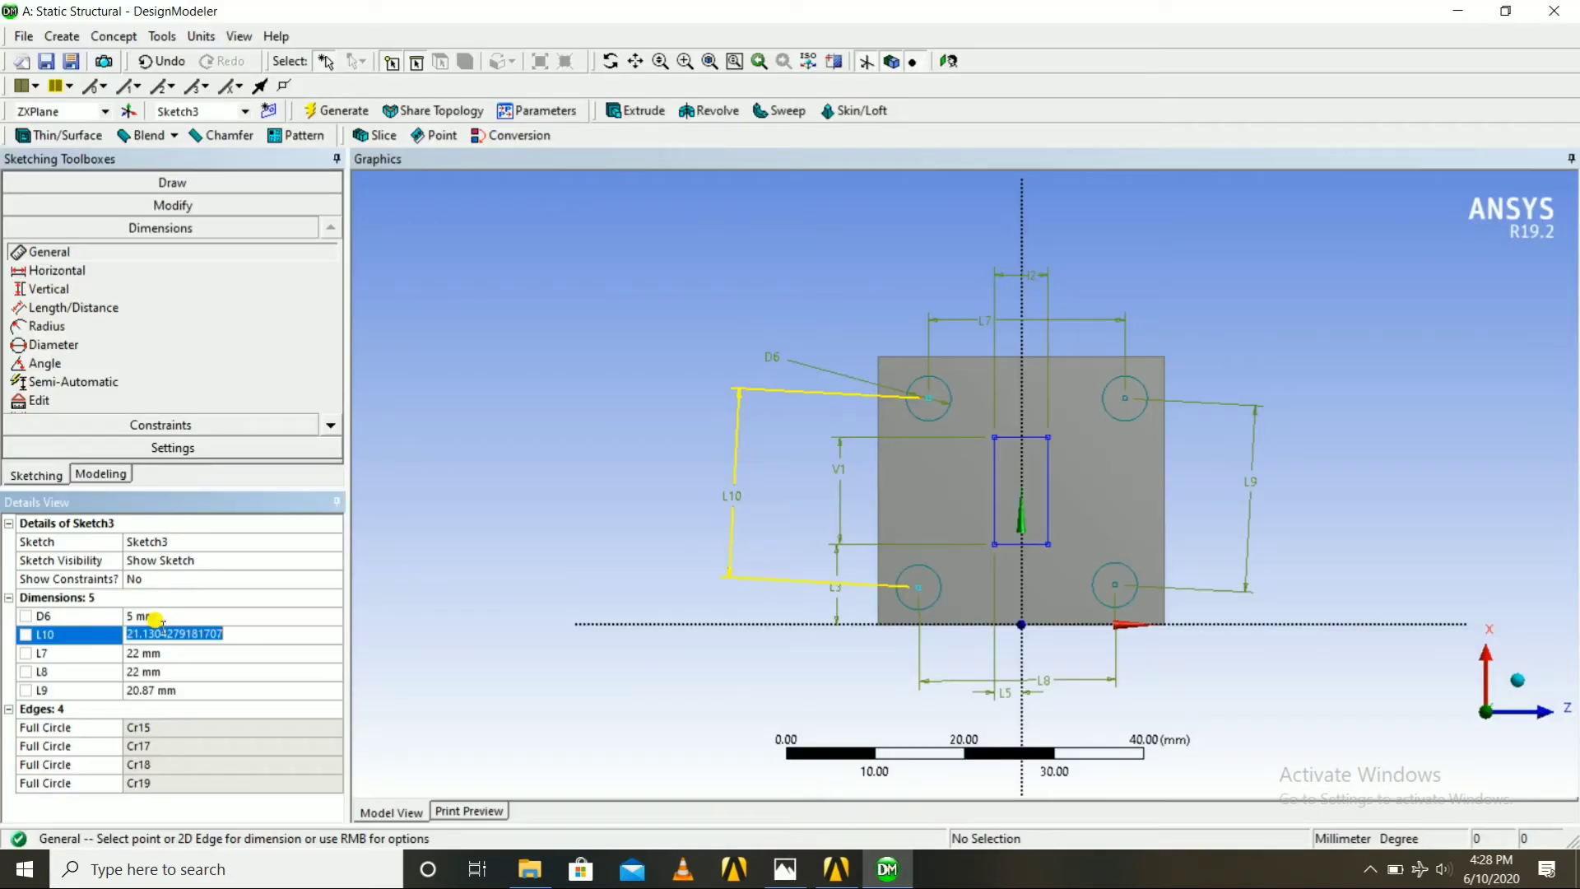
pyautogui.write('20')
pyautogui.press('Return')
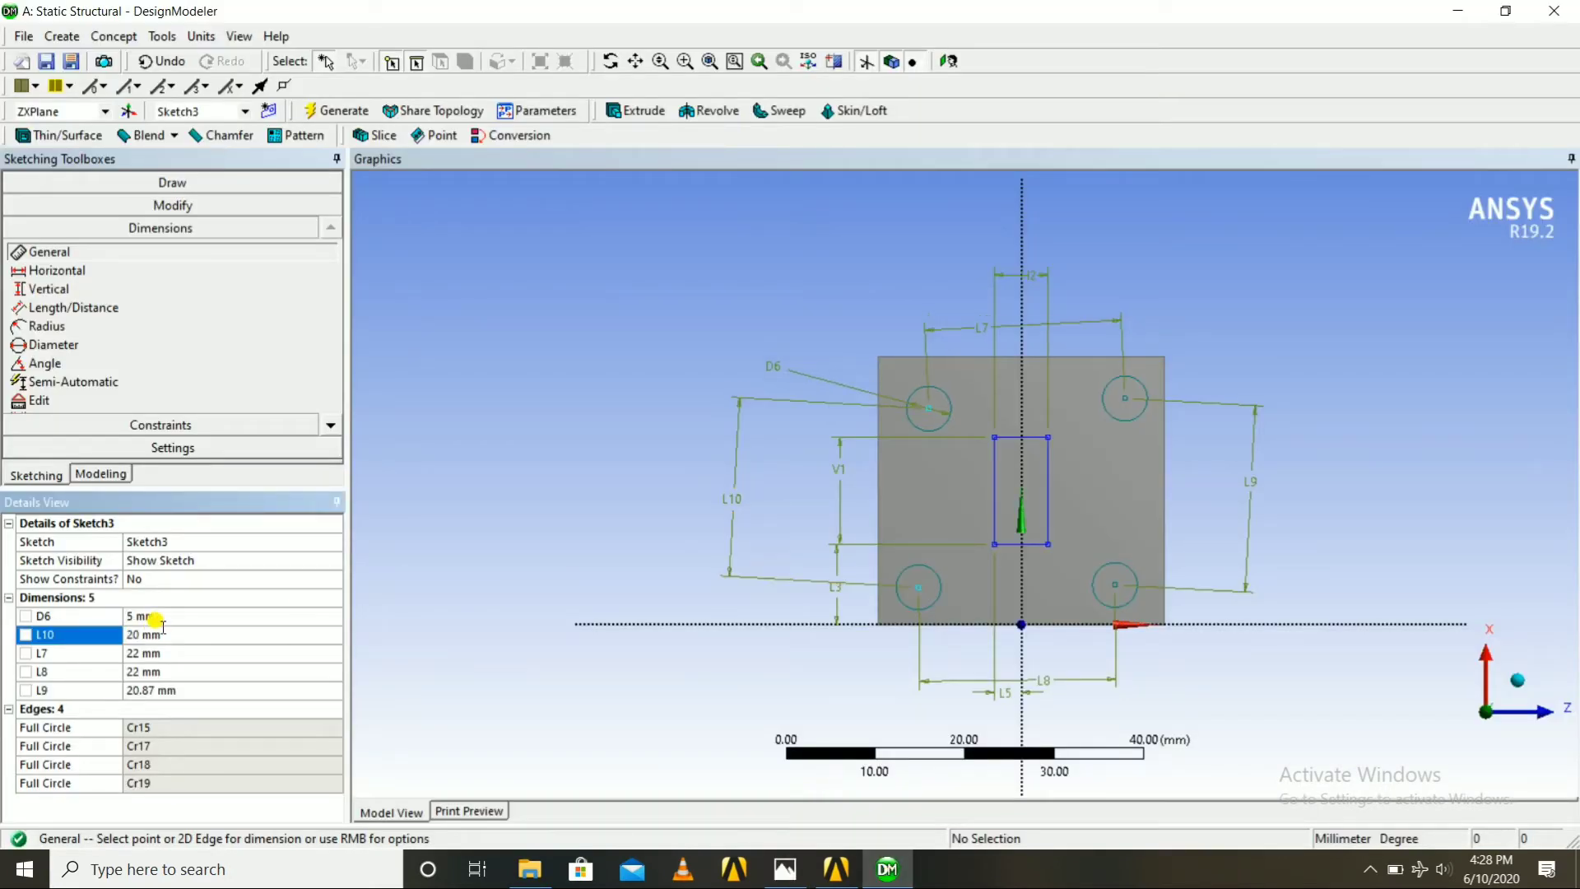
pyautogui.click(138, 683)
pyautogui.write('20')
pyautogui.press('Return')
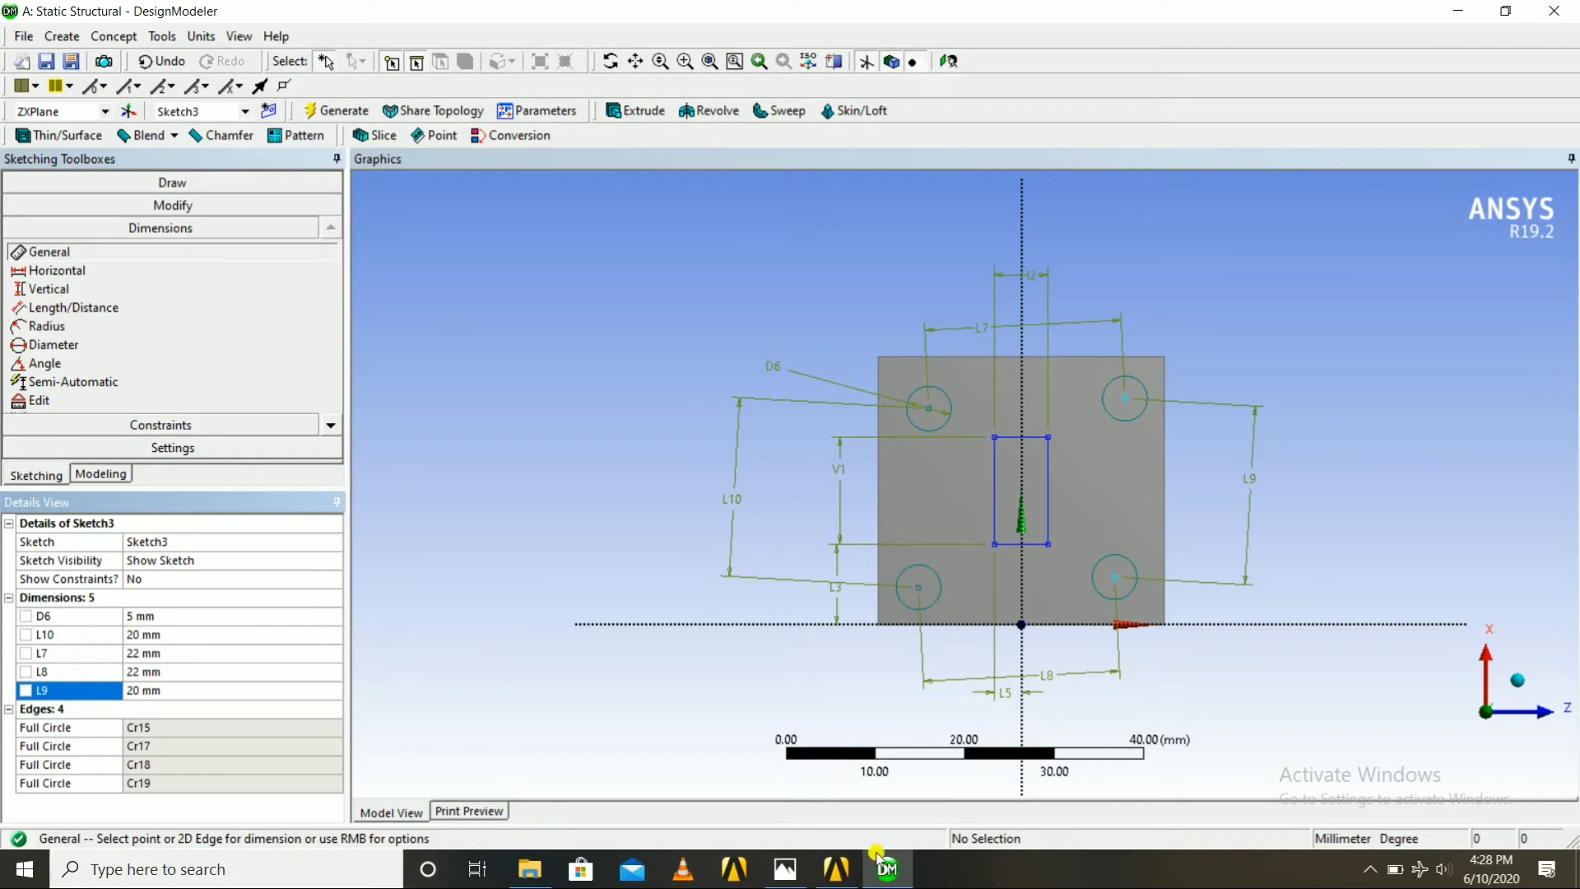
# Compare the sketched hole layout with the Photos drawing, then return to DesignModeler
pyautogui.click(785, 869)
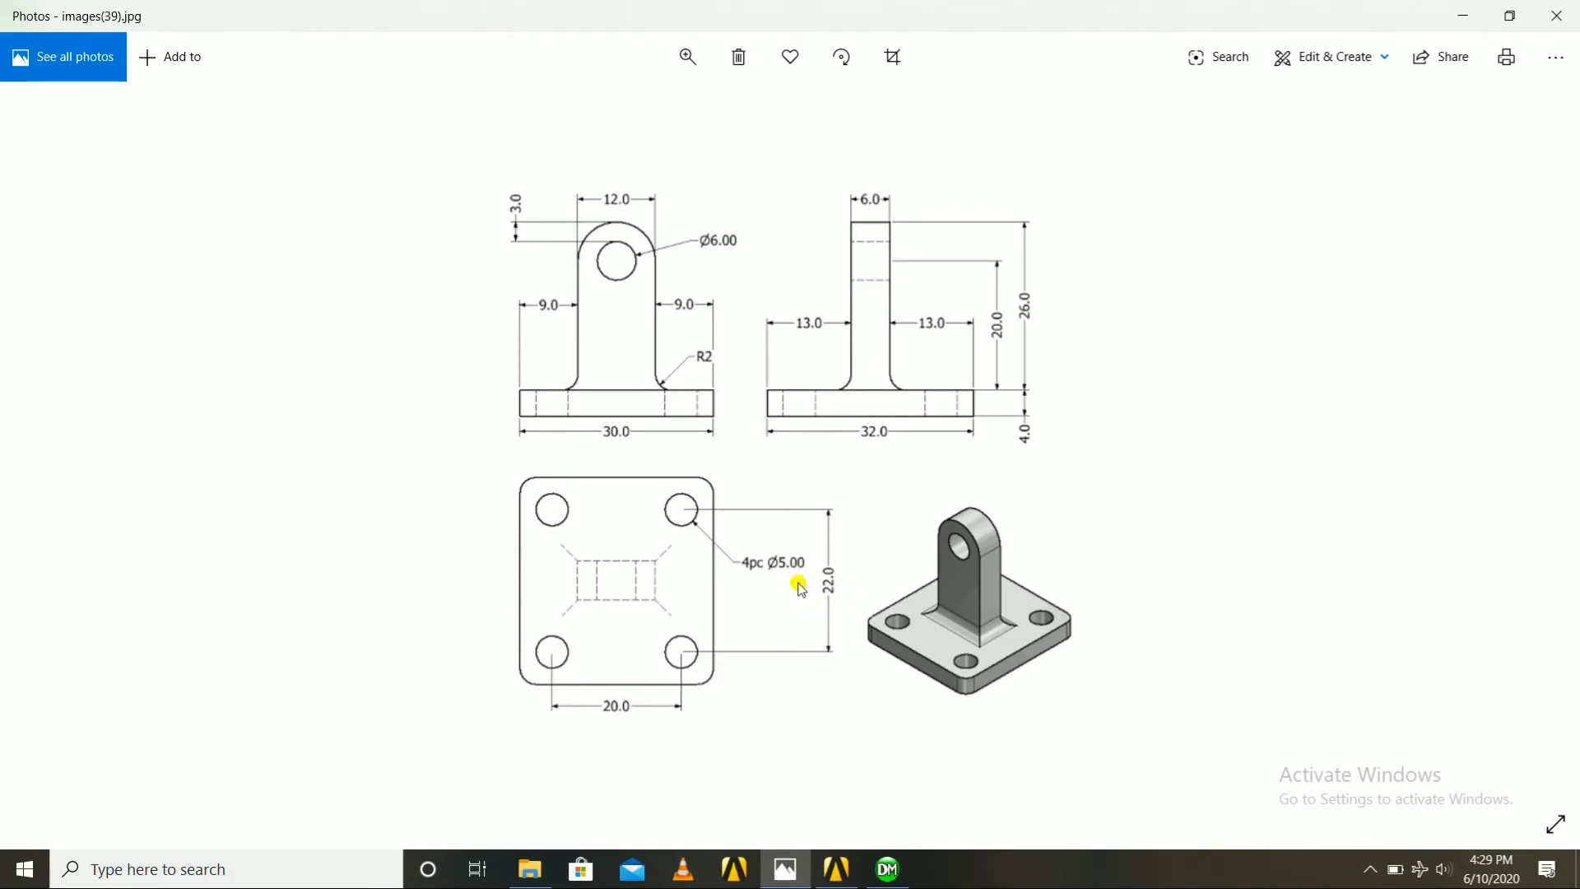
pyautogui.click(888, 869)
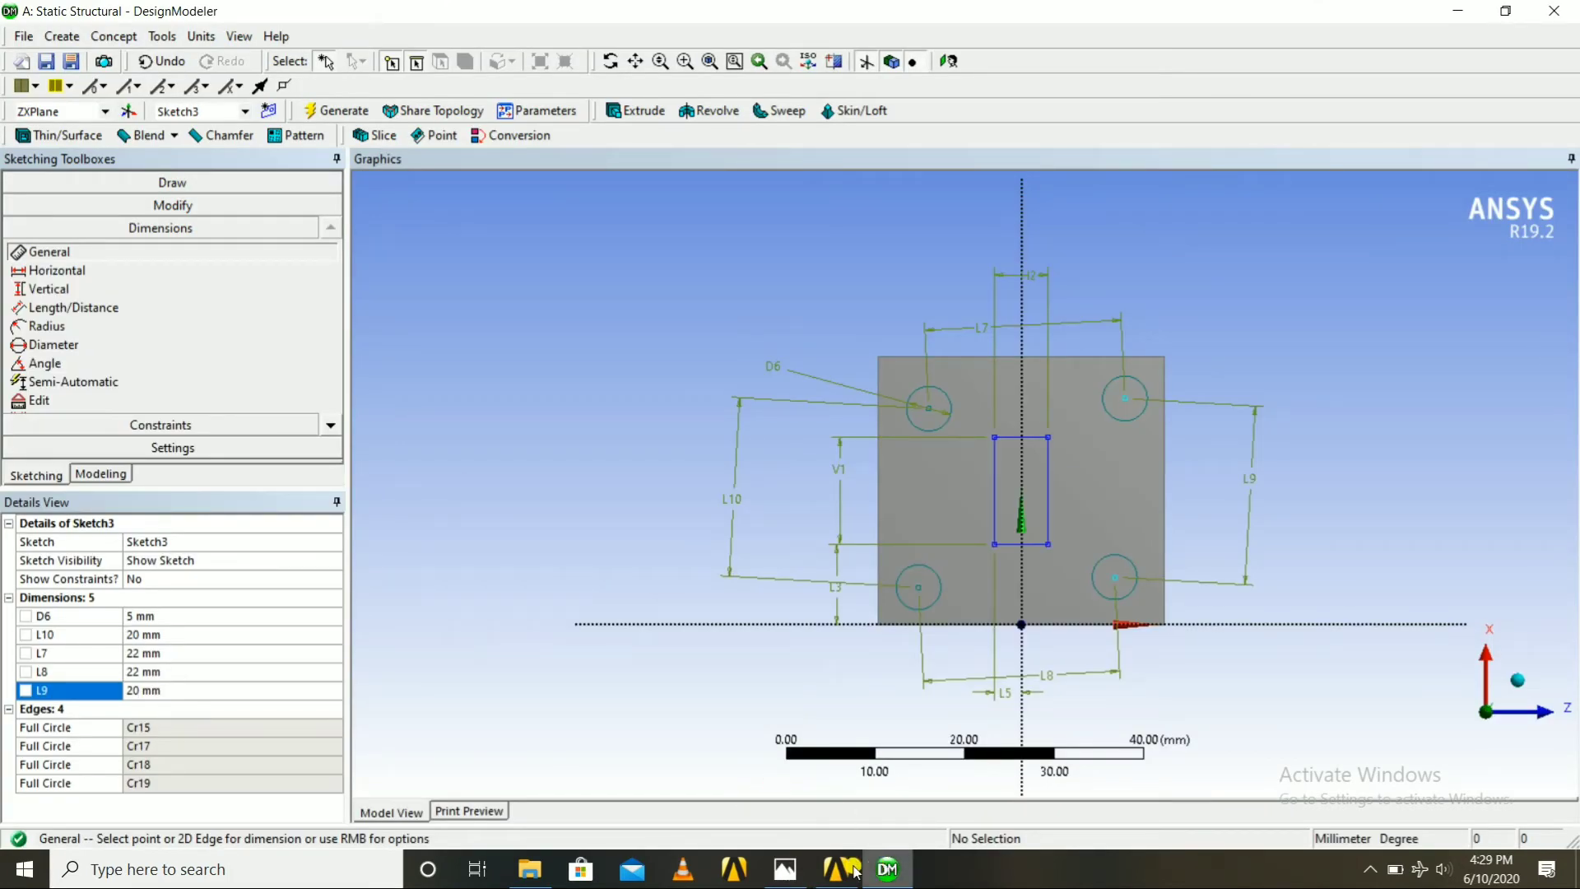
pyautogui.click(788, 869)
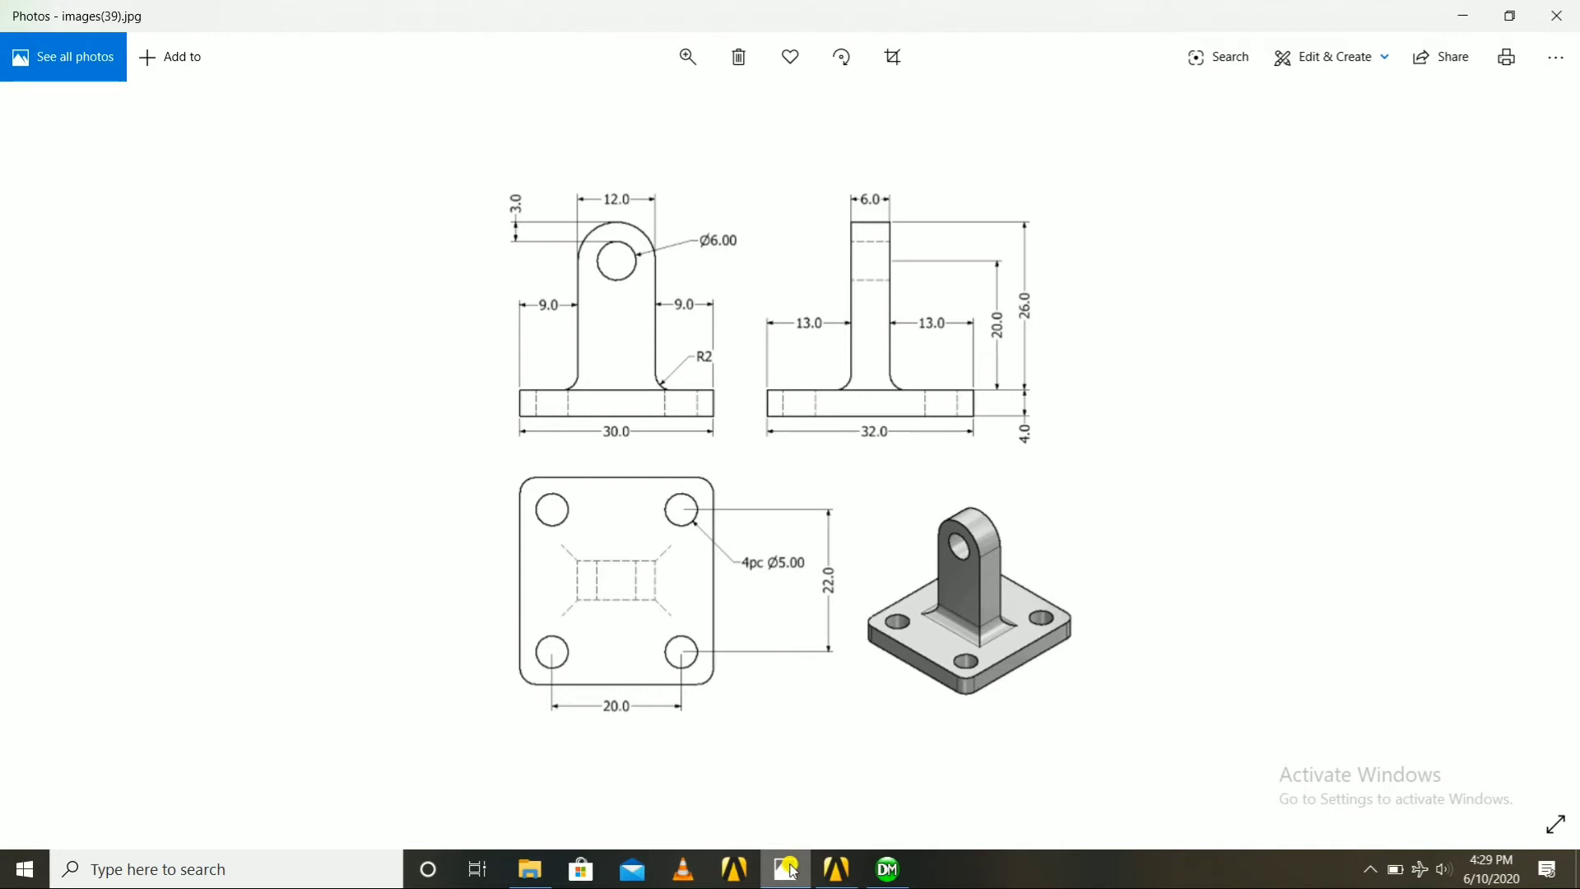
pyautogui.click(790, 870)
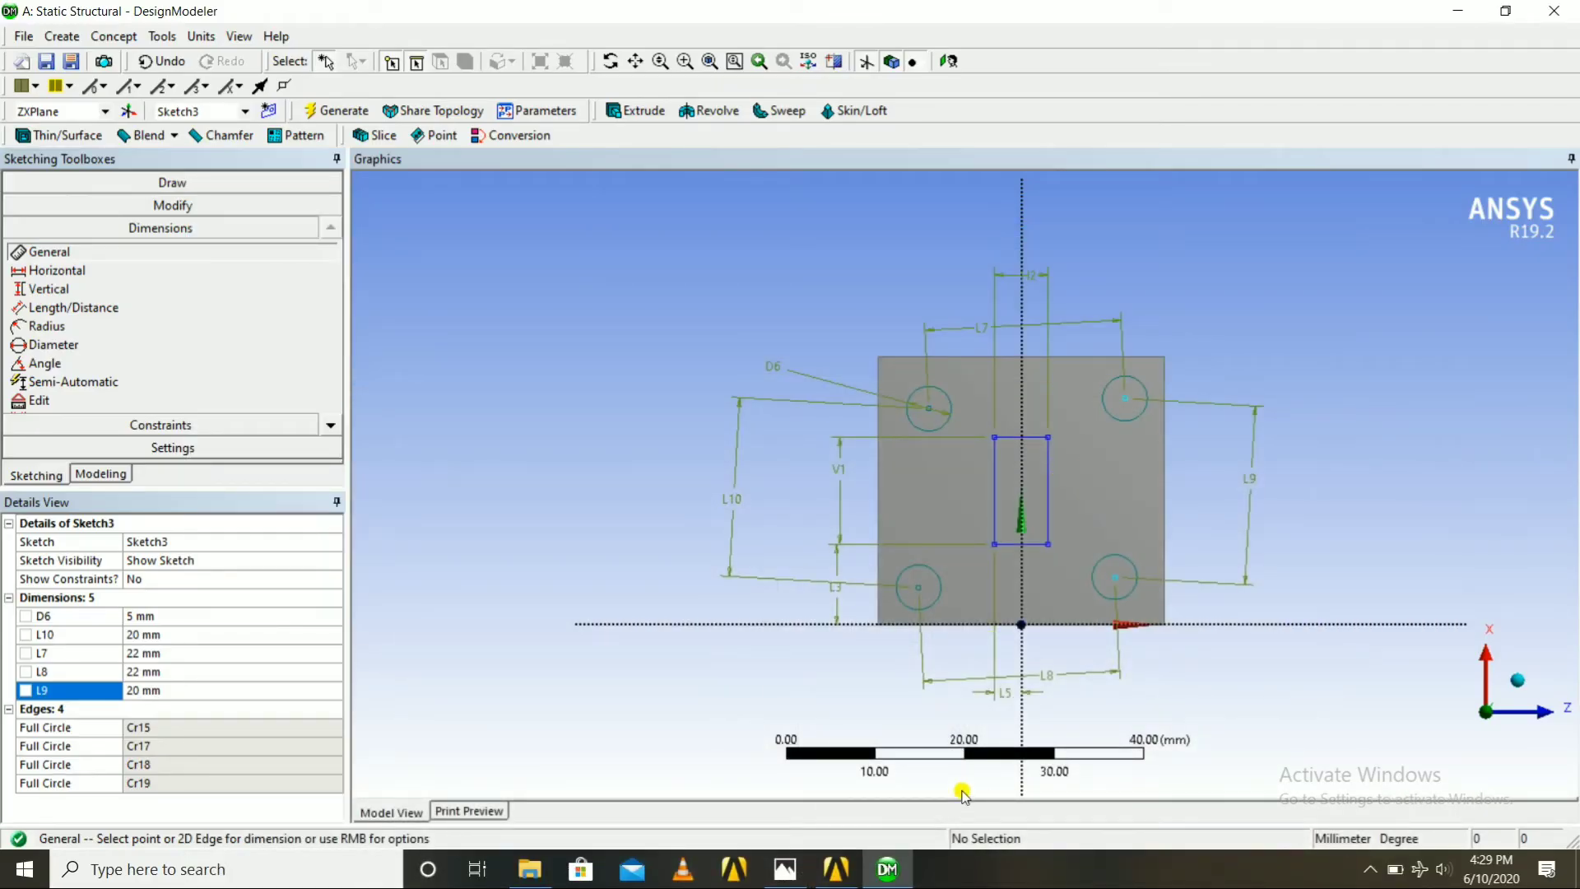
pyautogui.click(788, 873)
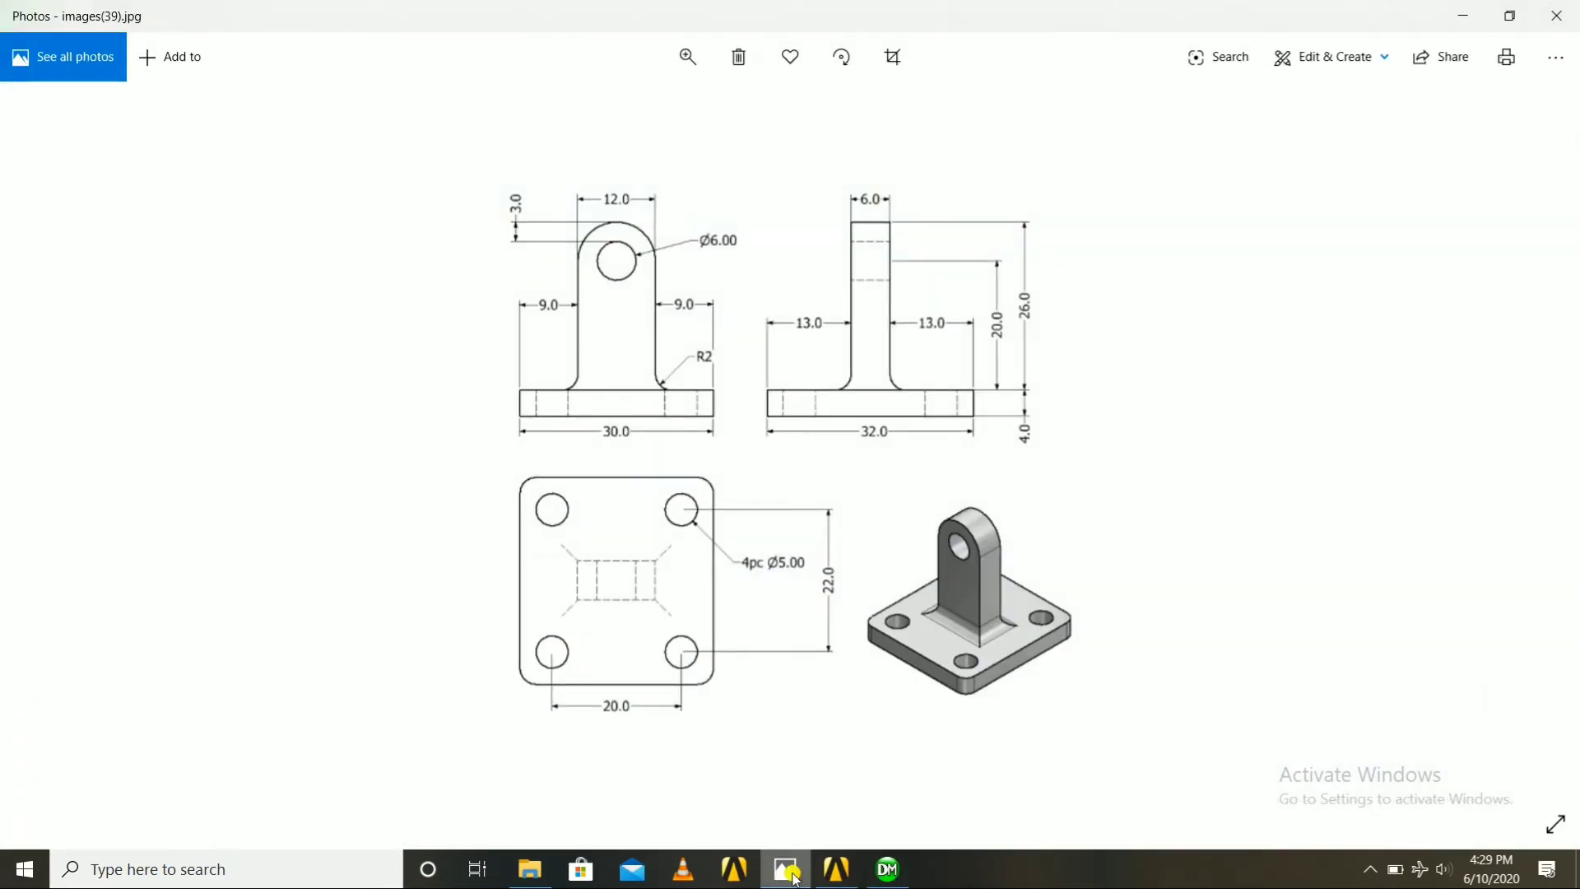
pyautogui.click(791, 872)
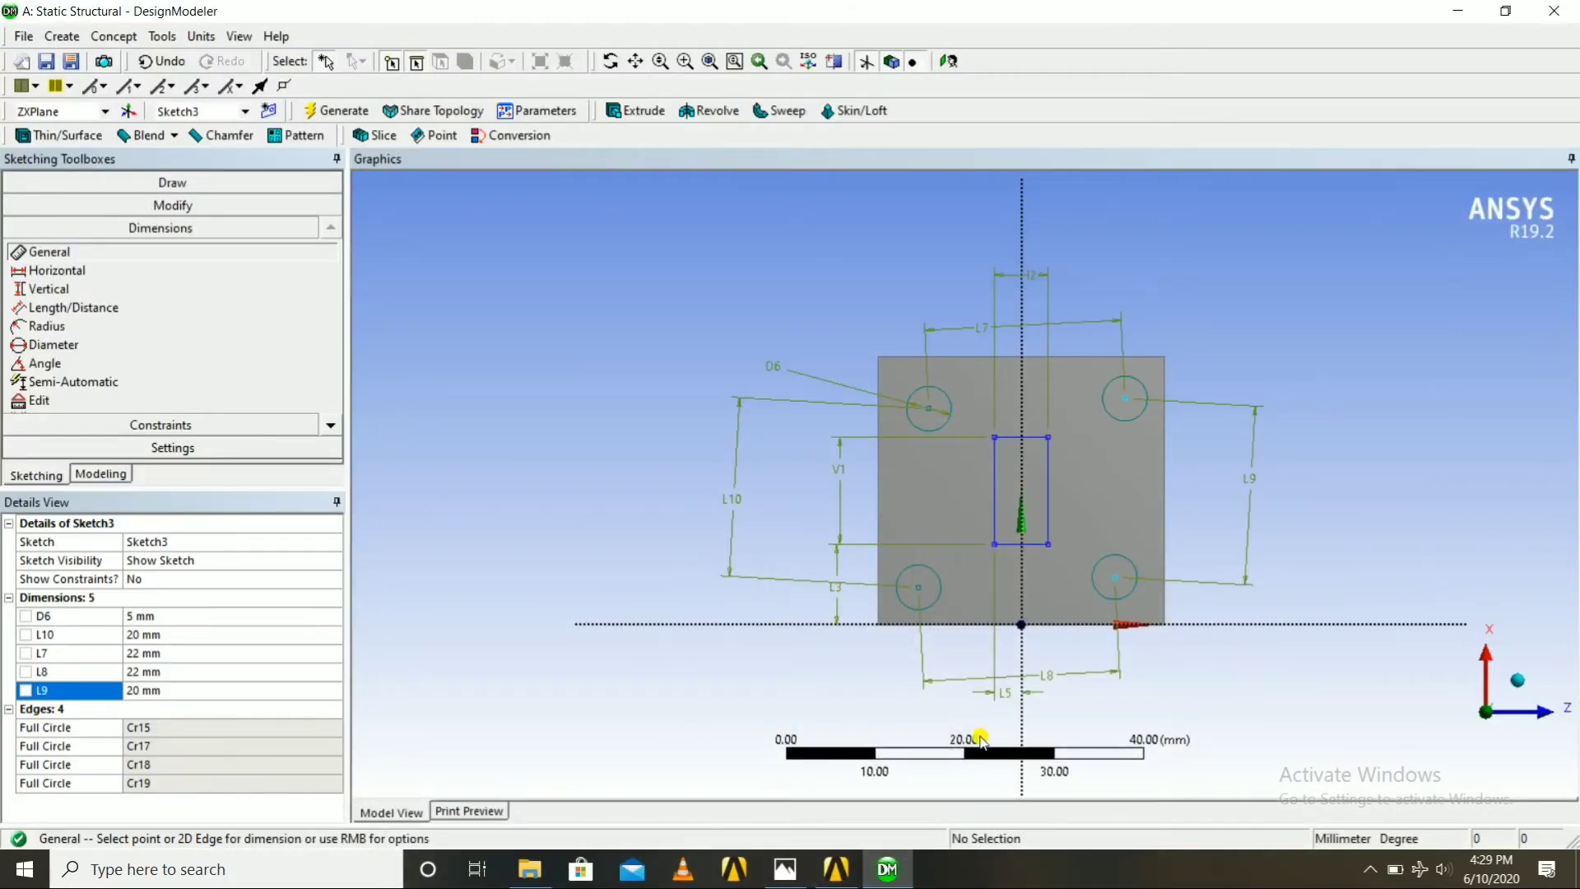
pyautogui.click(50, 252)
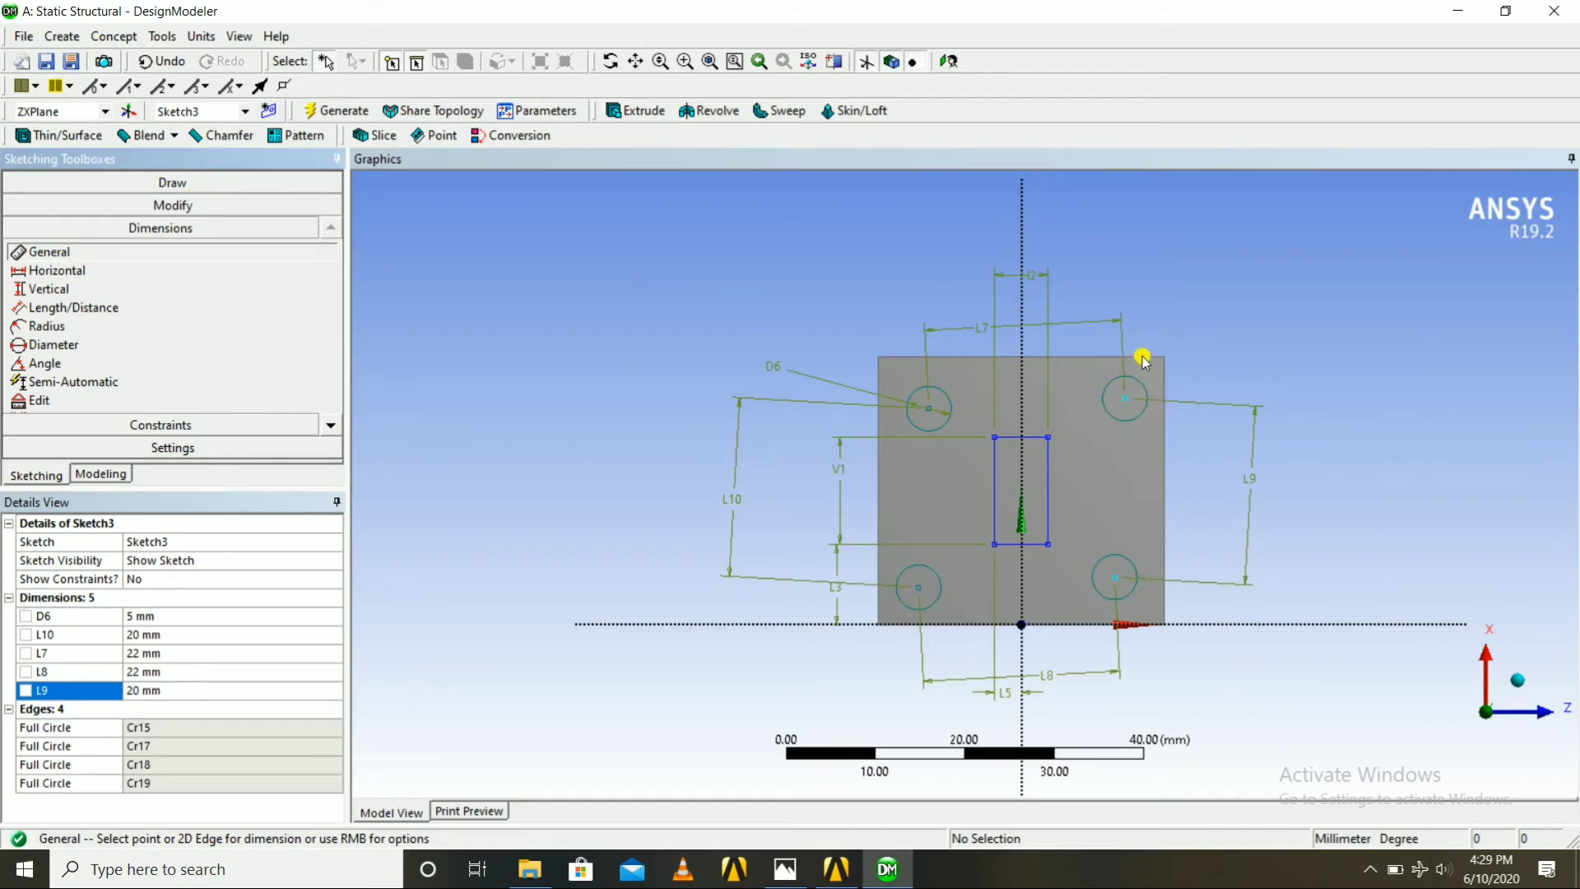
pyautogui.click(1125, 400)
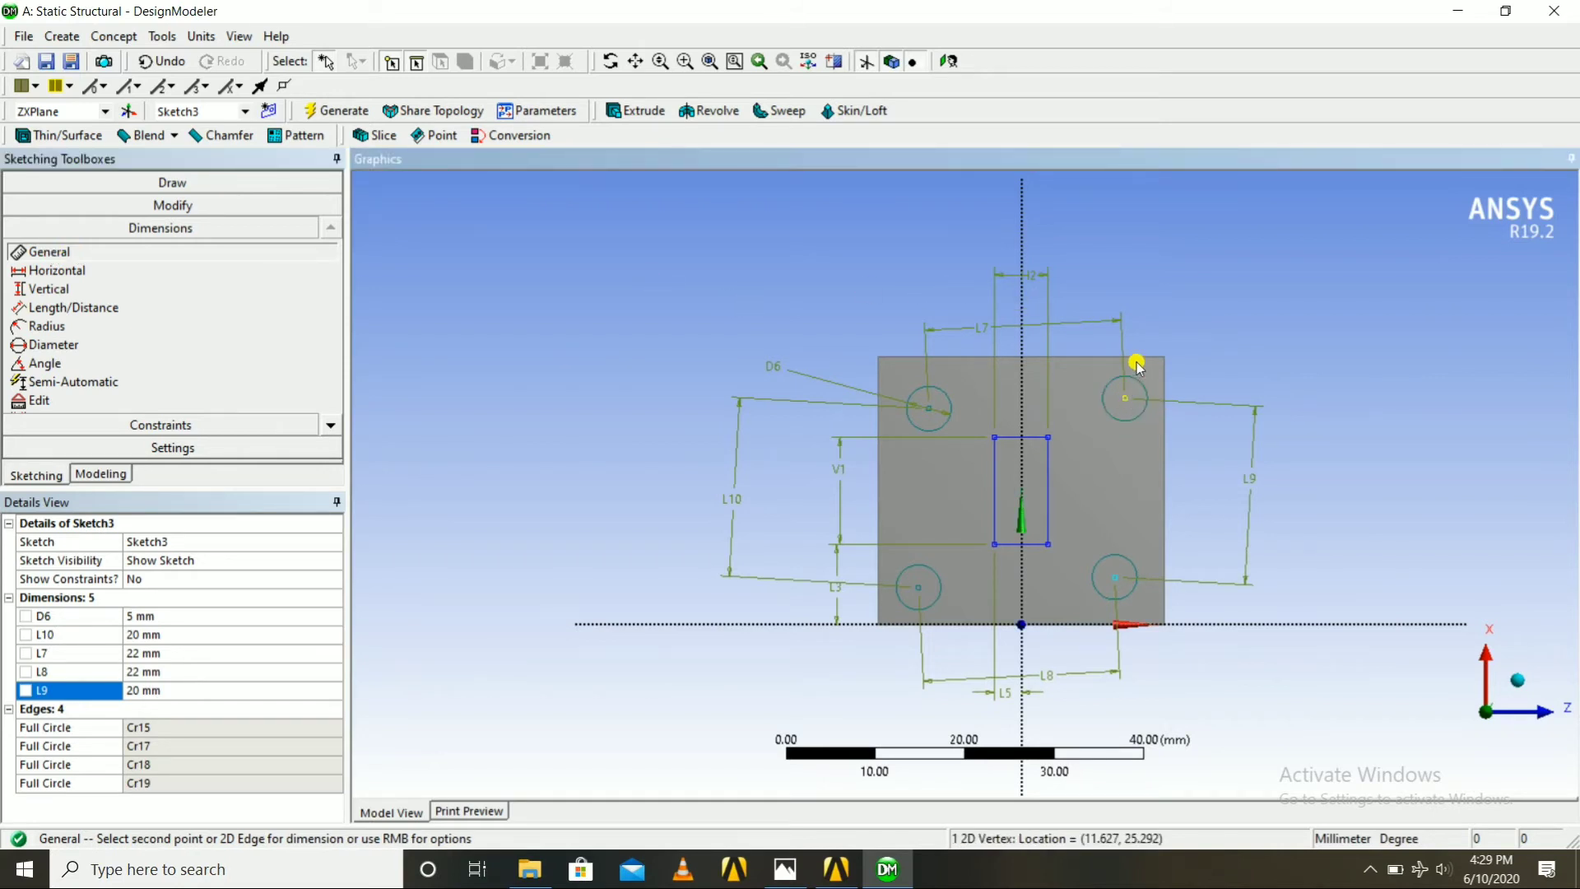
pyautogui.rightClick(1347, 388)
pyautogui.click(1388, 395)
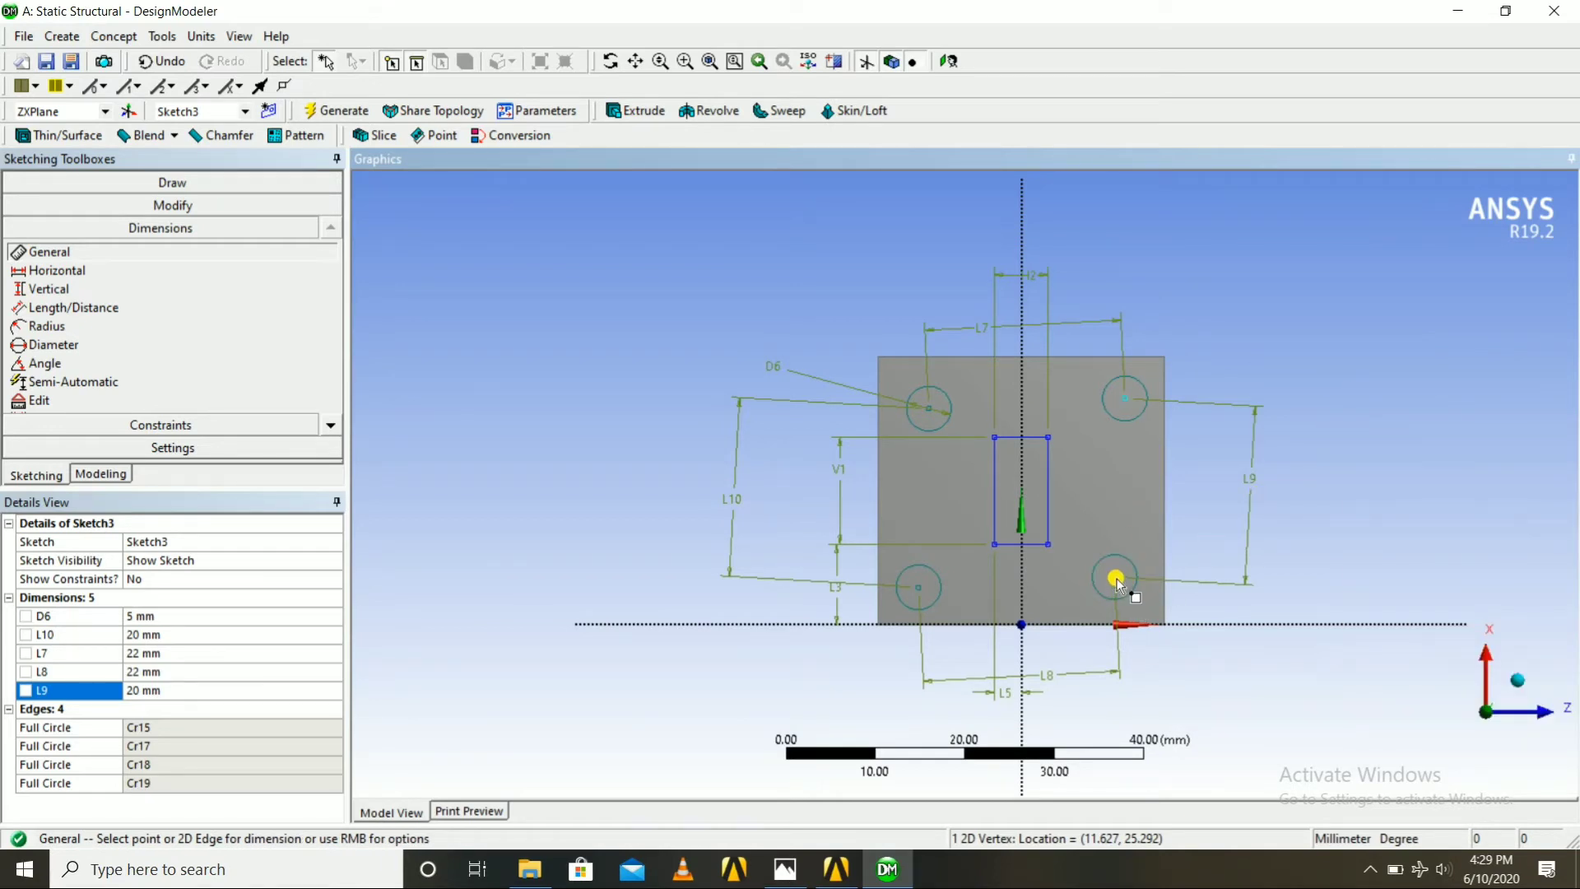
# Dimension the vertical distances from both lower hole centres to the horizontal axis
pyautogui.click(1184, 625)
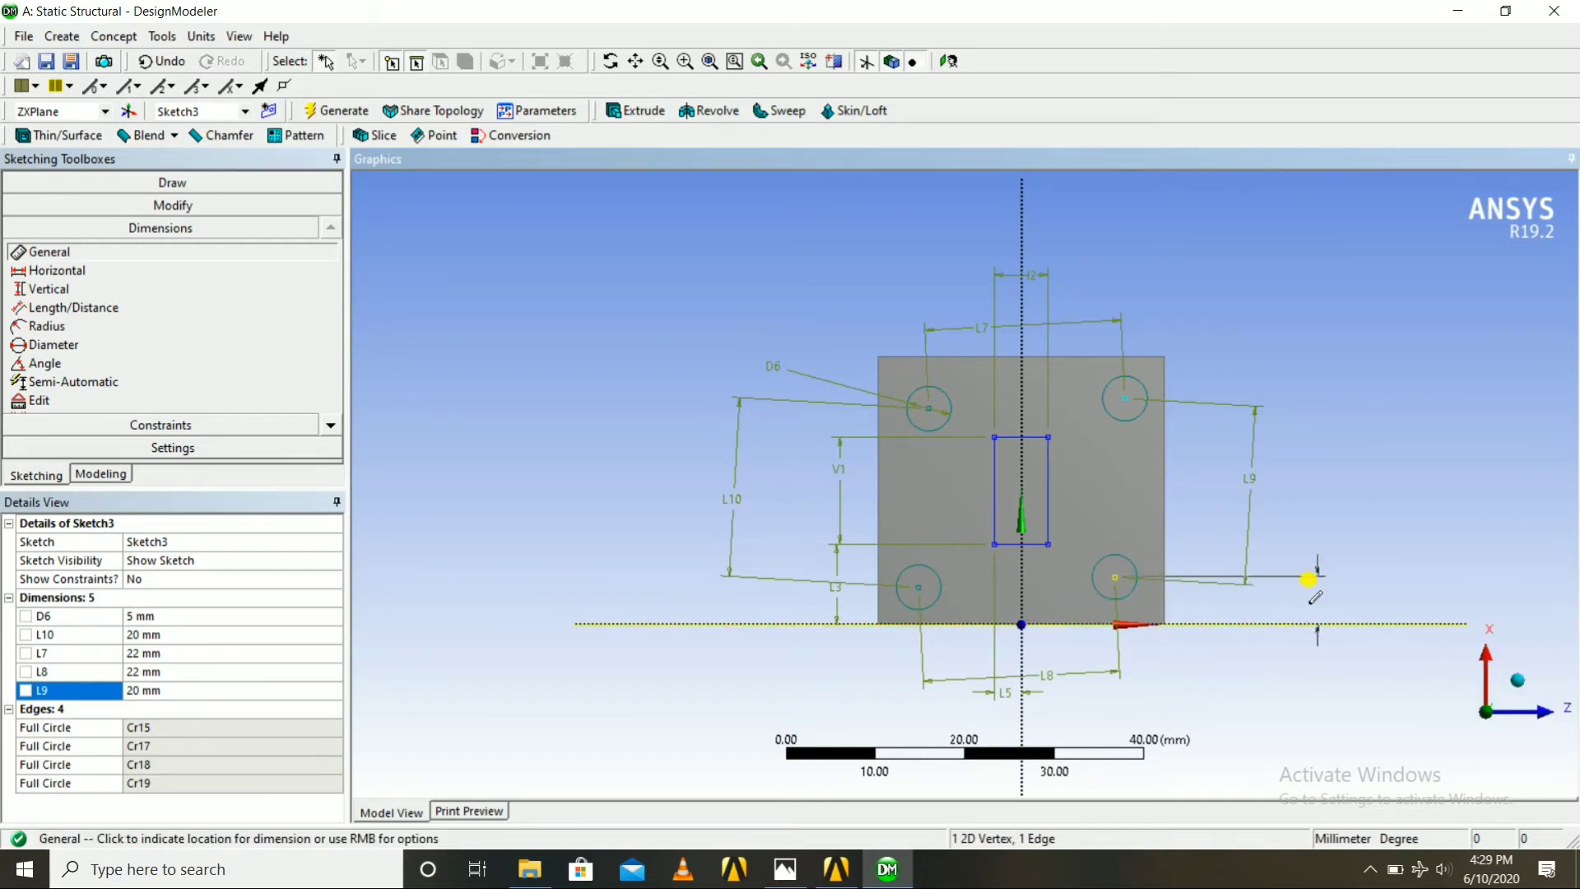
pyautogui.click(1352, 590)
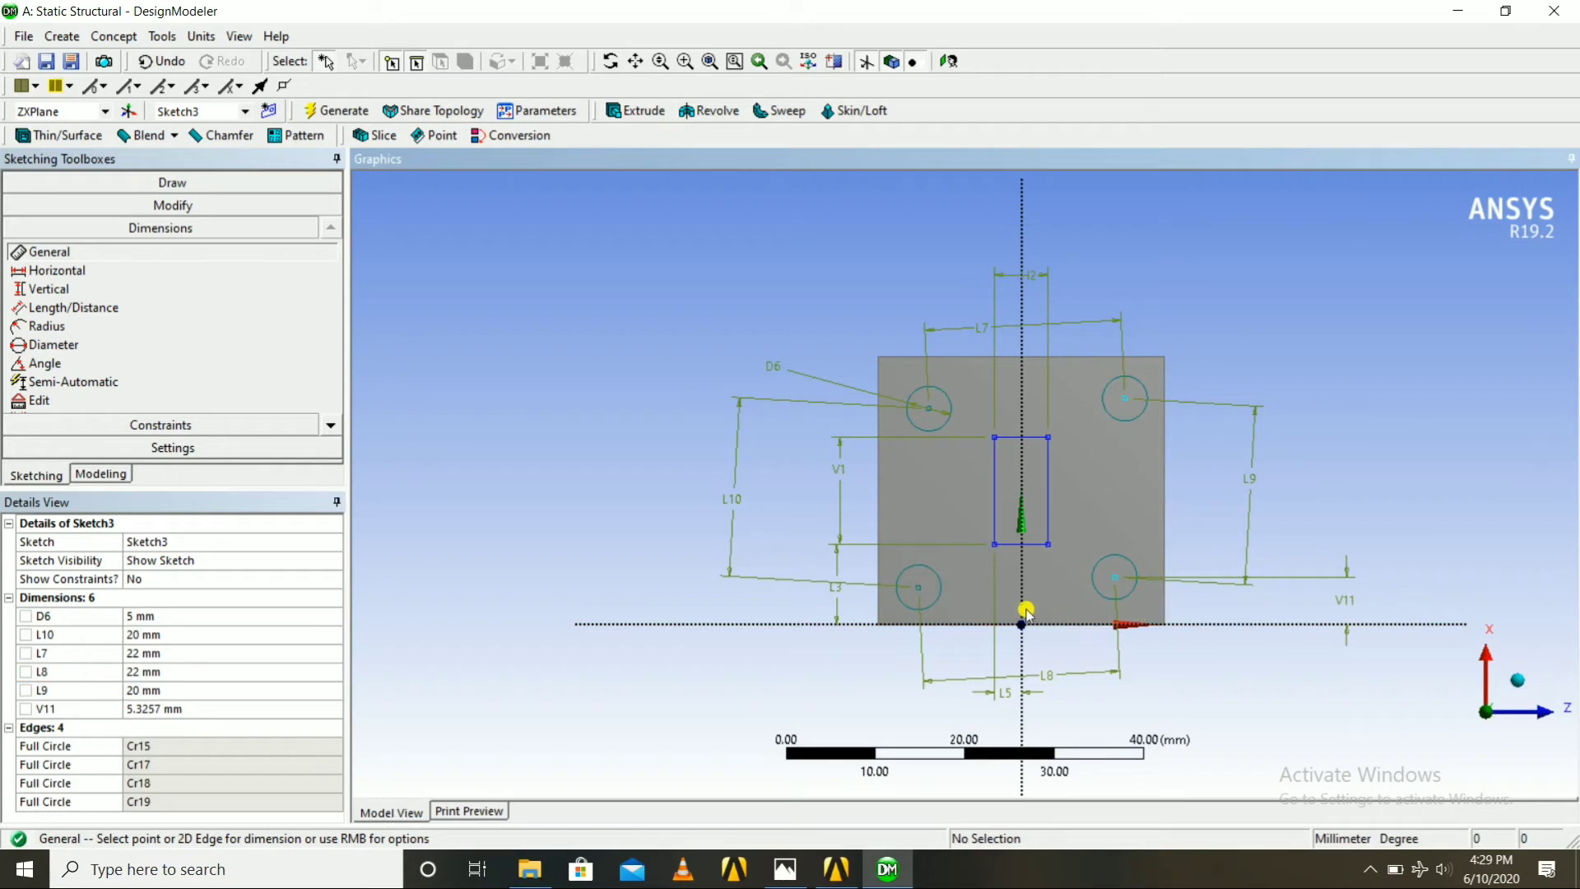
pyautogui.click(920, 589)
pyautogui.click(866, 624)
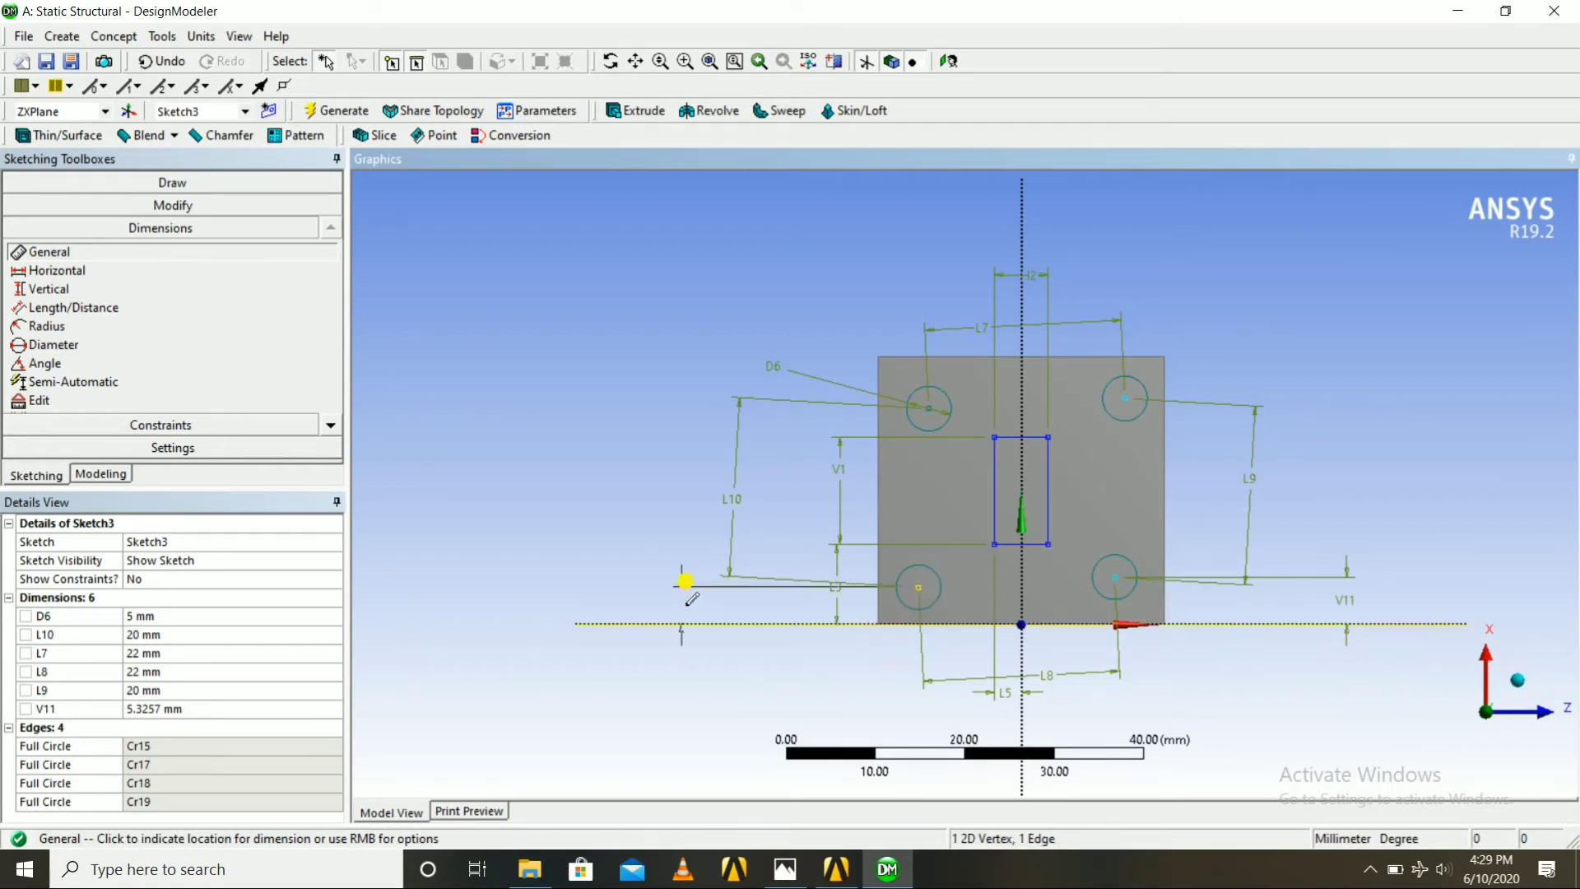
pyautogui.click(661, 605)
# Set both lower holes' vertical distances from the horizontal axis to 5 mm
pyautogui.click(123, 708)
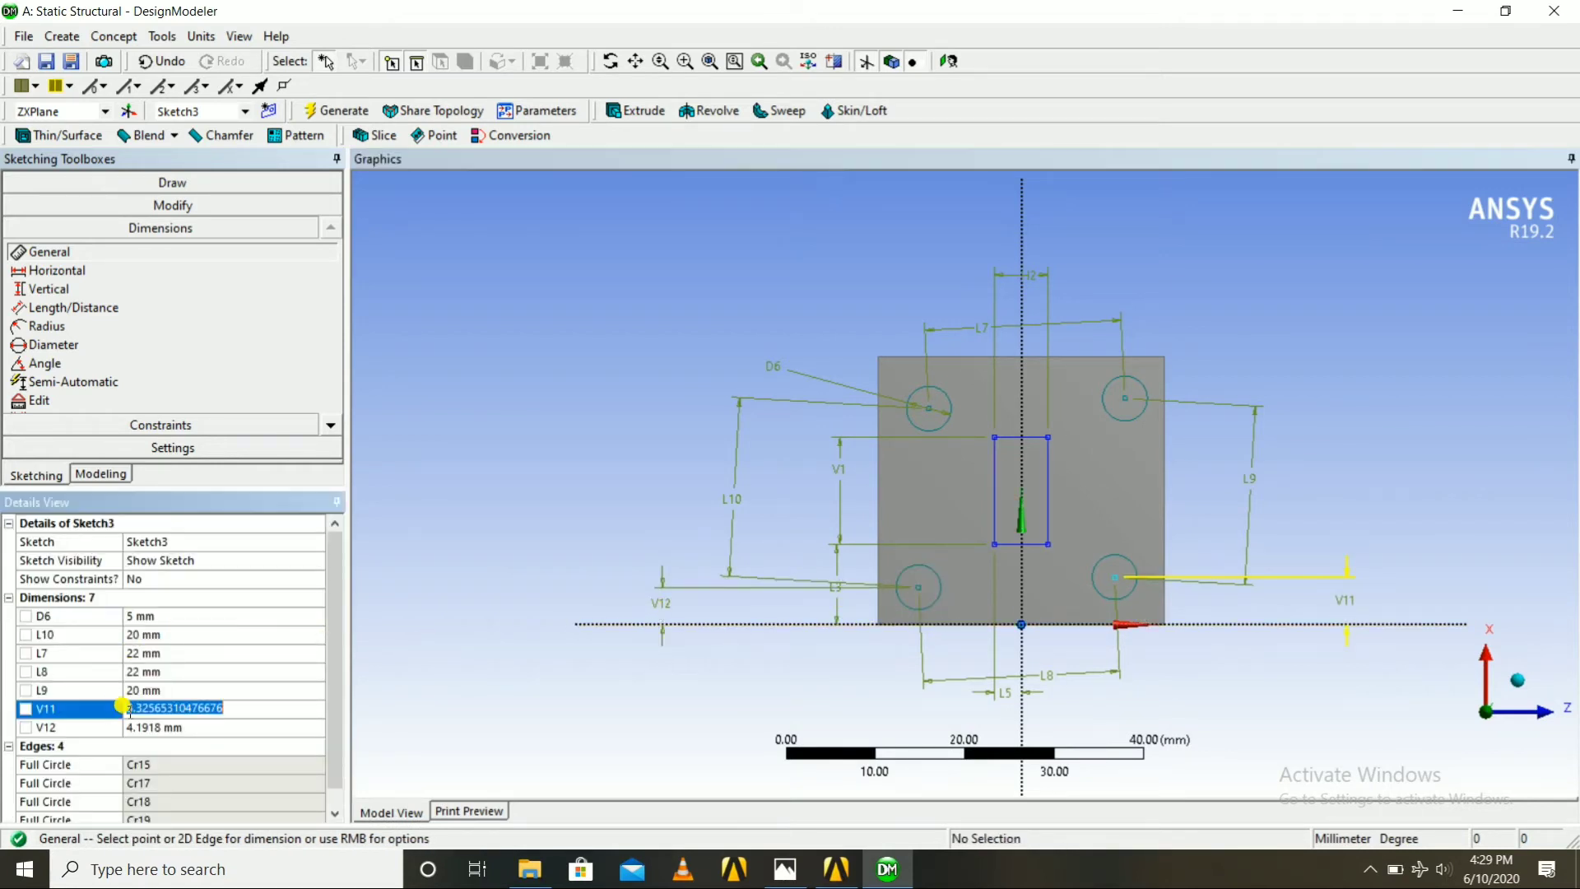
pyautogui.write('5')
pyautogui.press('Return')
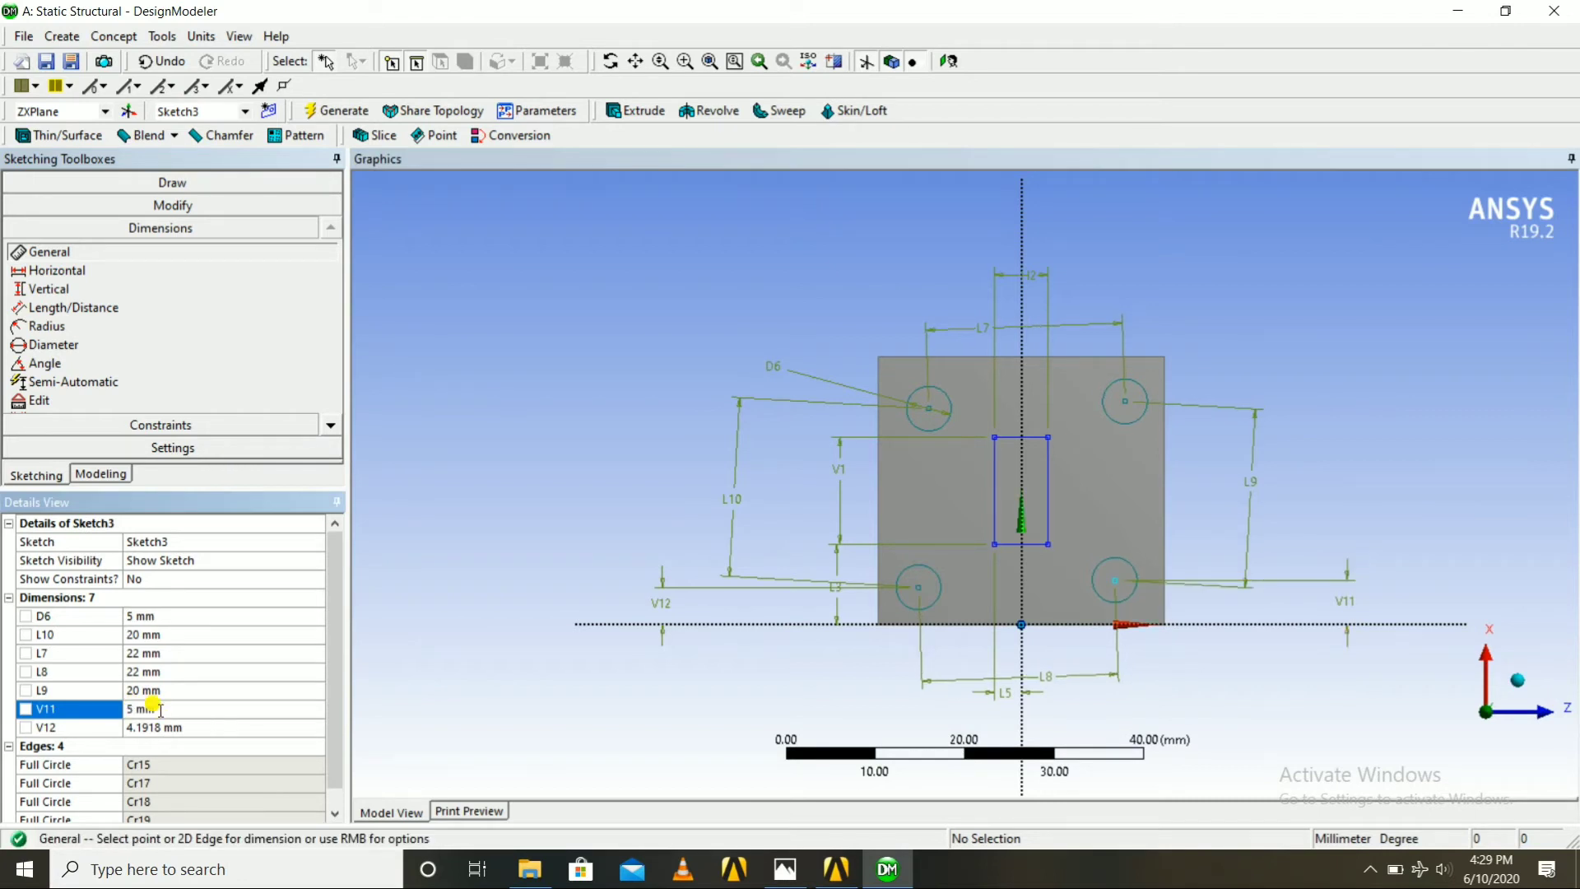
pyautogui.click(135, 726)
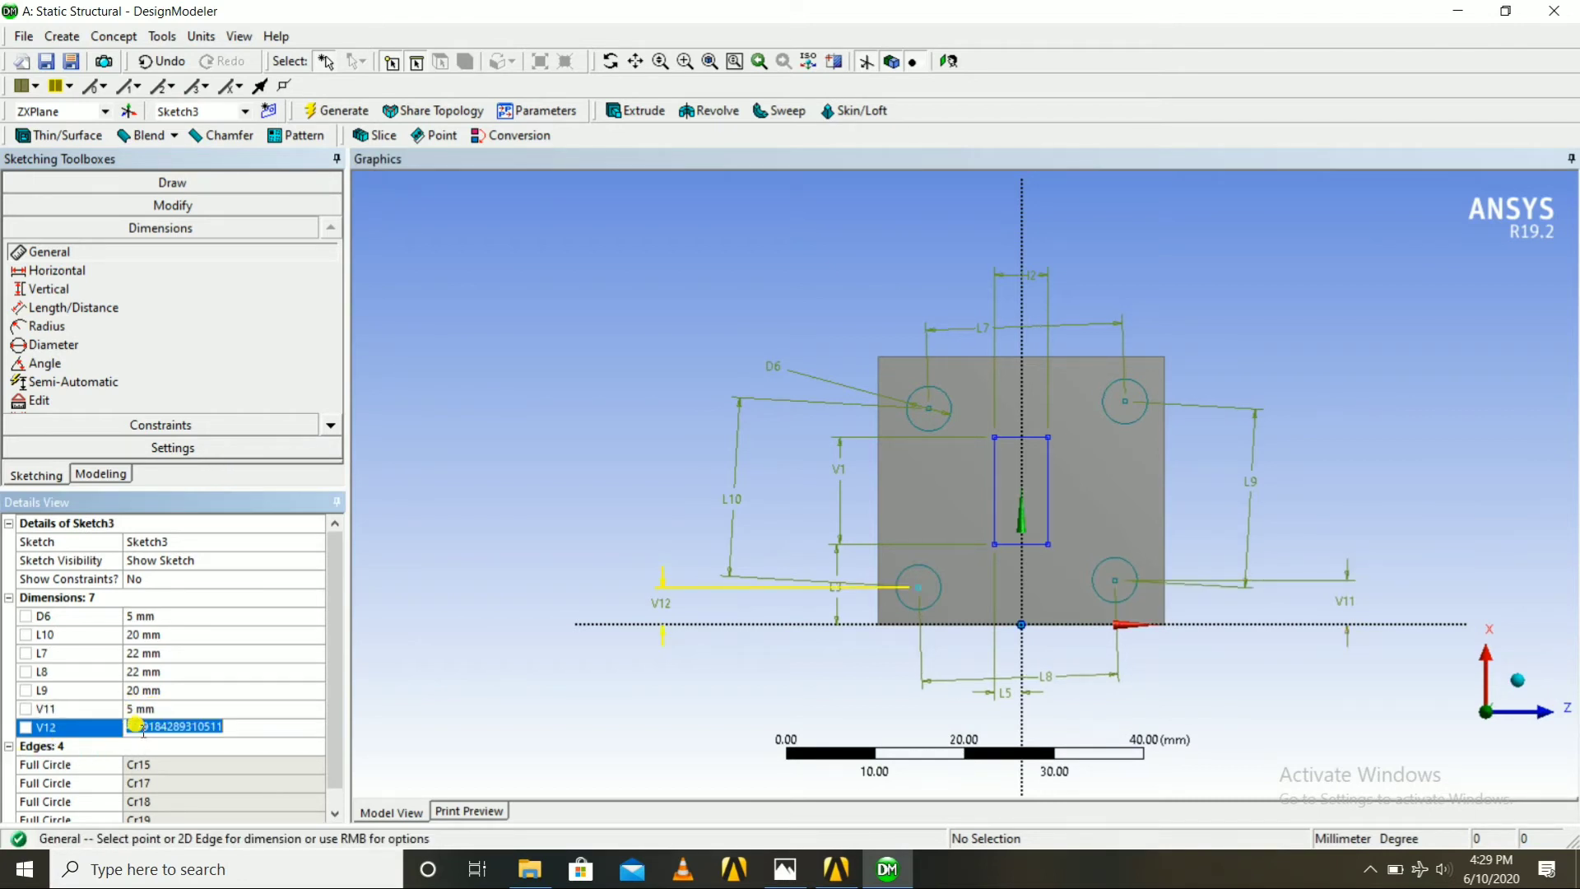
pyautogui.write('5')
pyautogui.press('Return')
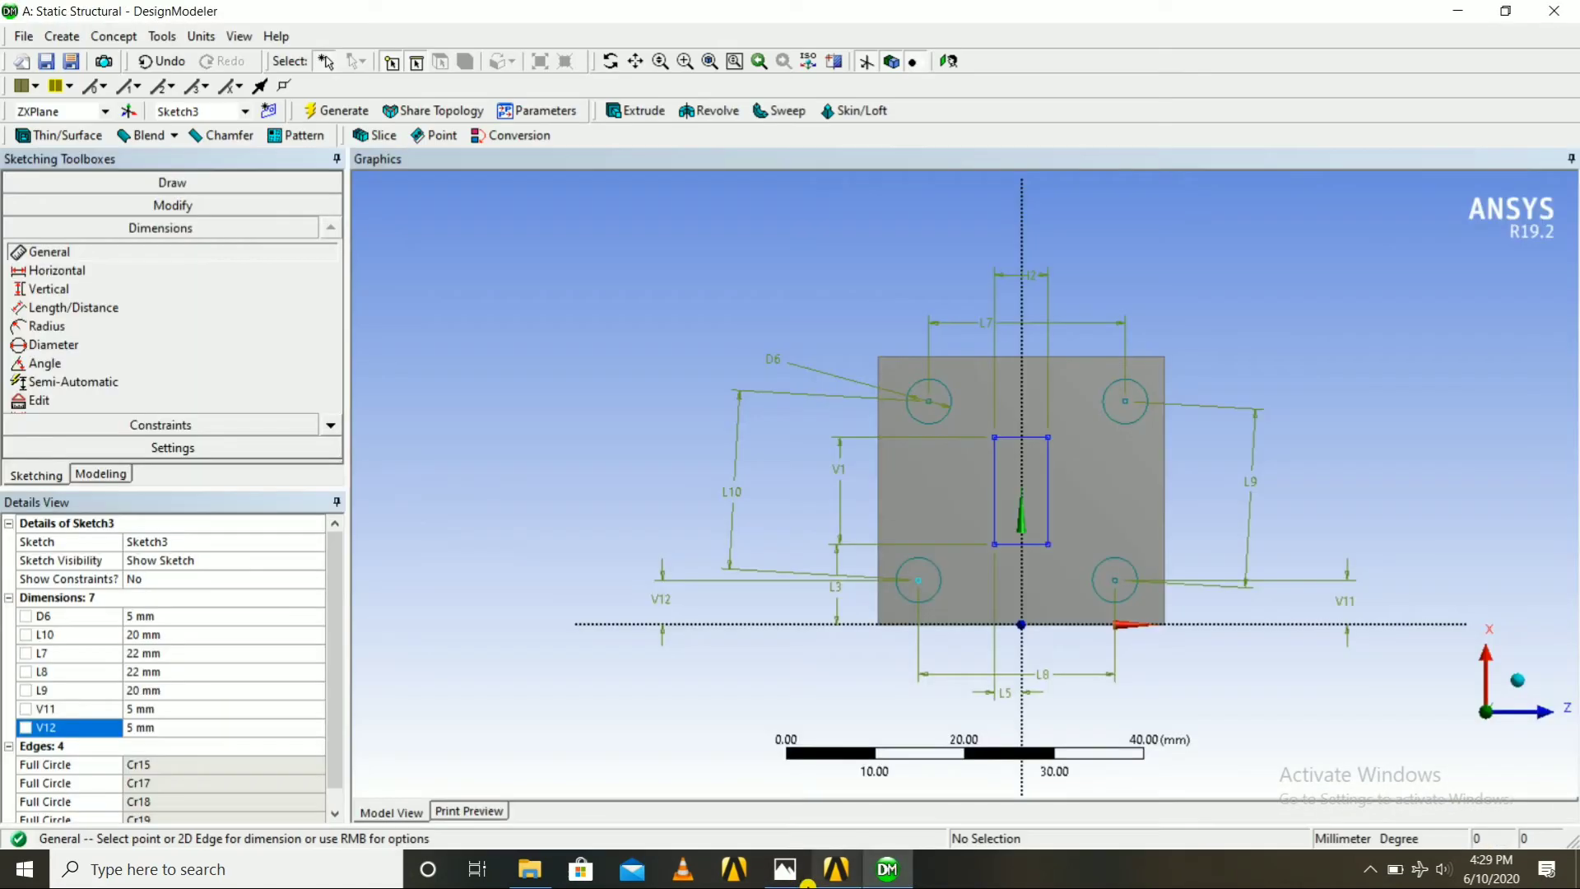
# Check the Photos drawing, then dimension both upper hole centres' horizontal distances from the vertical axis in DesignModeler
pyautogui.click(785, 870)
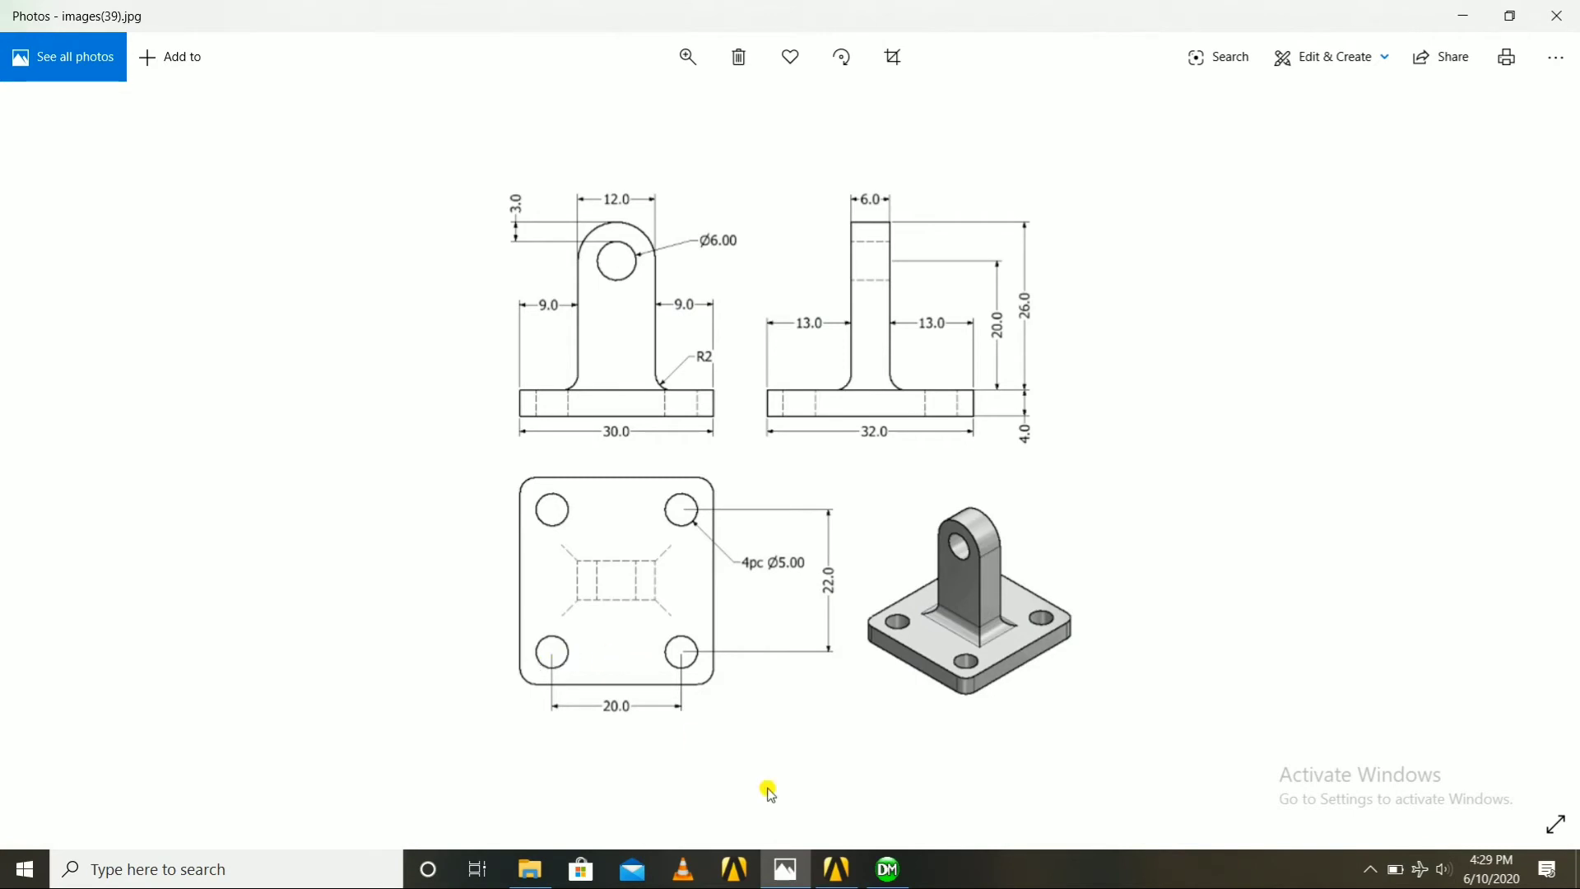
pyautogui.click(887, 870)
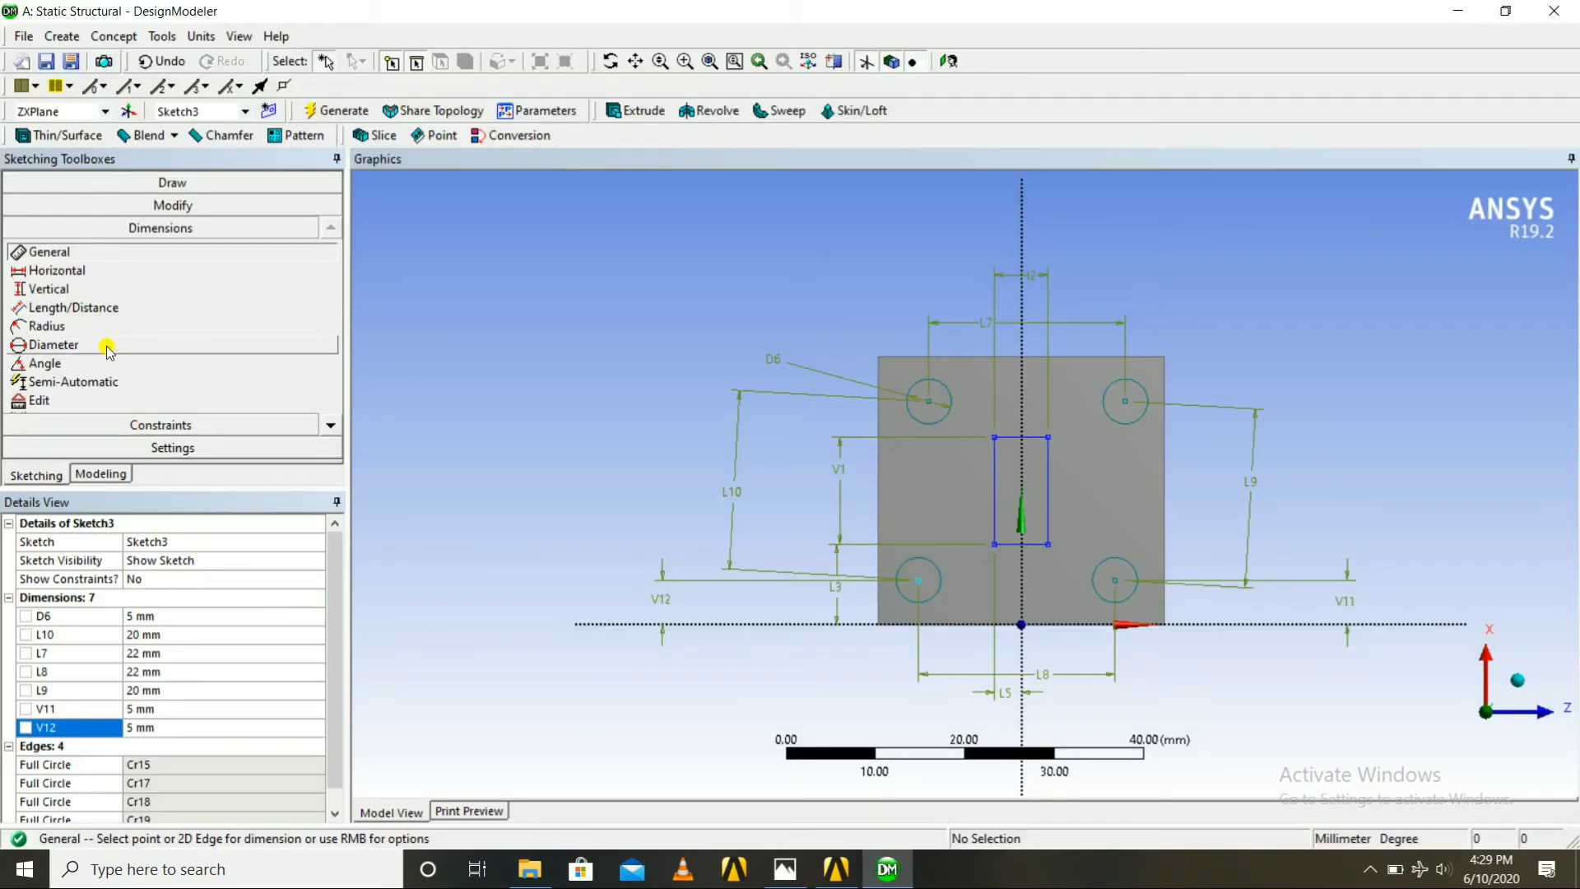
pyautogui.click(51, 257)
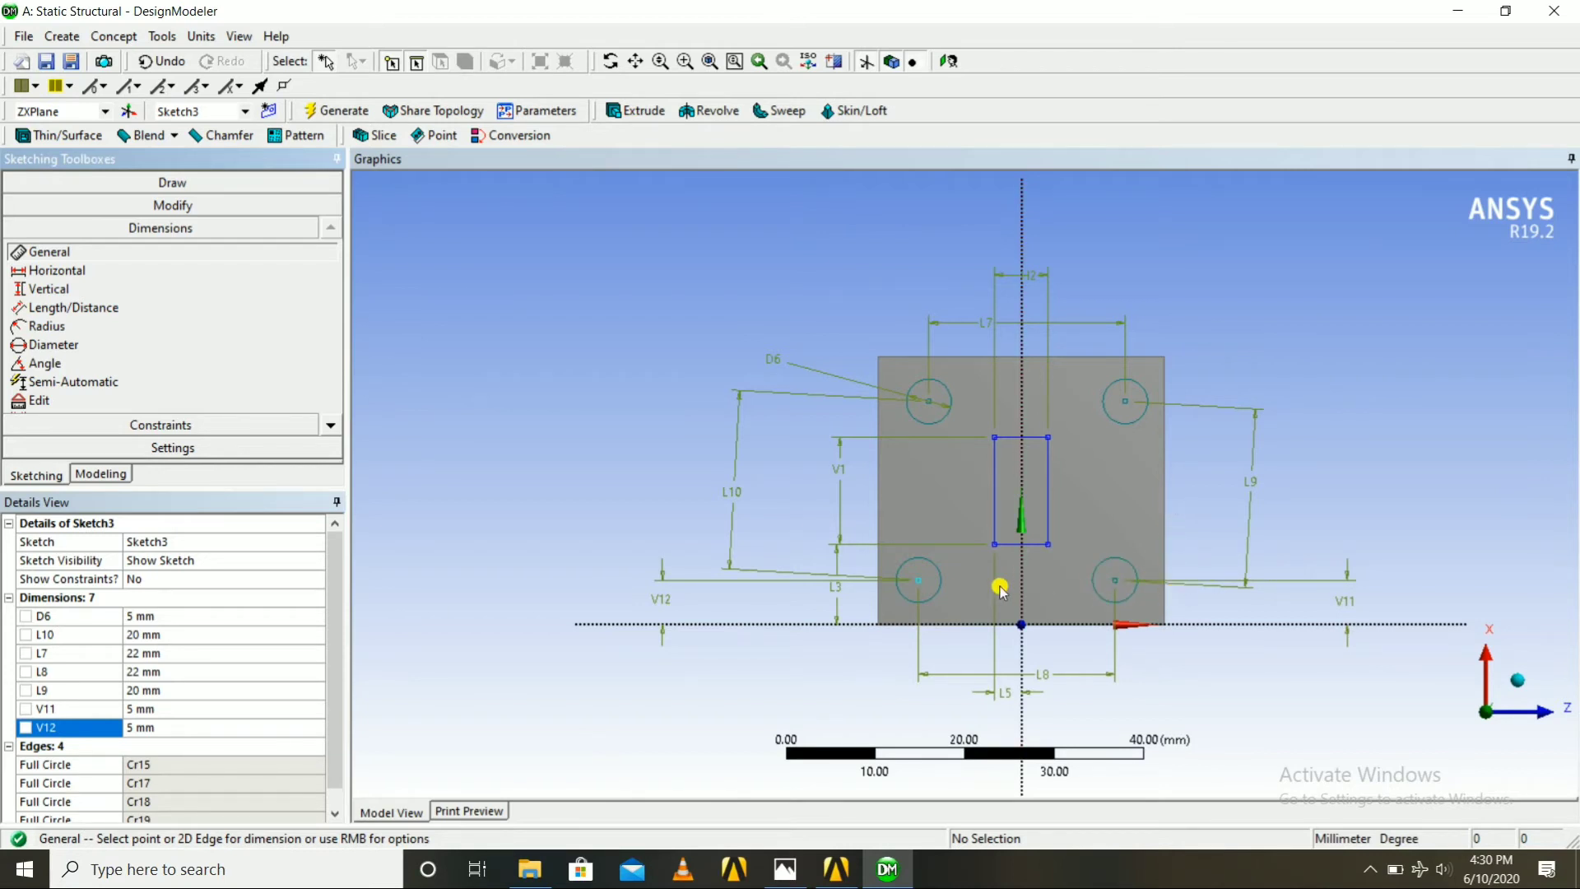
pyautogui.click(933, 403)
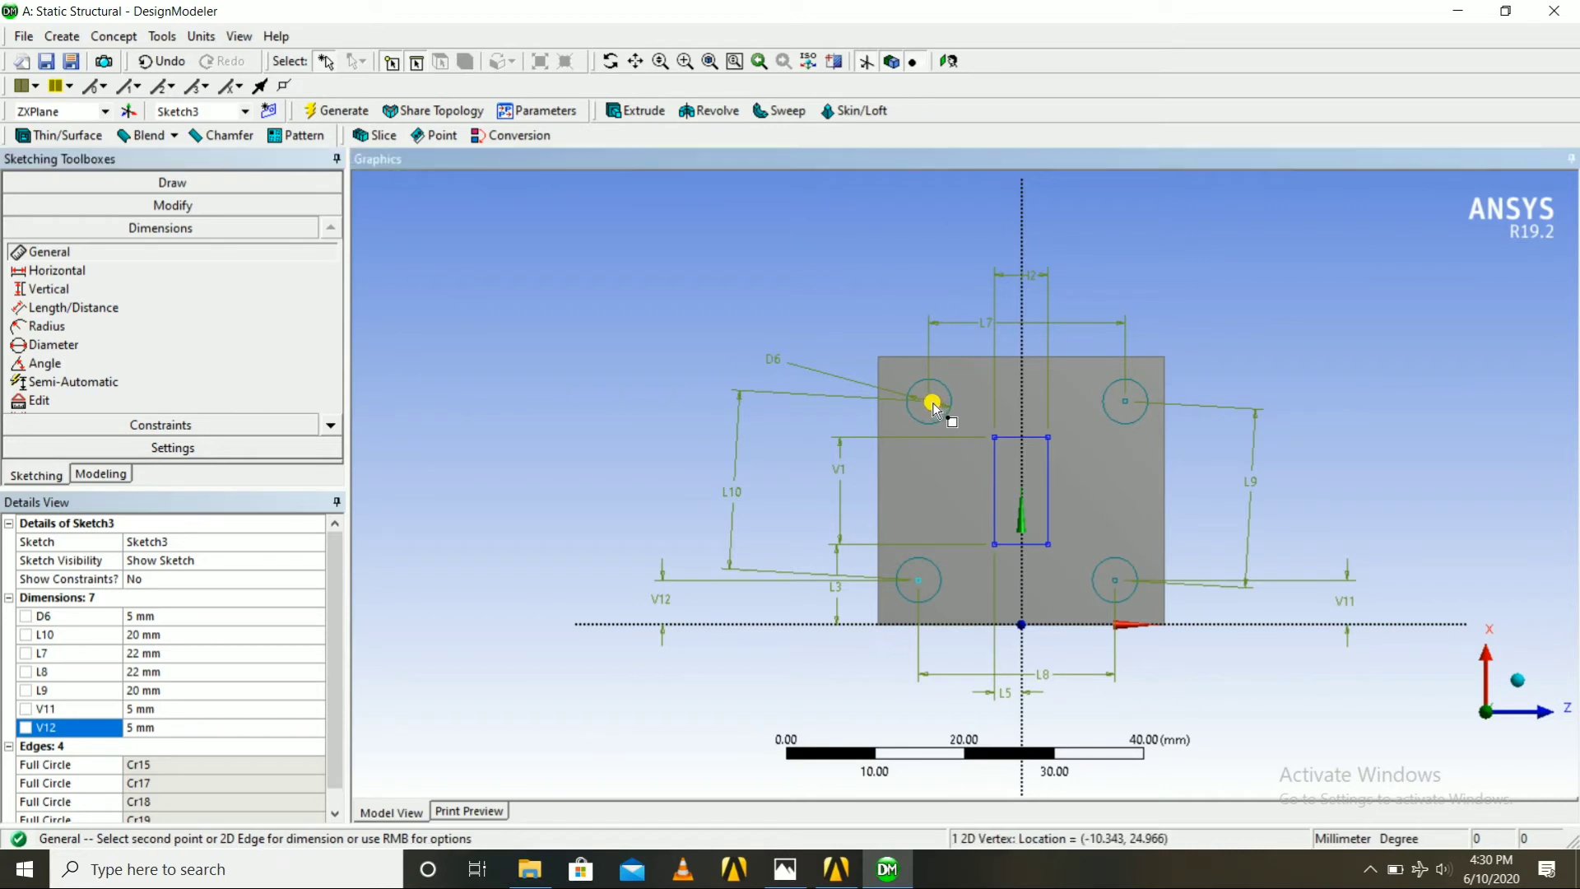
pyautogui.click(1022, 398)
pyautogui.click(953, 216)
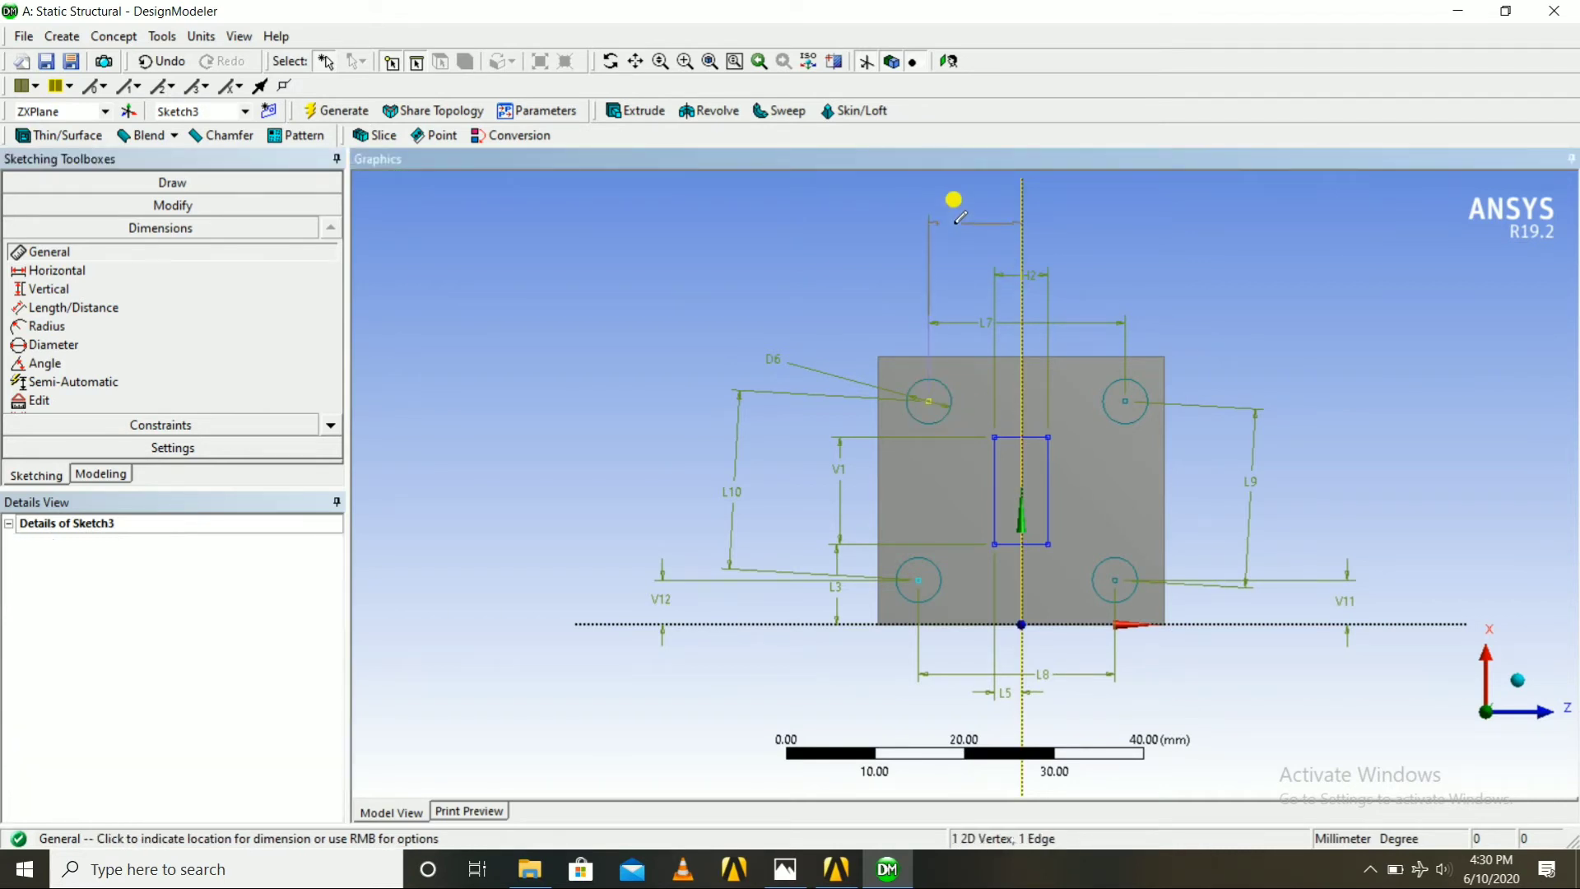
pyautogui.click(1127, 404)
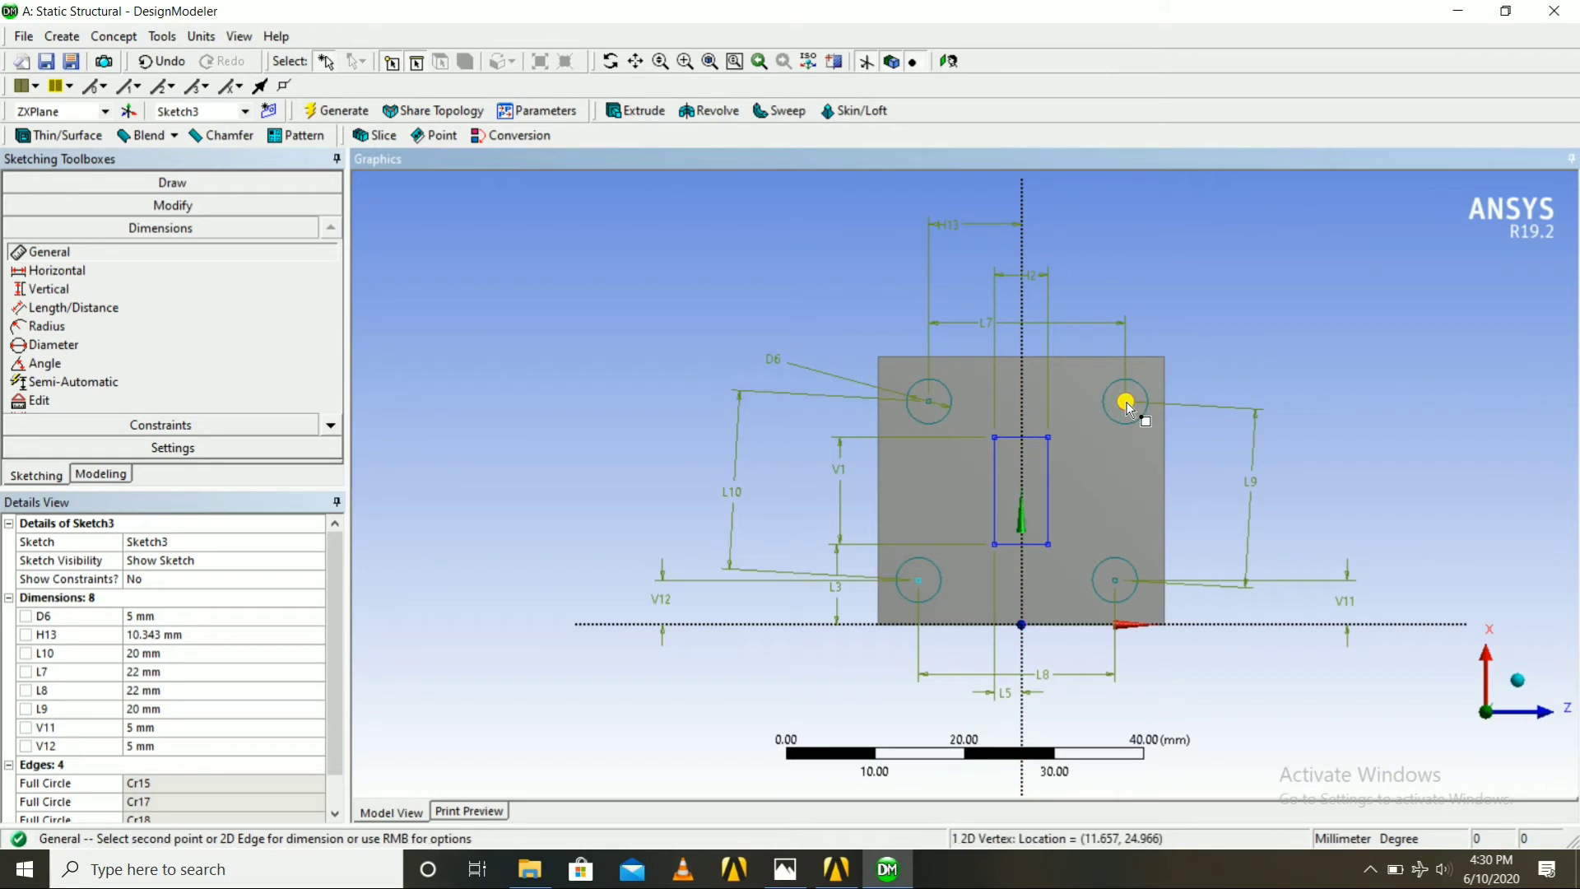
pyautogui.click(1022, 398)
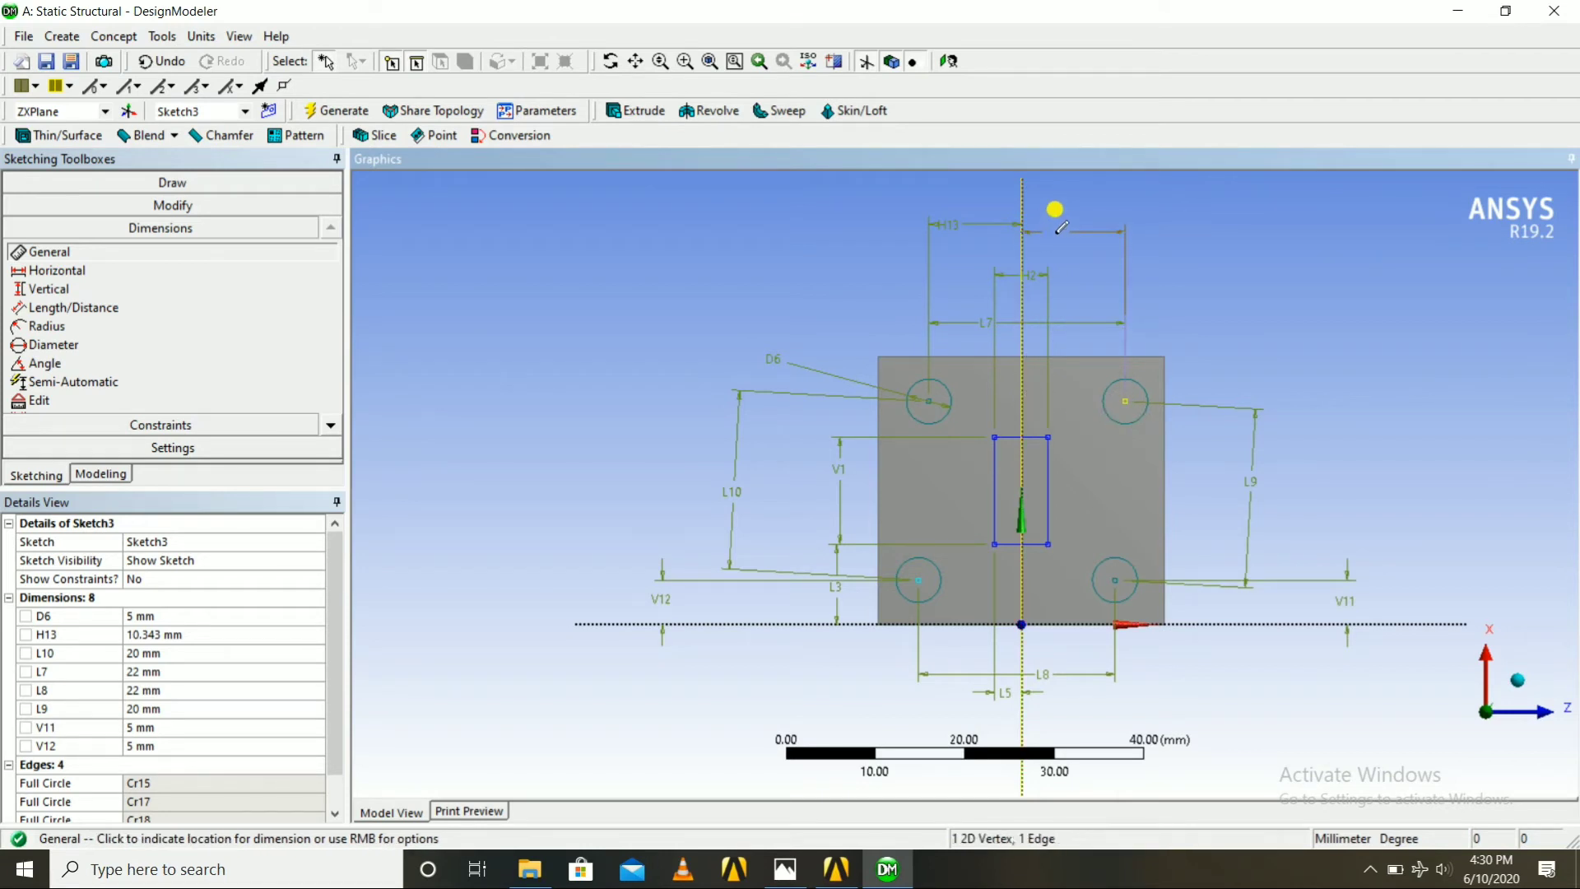
pyautogui.click(1053, 217)
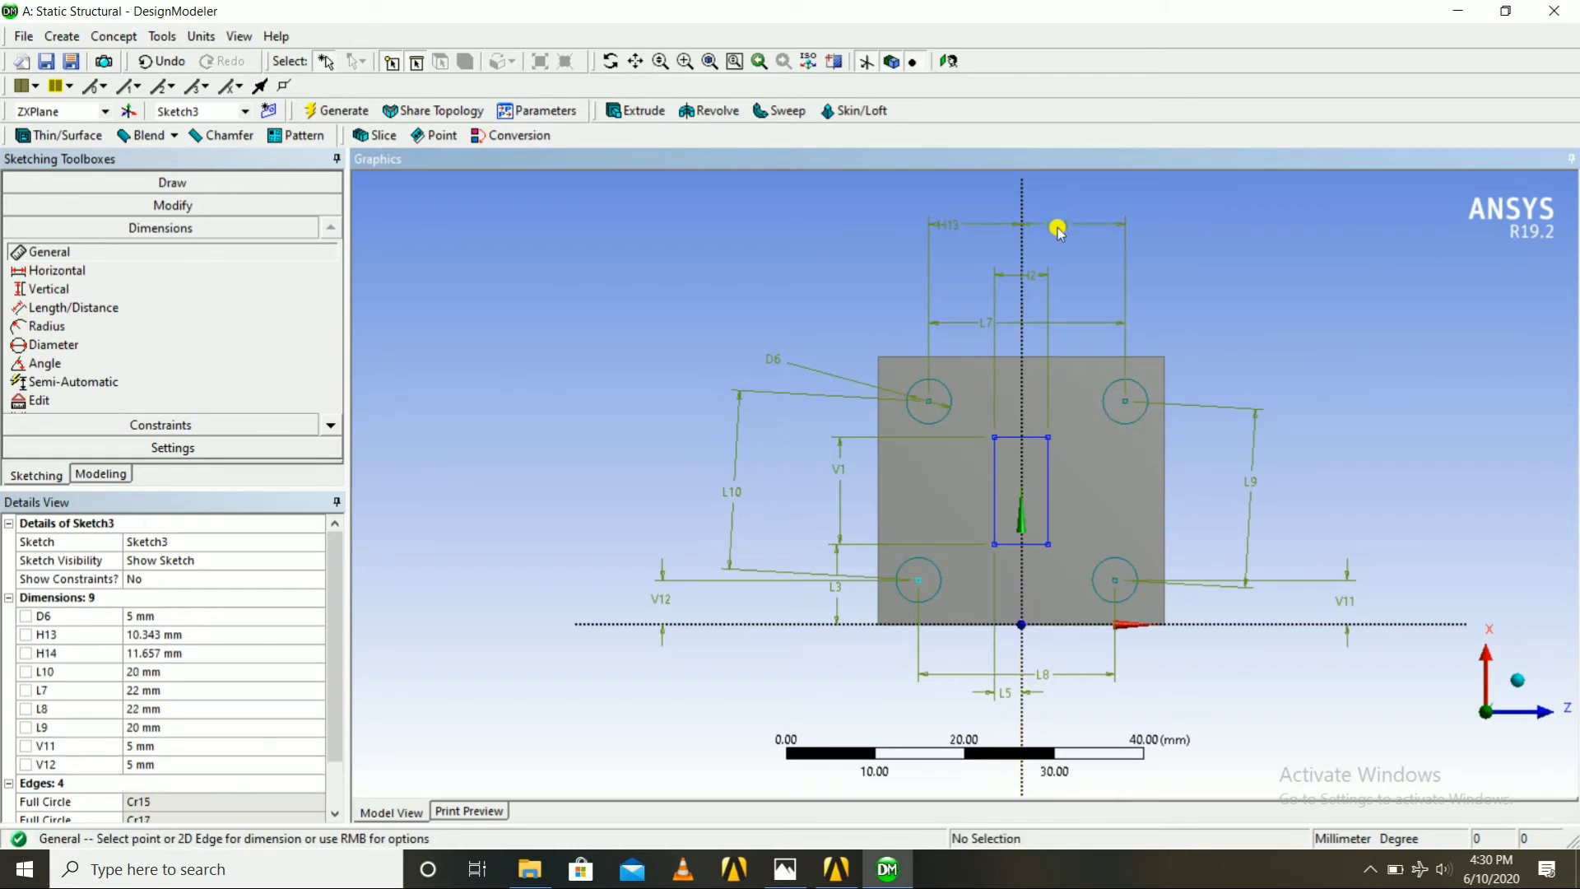
# Consult the Photos drawing, then try an 8 mm distance from the upper-left hole to the vertical axis in DesignModeler and undo it
pyautogui.click(892, 871)
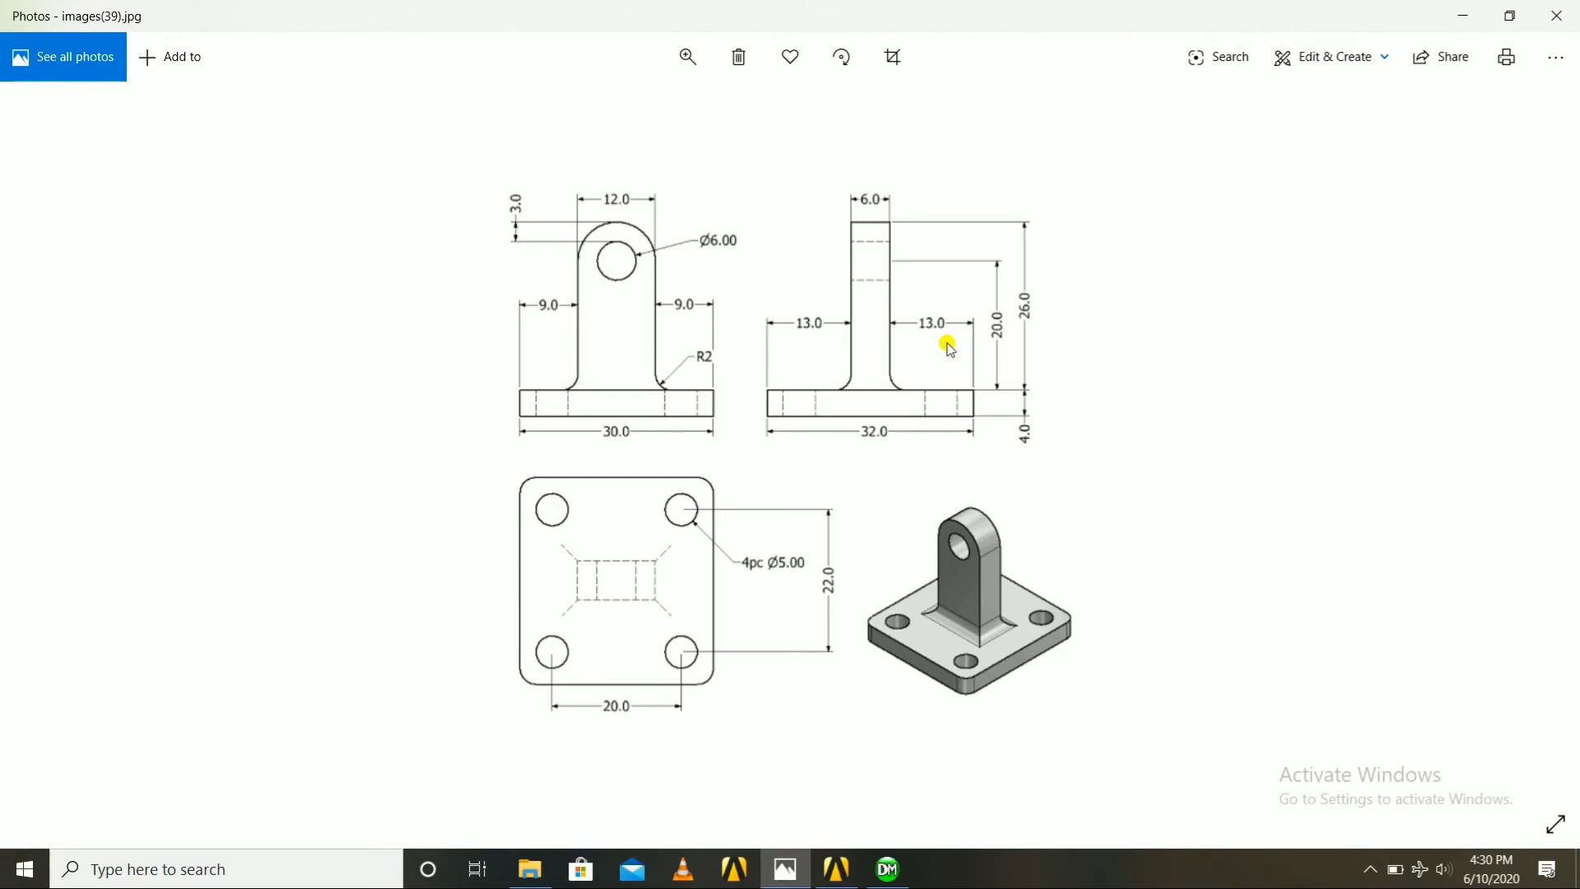
pyautogui.click(886, 871)
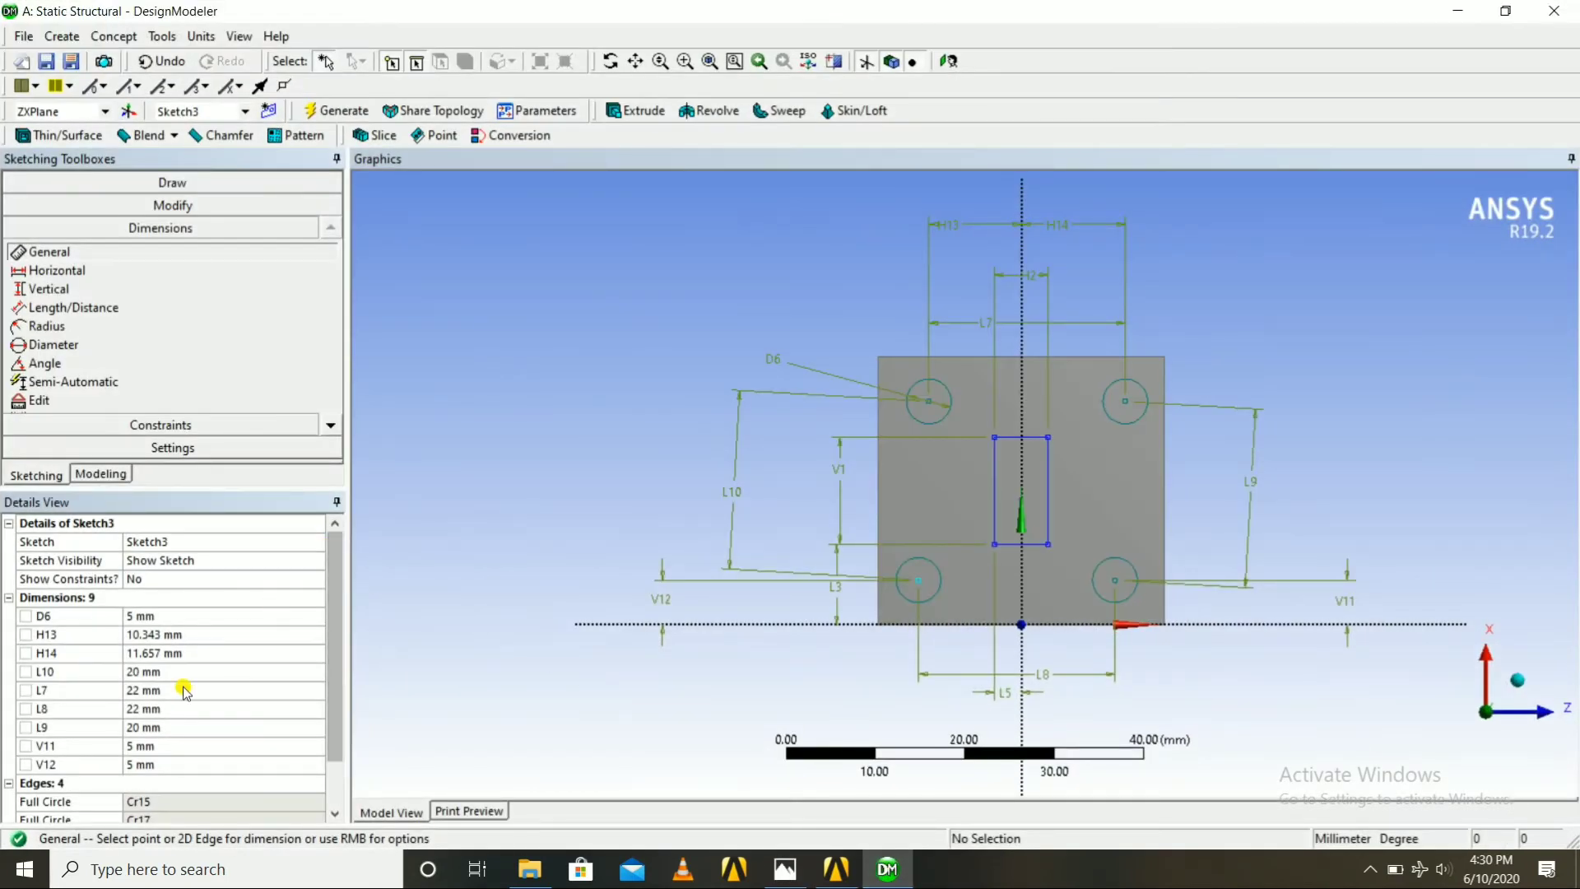
pyautogui.click(156, 636)
pyautogui.write('8')
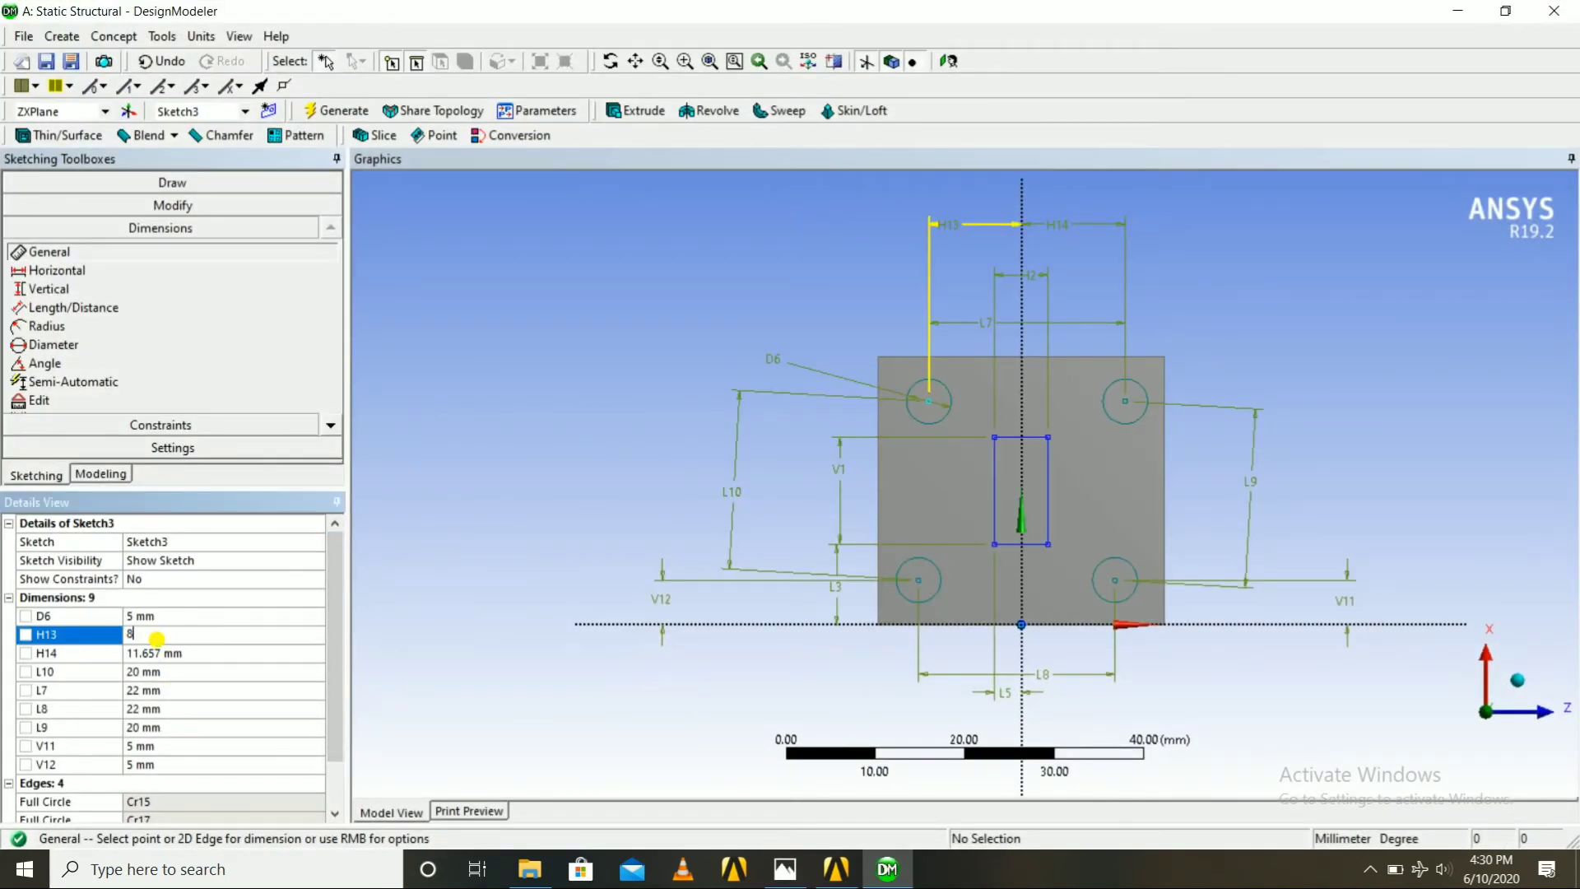
pyautogui.press('Return')
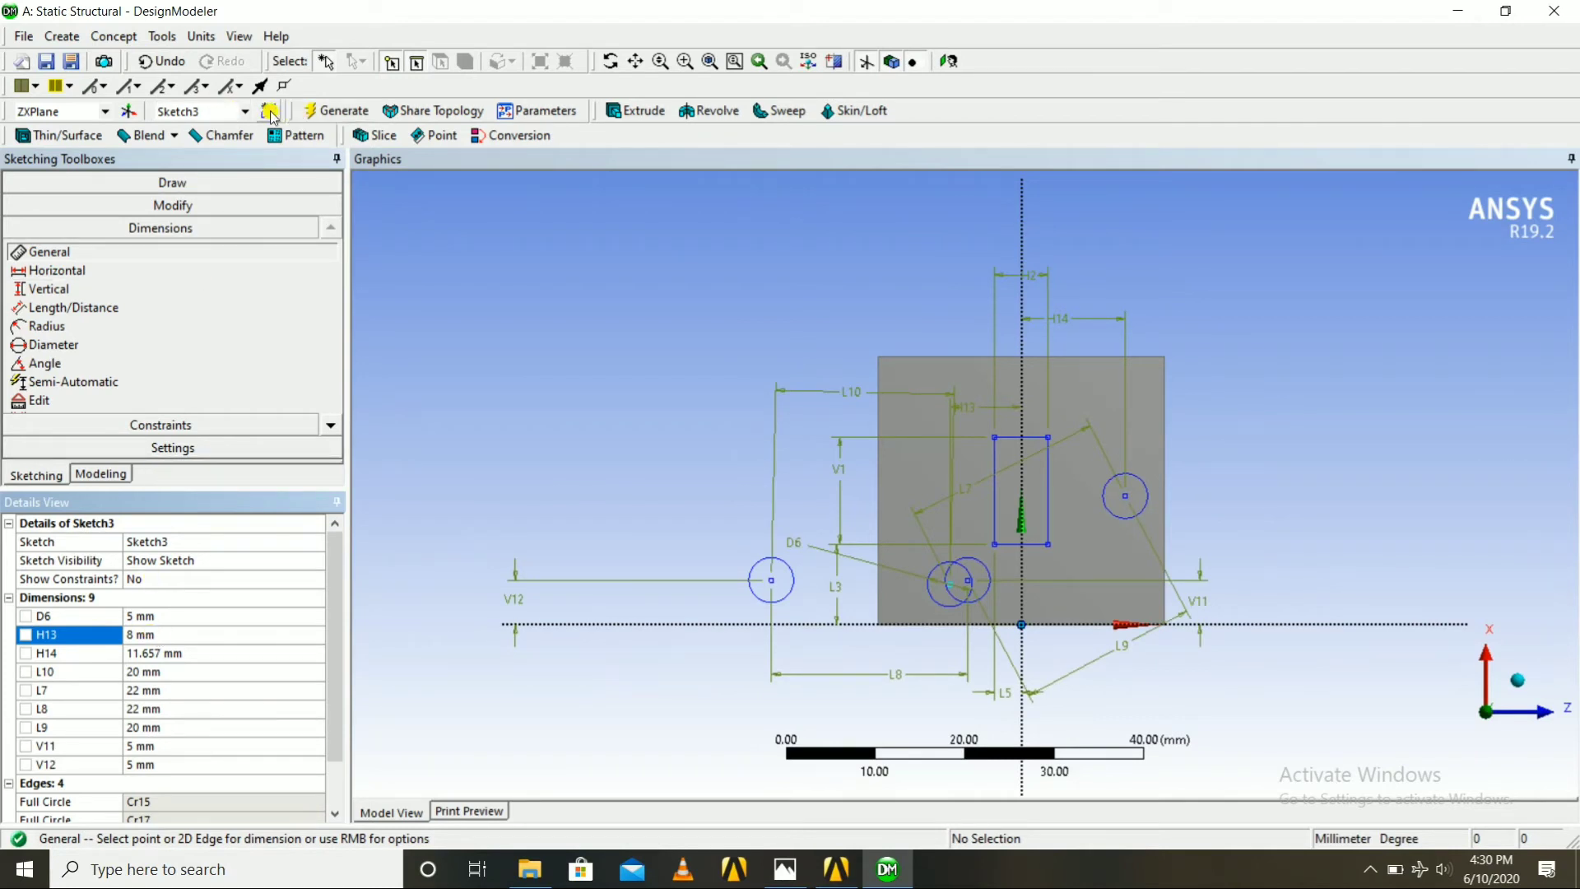
pyautogui.click(162, 60)
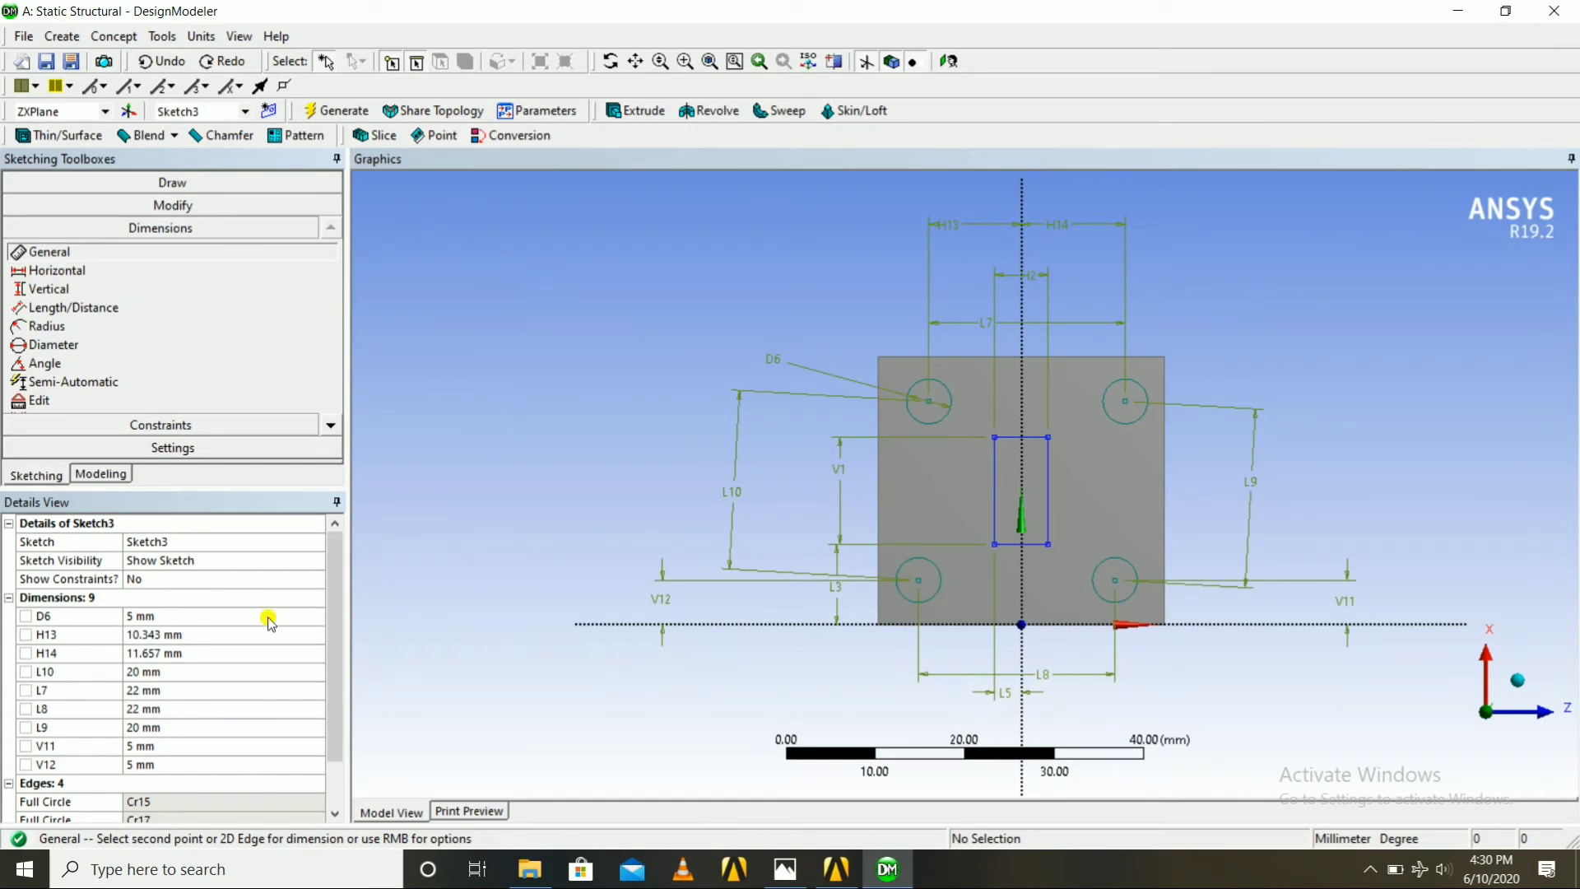
# Retry the 8 mm distance between the upper-left hole's centre and the vertical axis, then undo the change
pyautogui.click(133, 629)
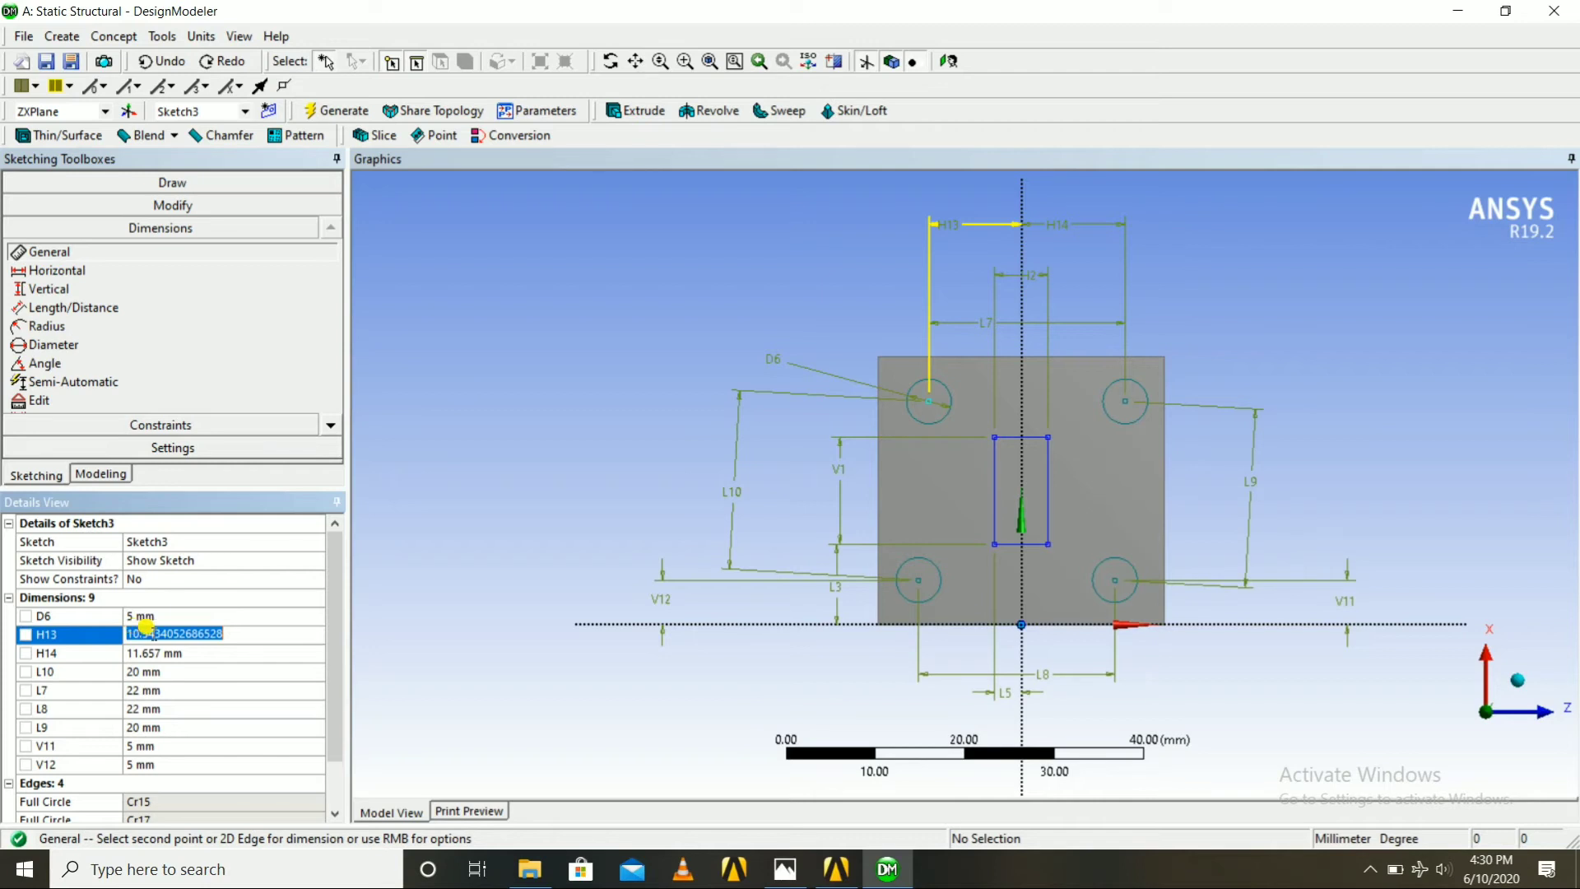
pyautogui.write('8')
pyautogui.press('Return')
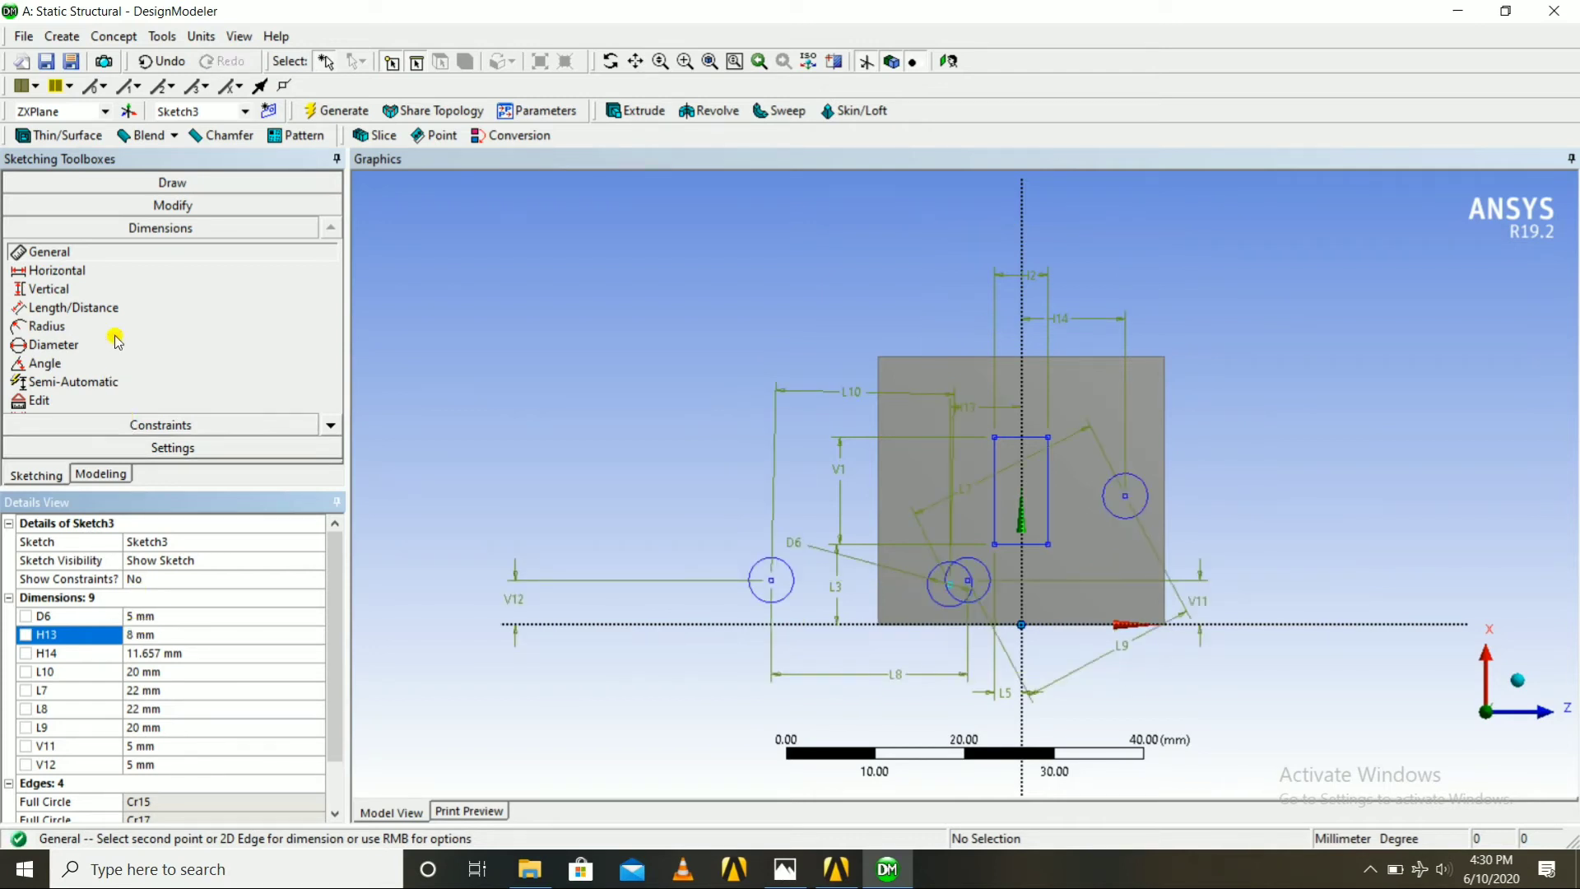
pyautogui.click(164, 62)
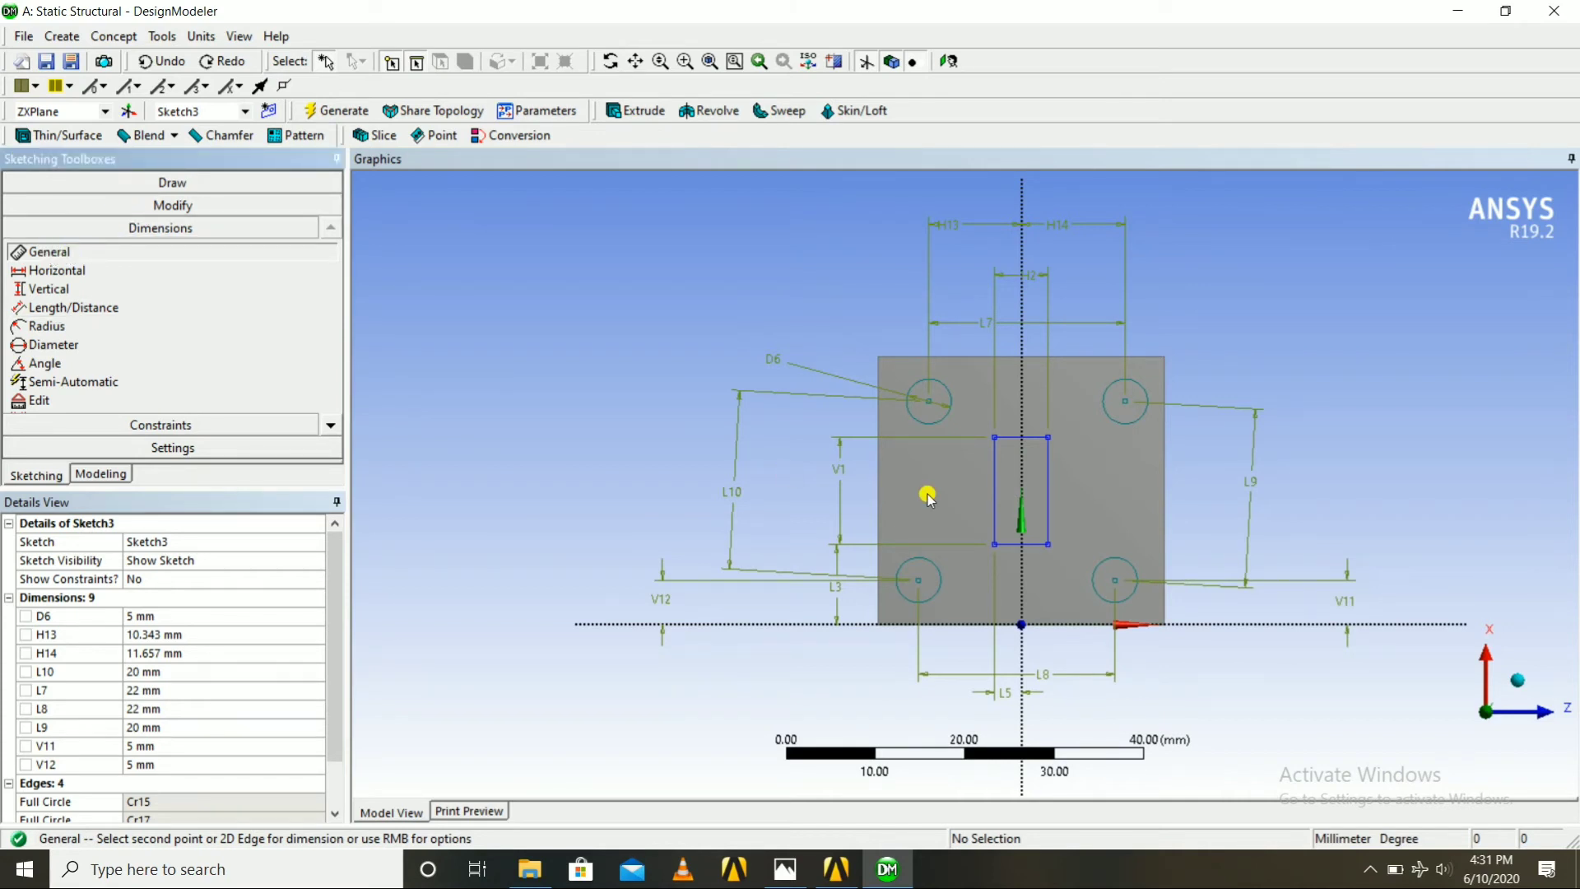
# Try to dimension the horizontal distance from each lower hole's centre to the vertical axis
pyautogui.click(924, 583)
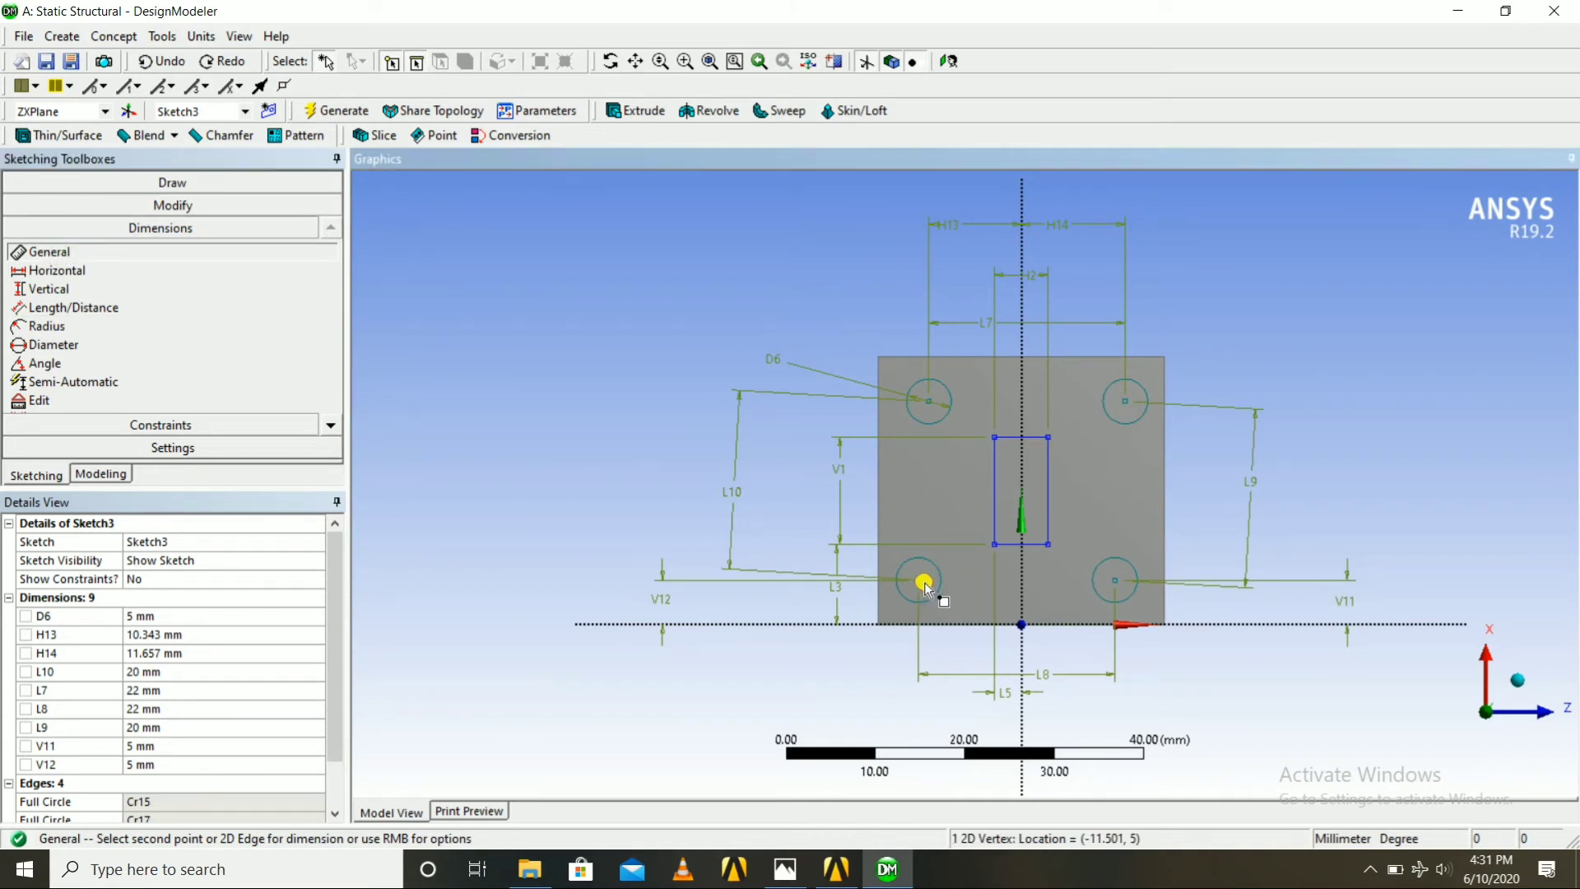
pyautogui.click(1019, 594)
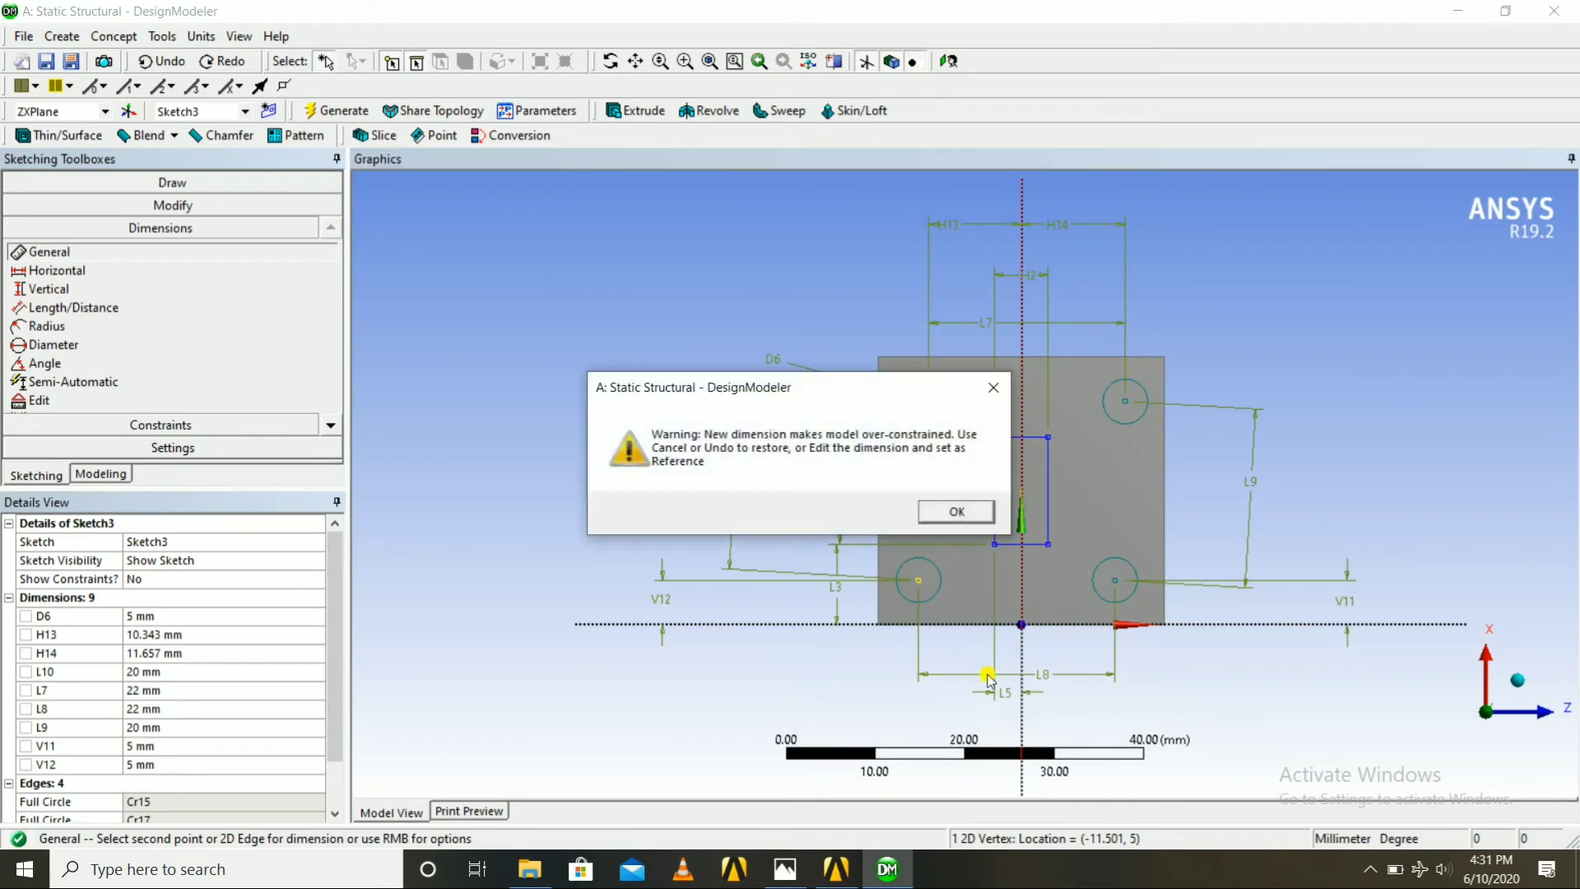
pyautogui.click(1003, 384)
pyautogui.rightClick(619, 364)
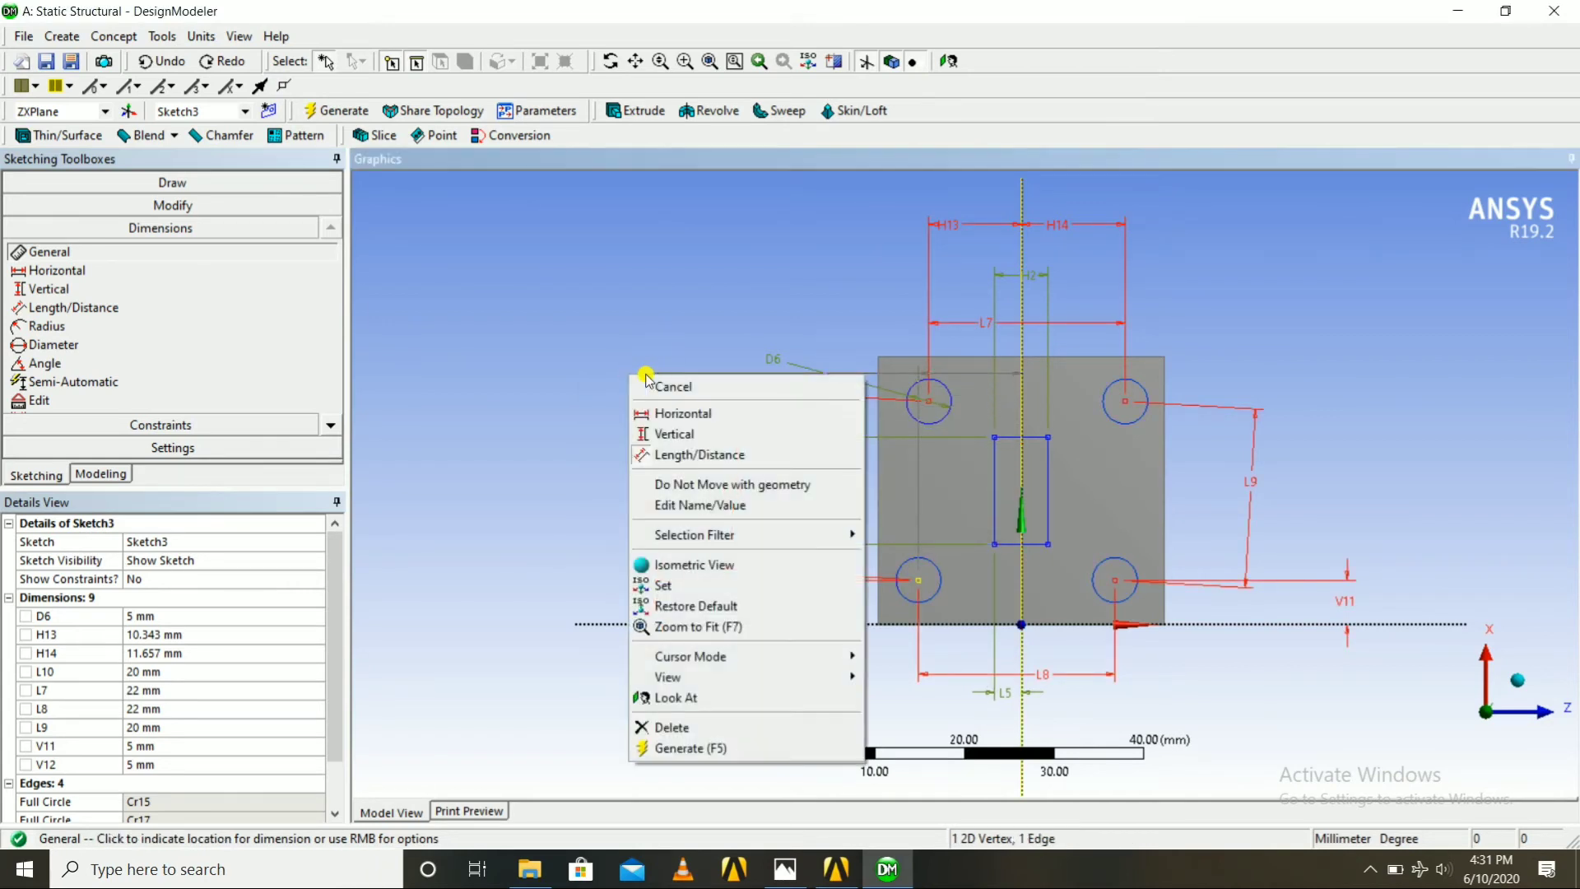
pyautogui.click(651, 382)
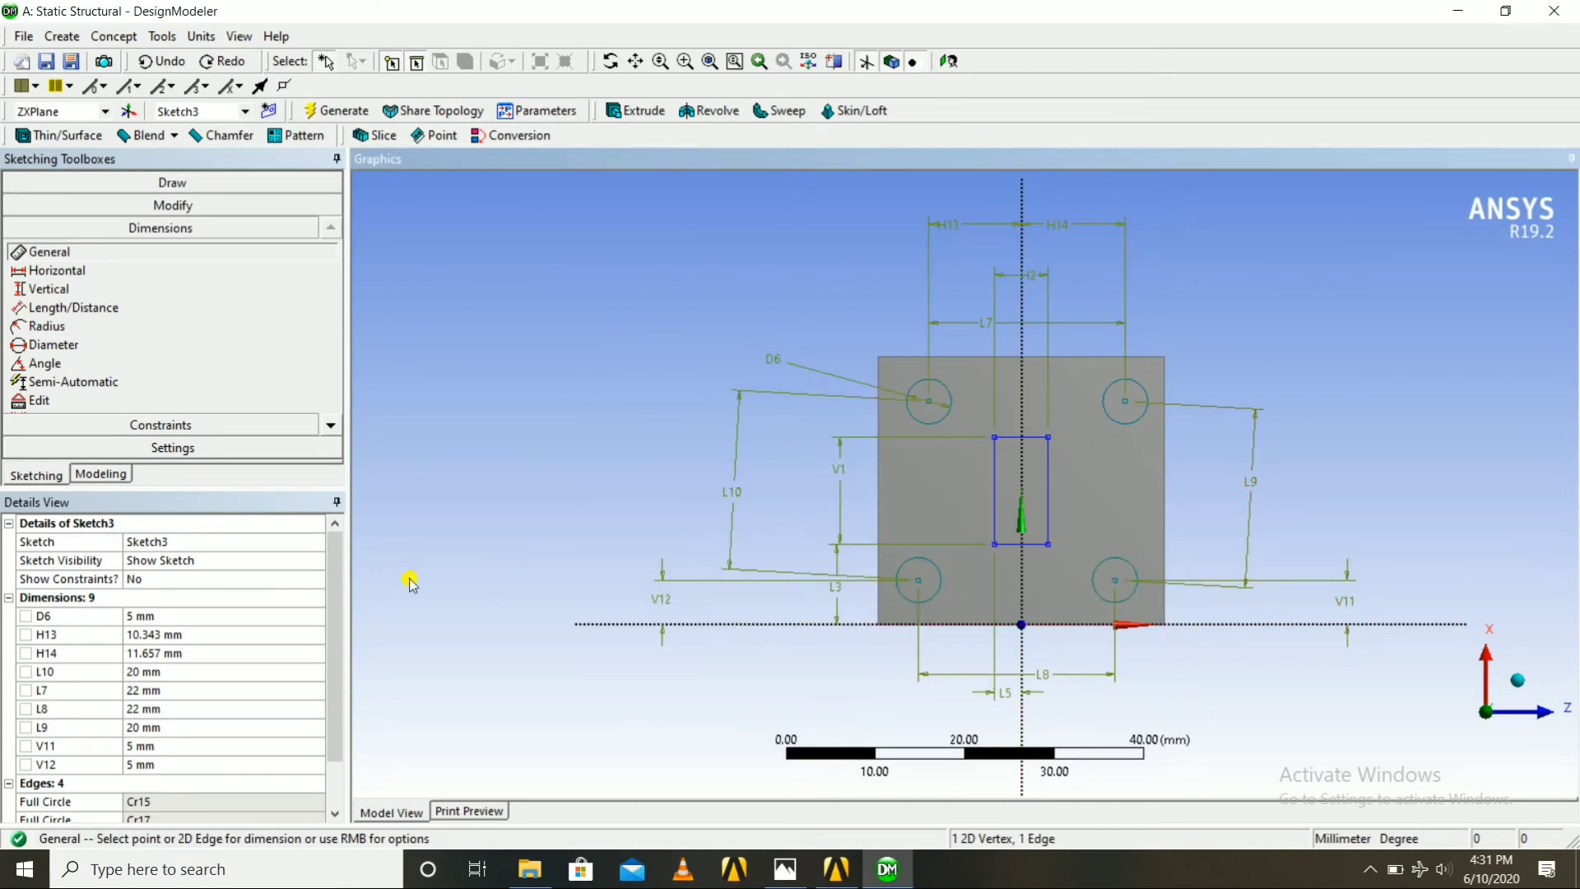
pyautogui.click(1115, 581)
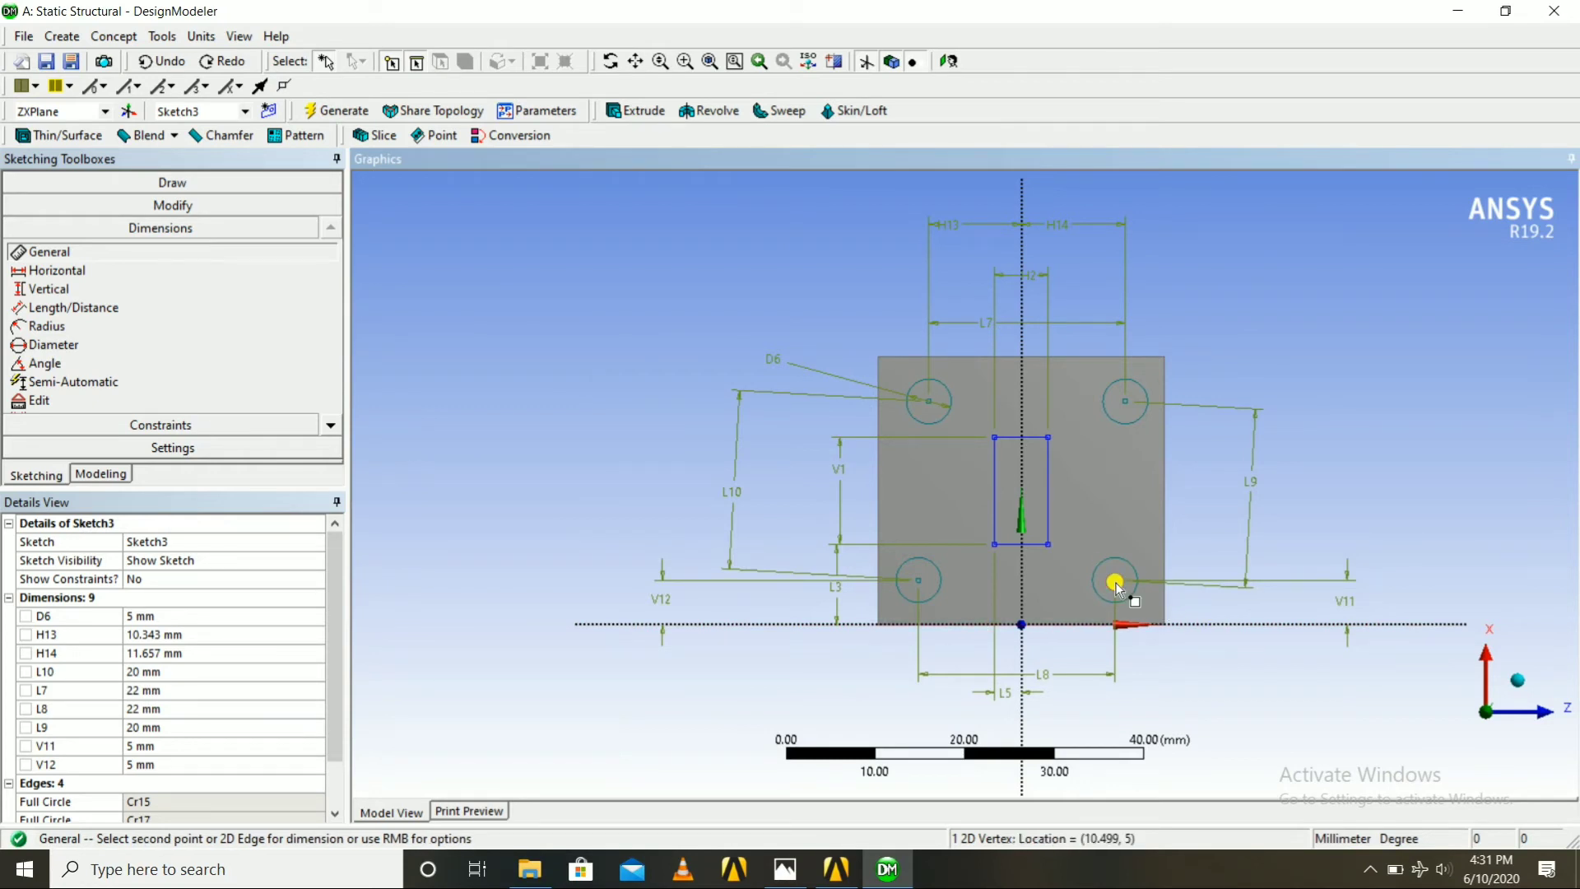
pyautogui.click(1024, 585)
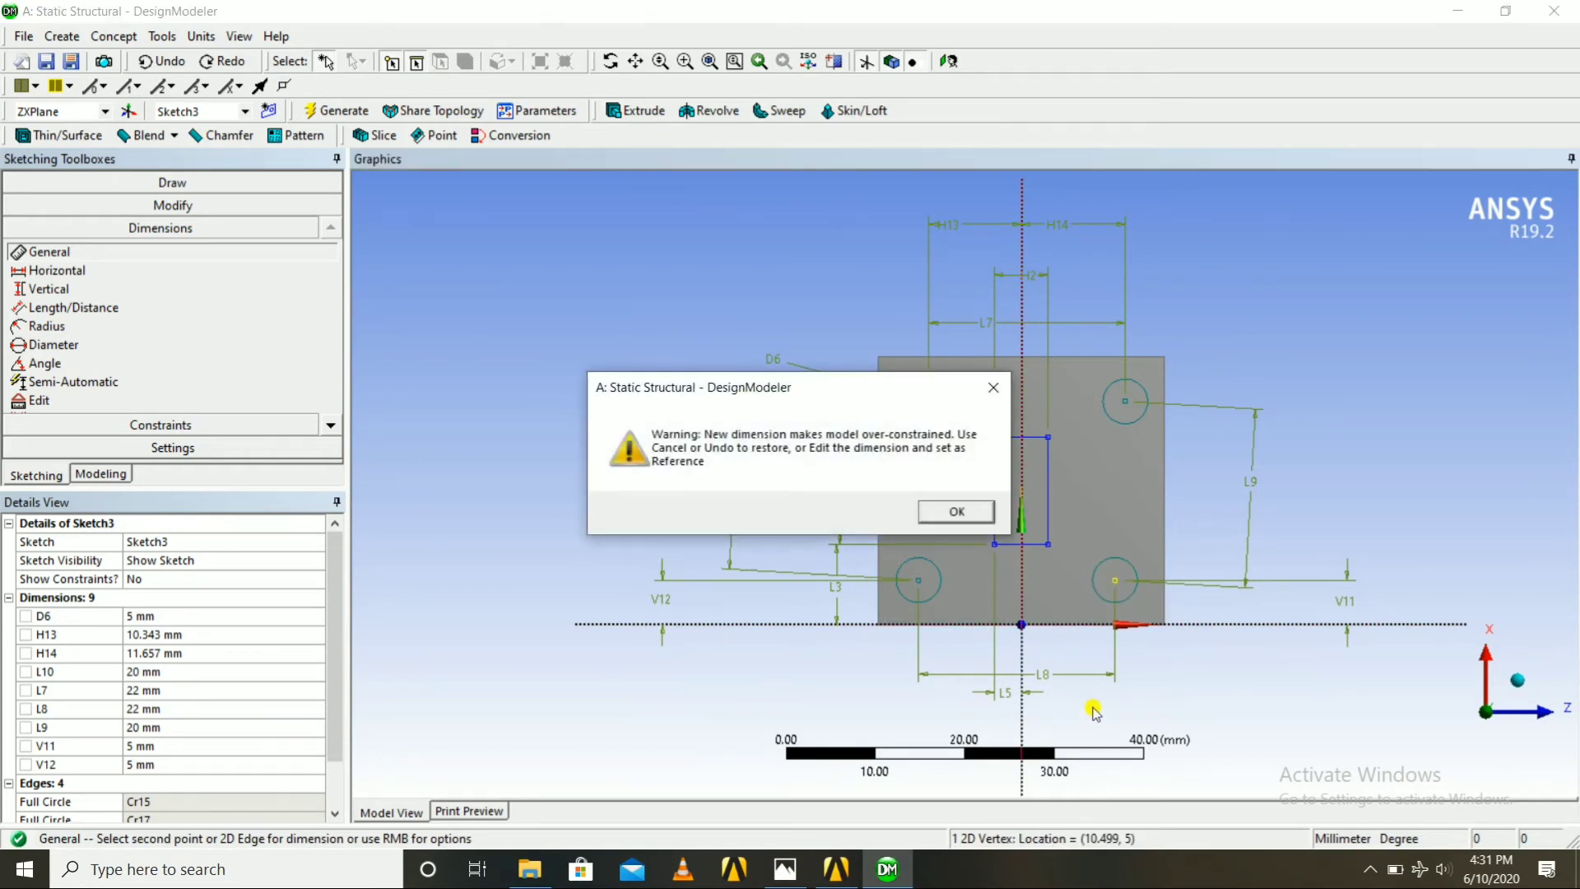
pyautogui.click(1000, 387)
pyautogui.rightClick(1294, 331)
pyautogui.click(1325, 345)
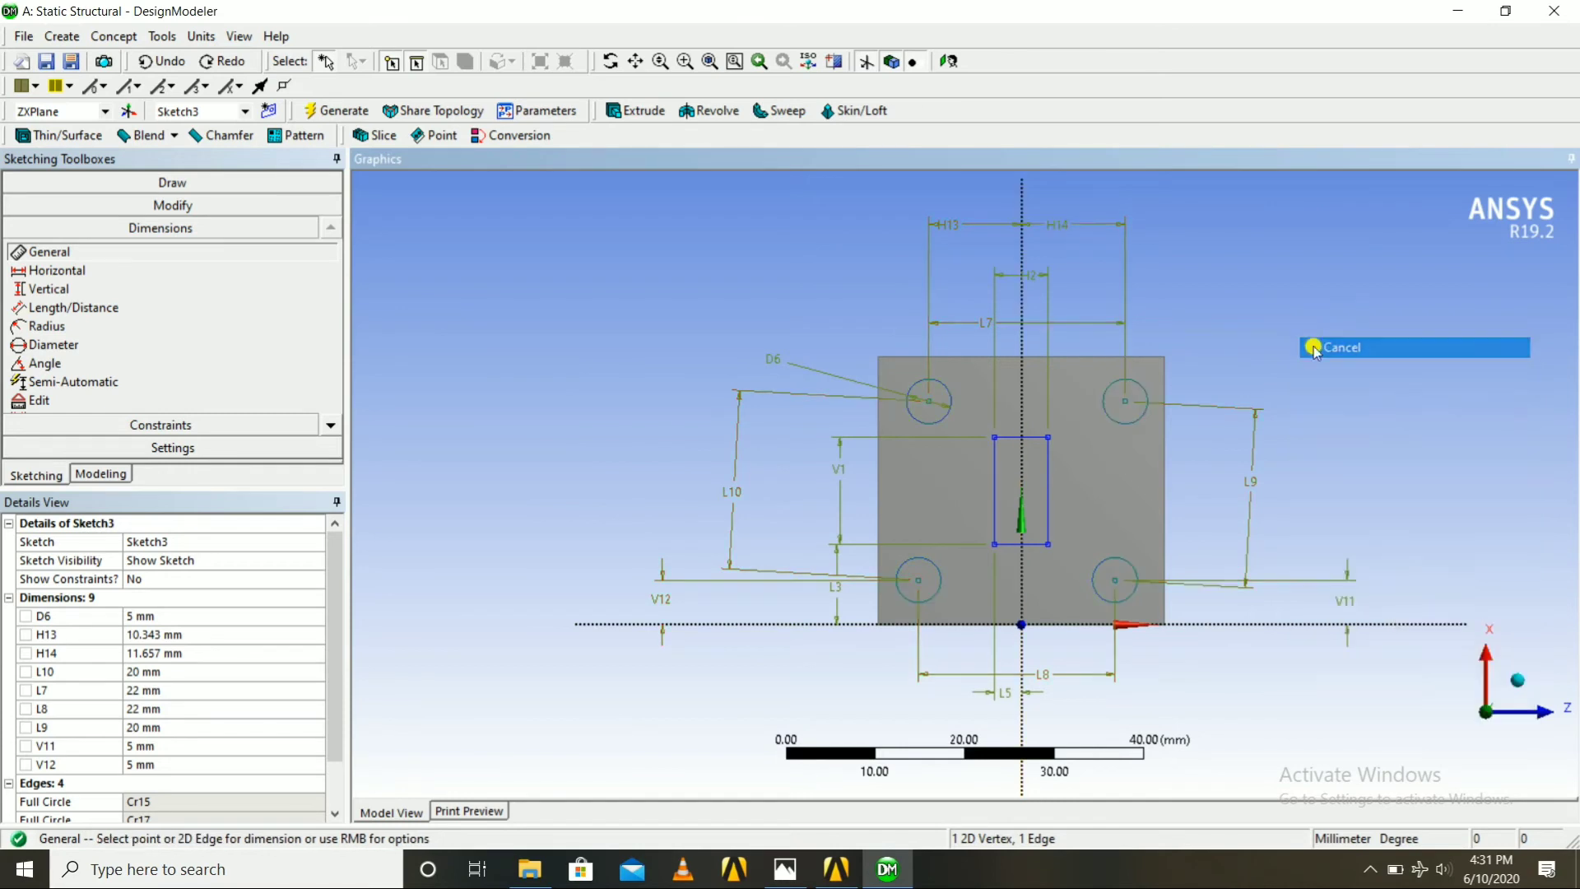
# Try a 10 mm distance from the upper-left hole's centre to the vertical axis, then undo the change
pyautogui.click(168, 632)
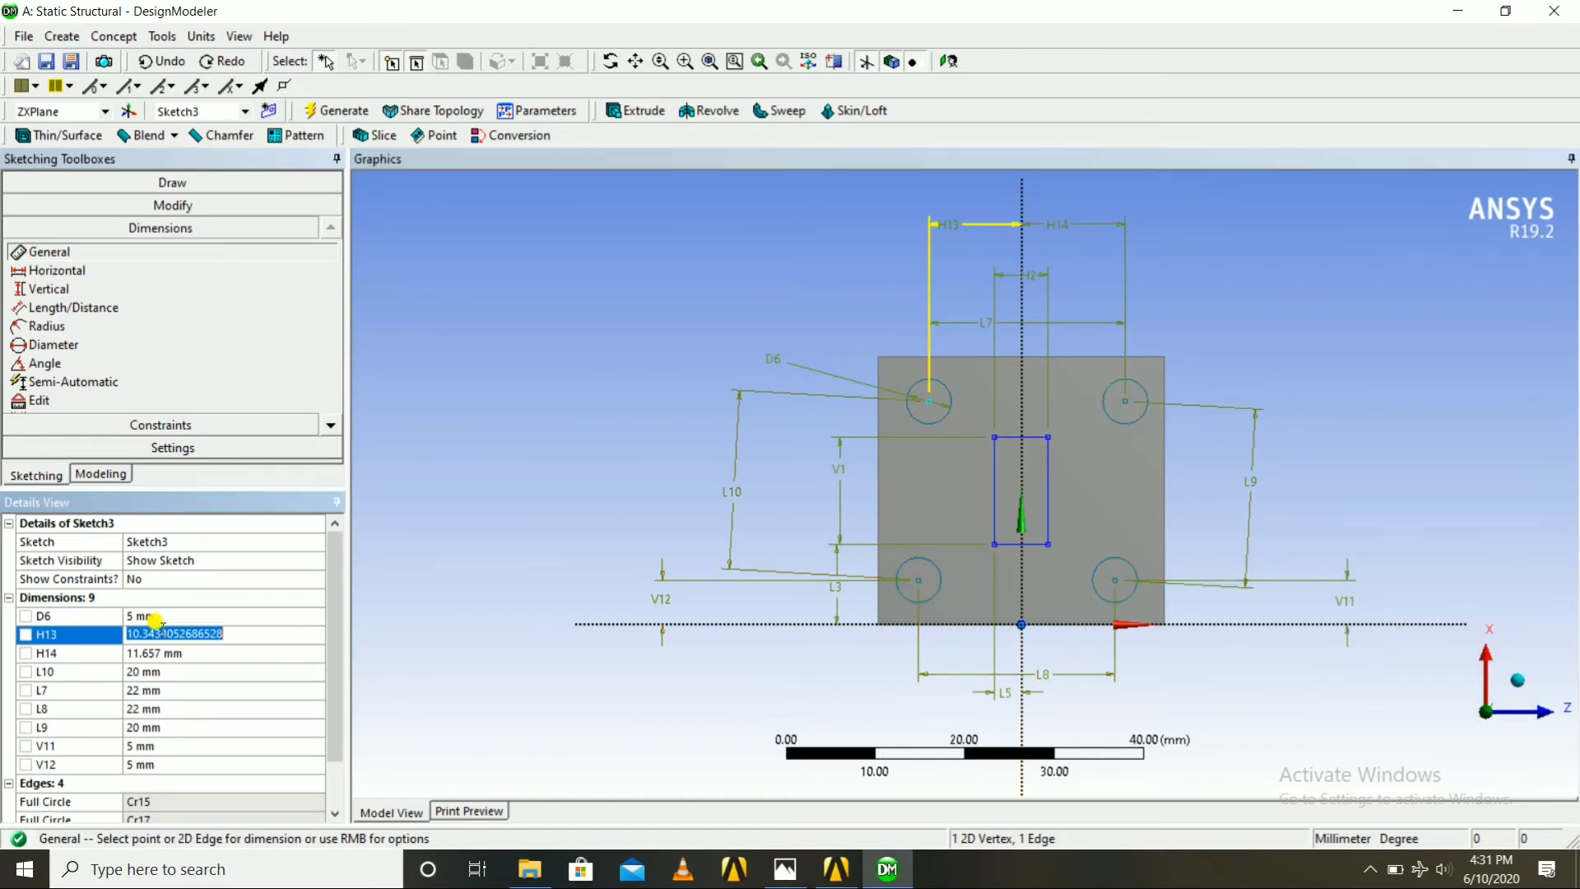
pyautogui.write('10')
pyautogui.press('Return')
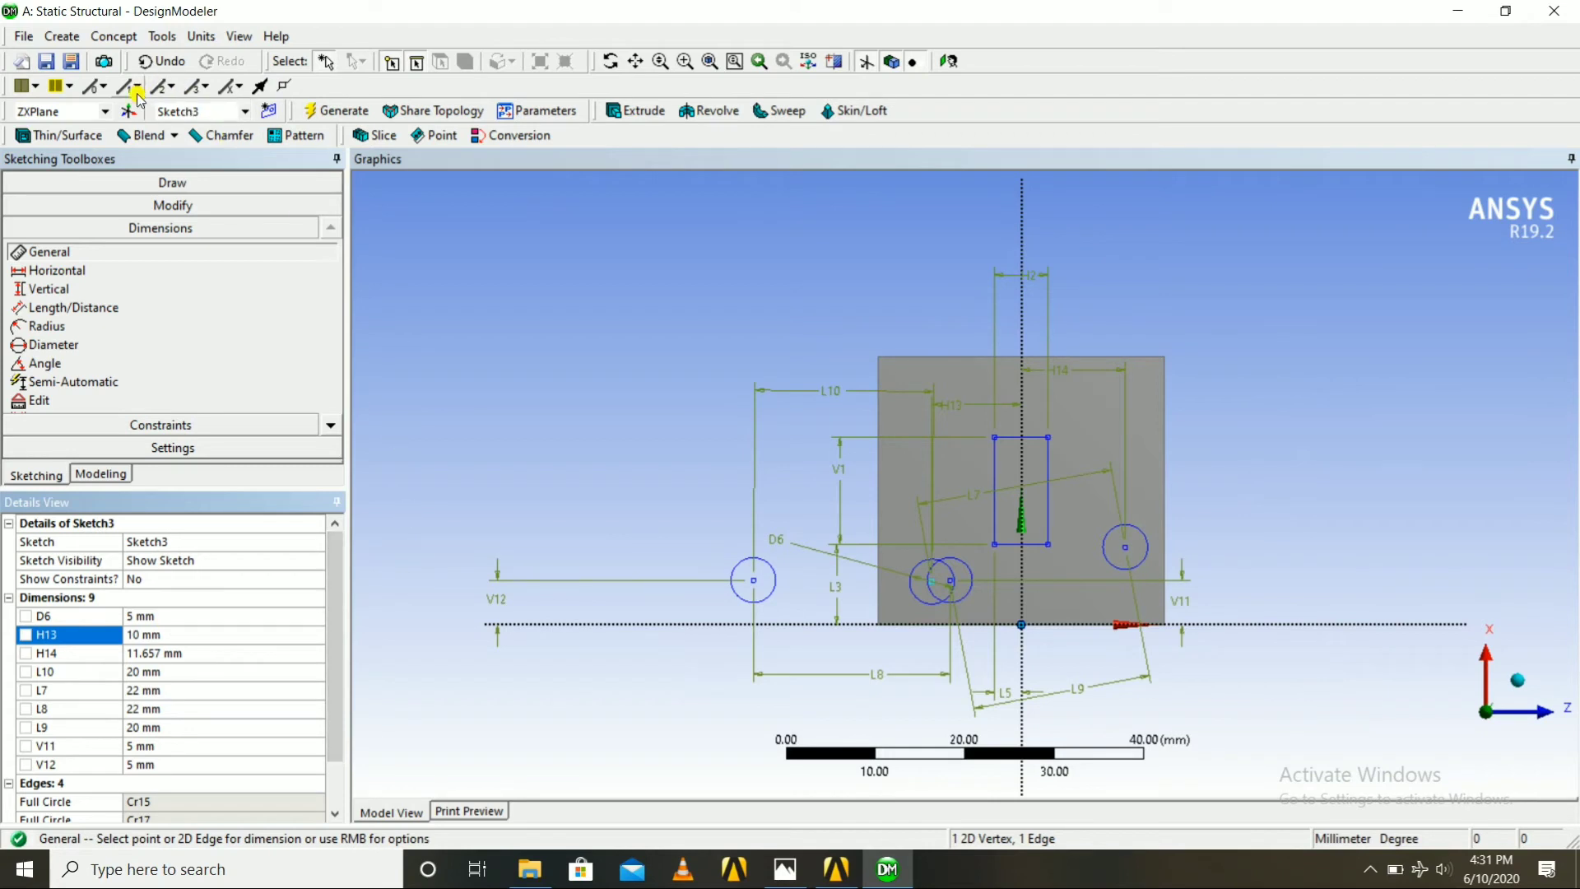
pyautogui.click(148, 61)
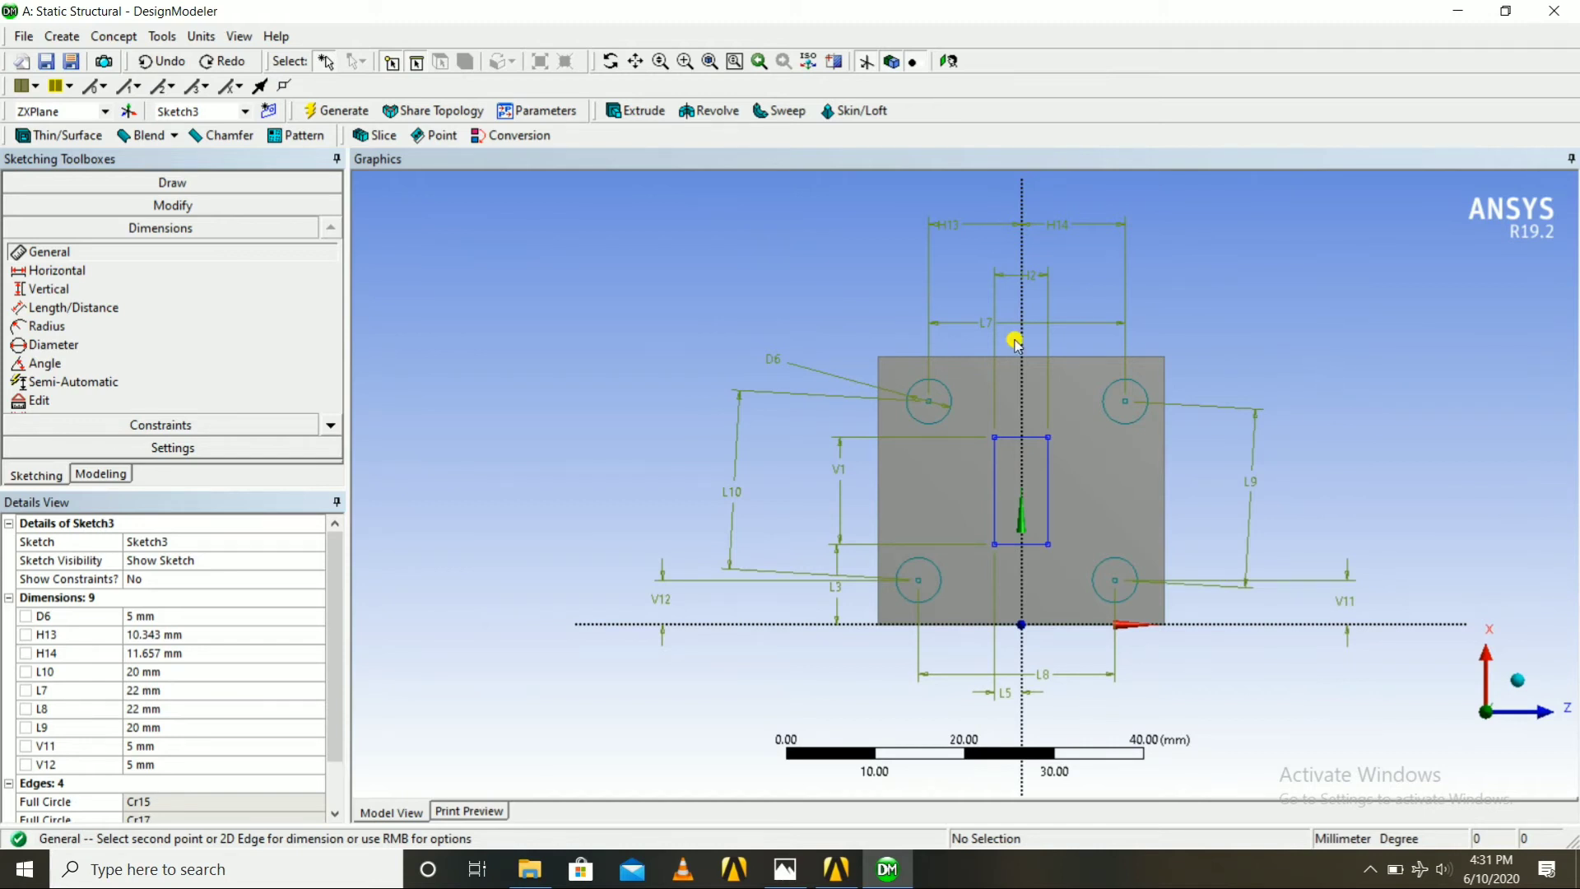
# Undo both upper holes' horizontal distance dimensions, keeping the lower holes' 5 mm vertical distances
pyautogui.click(157, 61)
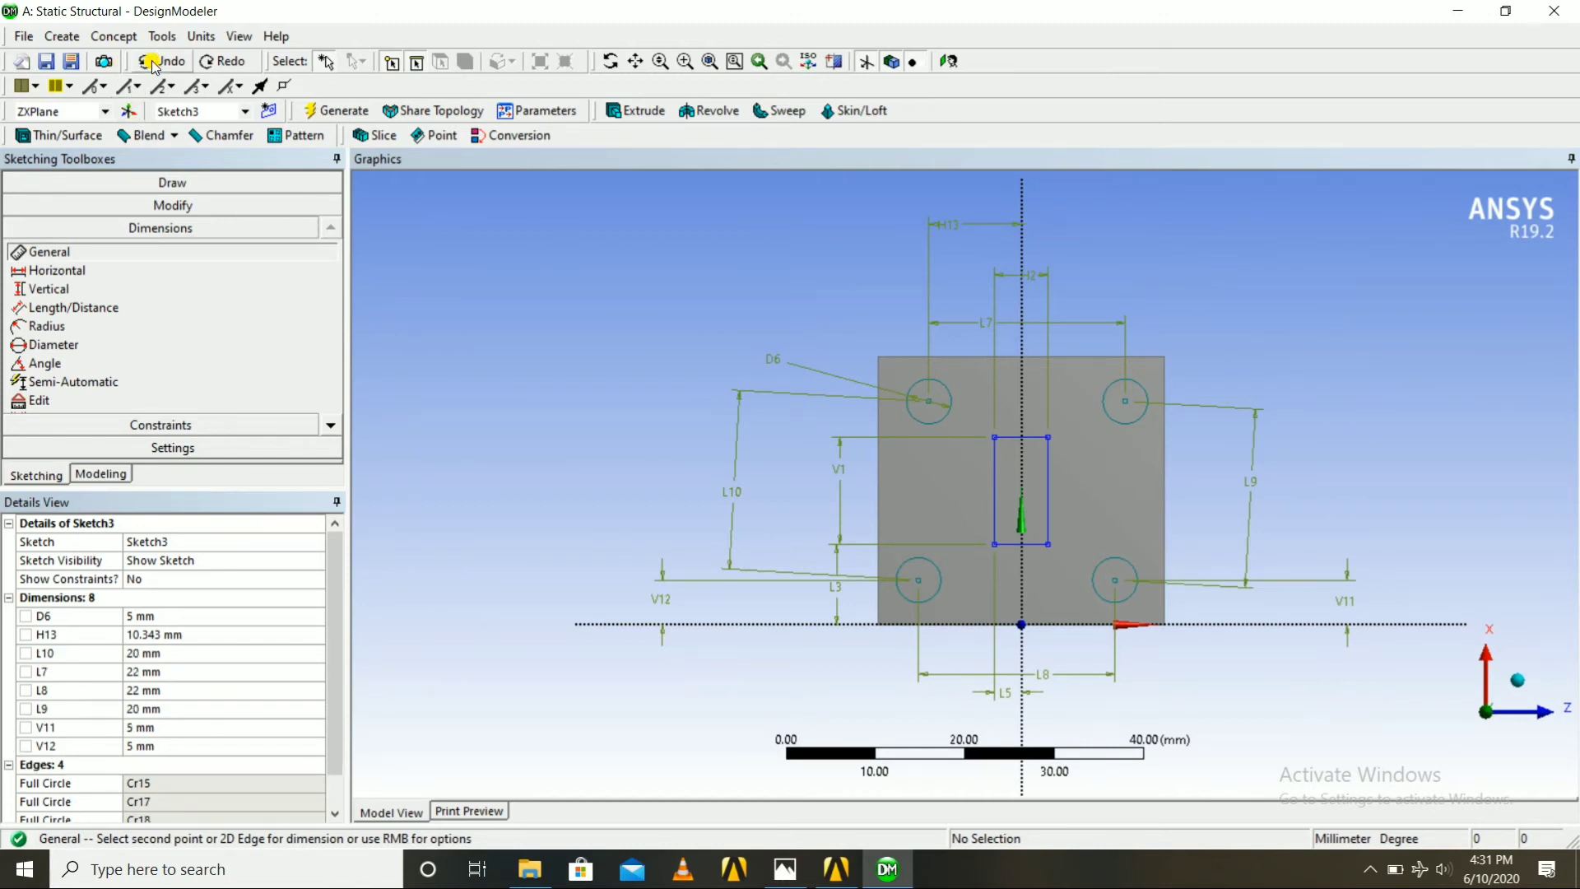
pyautogui.click(156, 62)
pyautogui.click(157, 62)
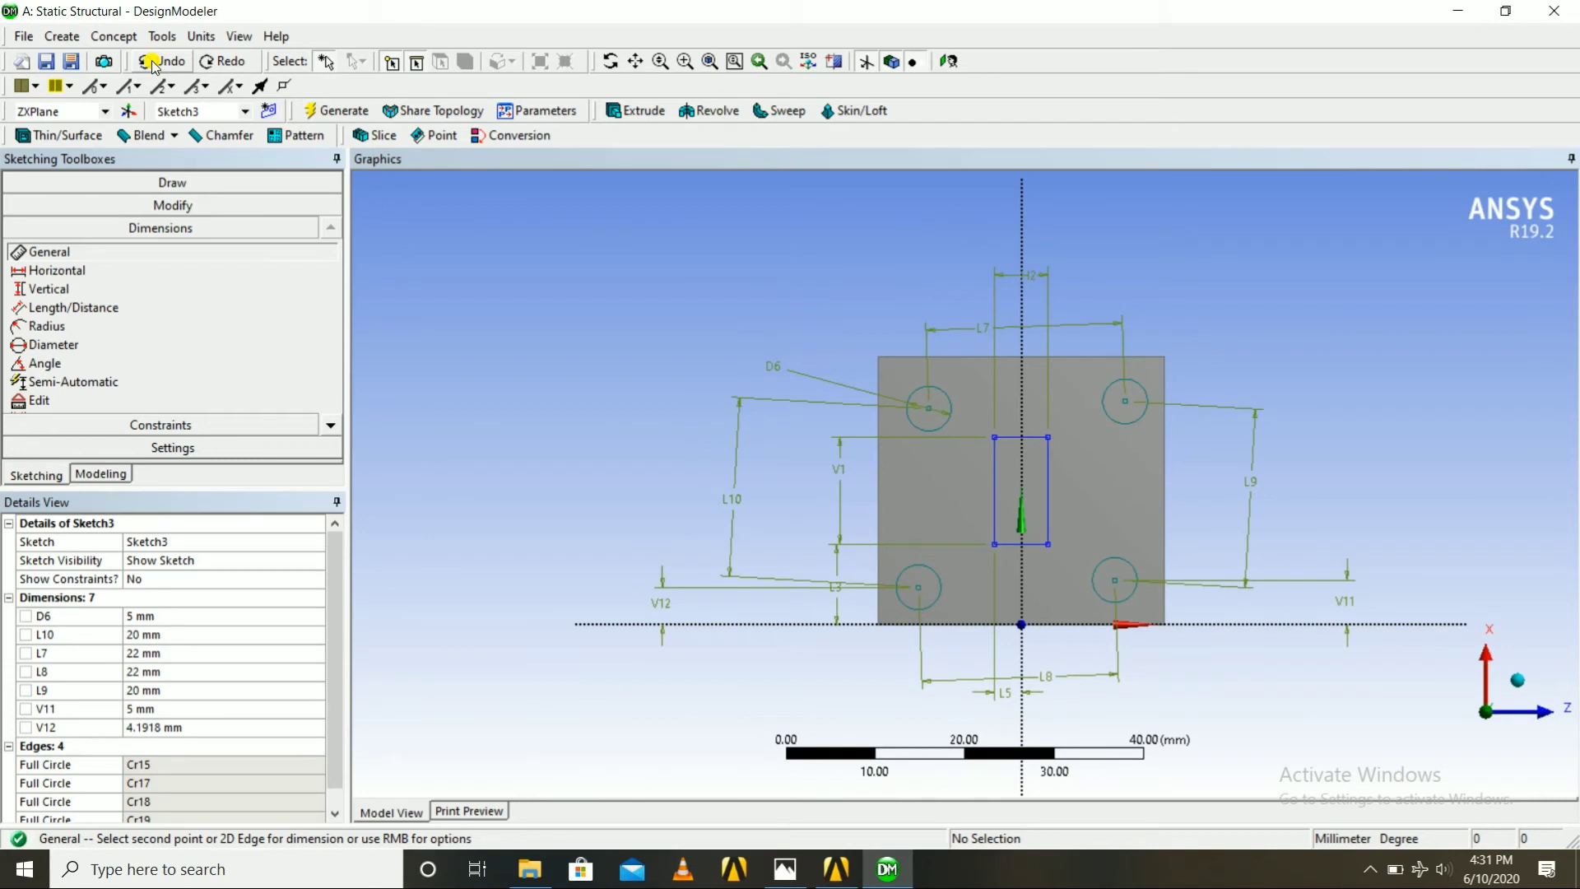
pyautogui.click(156, 62)
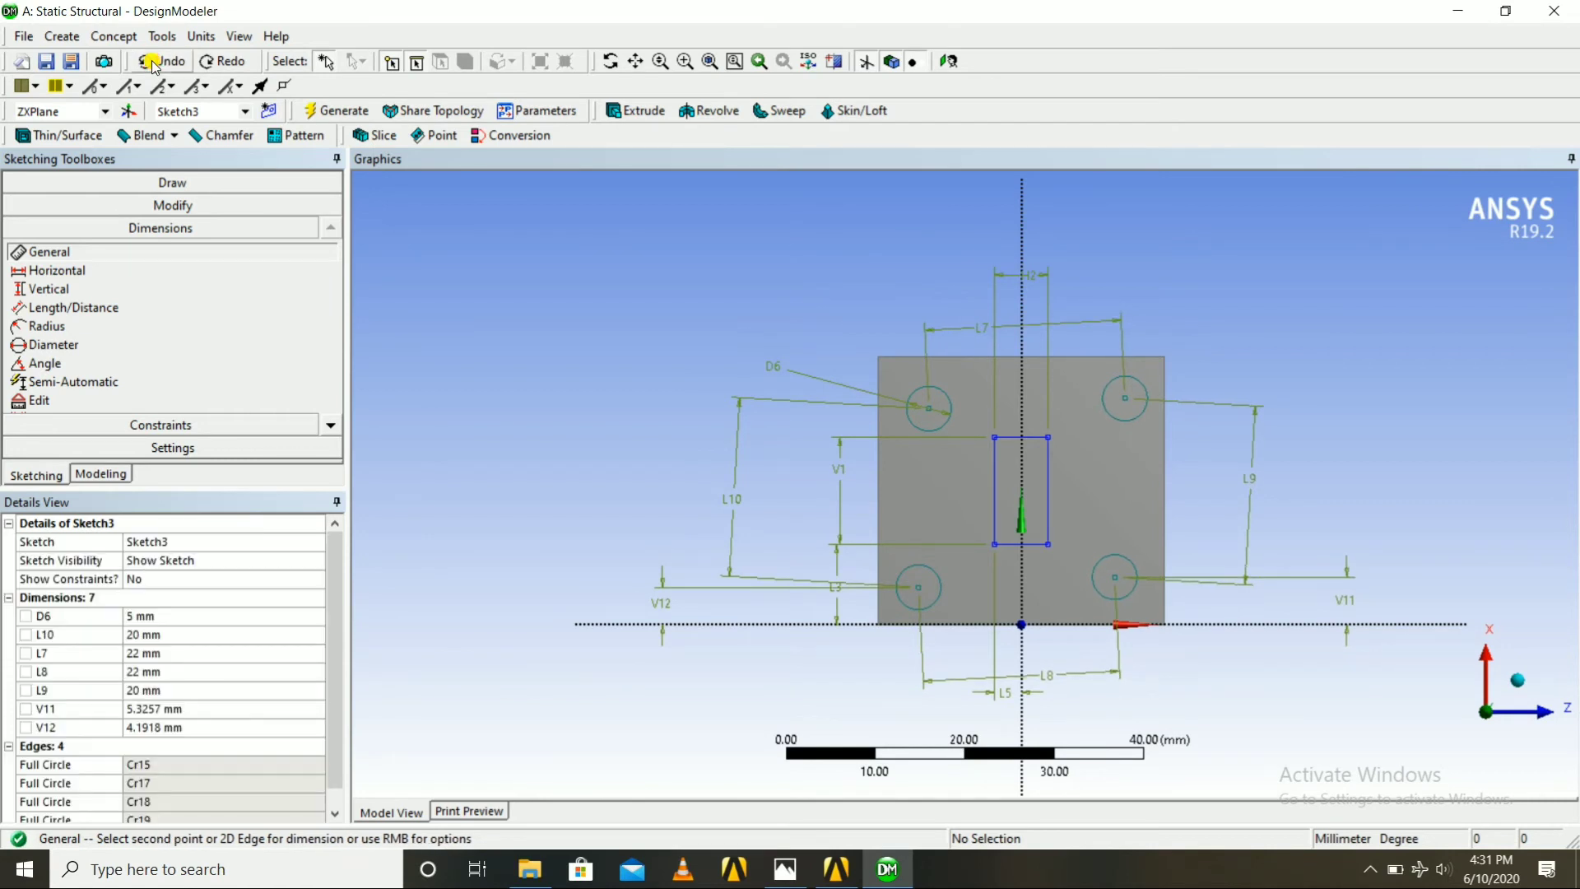
pyautogui.click(212, 62)
pyautogui.click(212, 62)
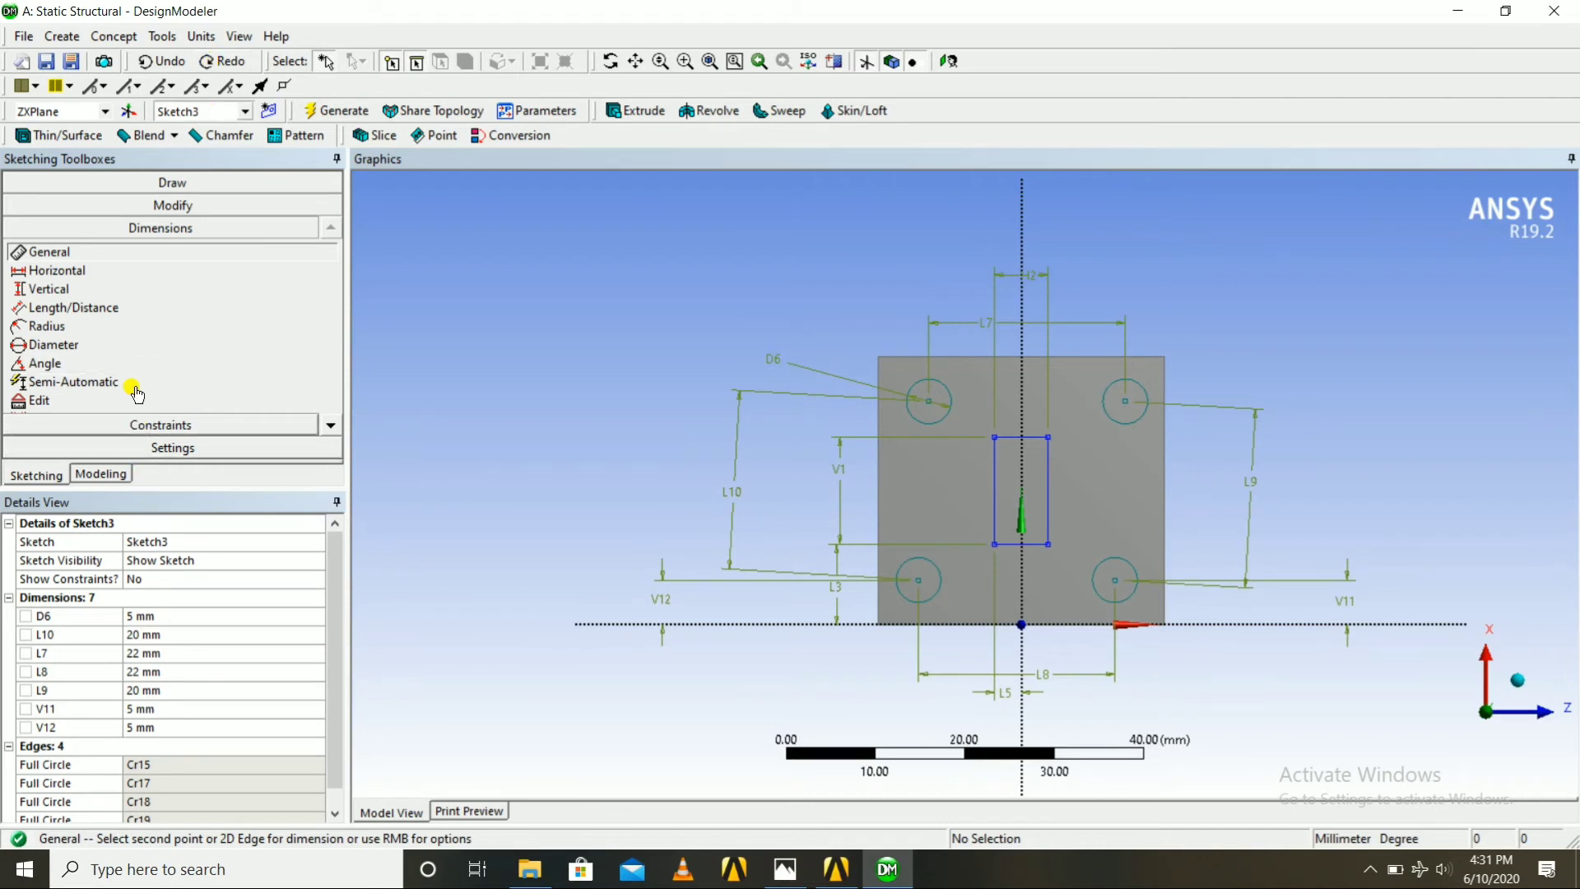
# Dimension the lower-left hole centre's horizontal distance from the vertical axis, trying 8 mm and settling on 10 mm
pyautogui.click(58, 254)
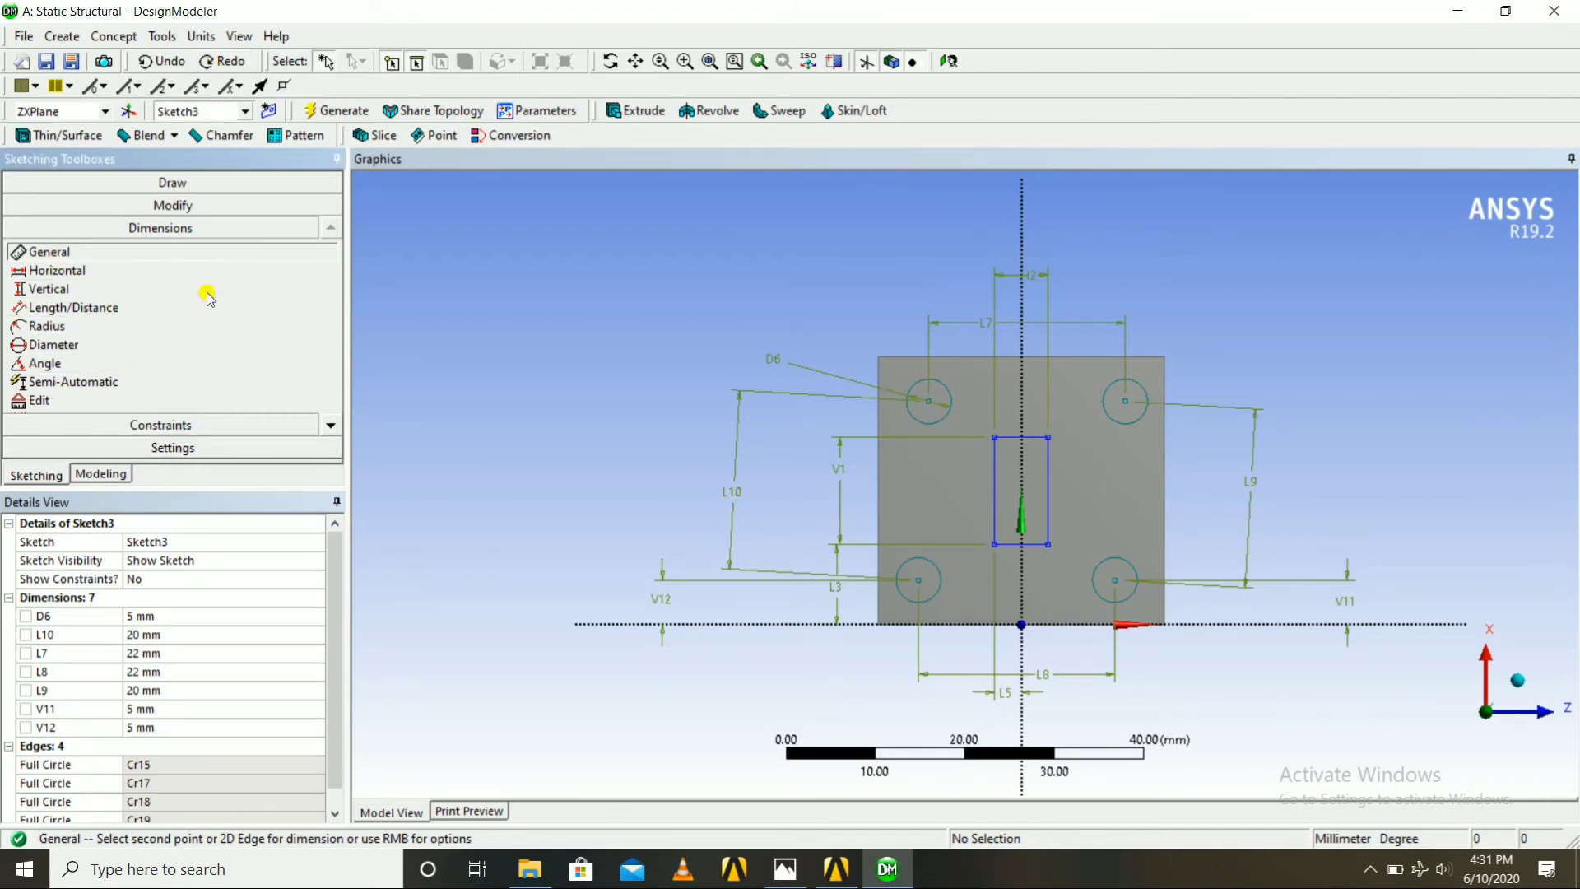
pyautogui.click(918, 586)
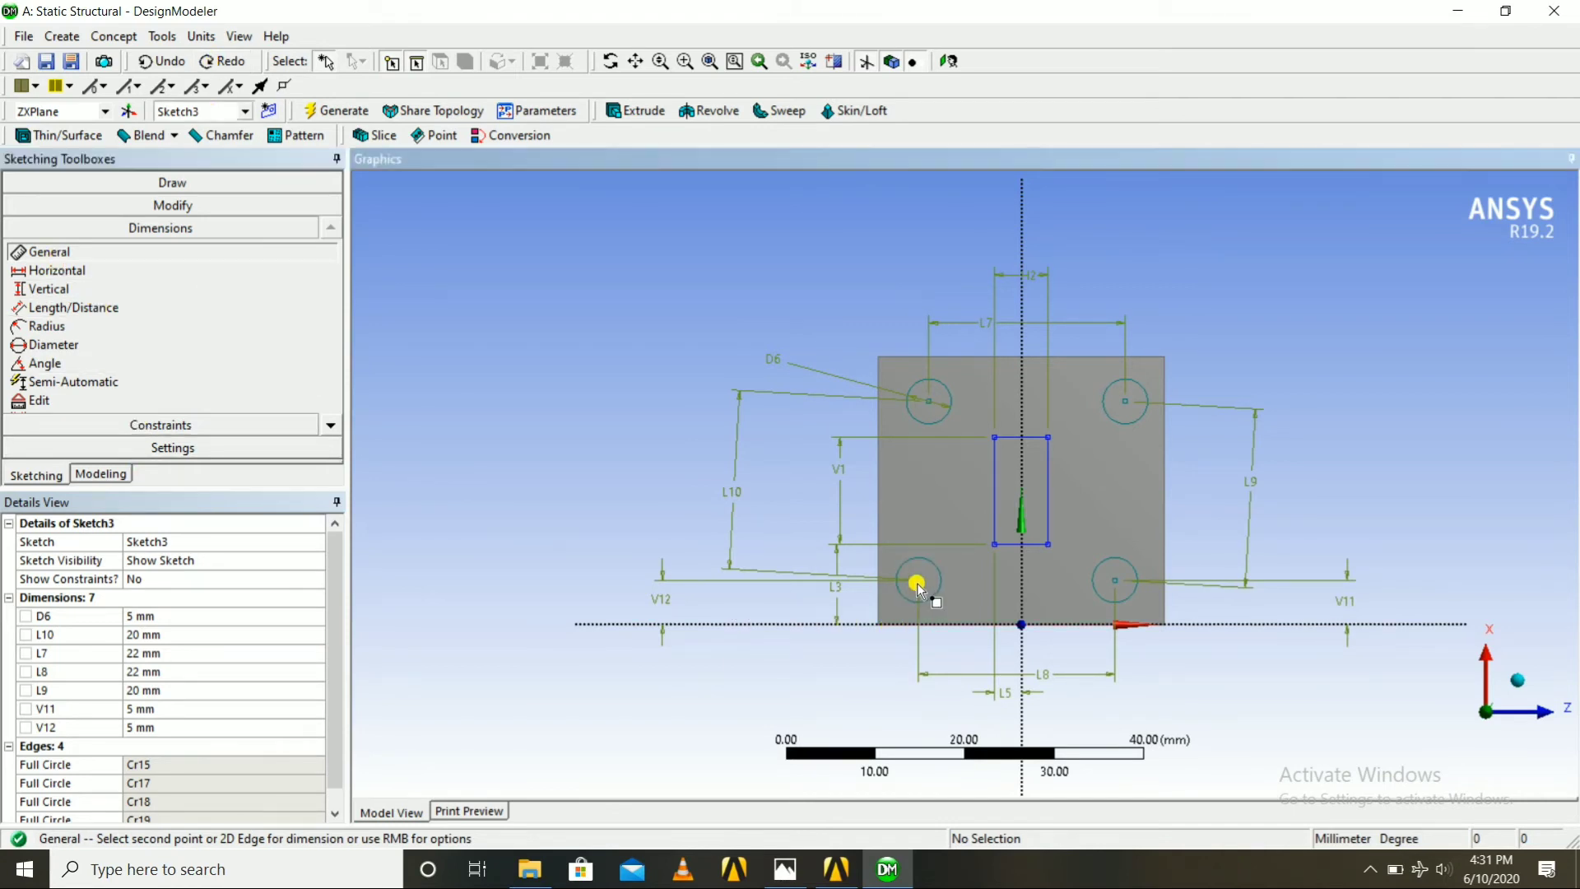
pyautogui.click(1021, 576)
pyautogui.click(980, 723)
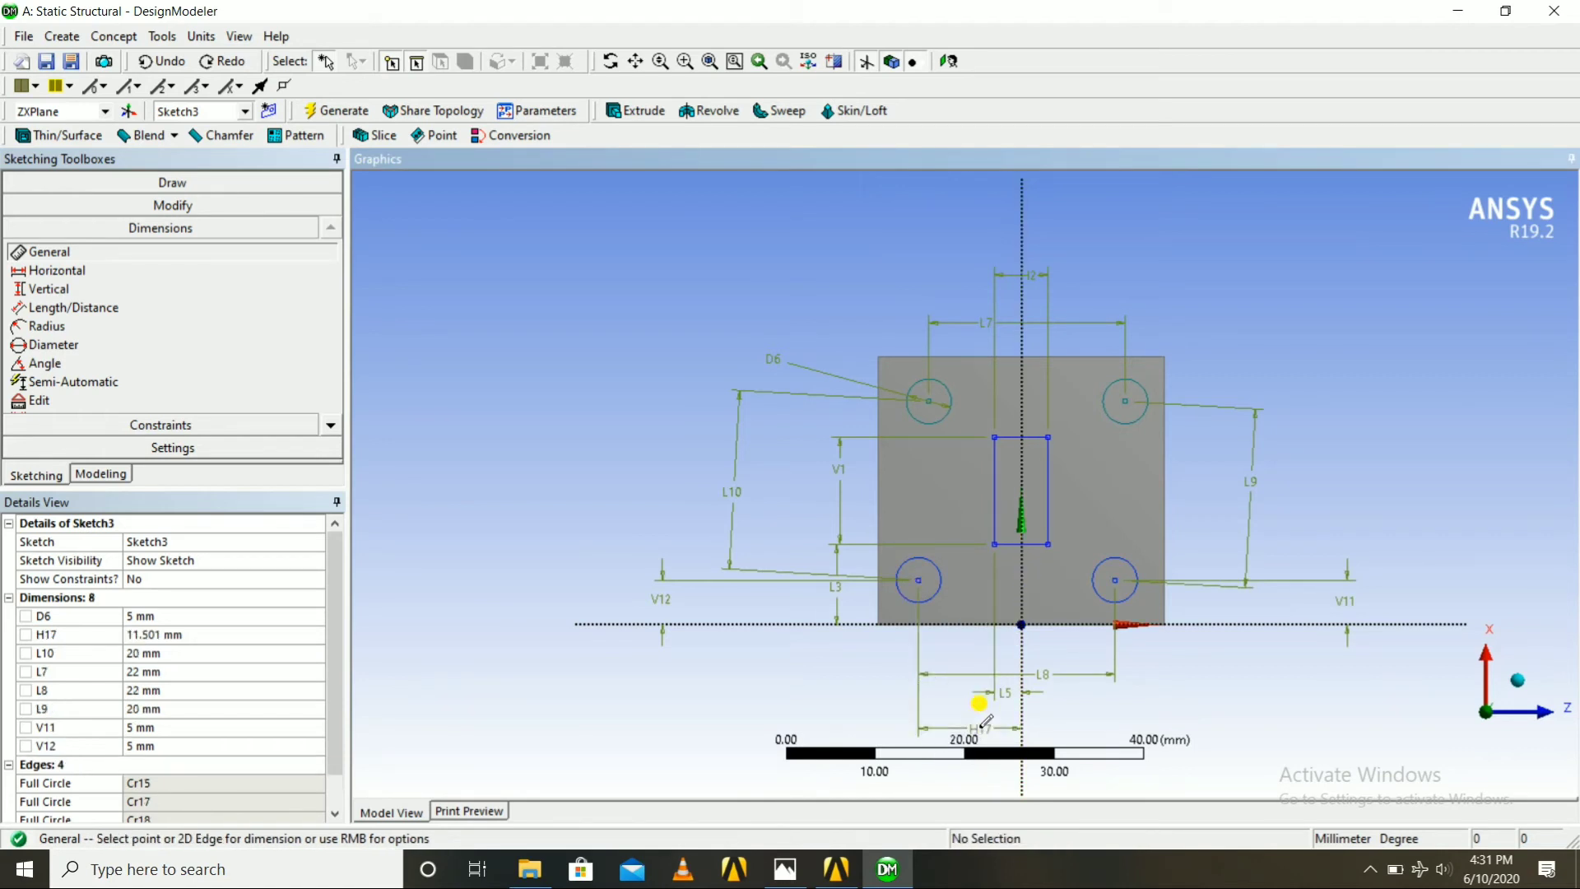
pyautogui.click(168, 636)
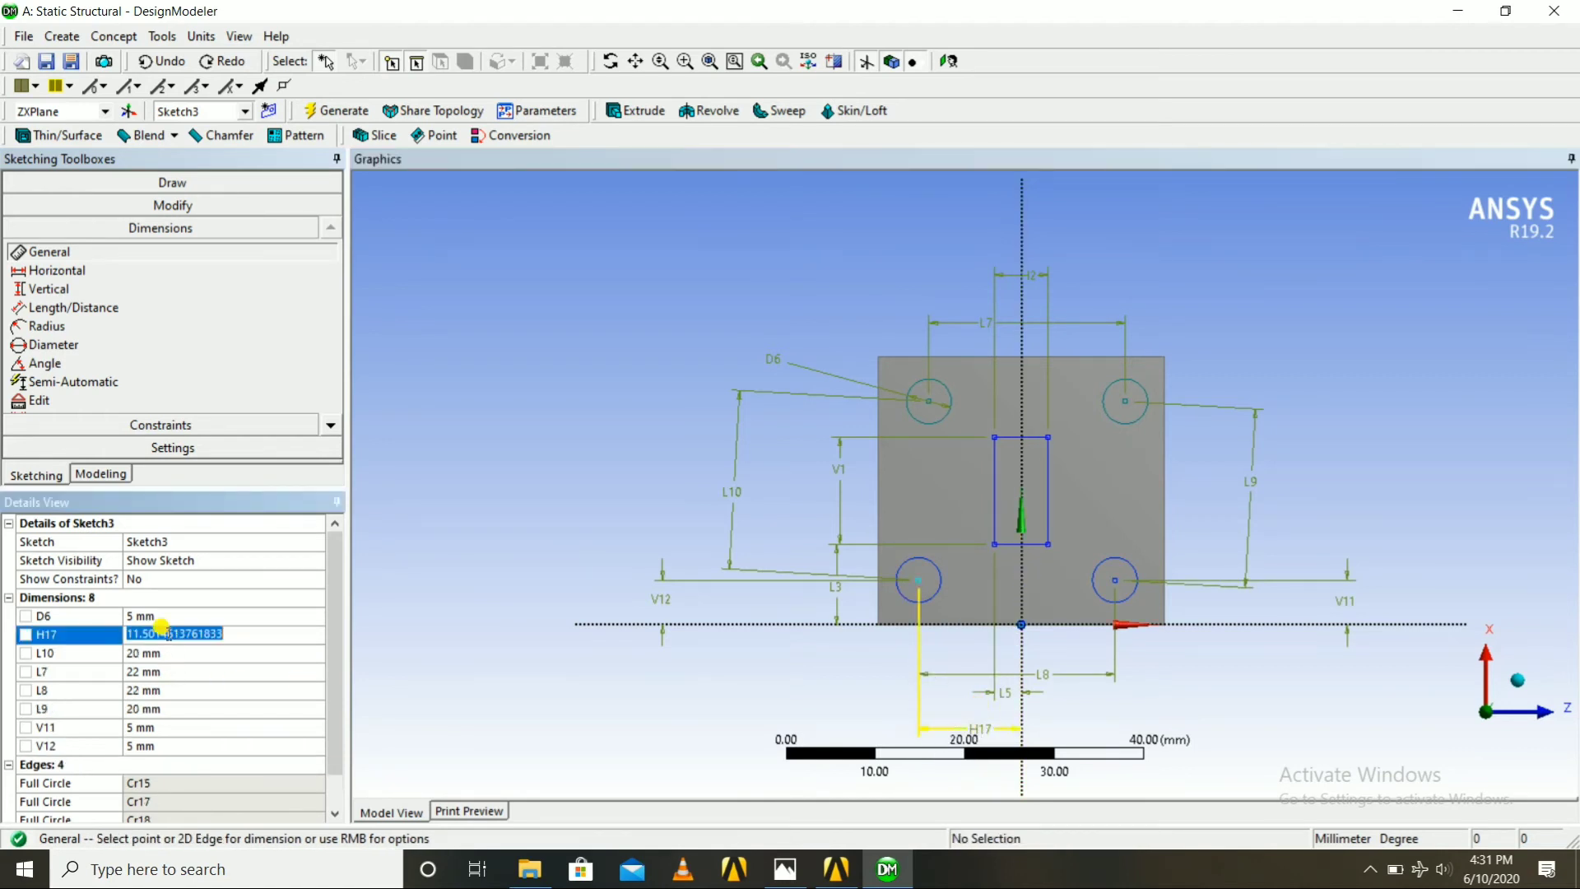
pyautogui.write('8')
pyautogui.press('Return')
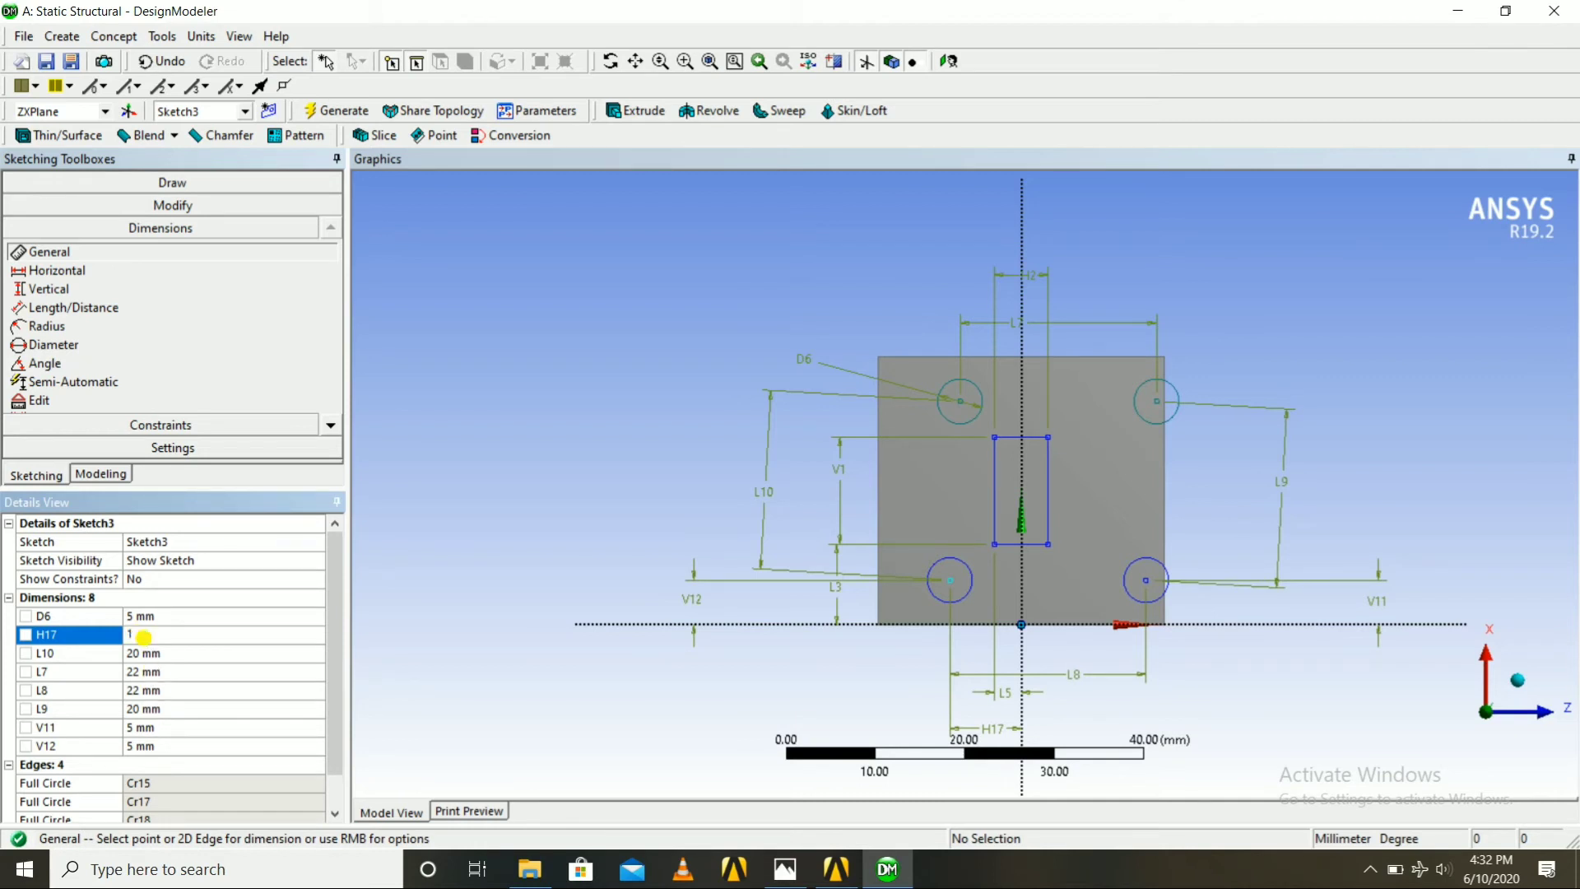
pyautogui.press('Return')
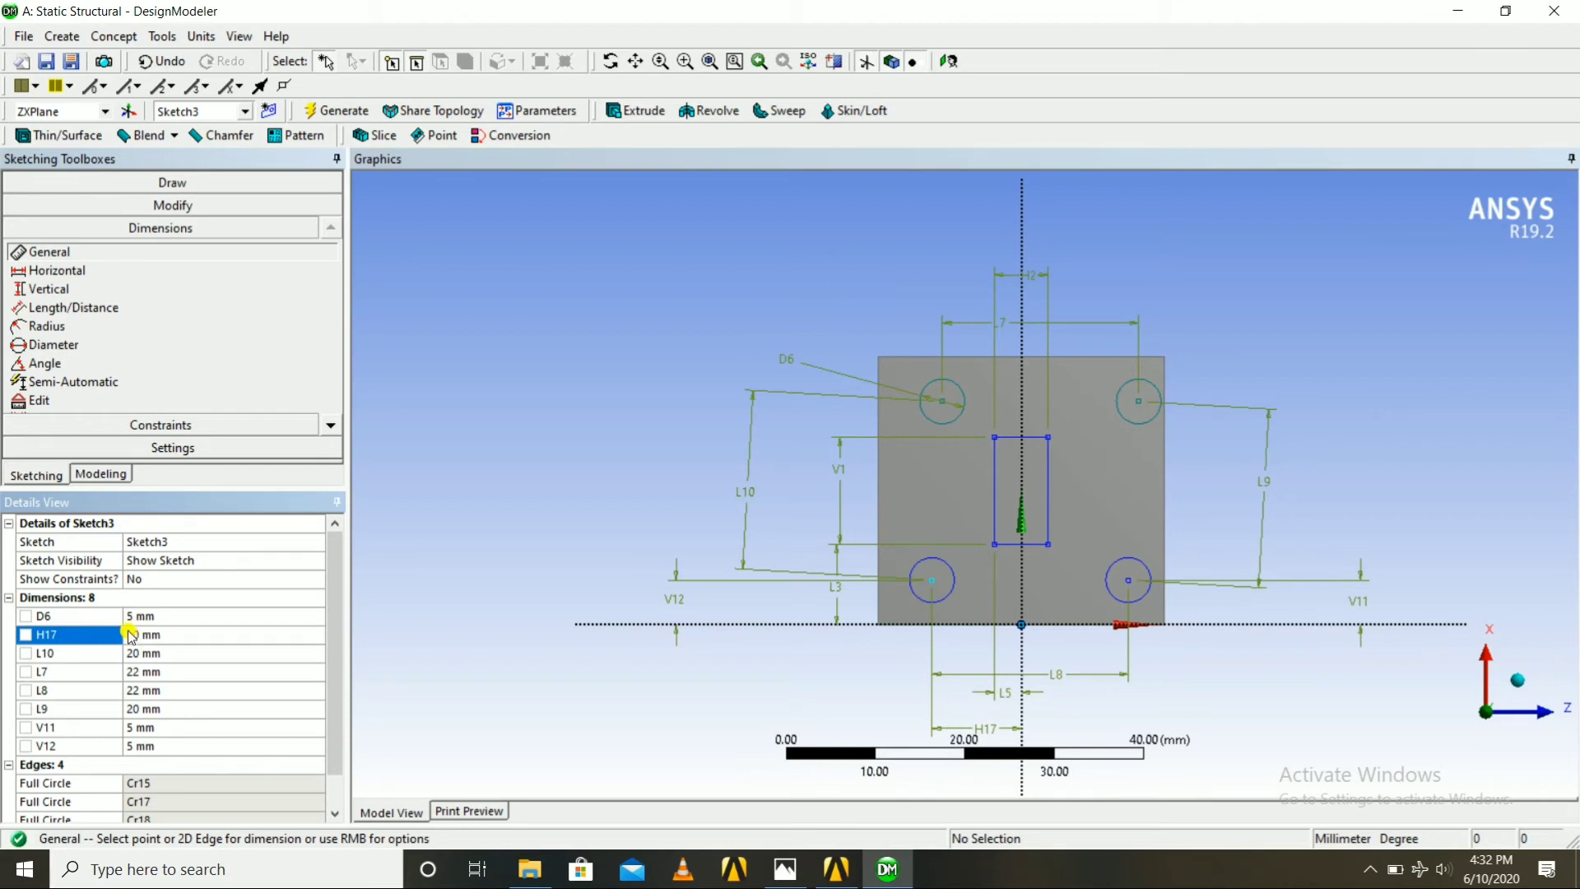
# Dimension the upper-left hole centre's horizontal distance from the vertical axis and set it to 10 mm
pyautogui.click(64, 253)
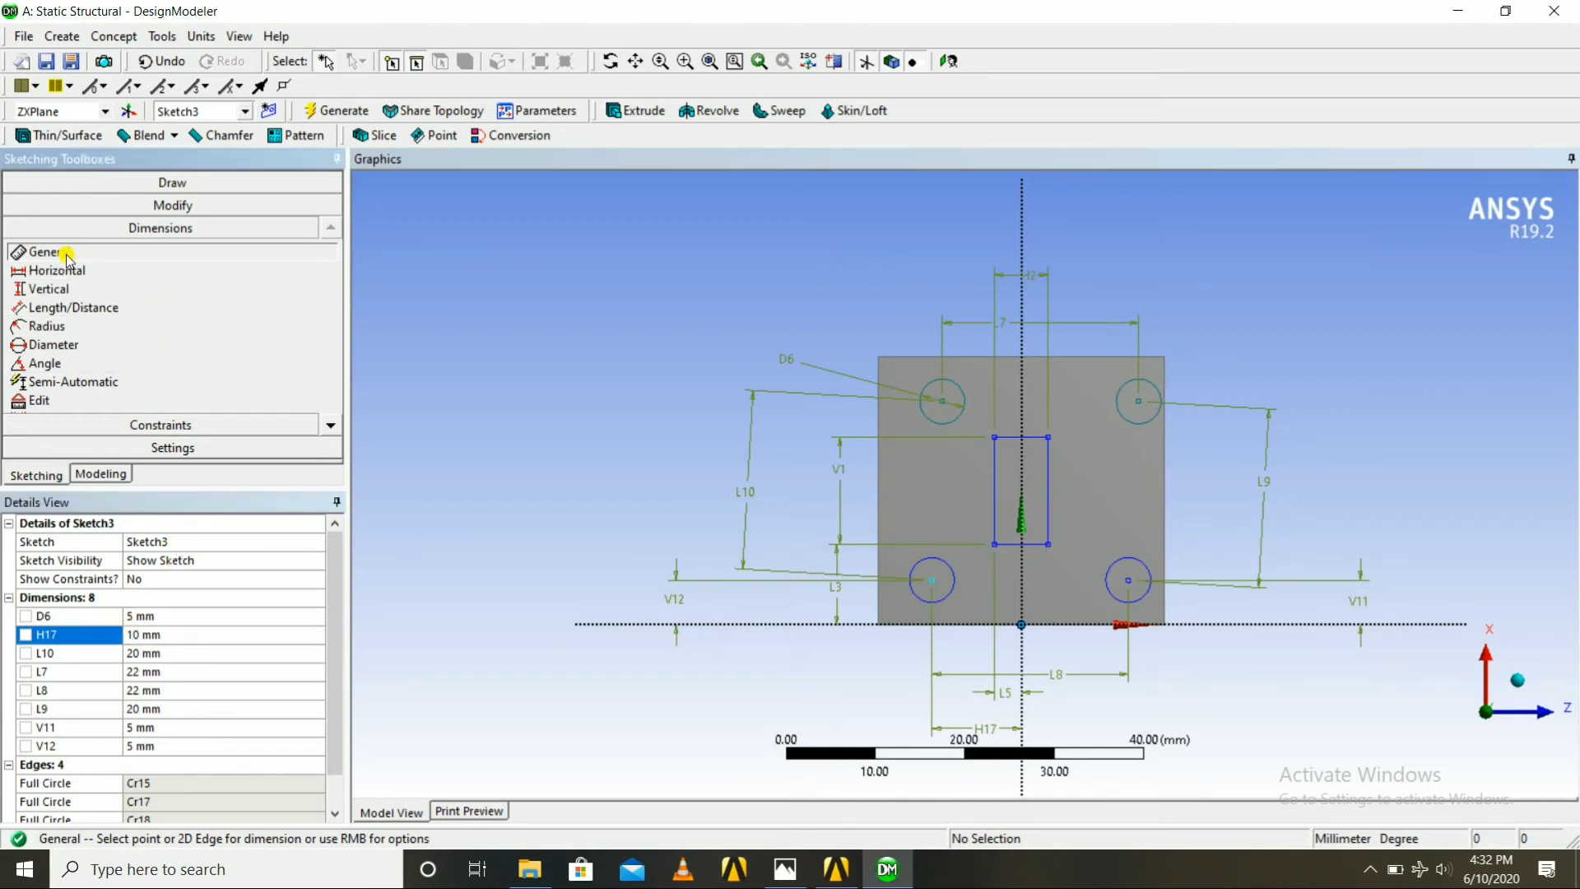
pyautogui.click(942, 401)
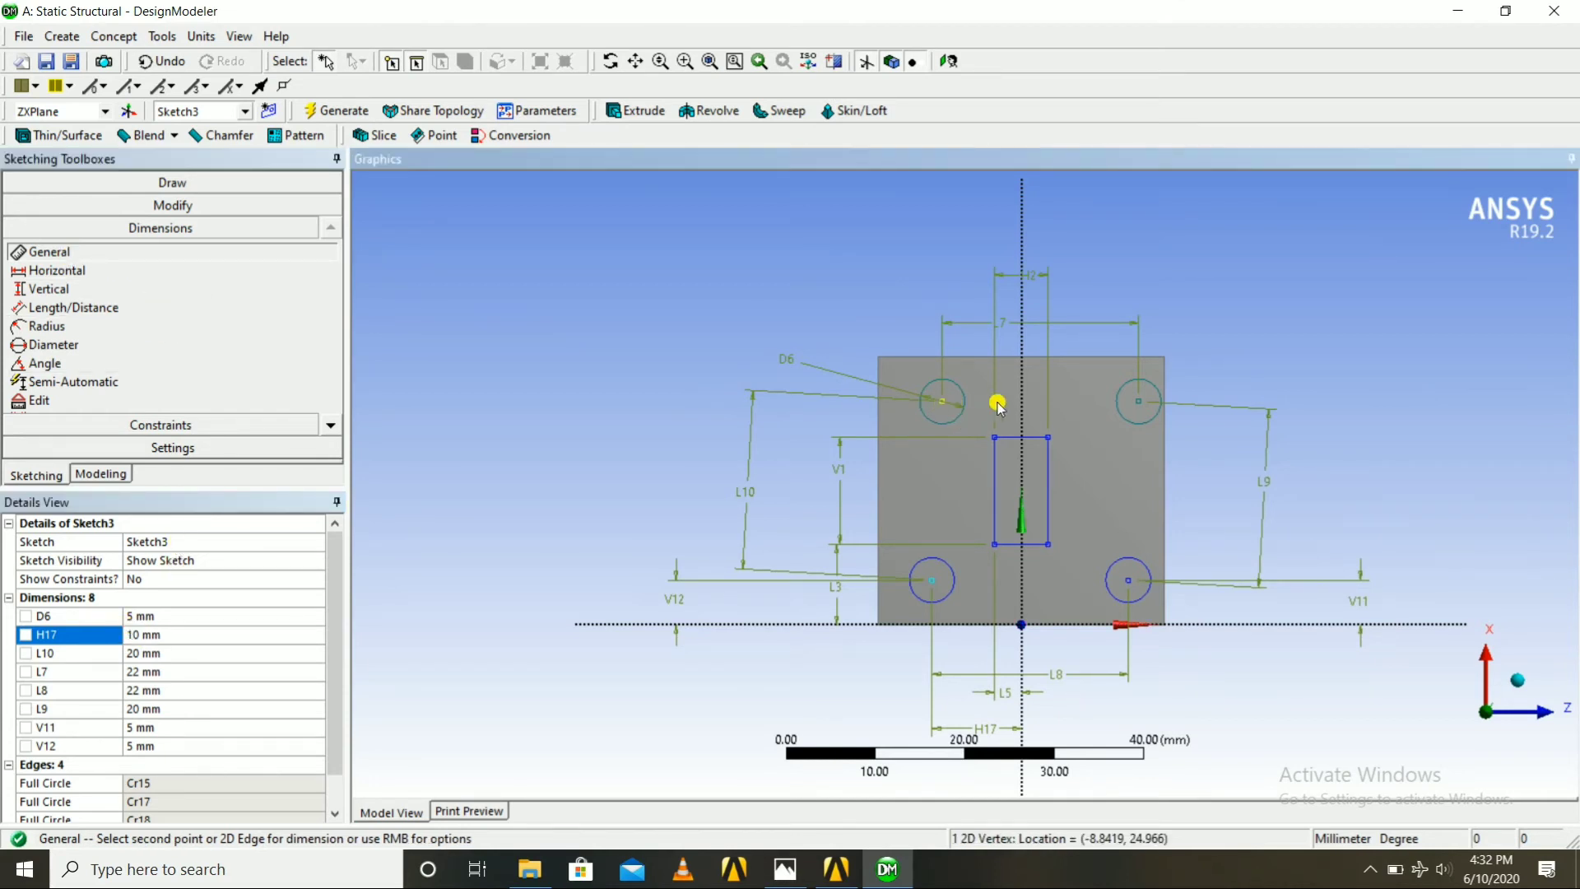
pyautogui.click(1021, 408)
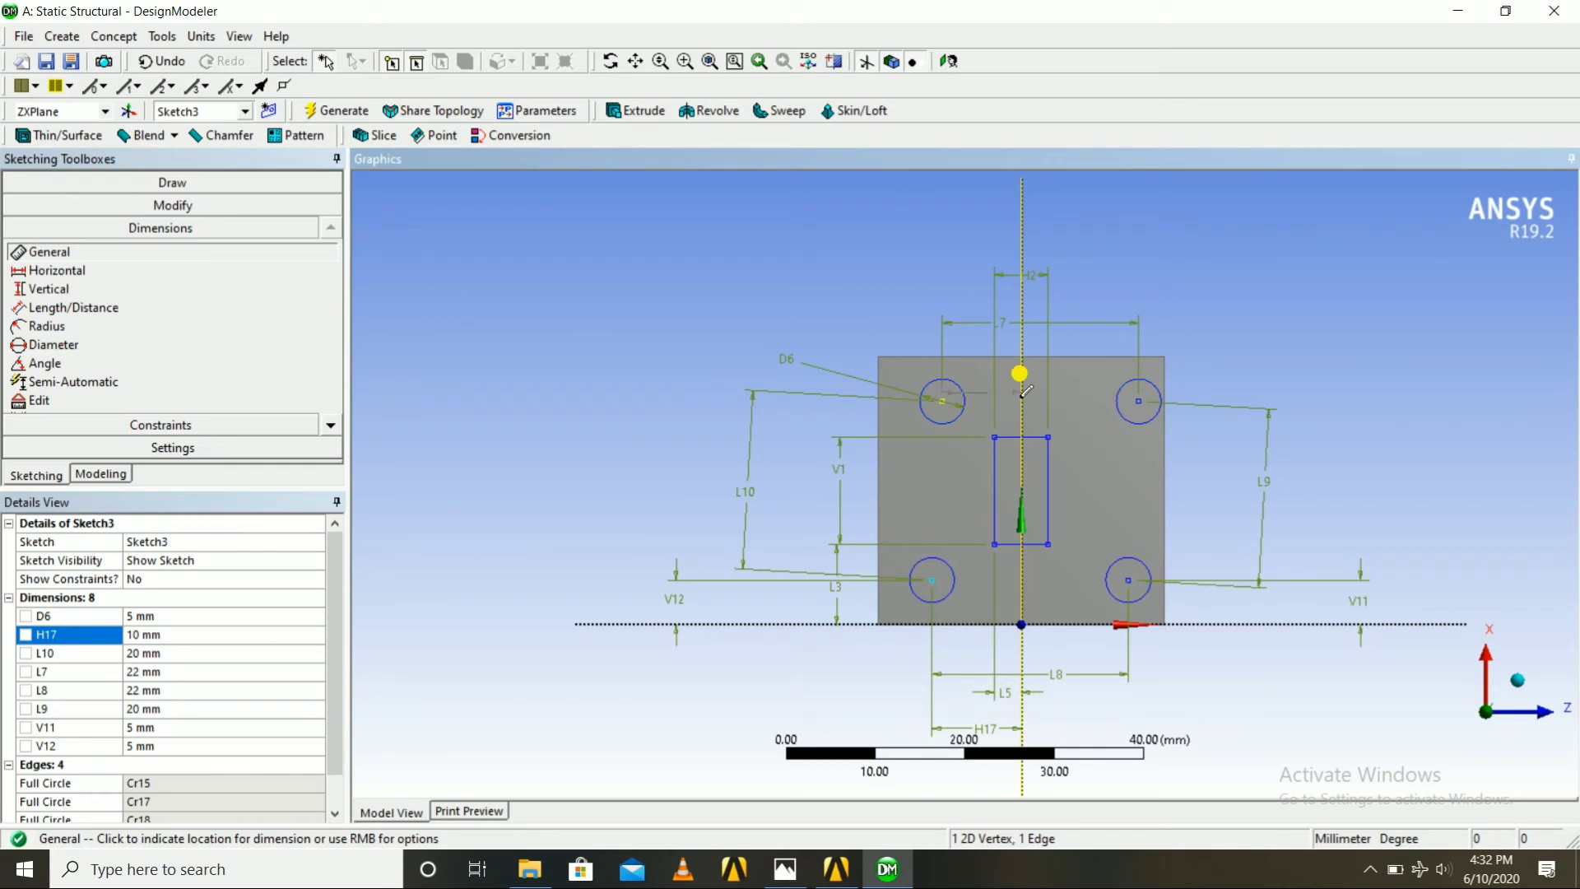
pyautogui.click(956, 207)
pyautogui.click(186, 652)
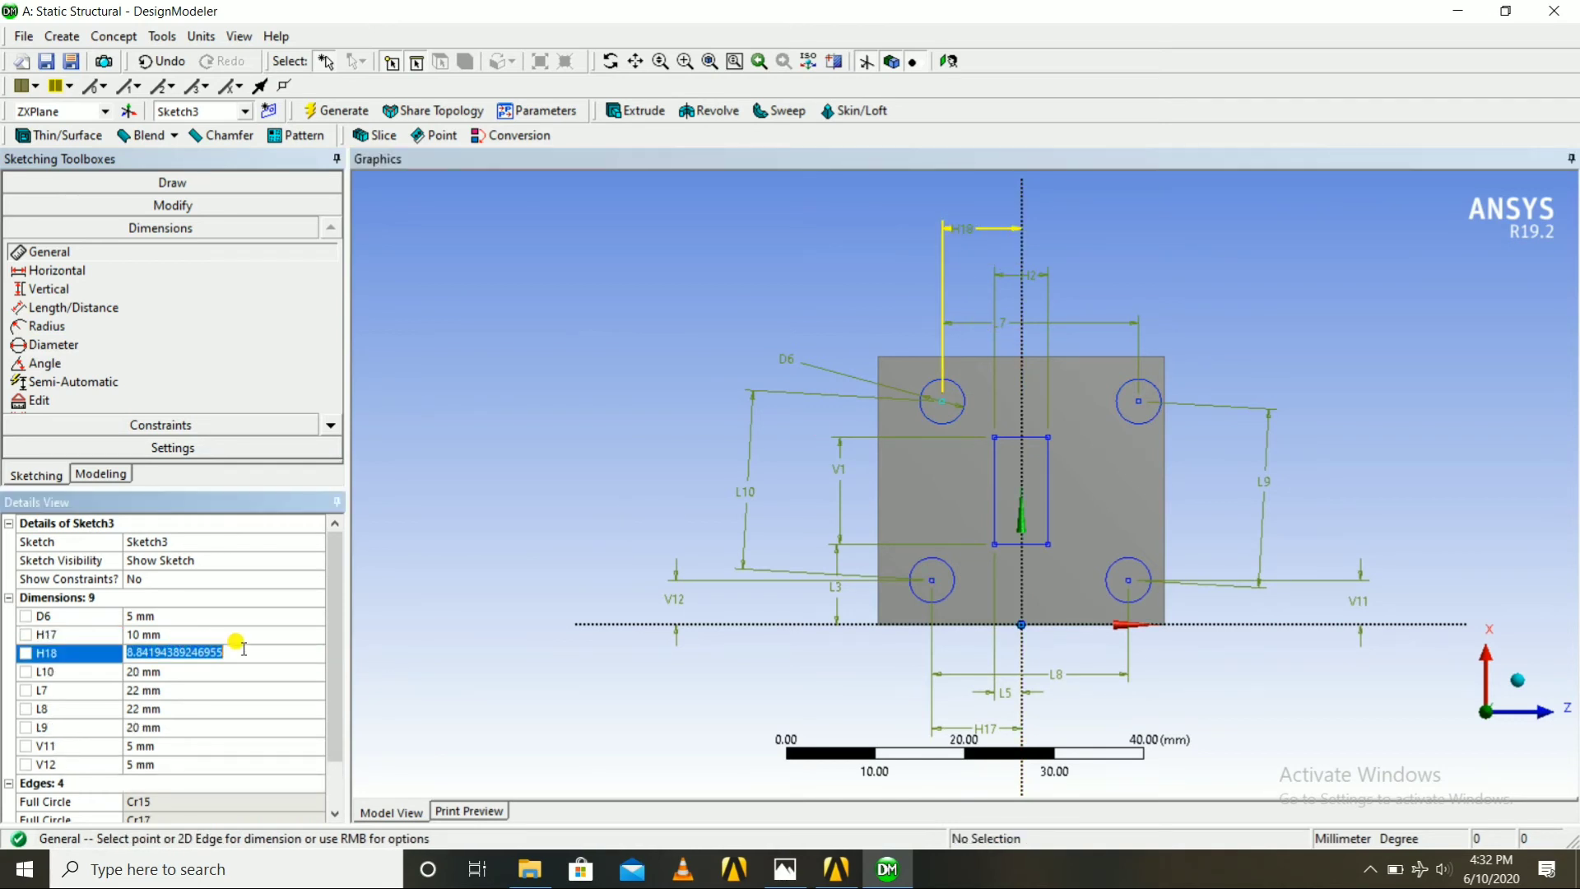
pyautogui.write('10')
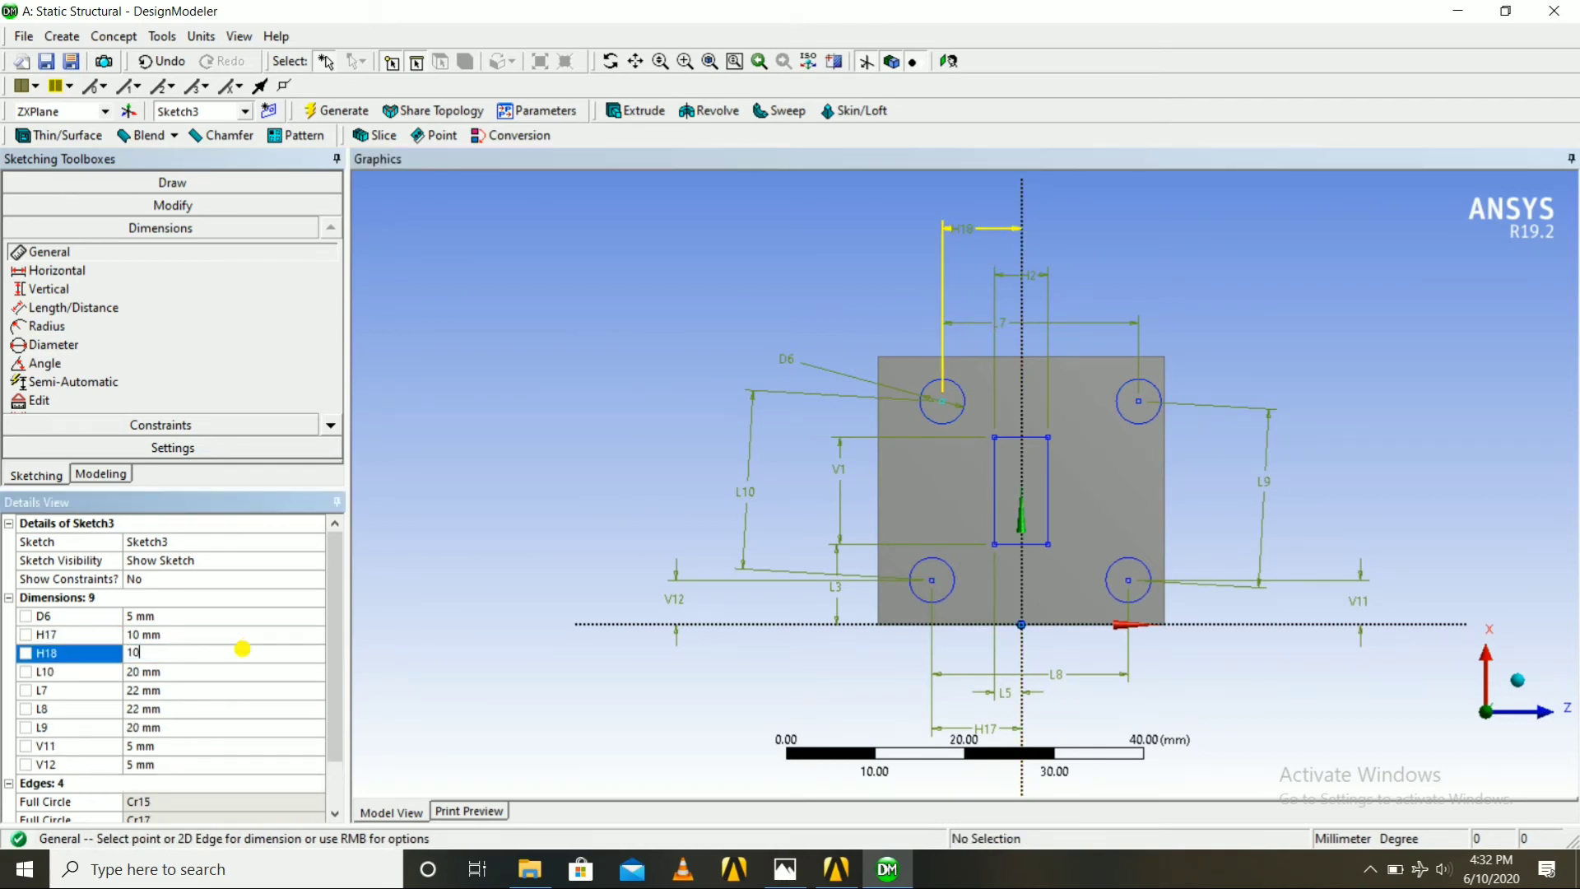
pyautogui.press('Return')
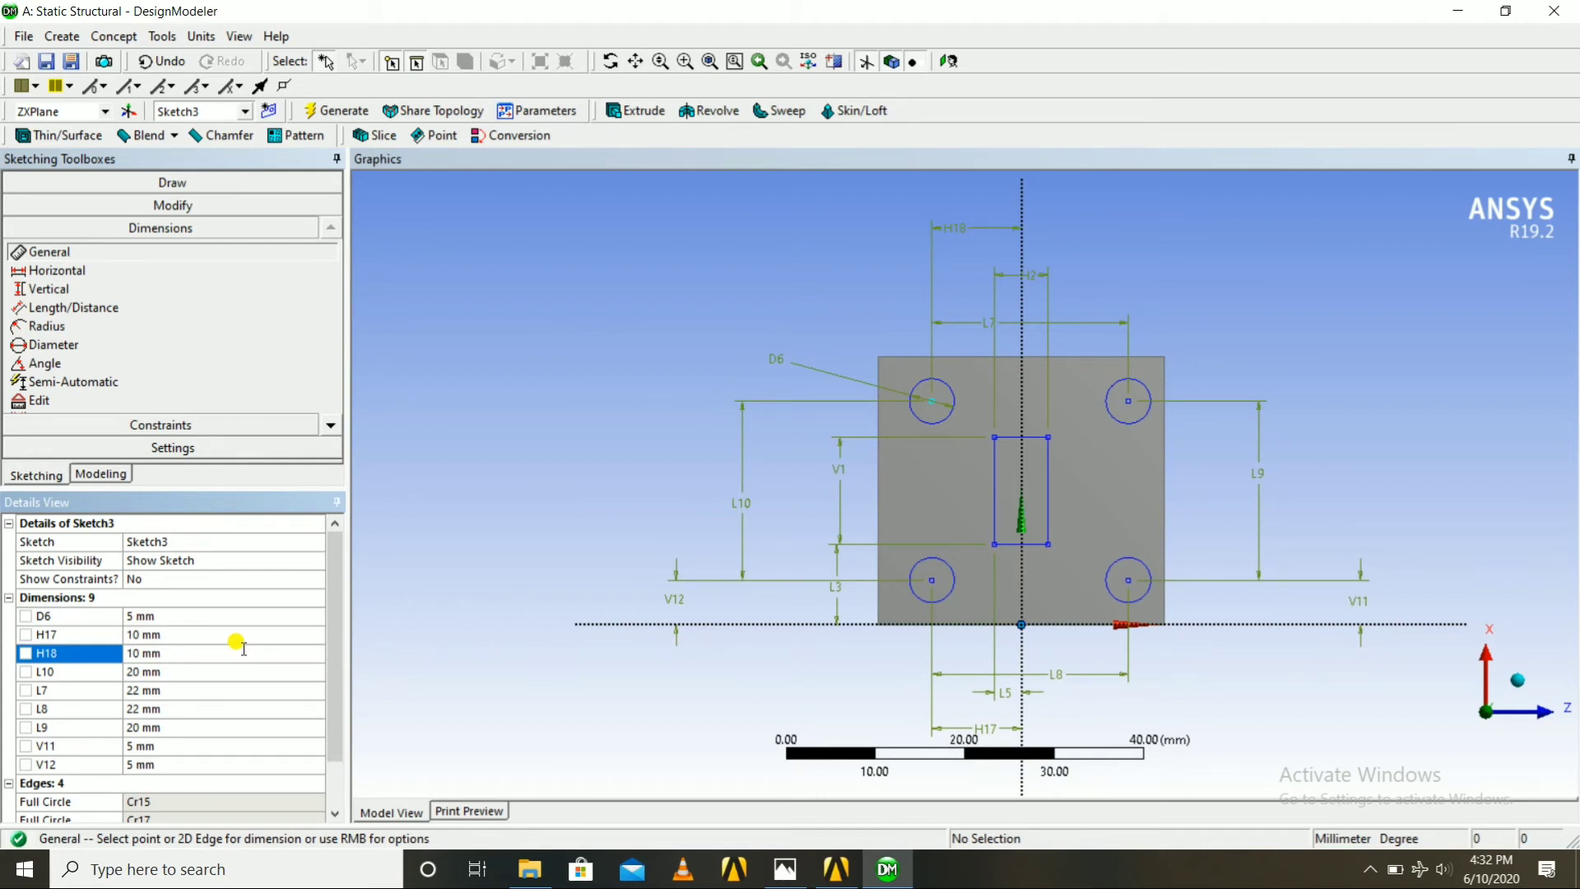
# Try 12 mm for the upper-left hole's distance from the vertical axis, then set both left holes' horizontal distances to 11 mm
pyautogui.click(166, 650)
pyautogui.press('Return')
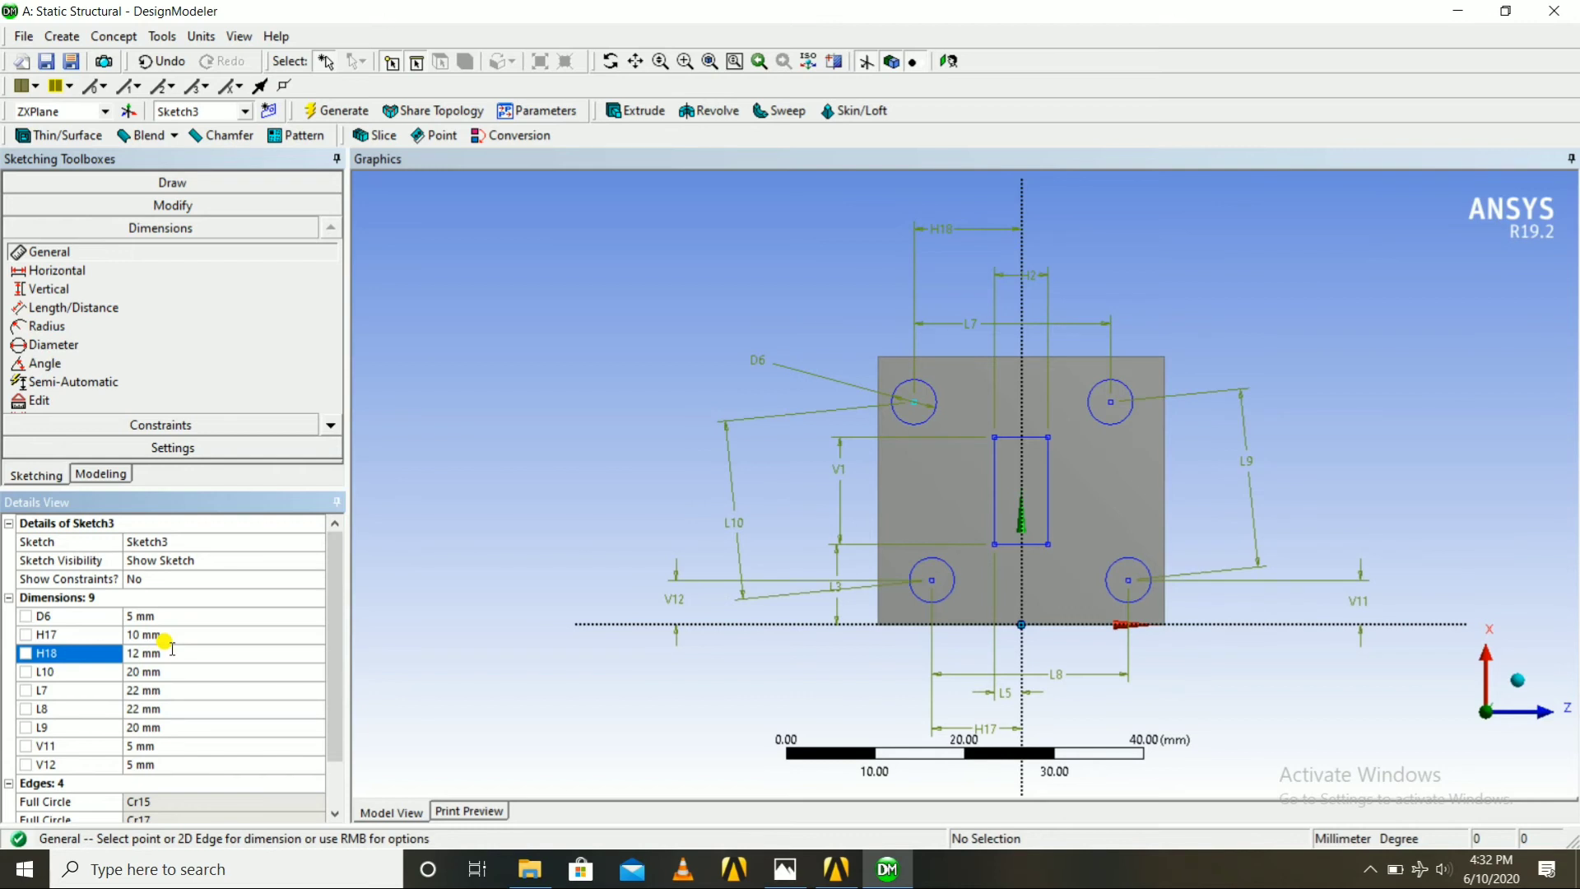
pyautogui.write('1')
pyautogui.press('Return')
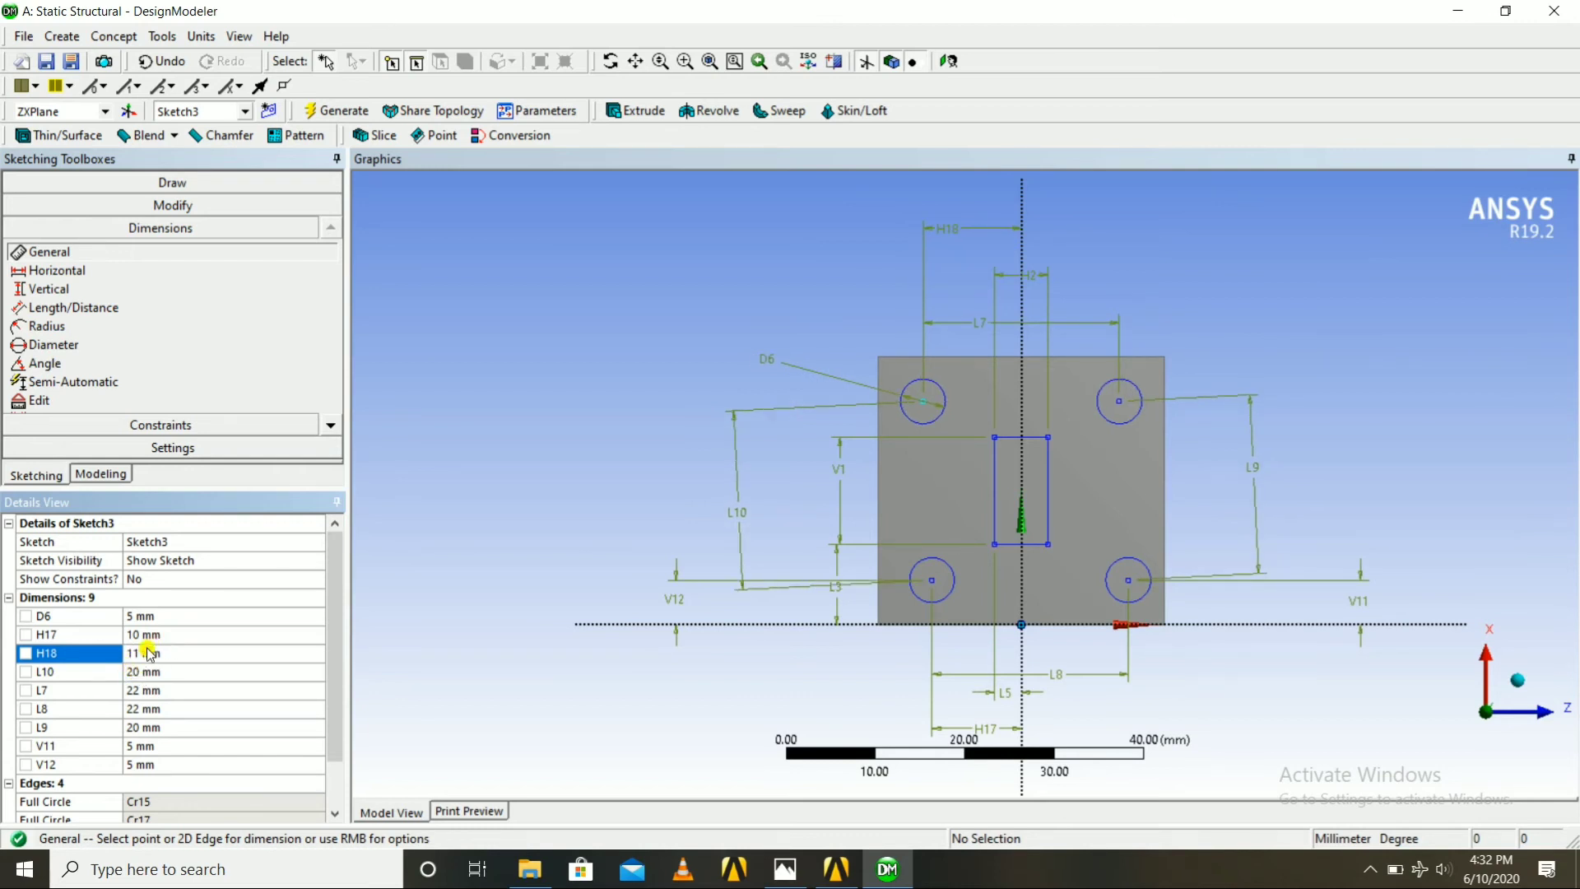
pyautogui.click(150, 635)
pyautogui.write('11')
pyautogui.press('Return')
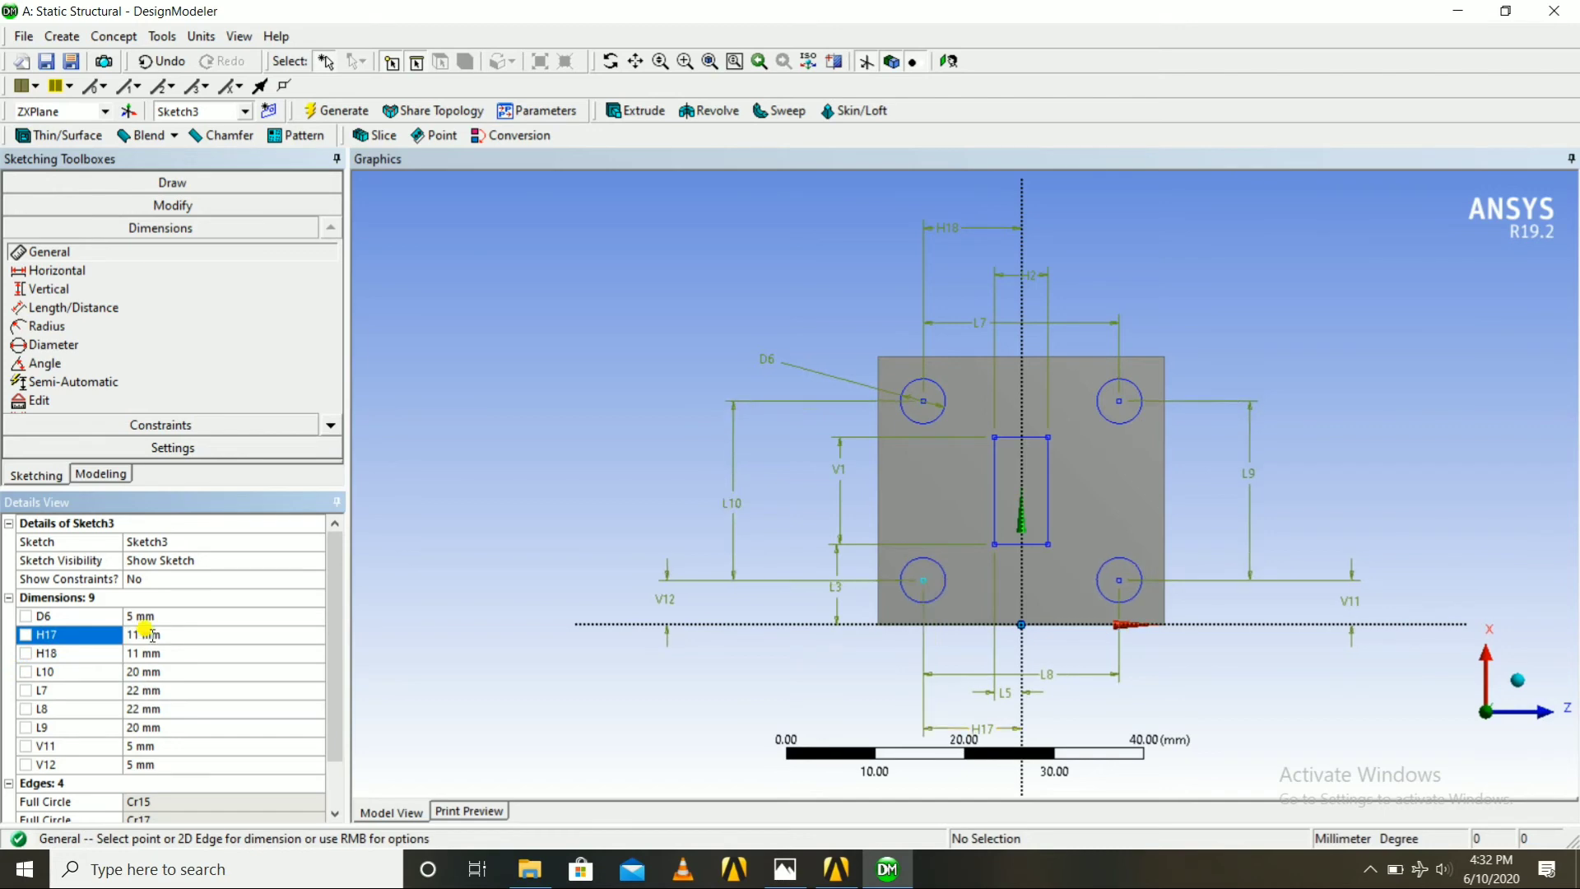
# Check the Photos drawing, then extrude the four-hole sketch in DesignModeler as Cut Material with a 4 mm depth and generate it
pyautogui.moveTo(457, 333)
pyautogui.mouseDown(button='middle')
pyautogui.moveTo(47, 386)
pyautogui.moveTo(318, 335)
pyautogui.moveTo(529, 324)
pyautogui.moveTo(638, 284)
pyautogui.mouseUp(button='middle')
pyautogui.click(782, 868)
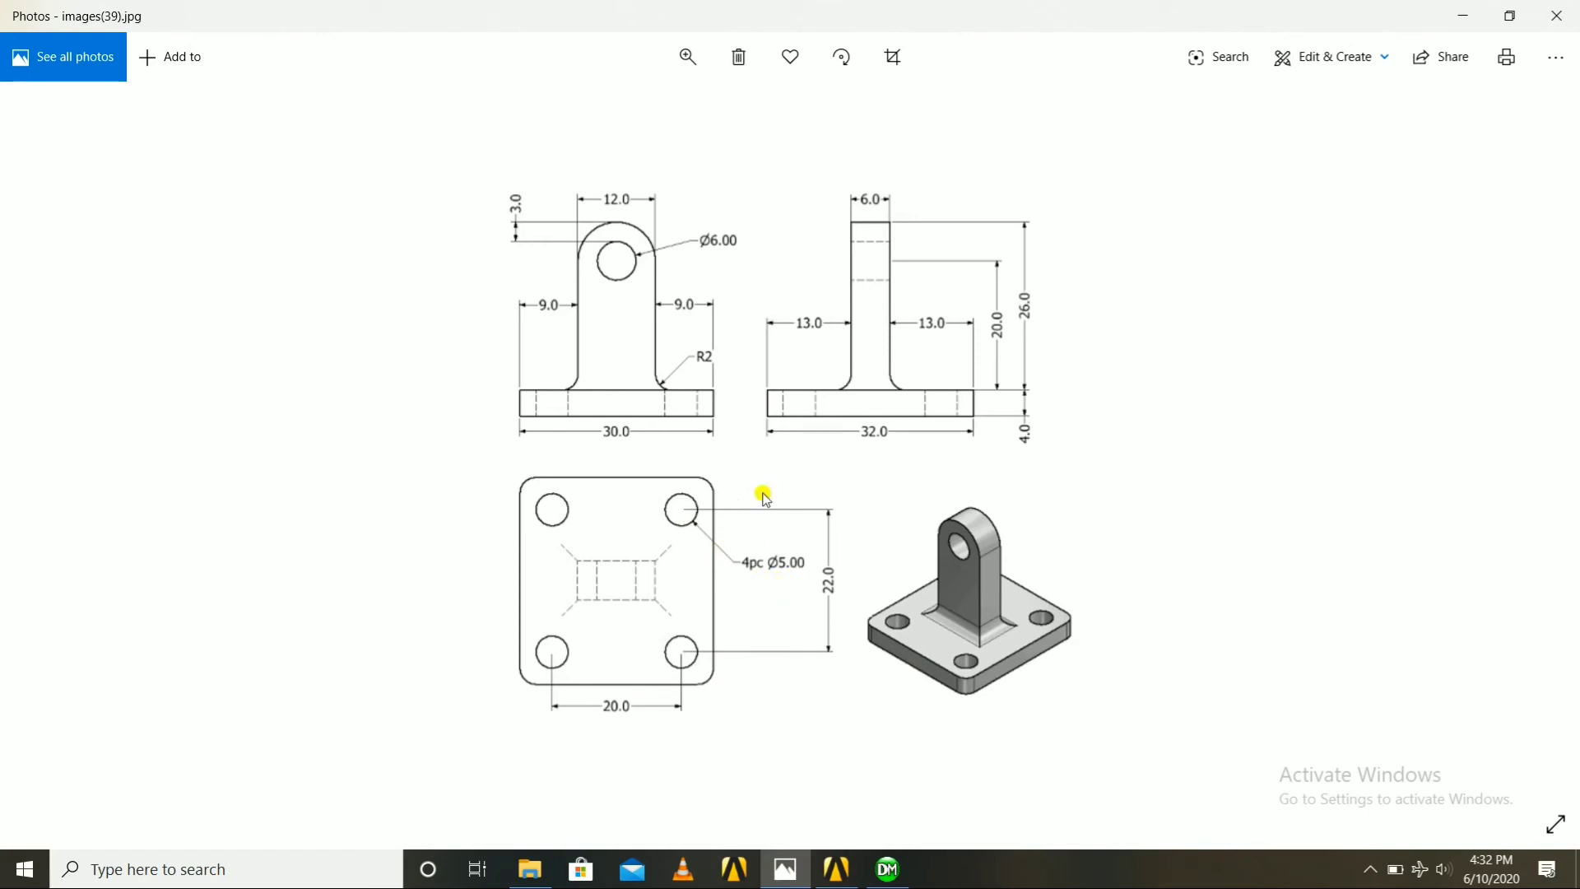
pyautogui.click(888, 868)
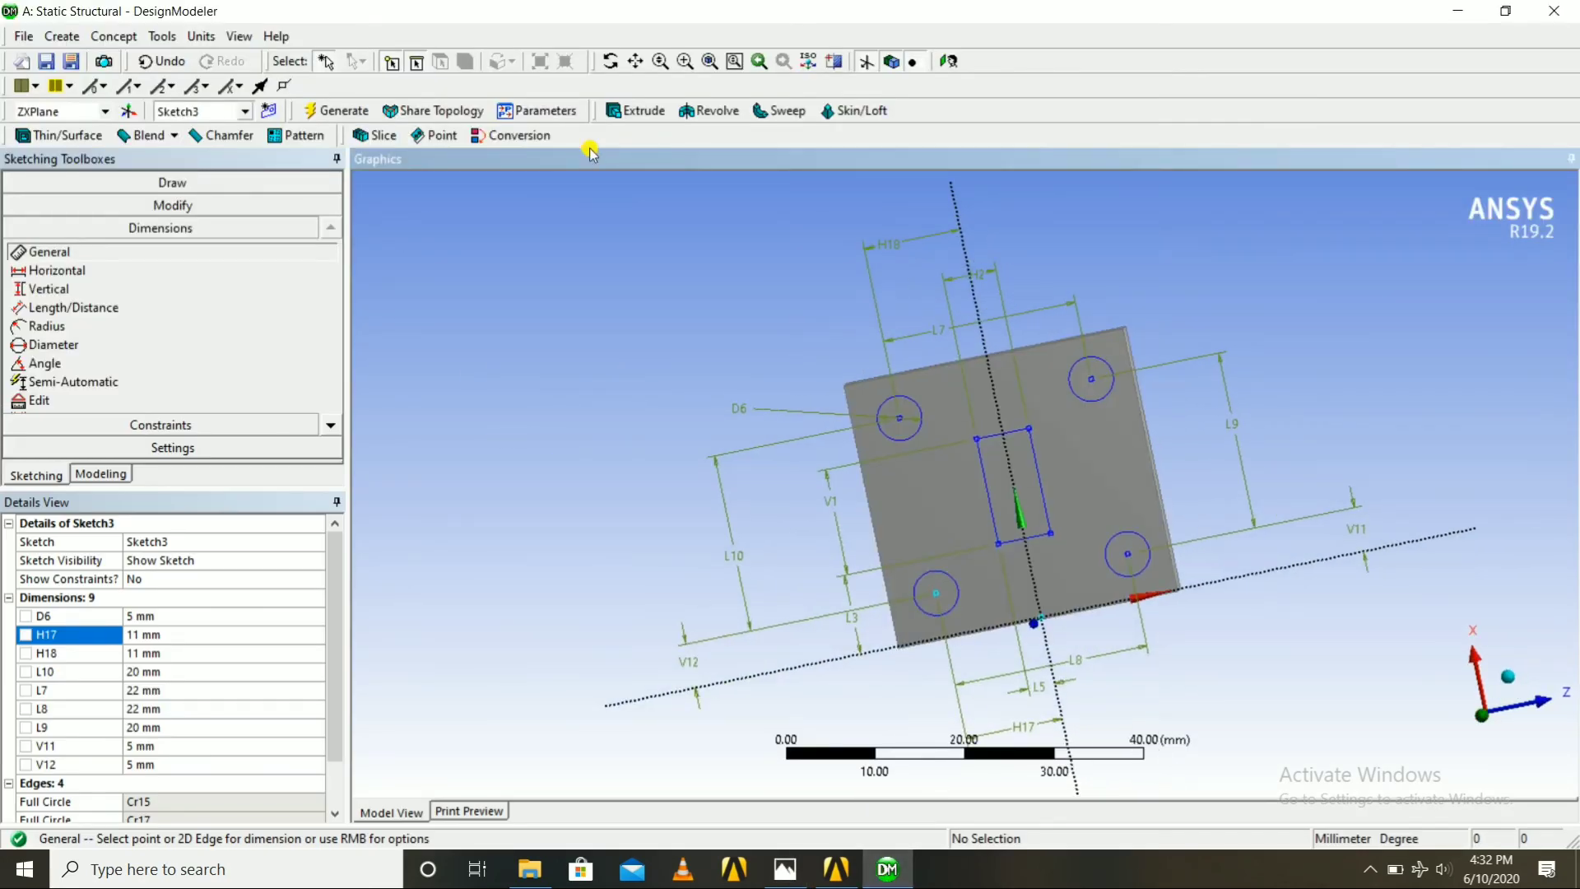
pyautogui.click(635, 110)
pyautogui.click(194, 576)
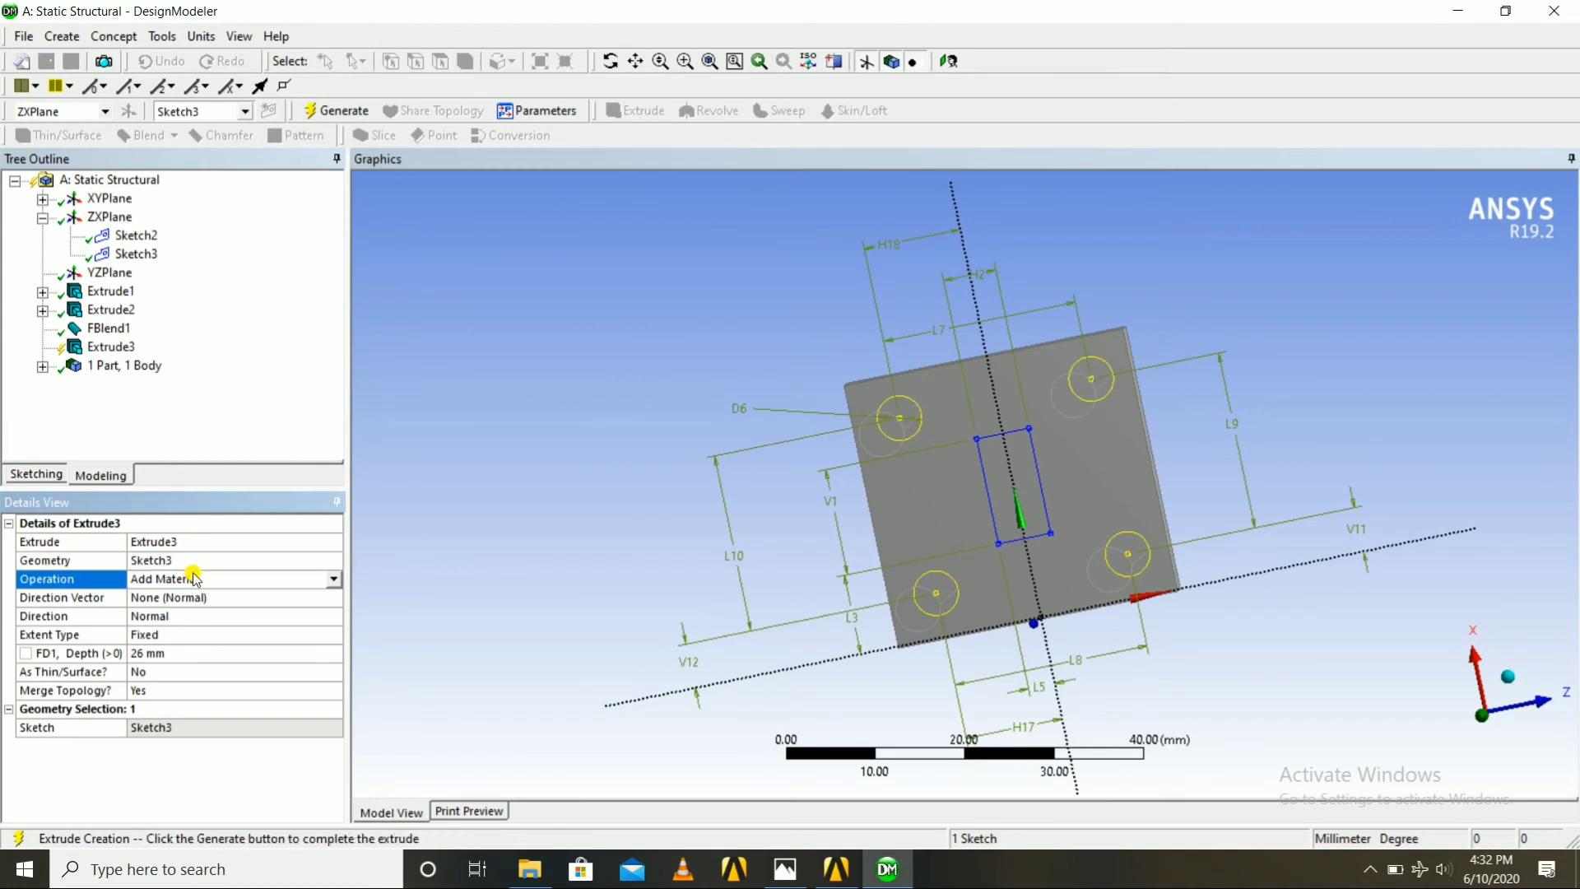
pyautogui.click(332, 578)
pyautogui.click(197, 624)
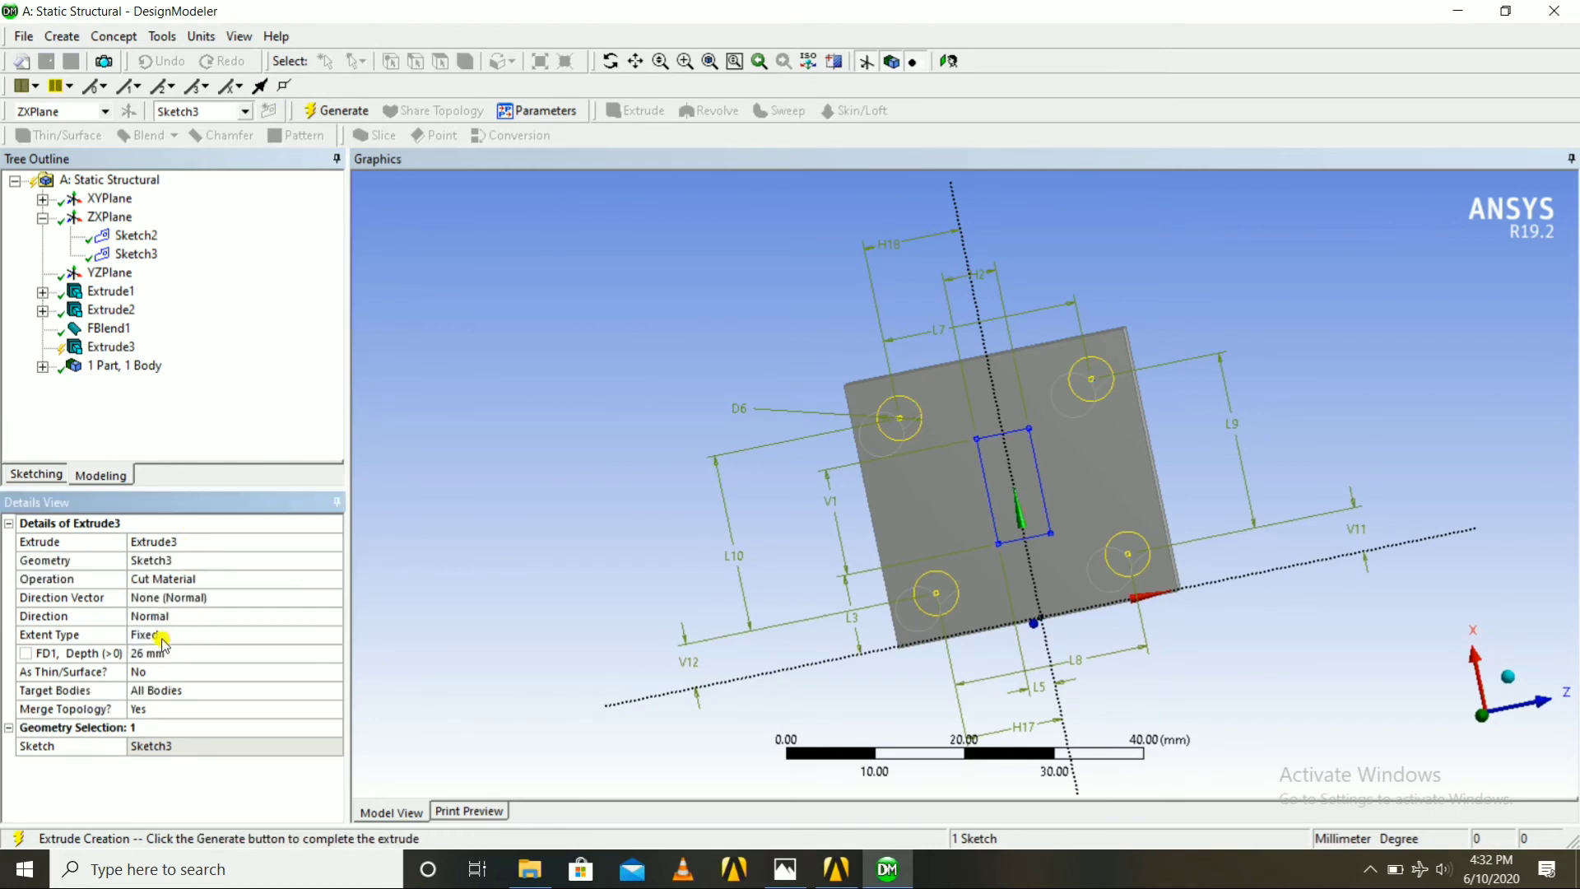
pyautogui.click(153, 653)
pyautogui.write('4')
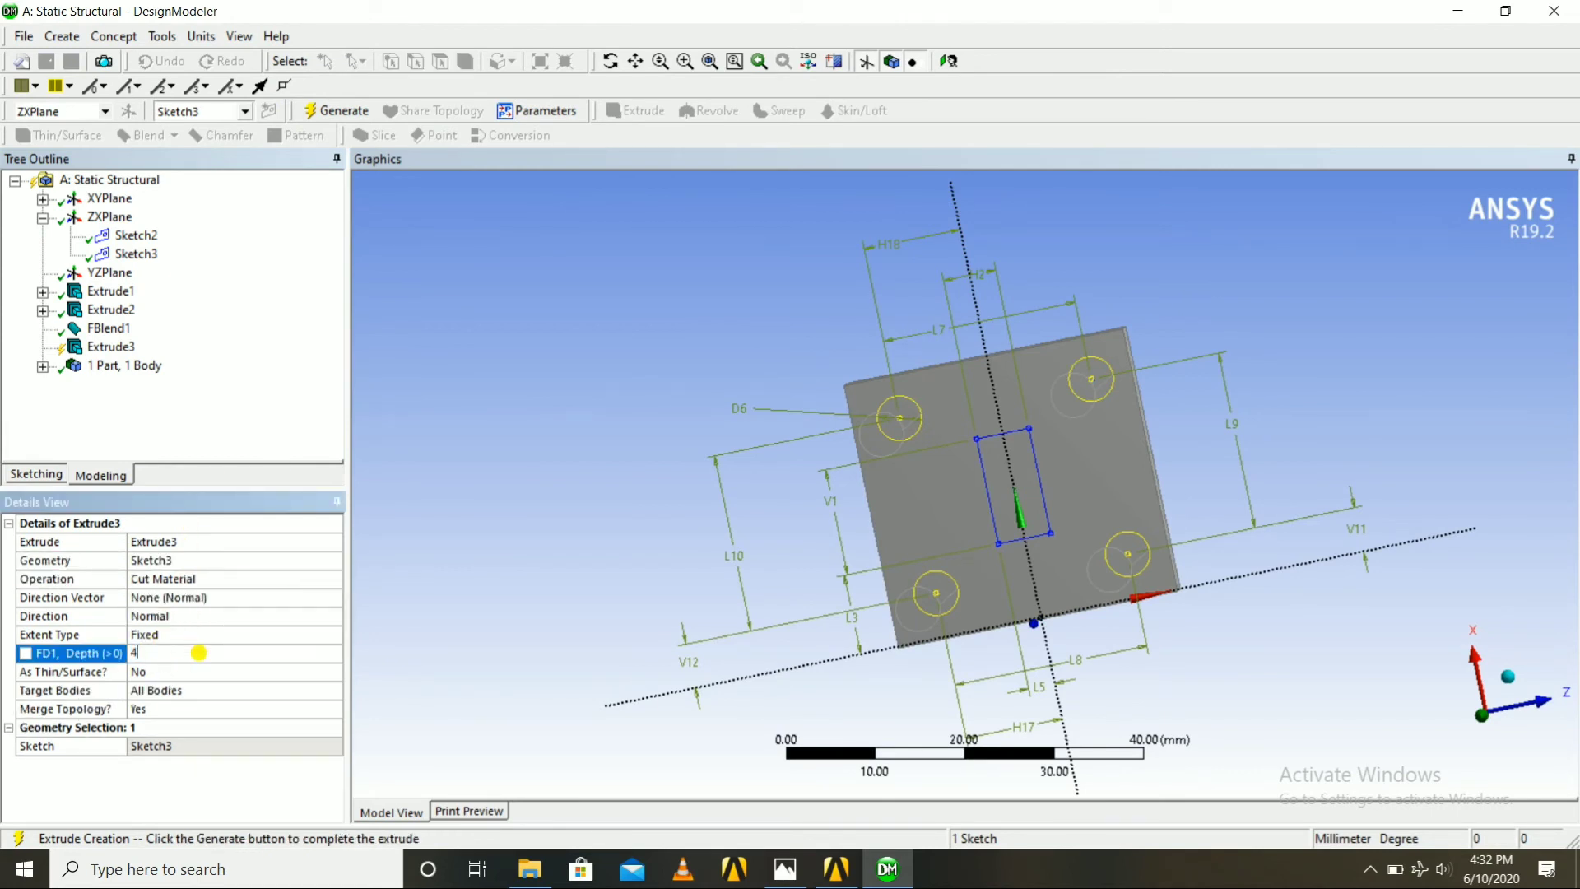
pyautogui.press('Return')
pyautogui.moveTo(600, 430); pyautogui.dragTo(324, 445, button='middle')
pyautogui.click(352, 113)
pyautogui.moveTo(535, 239); pyautogui.dragTo(708, 527, button='middle')
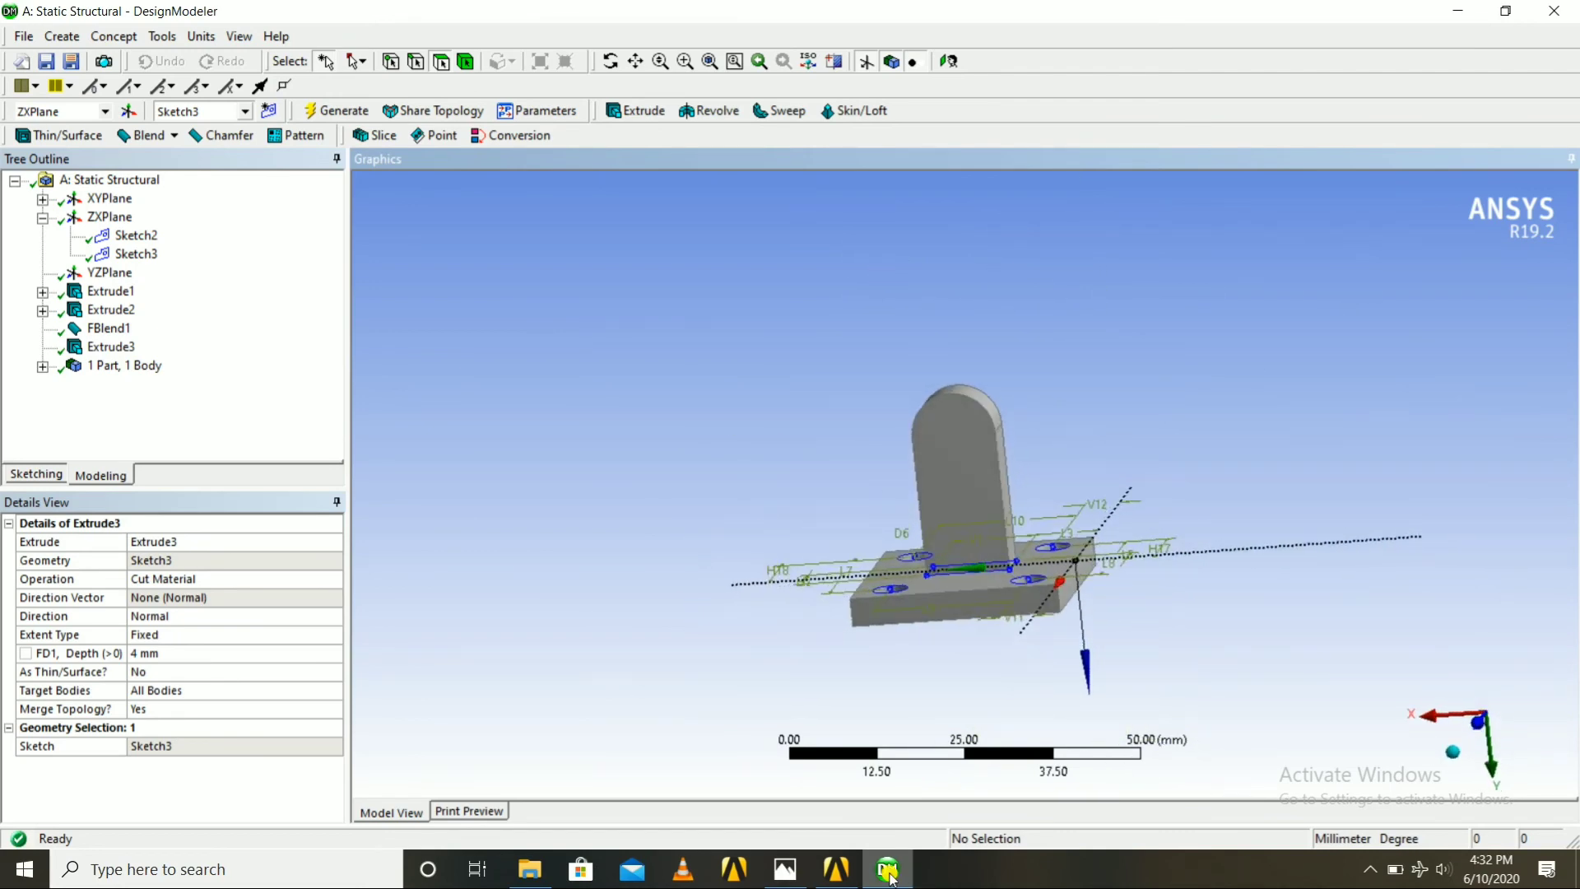
# Review the bracket drawing in Photos, then inspect the YZPlane and ZXPlane orientations against the model in DesignModeler
pyautogui.click(785, 870)
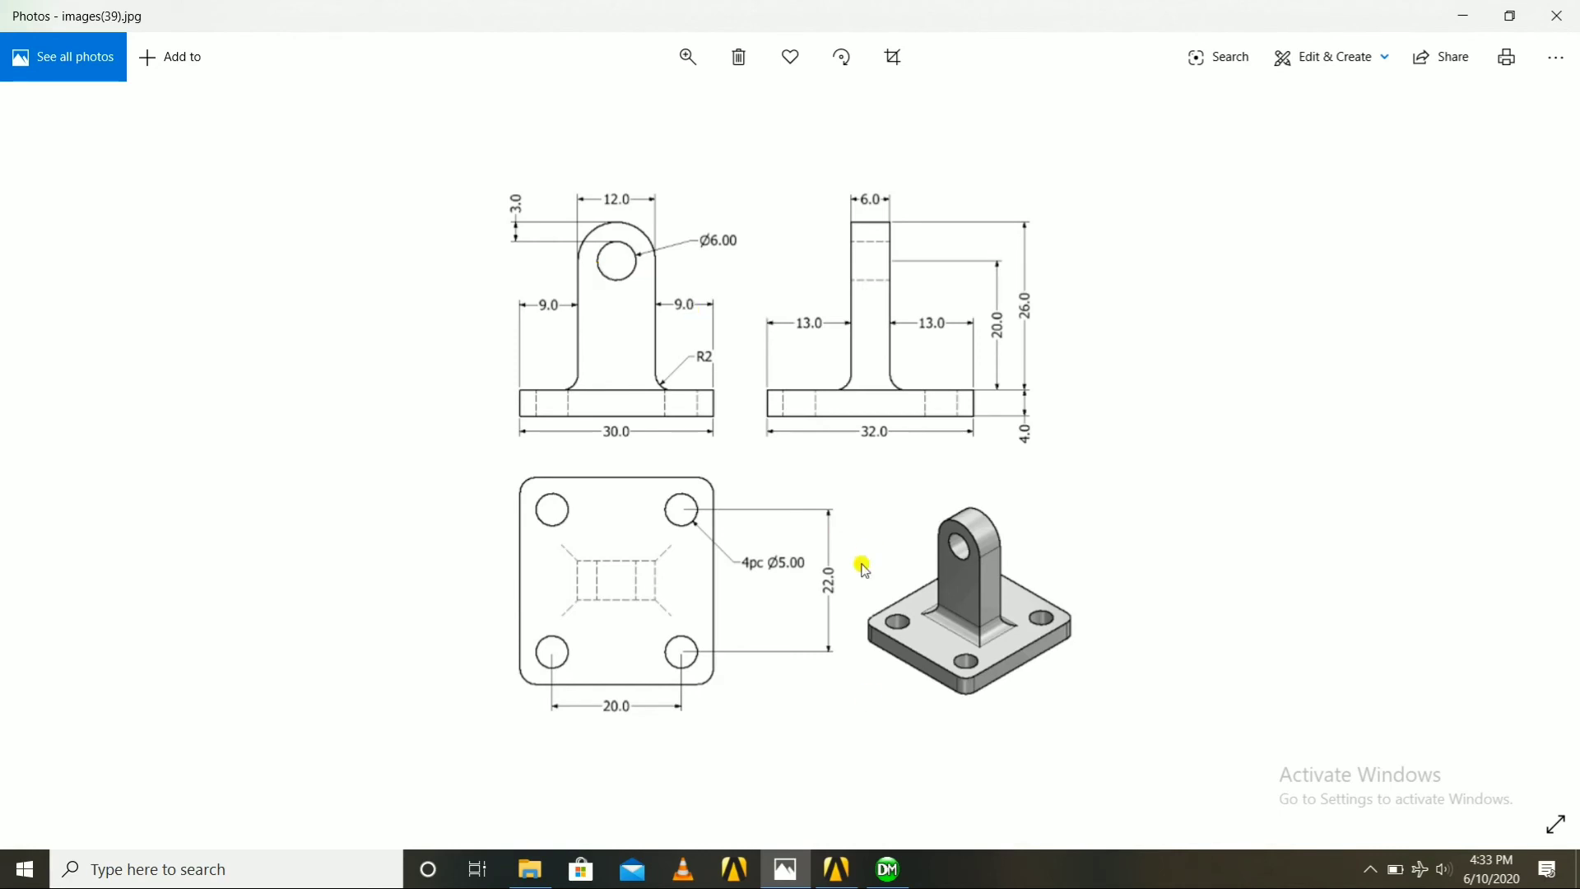
pyautogui.click(889, 871)
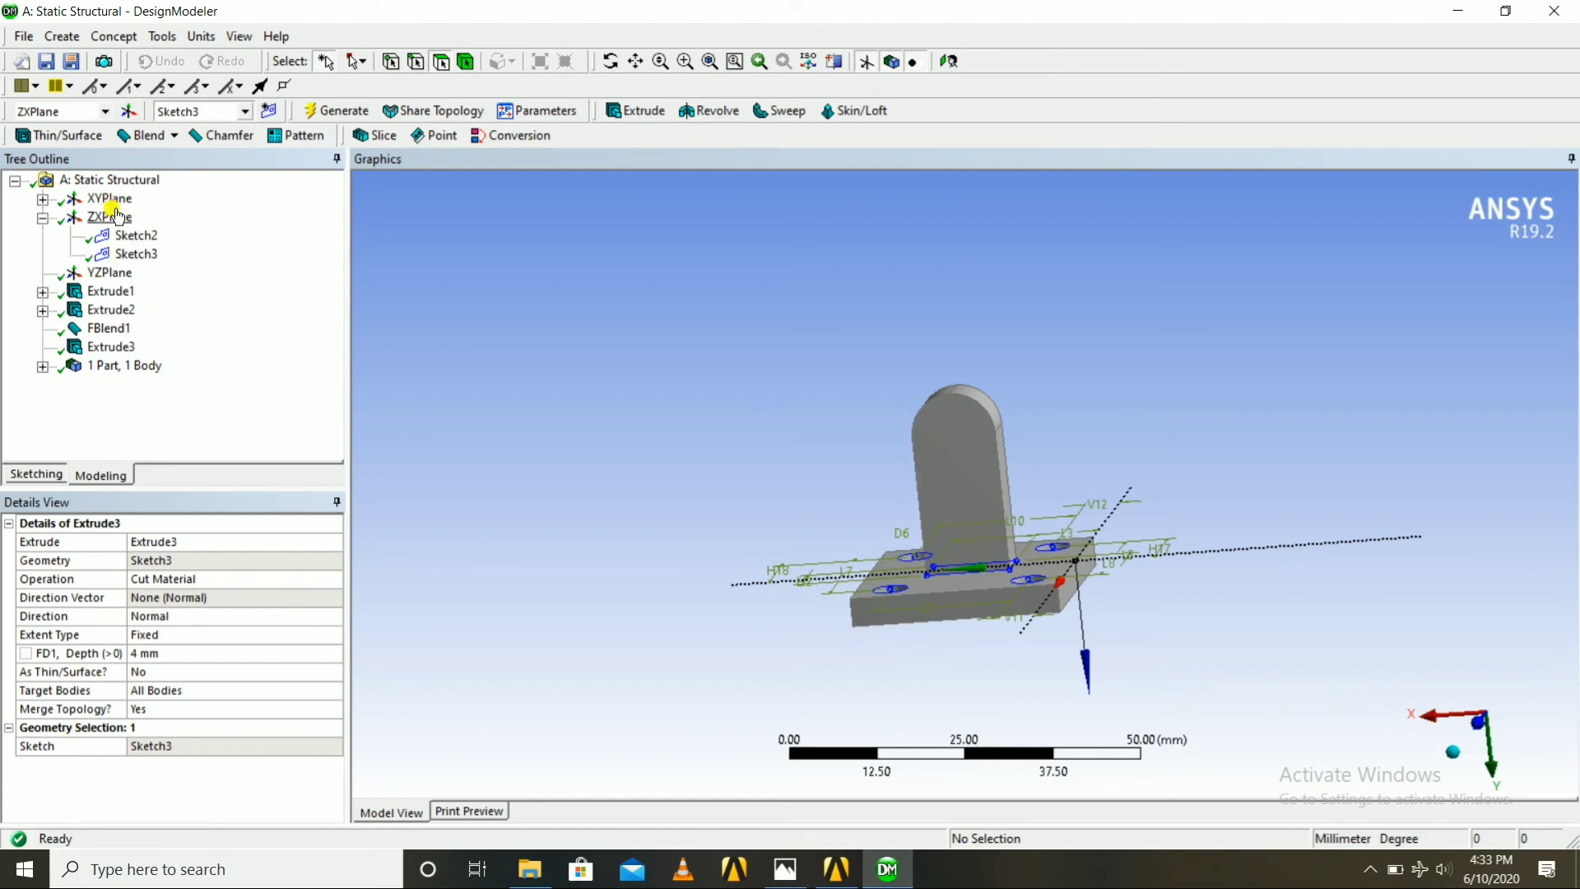
pyautogui.click(110, 273)
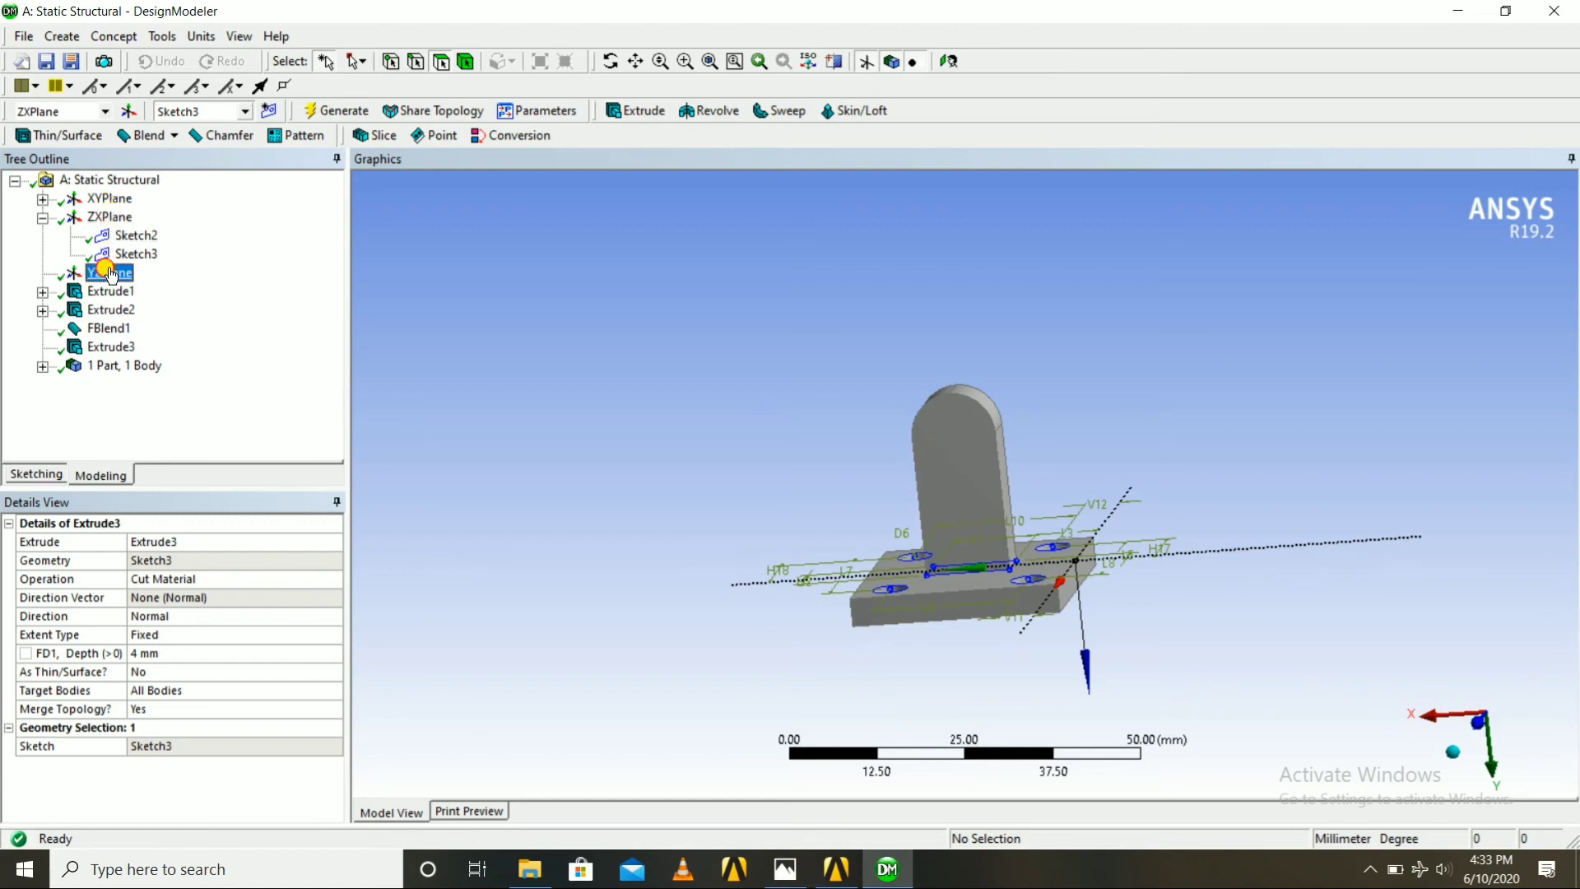
pyautogui.click(950, 63)
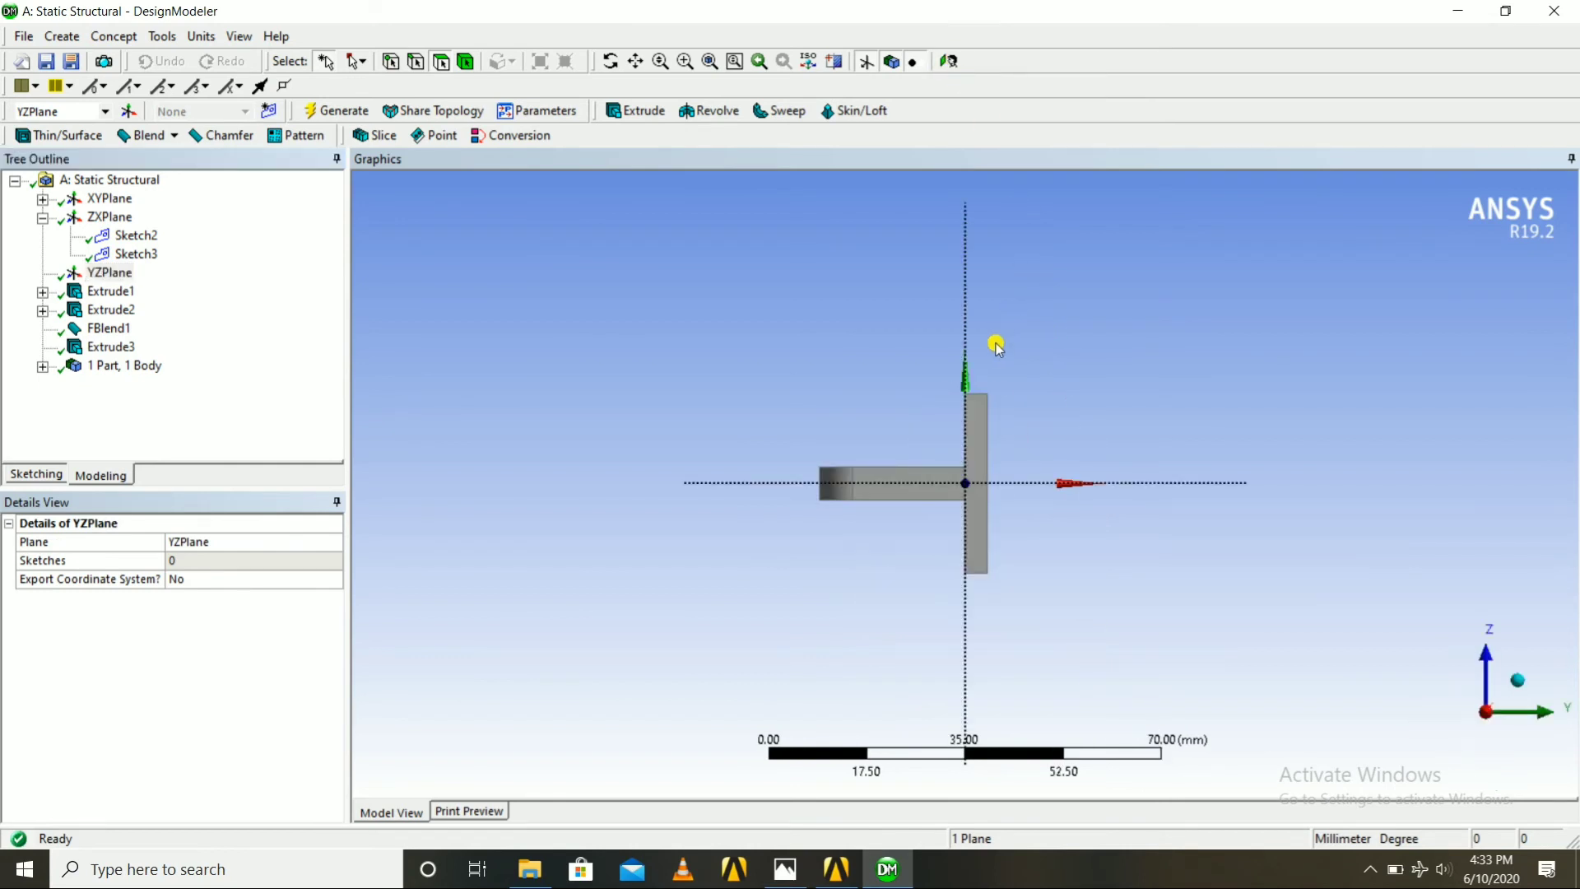
pyautogui.click(99, 217)
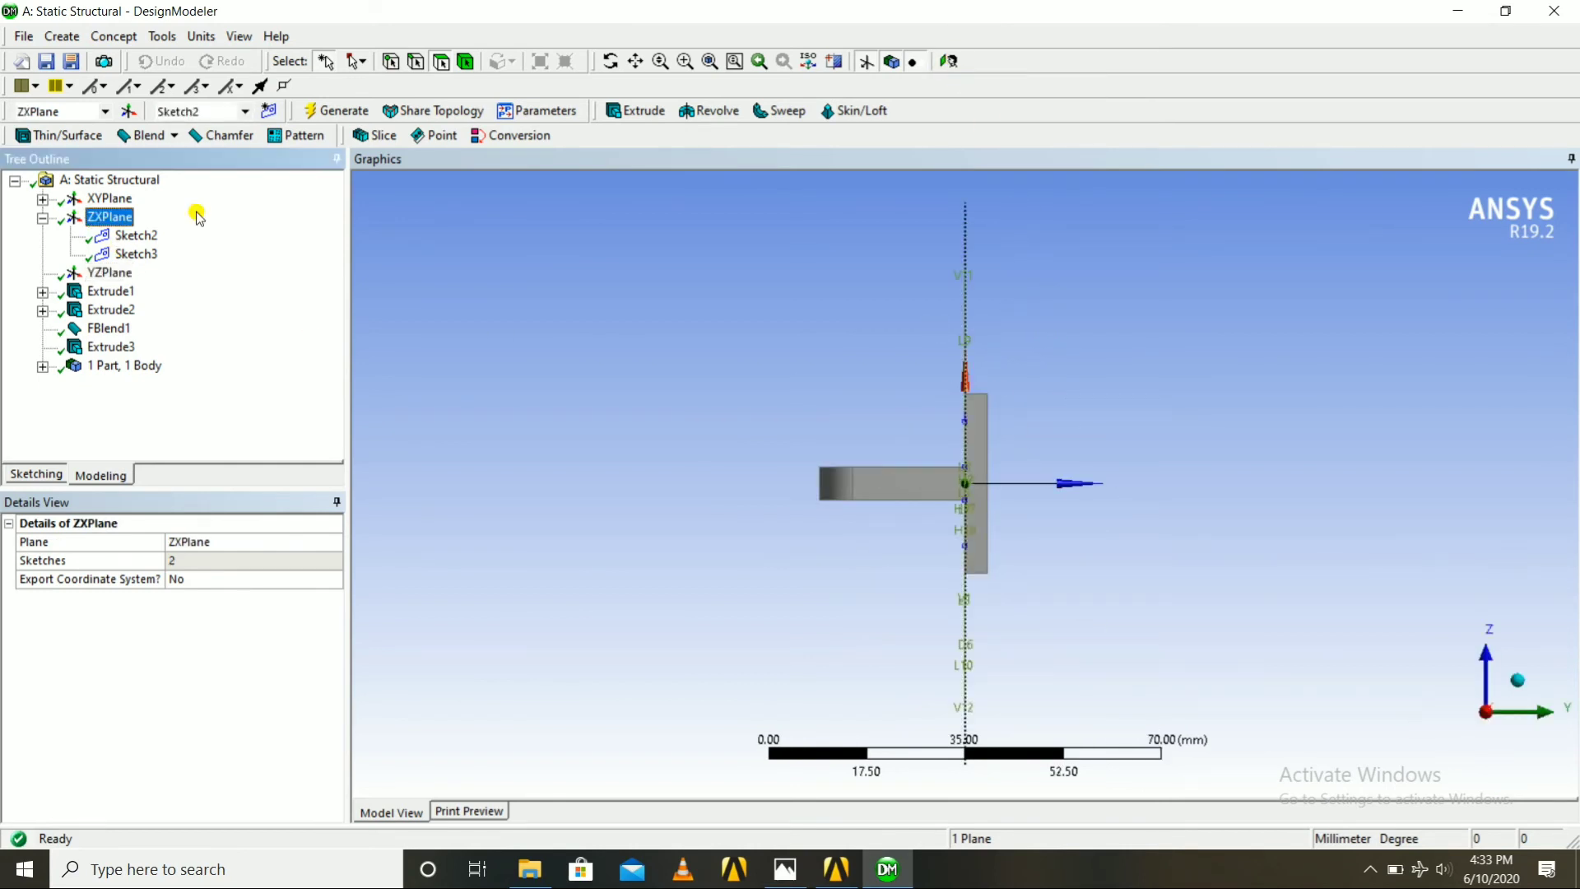
pyautogui.click(950, 63)
pyautogui.moveTo(963, 296); pyautogui.dragTo(344, 376, button='middle')
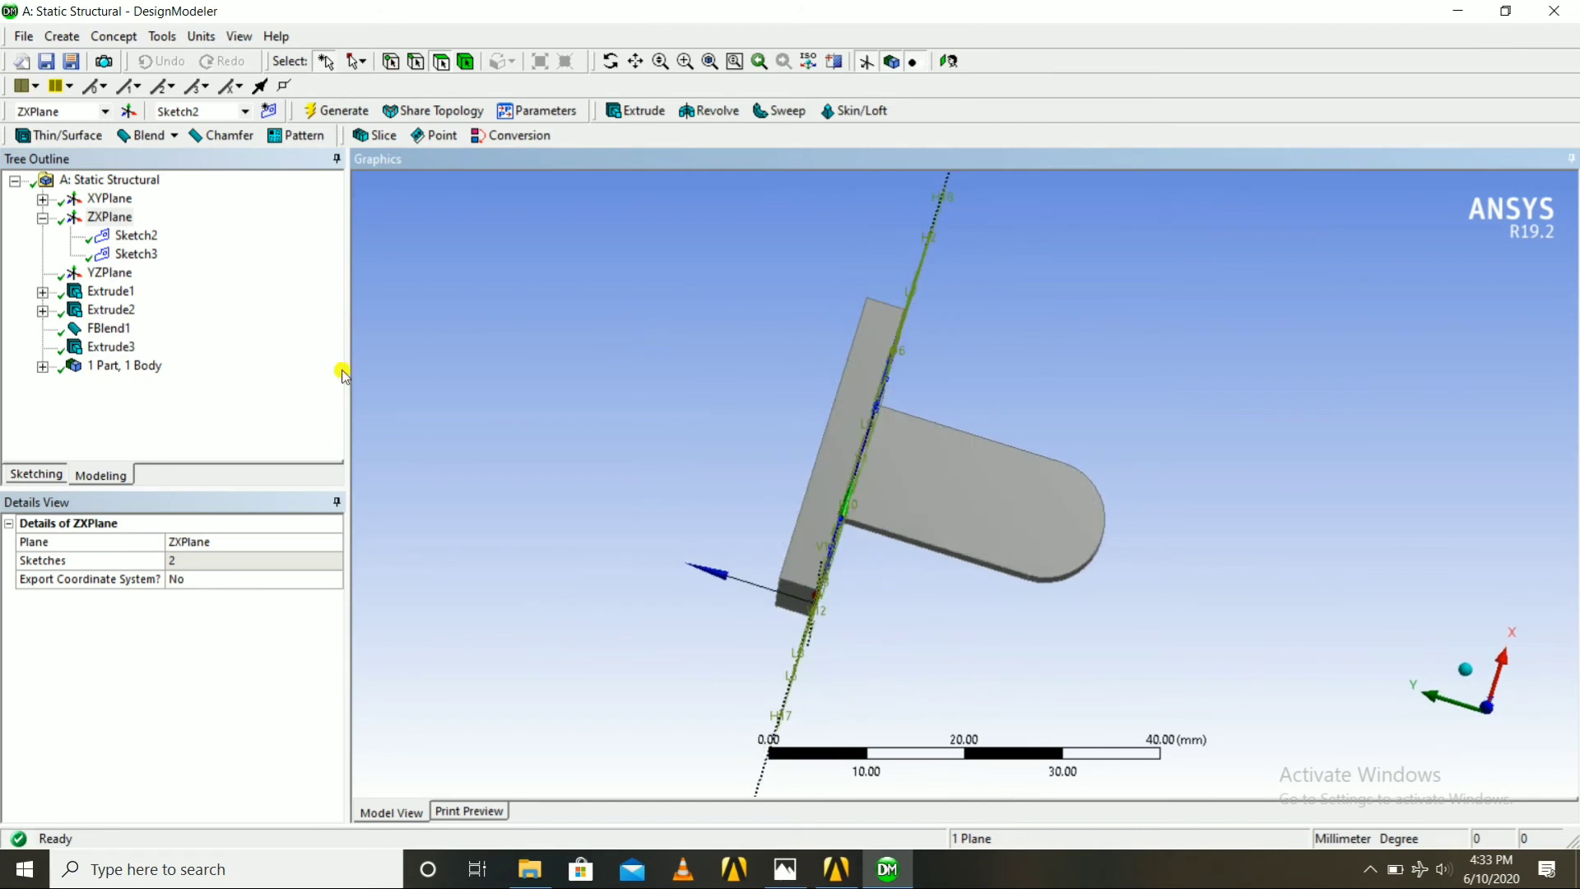
# Start a new plane and set its type to From Face
pyautogui.click(129, 111)
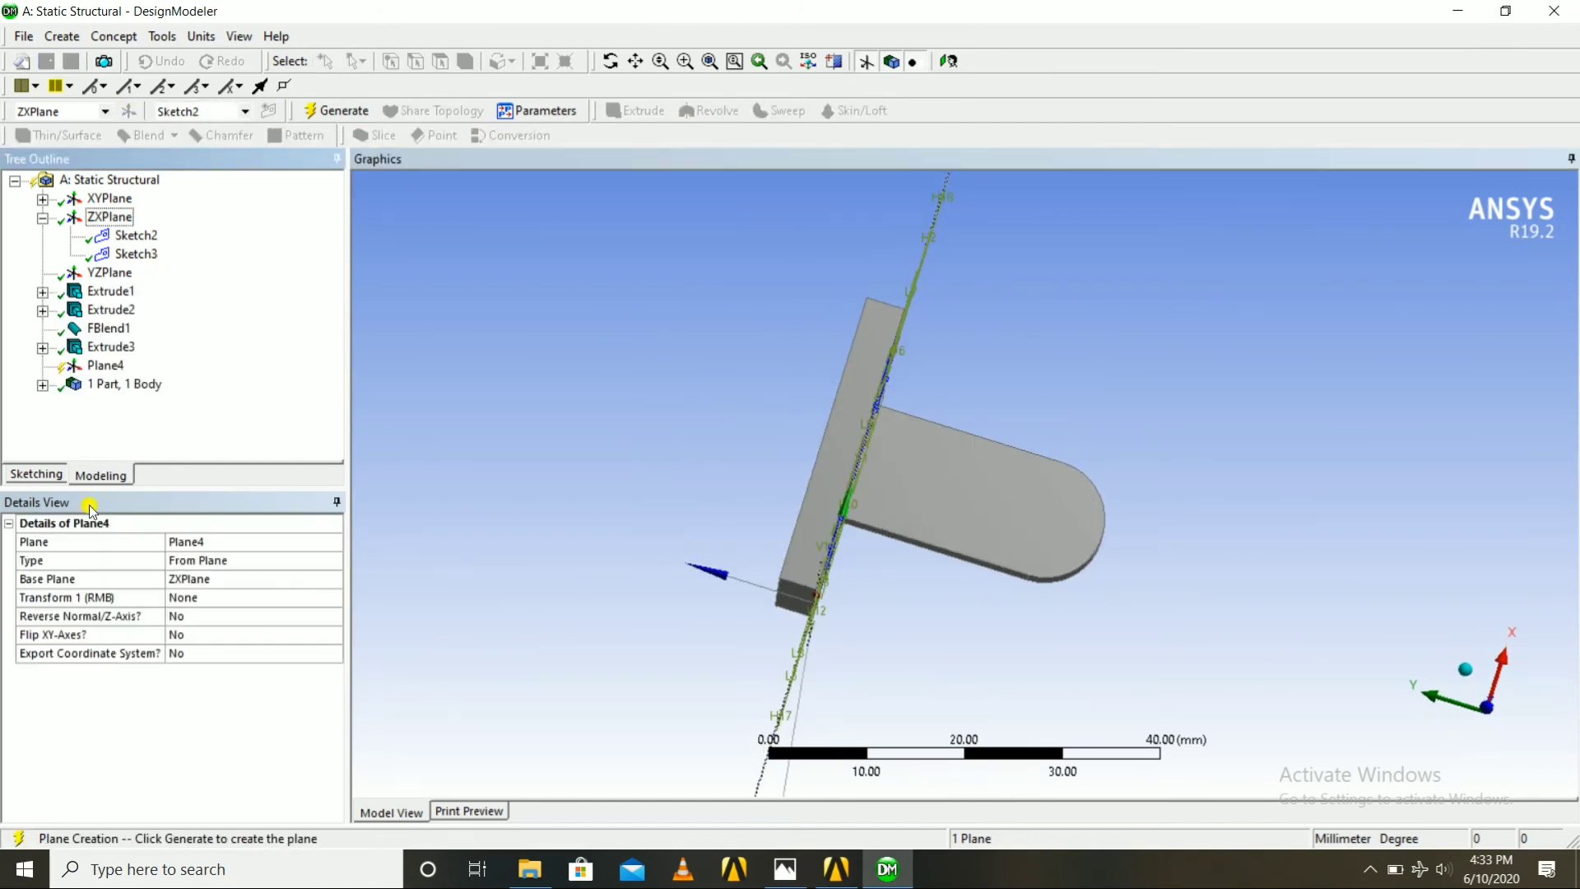
pyautogui.click(283, 563)
pyautogui.click(333, 561)
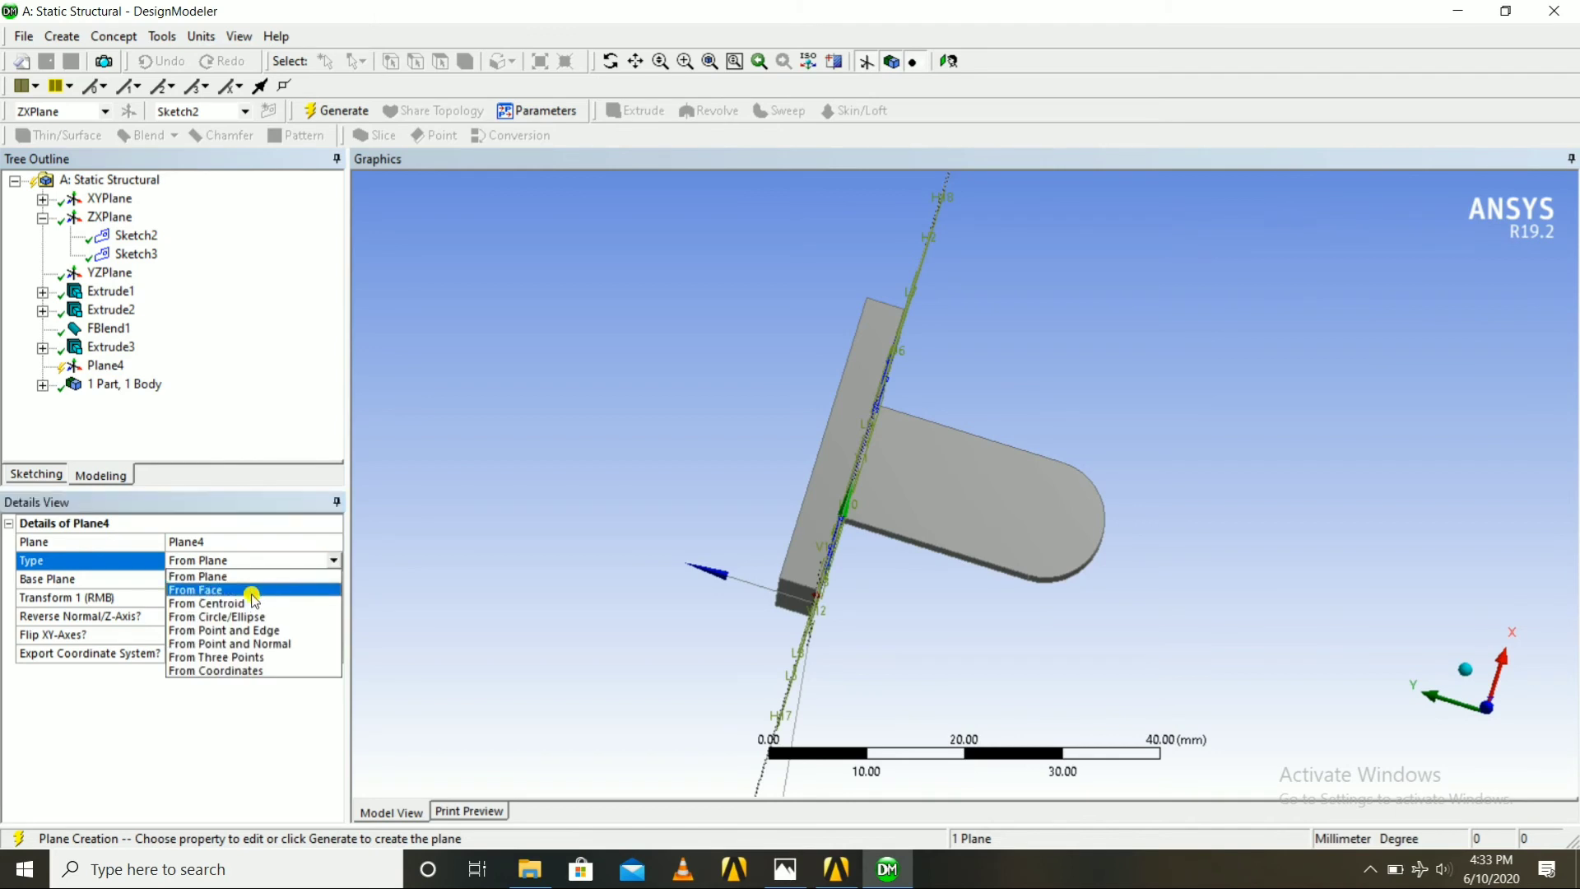
pyautogui.click(239, 596)
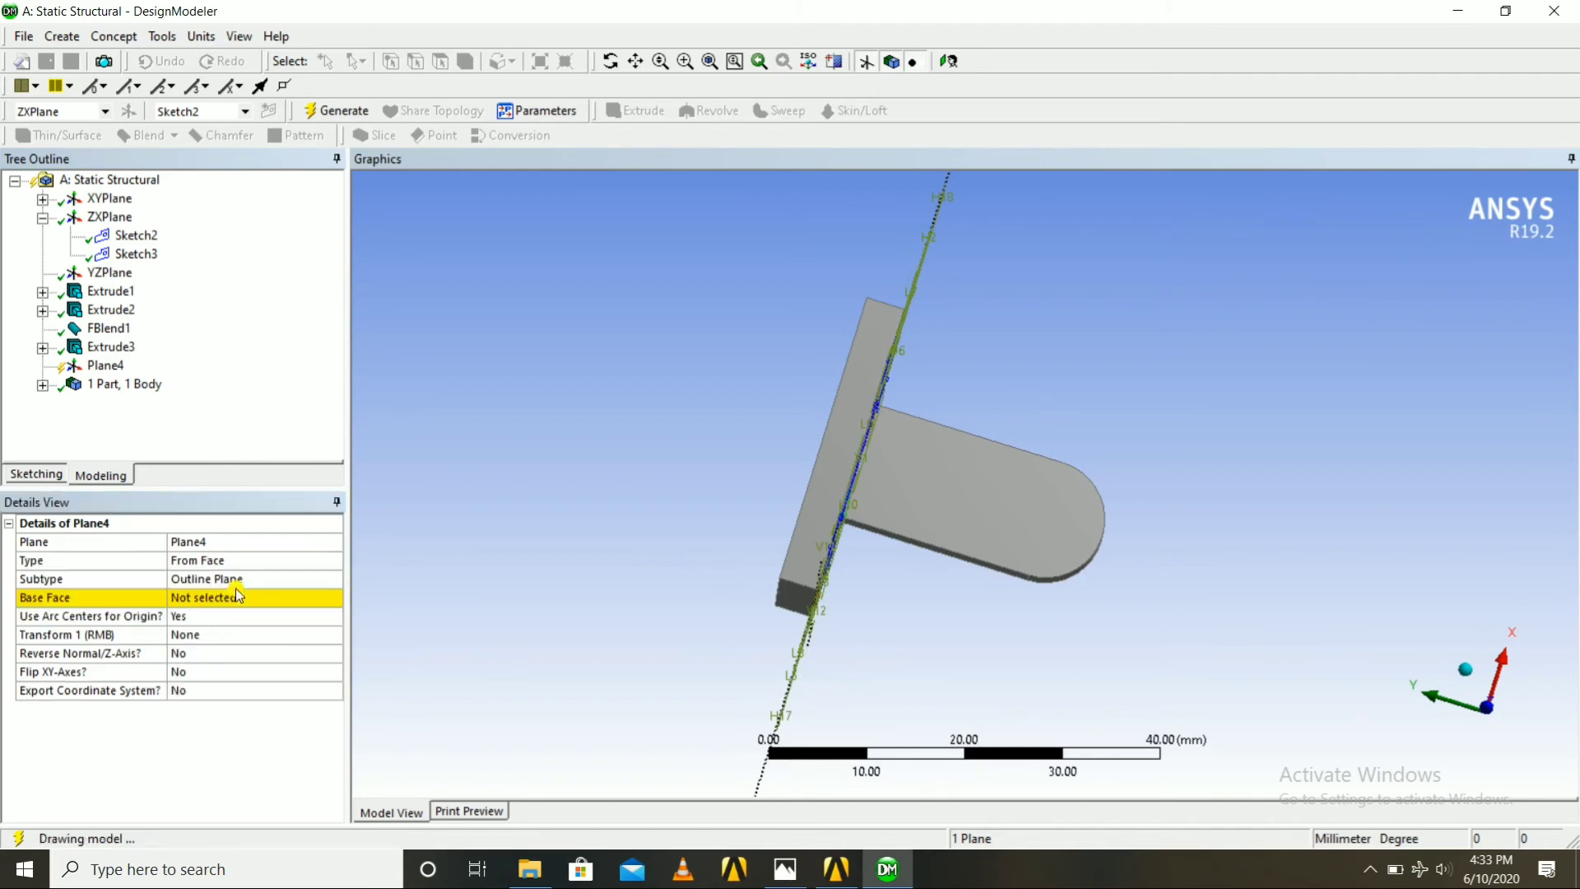
# Assign the broad flat face of the rounded upright as the new plane's base face and generate the plane
pyautogui.click(1051, 517)
pyautogui.click(334, 598)
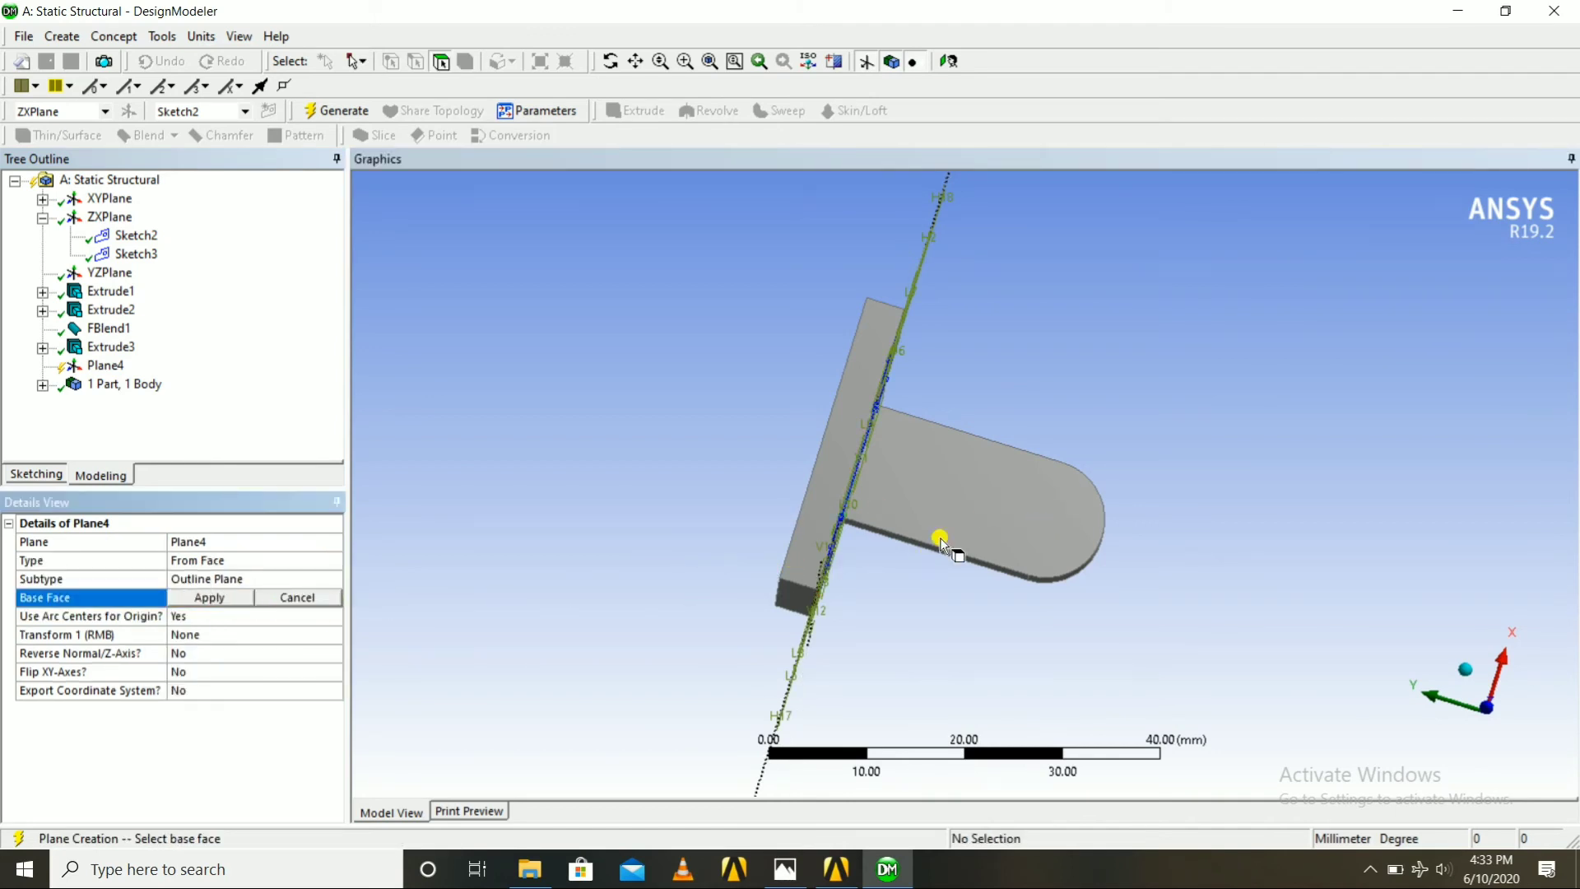
pyautogui.click(1039, 512)
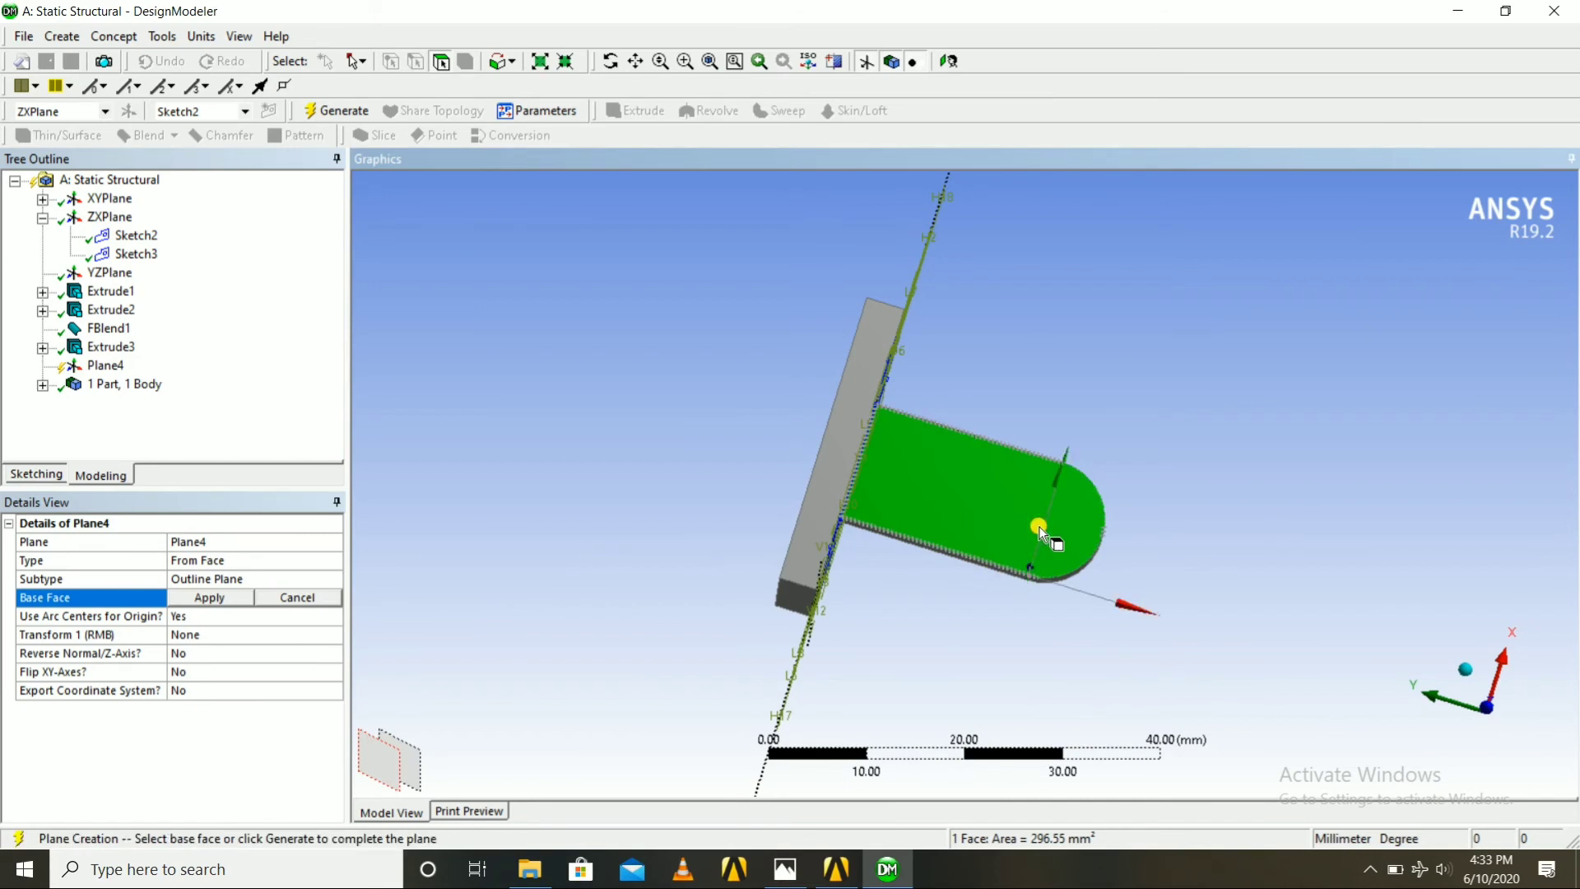
pyautogui.click(909, 503)
pyautogui.click(1049, 505)
pyautogui.click(1021, 521)
pyautogui.moveTo(1079, 518); pyautogui.dragTo(776, 483, button='middle')
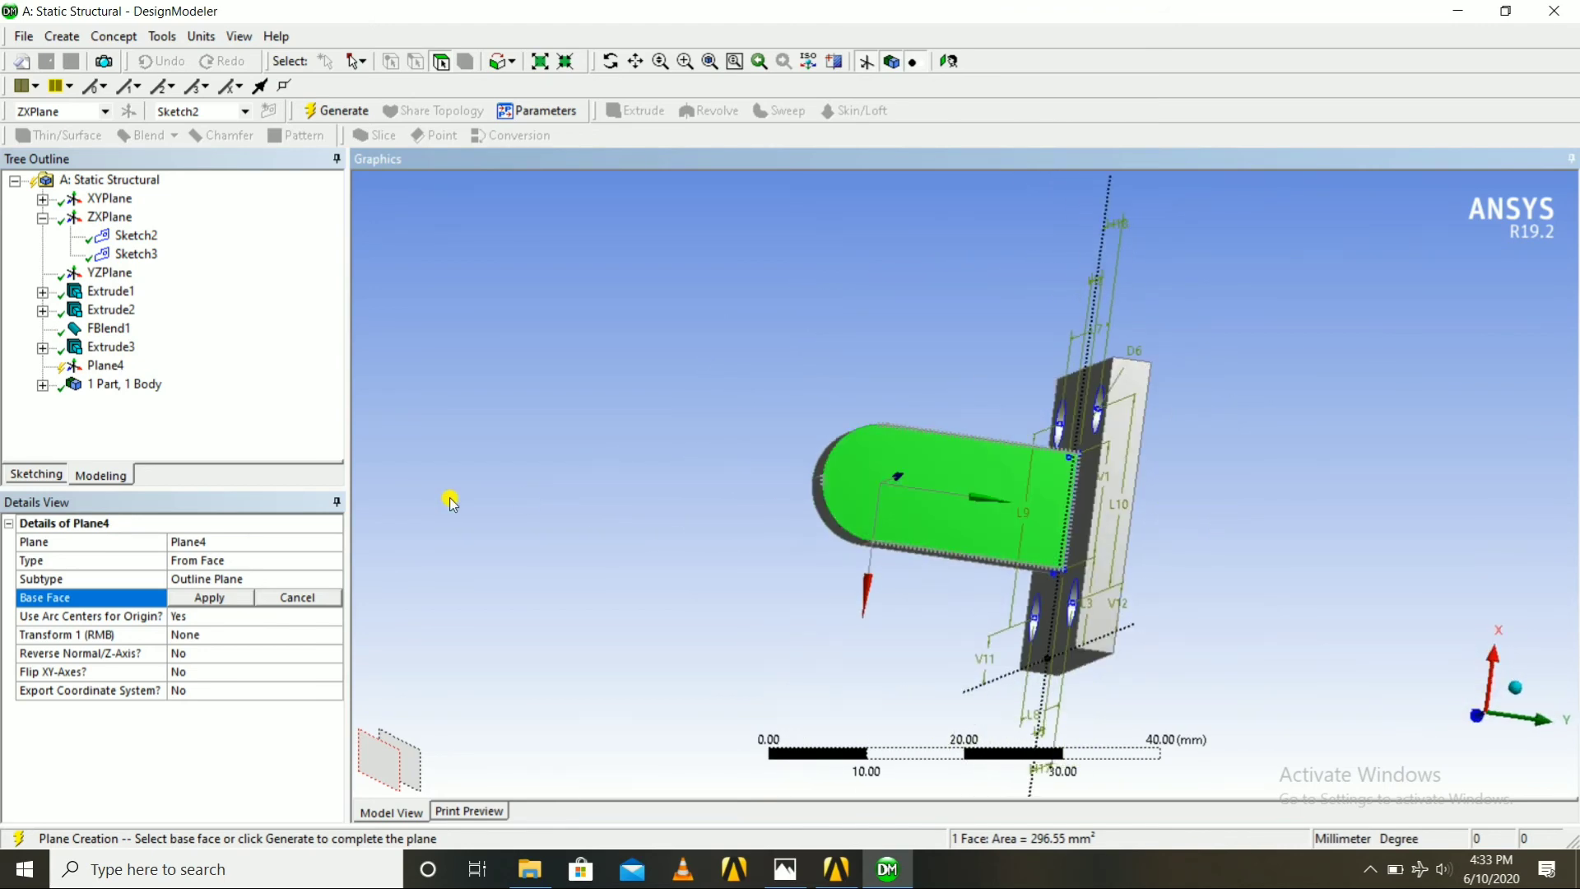
pyautogui.click(209, 598)
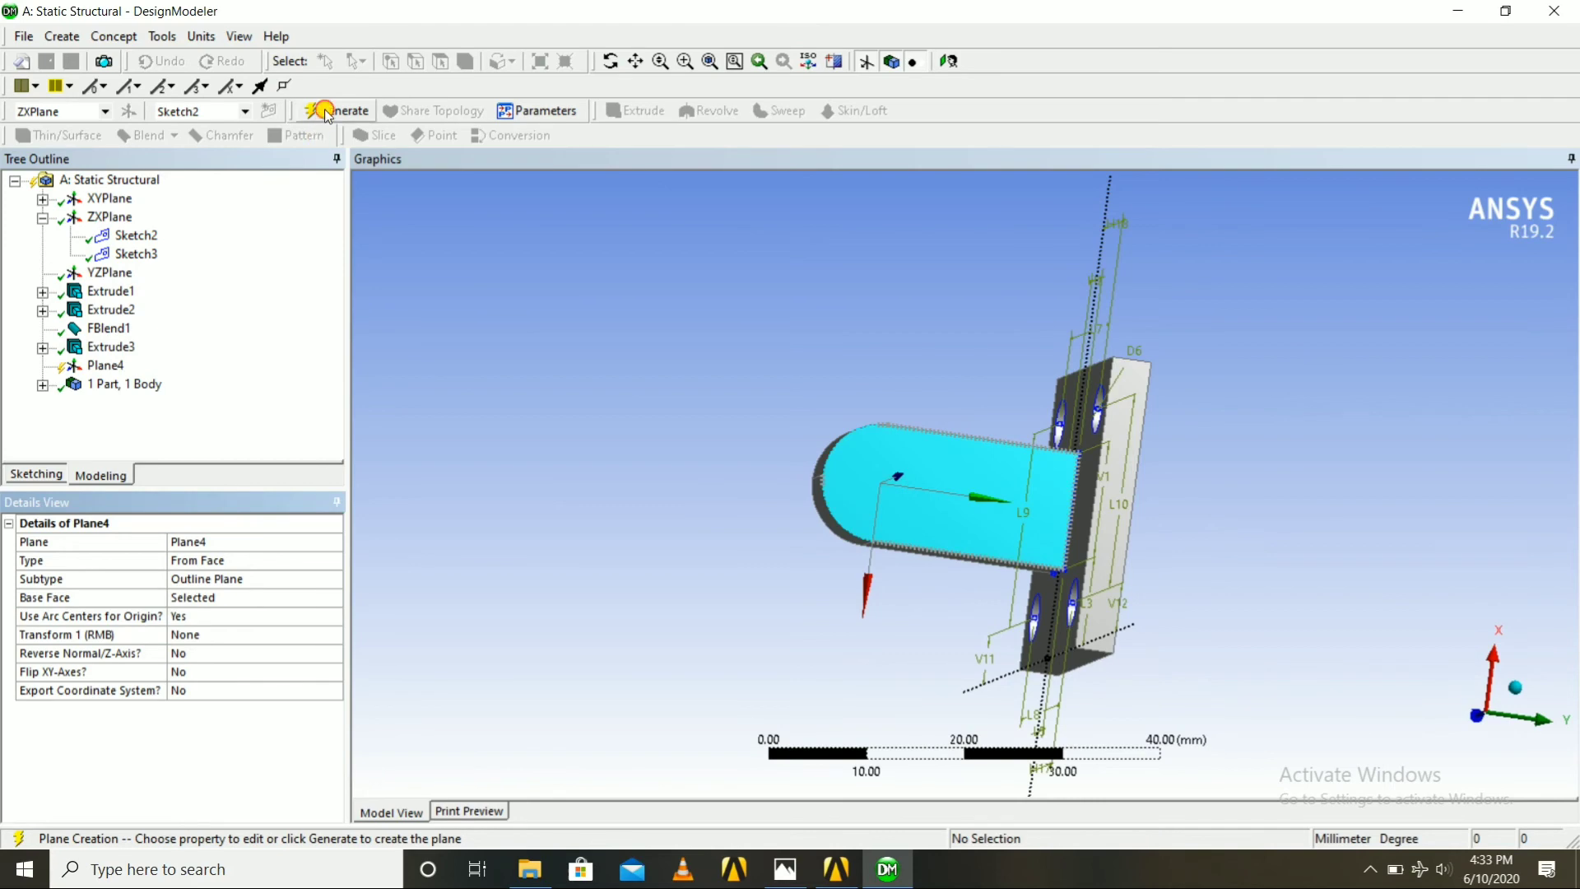
pyautogui.click(327, 113)
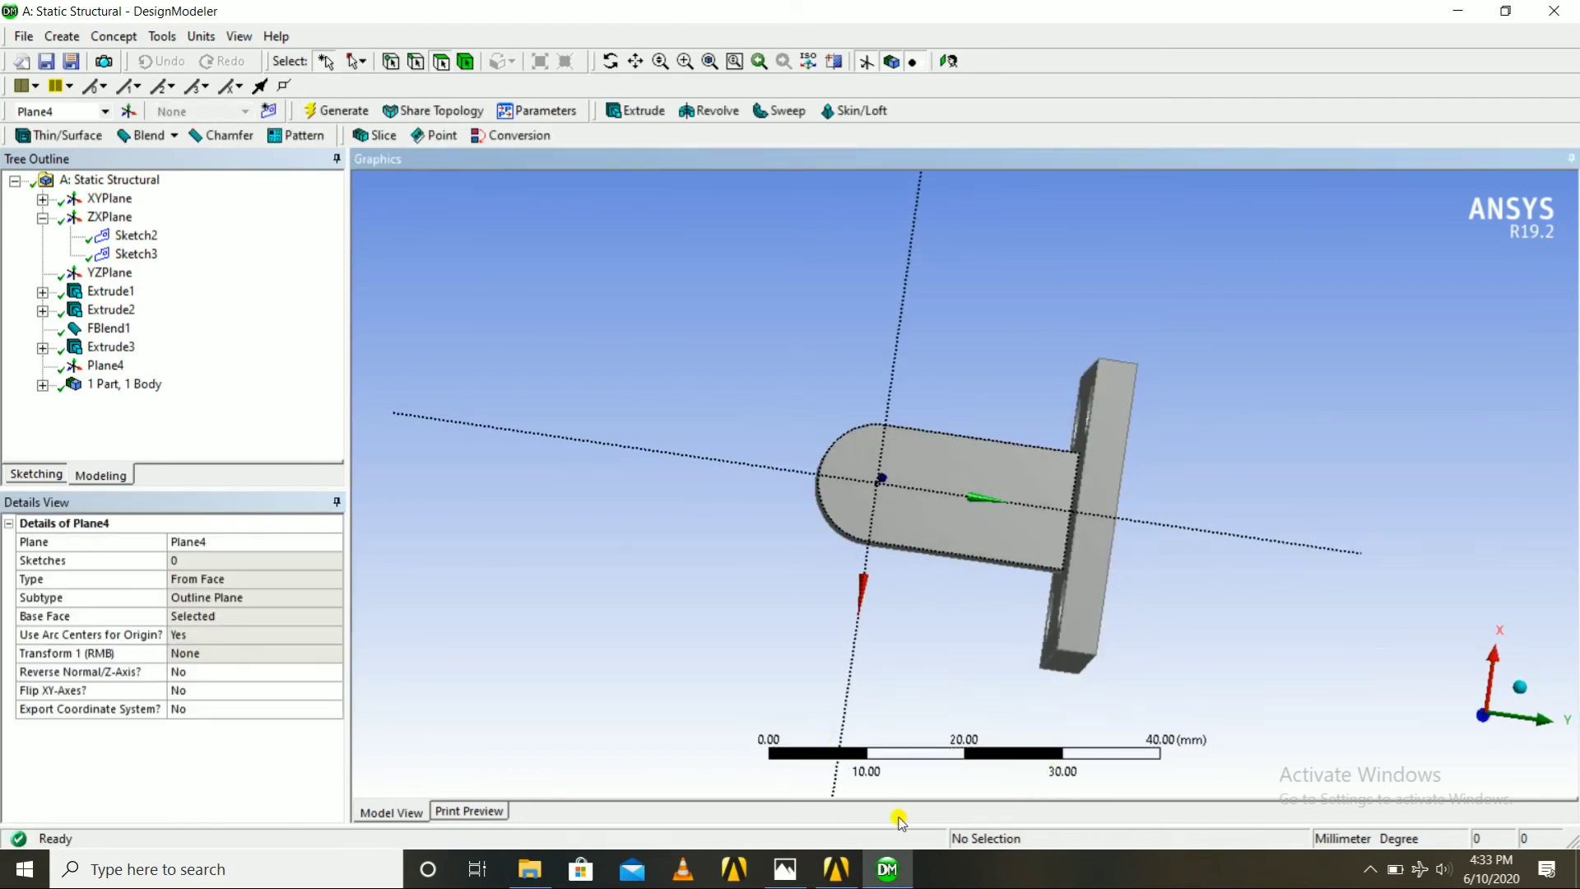
# Check the upright's hole in the Photos drawing, then sketch a circle about 7 mm in diameter at the new plane's origin in DesignModeler
pyautogui.click(785, 869)
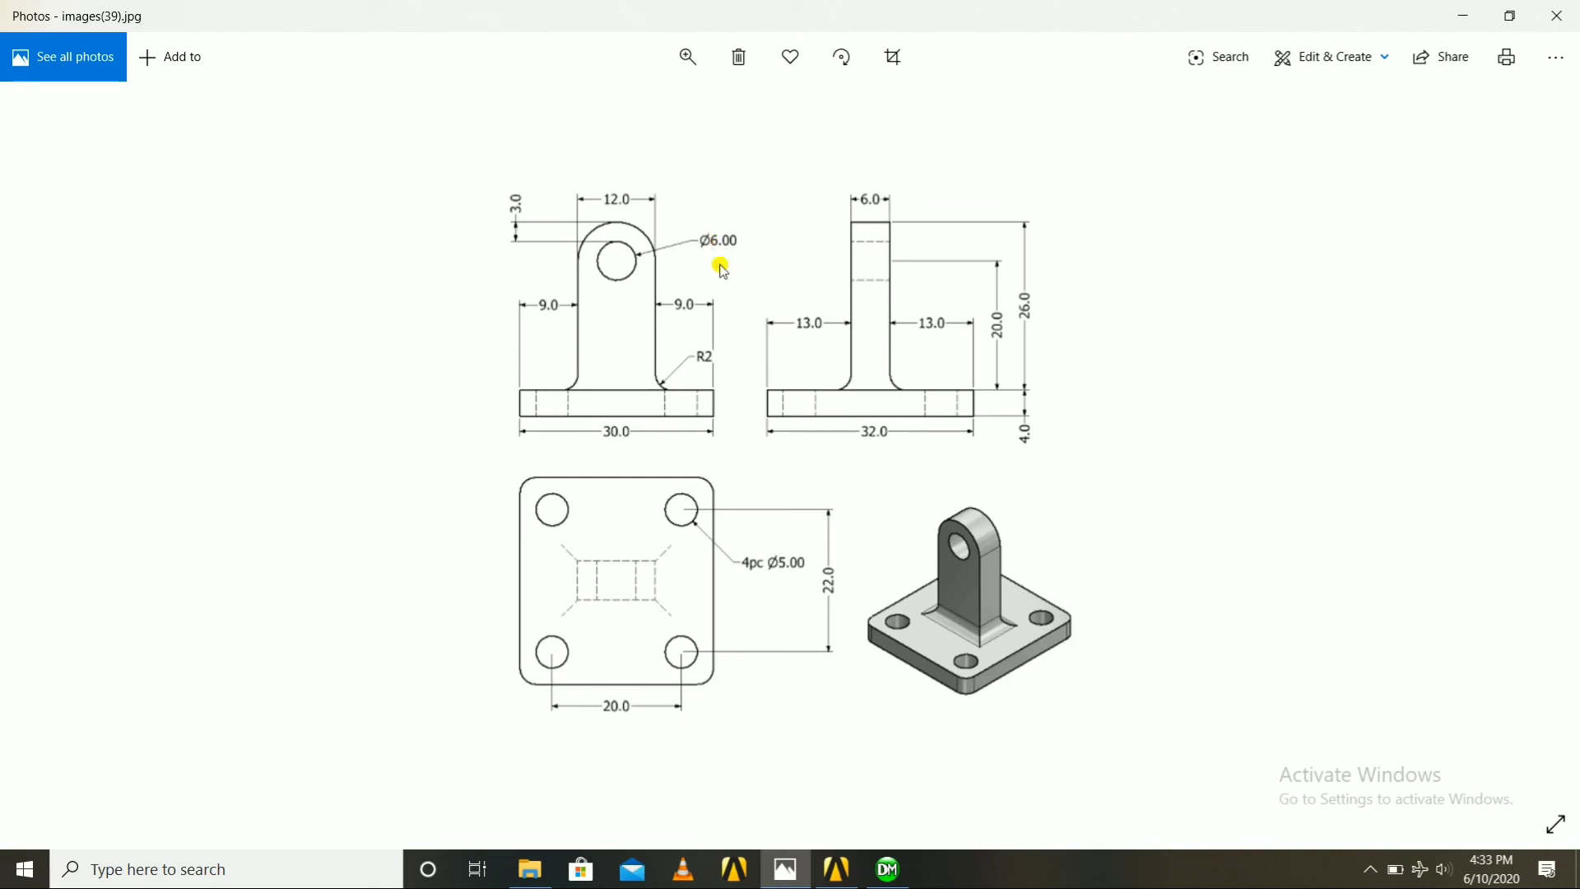
pyautogui.click(887, 869)
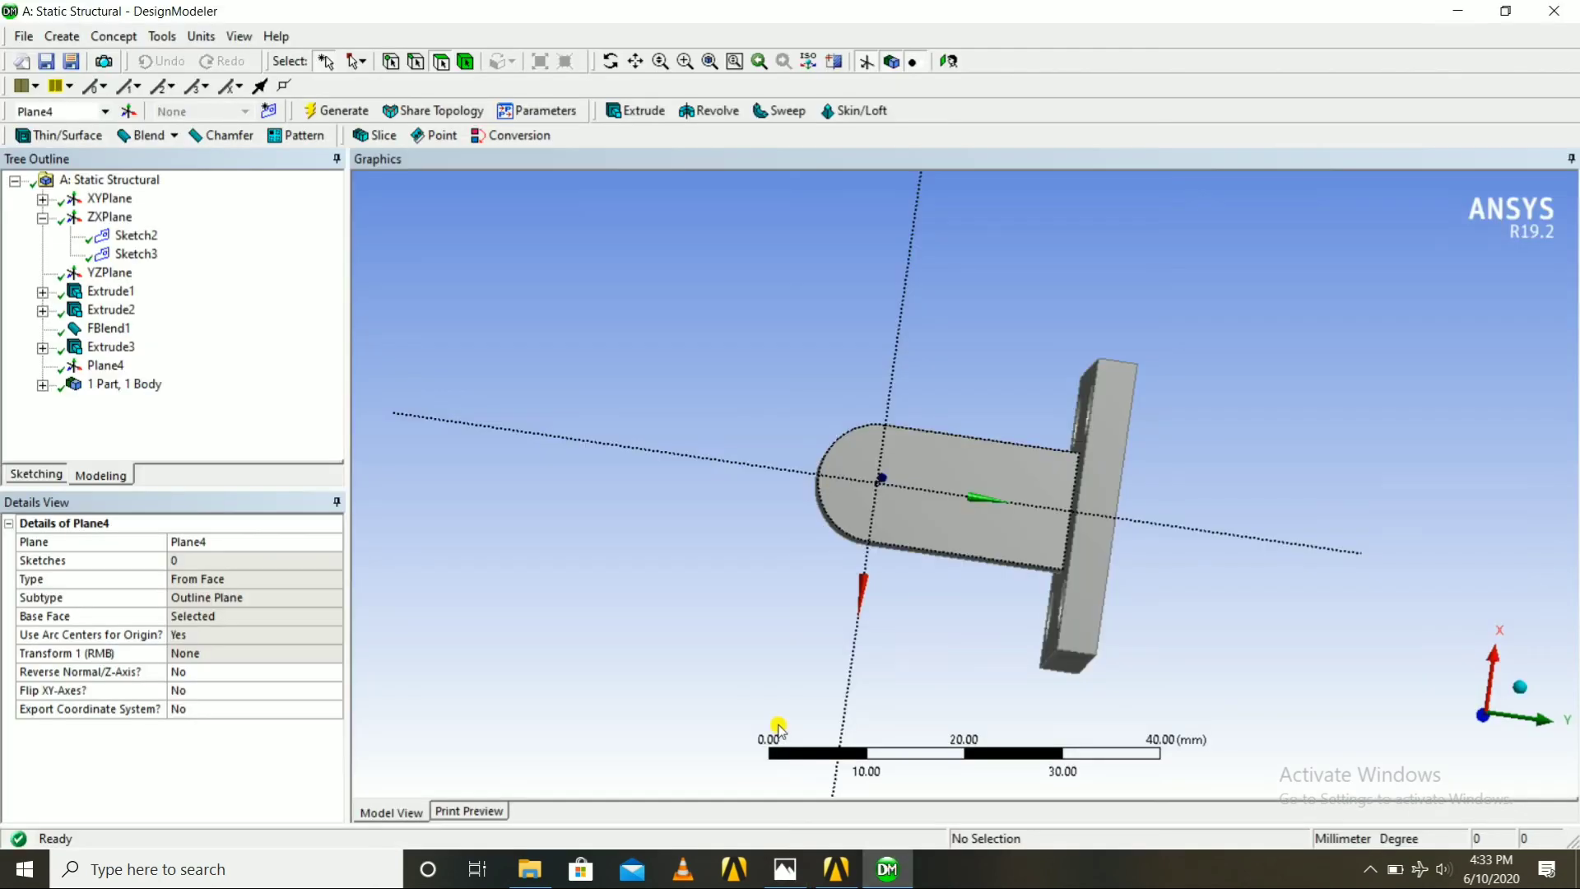
pyautogui.click(36, 476)
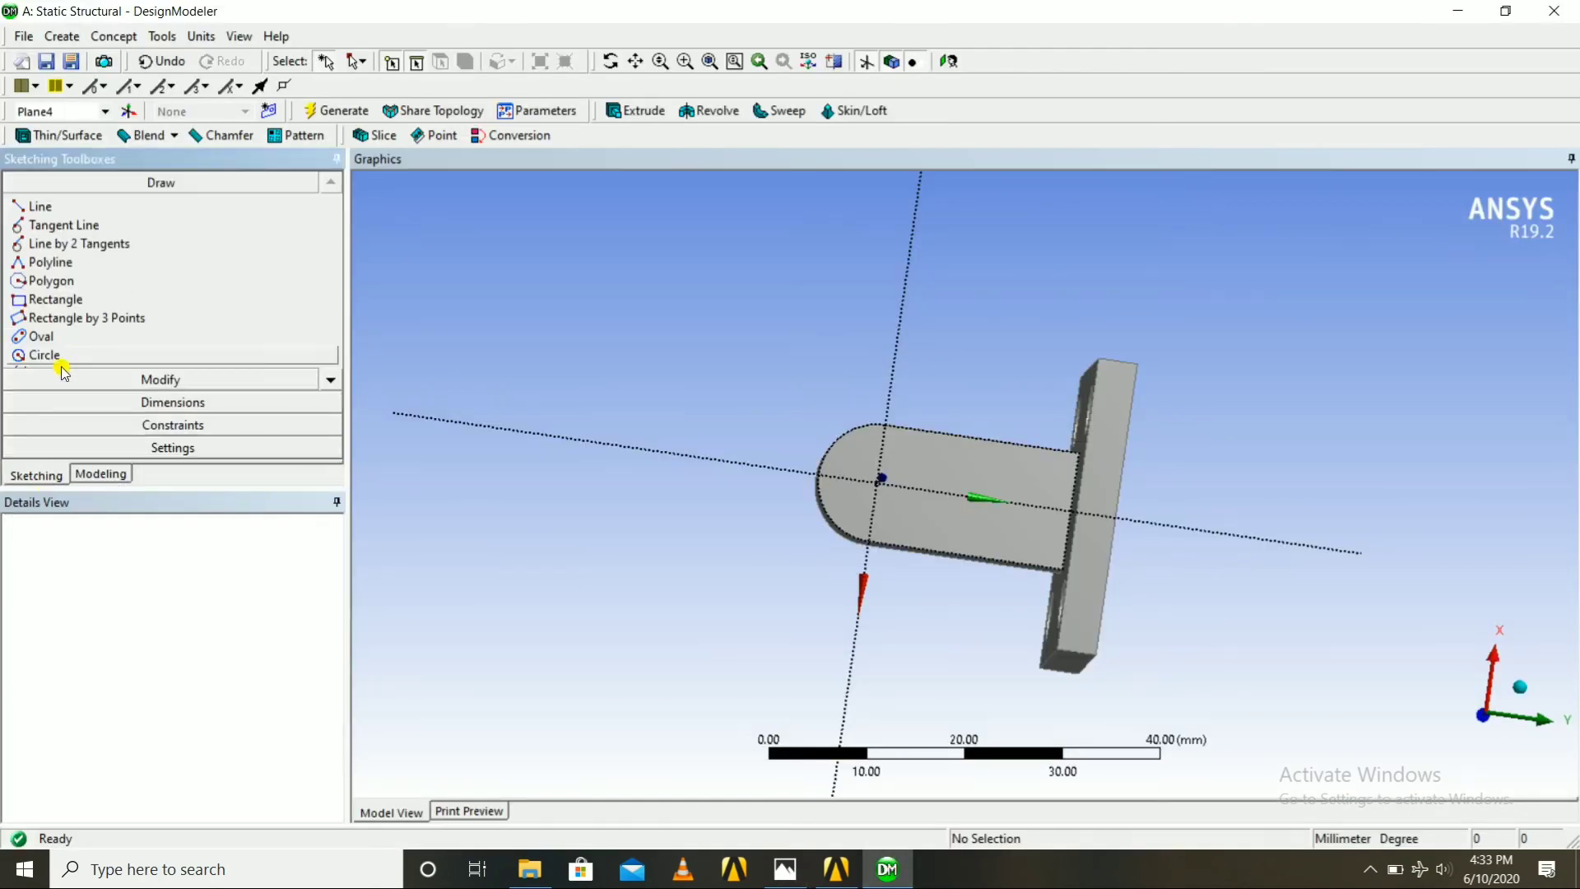
pyautogui.click(49, 355)
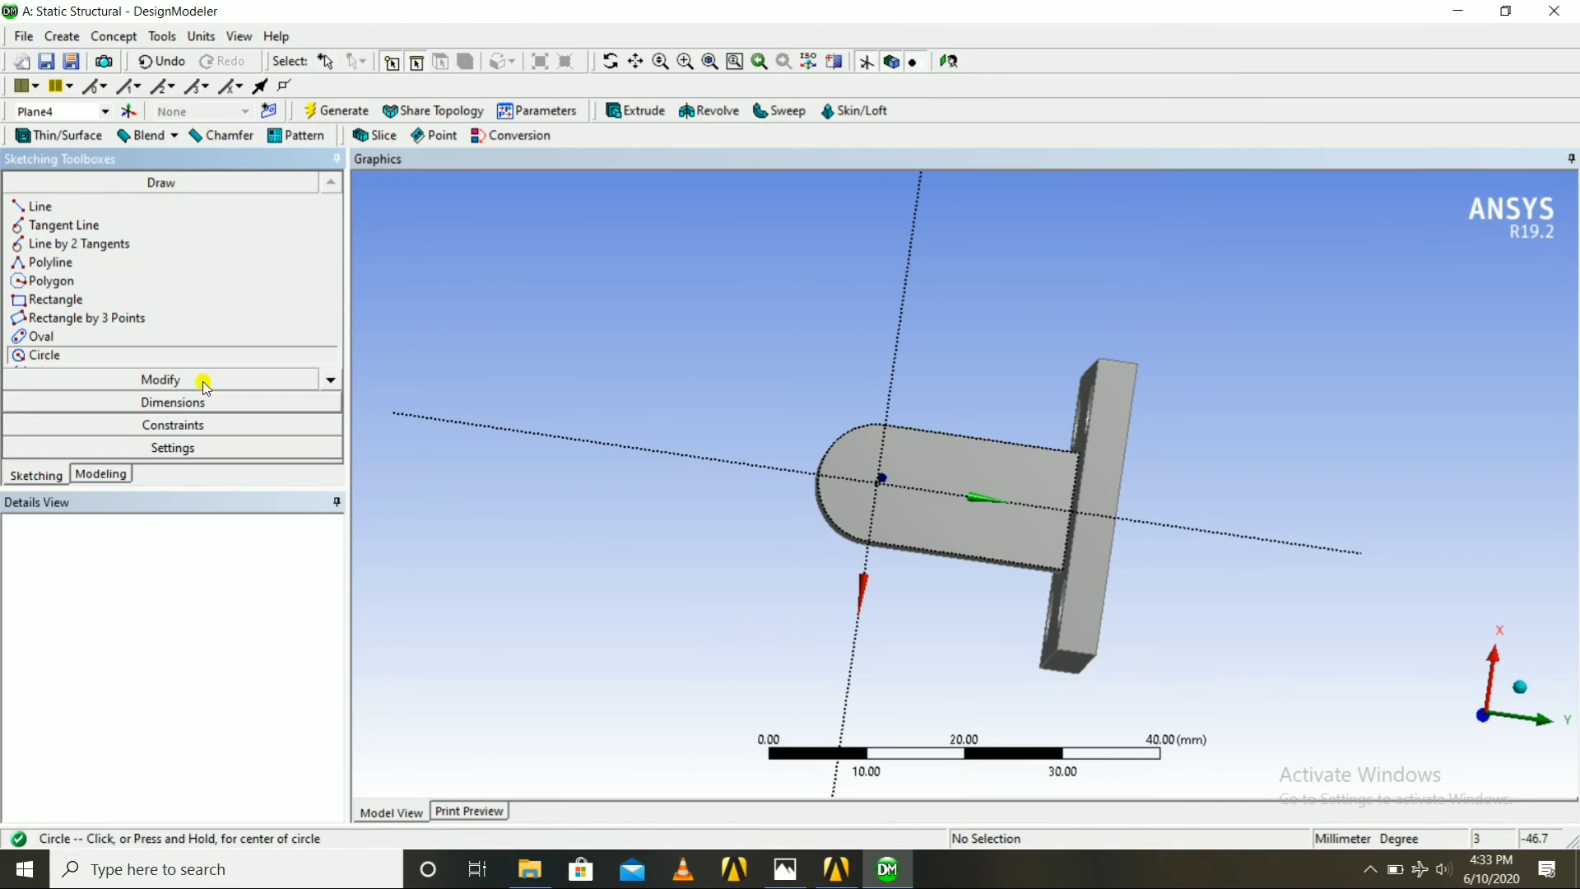
pyautogui.click(882, 477)
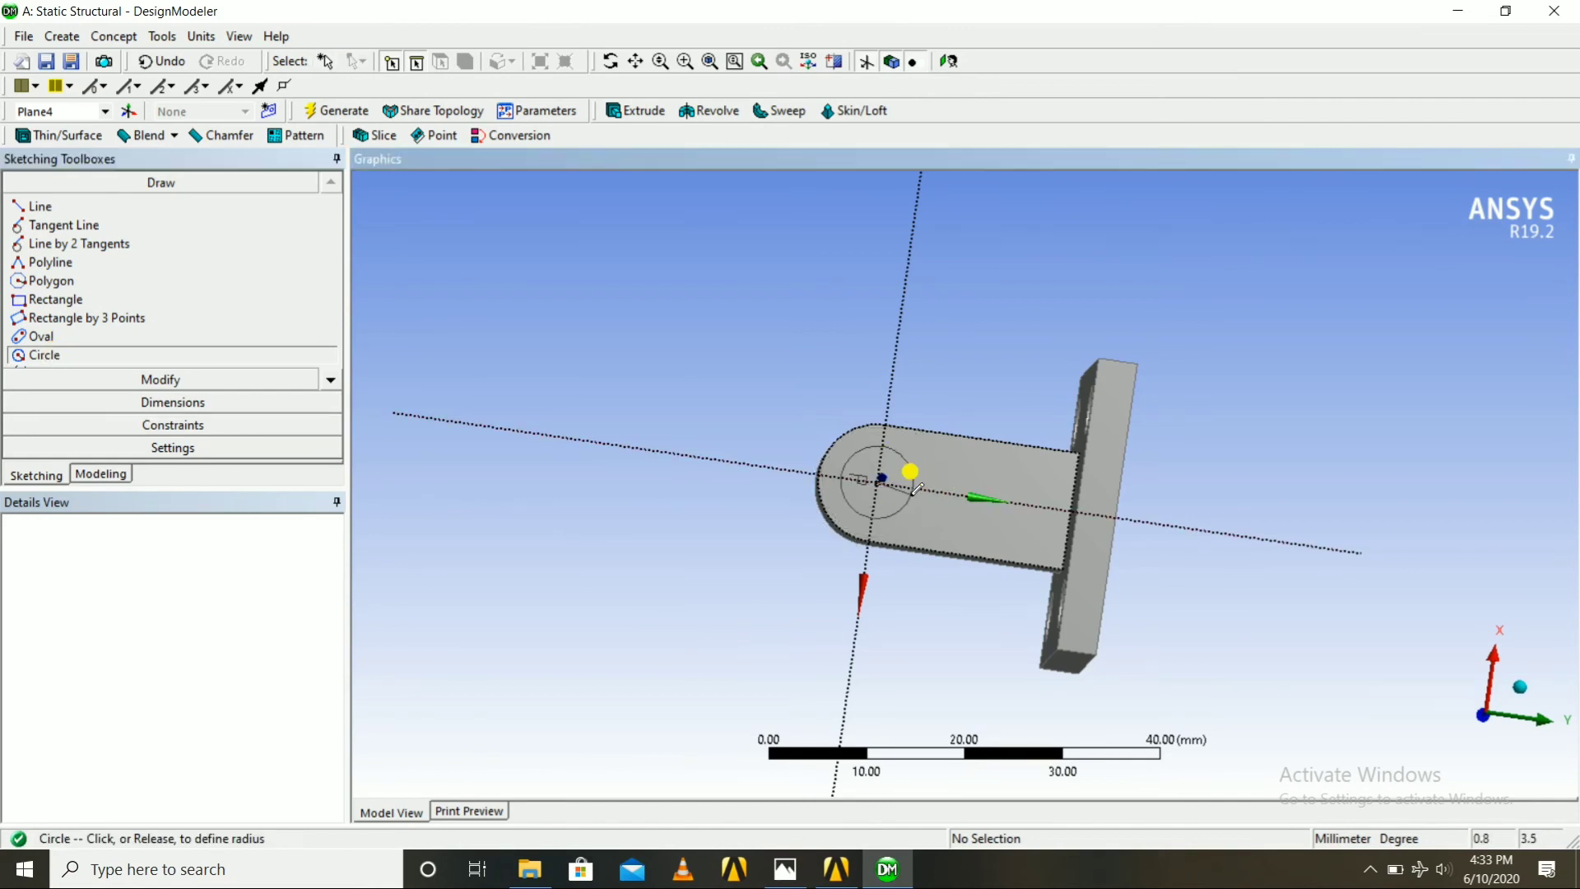
pyautogui.click(911, 464)
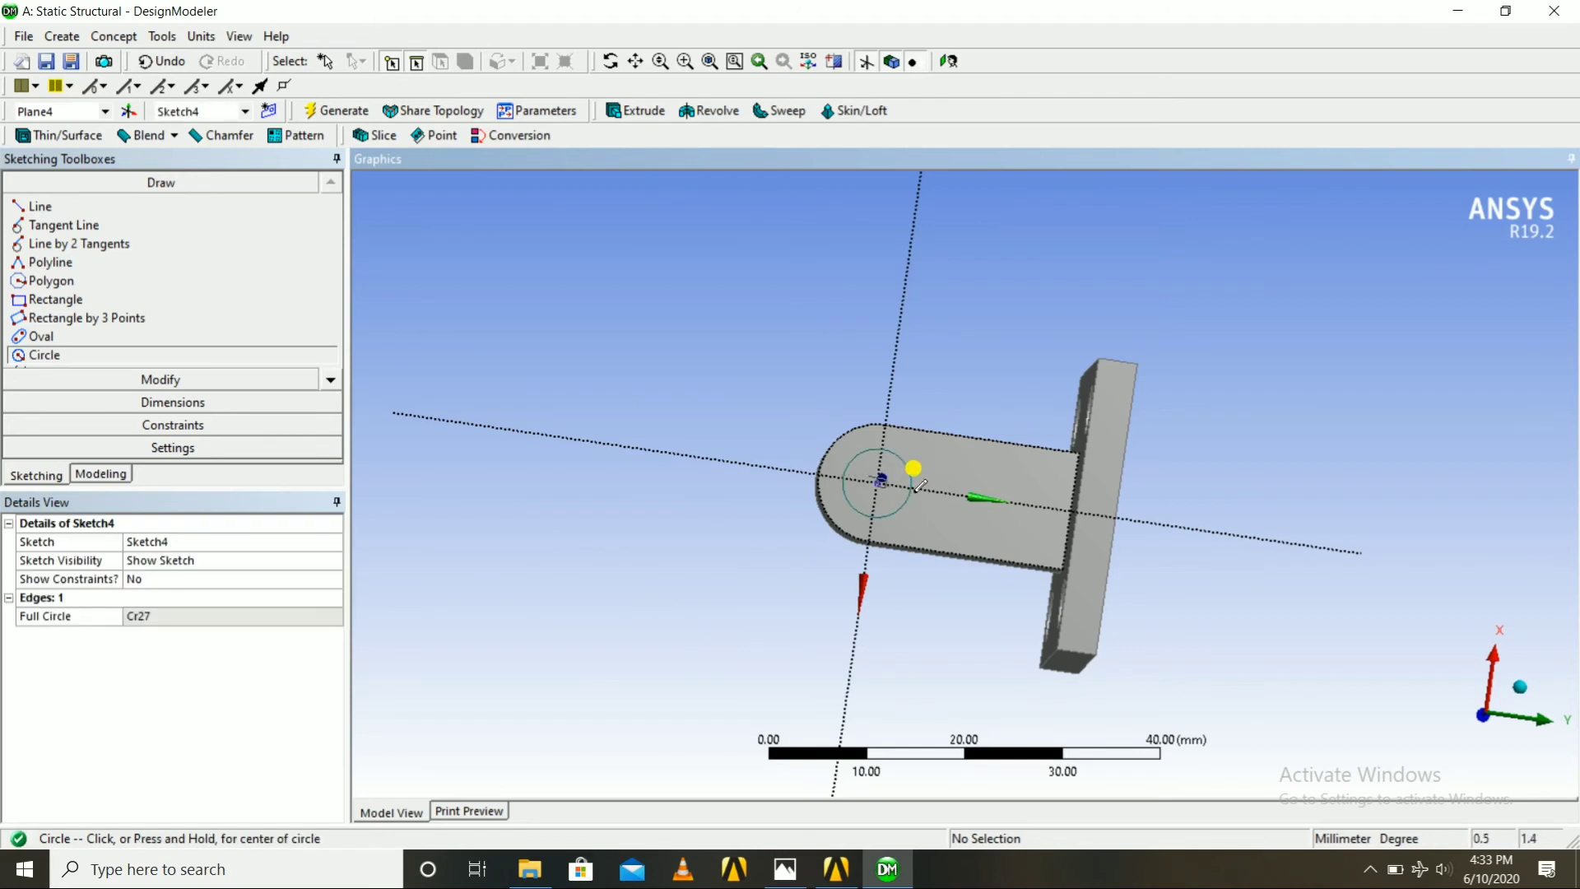
# Dimension the diameter of the circle on the upright and set it to 3 mm
pyautogui.click(173, 403)
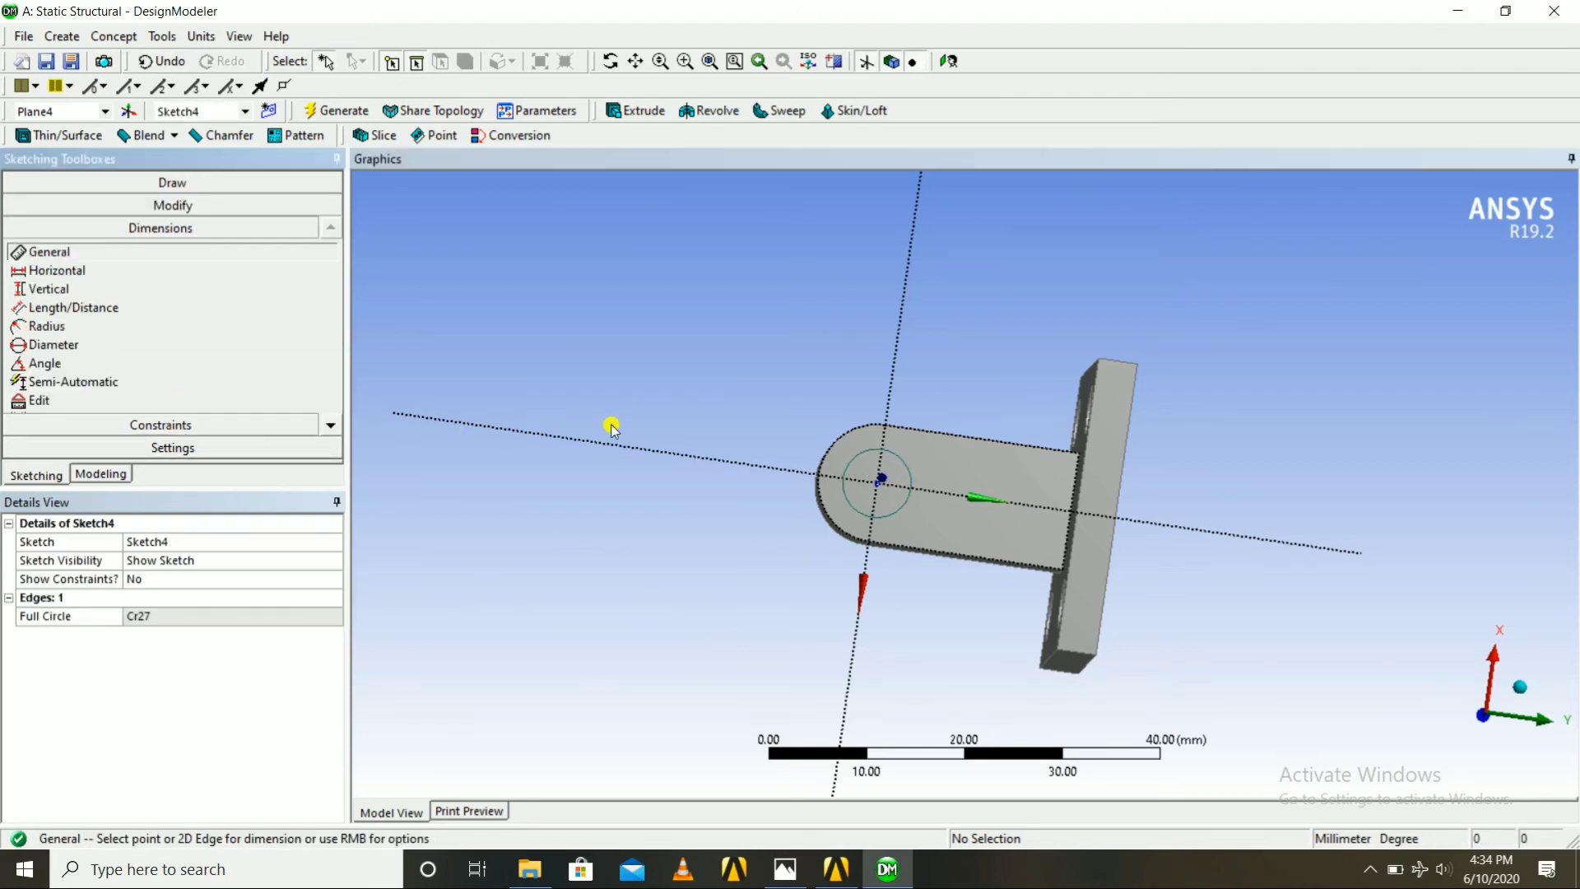
pyautogui.click(865, 446)
pyautogui.click(802, 337)
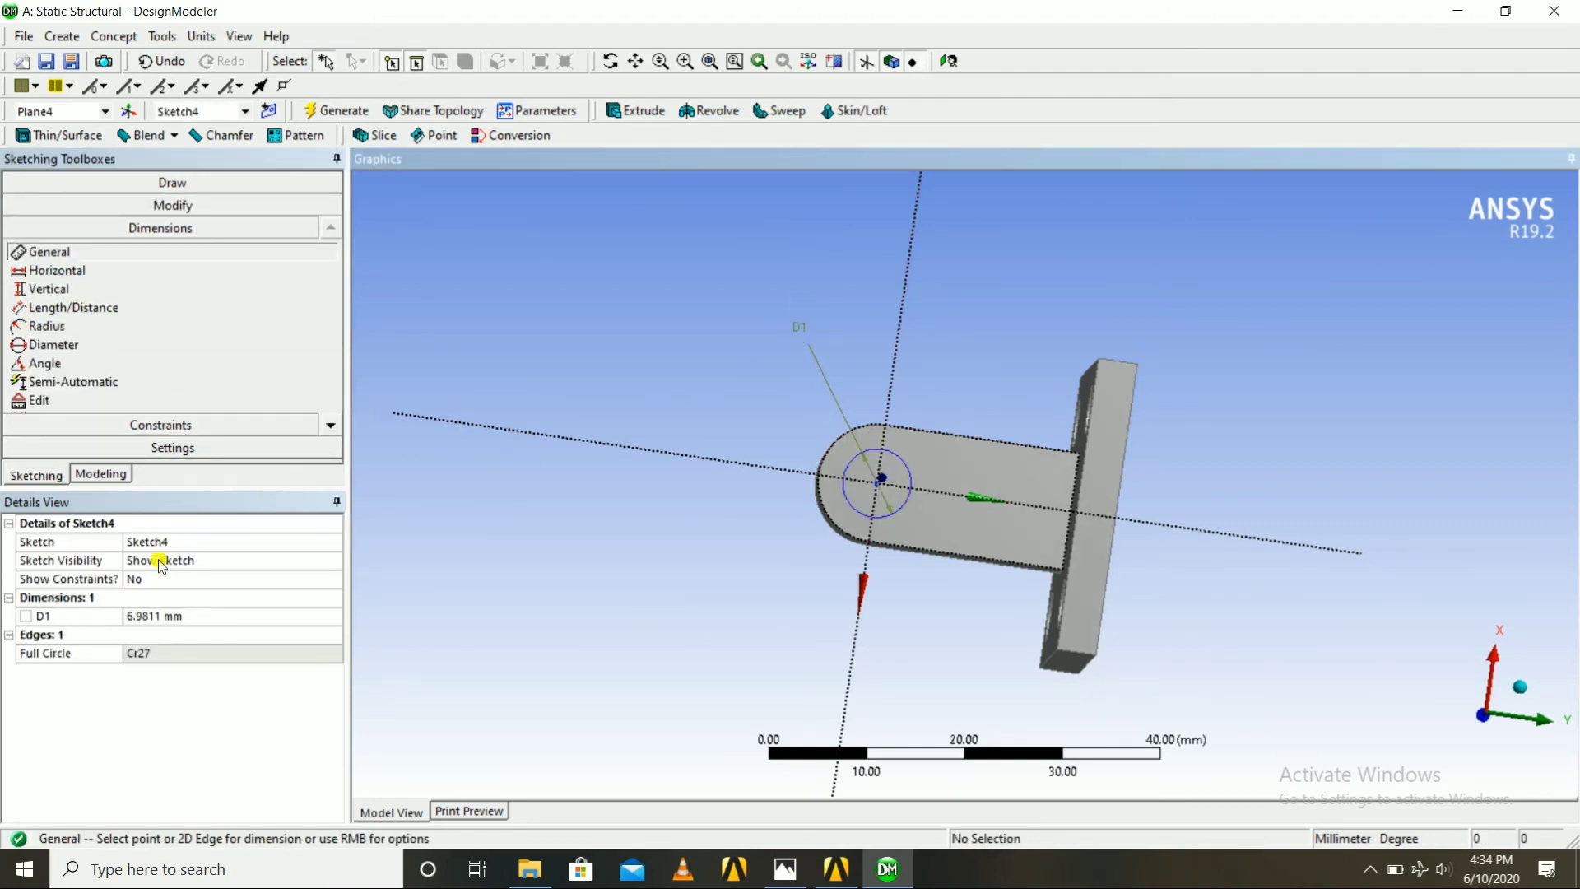
pyautogui.click(152, 615)
pyautogui.write('3')
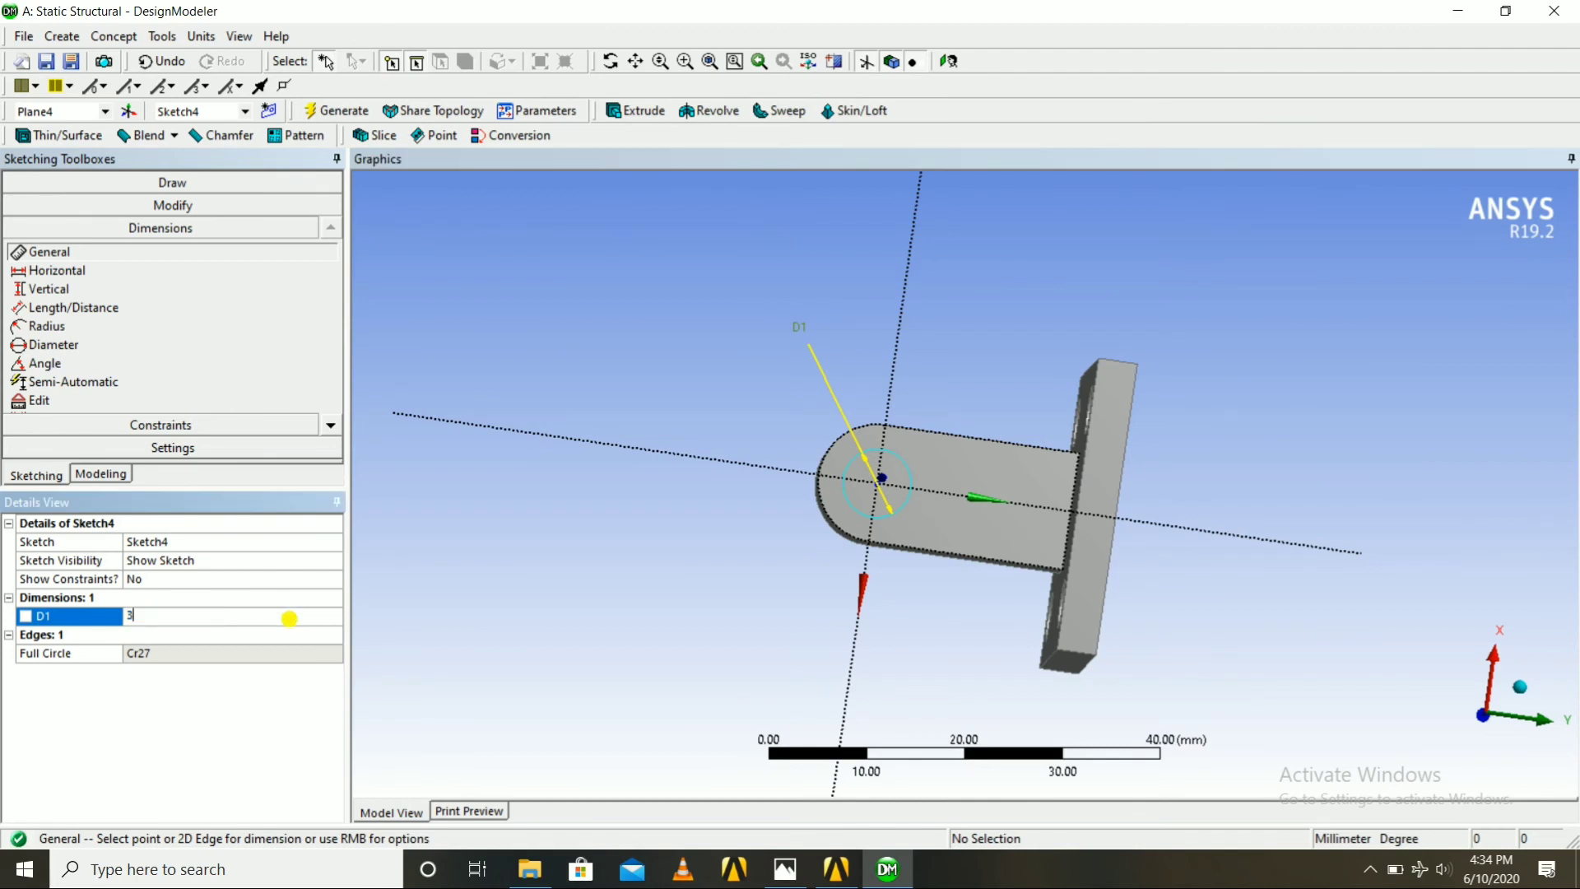
pyautogui.press('Return')
# Recheck the hole size in the Photos drawing and set the circle's diameter to 6 mm in DesignModeler
pyautogui.scroll(5, 710, 524)
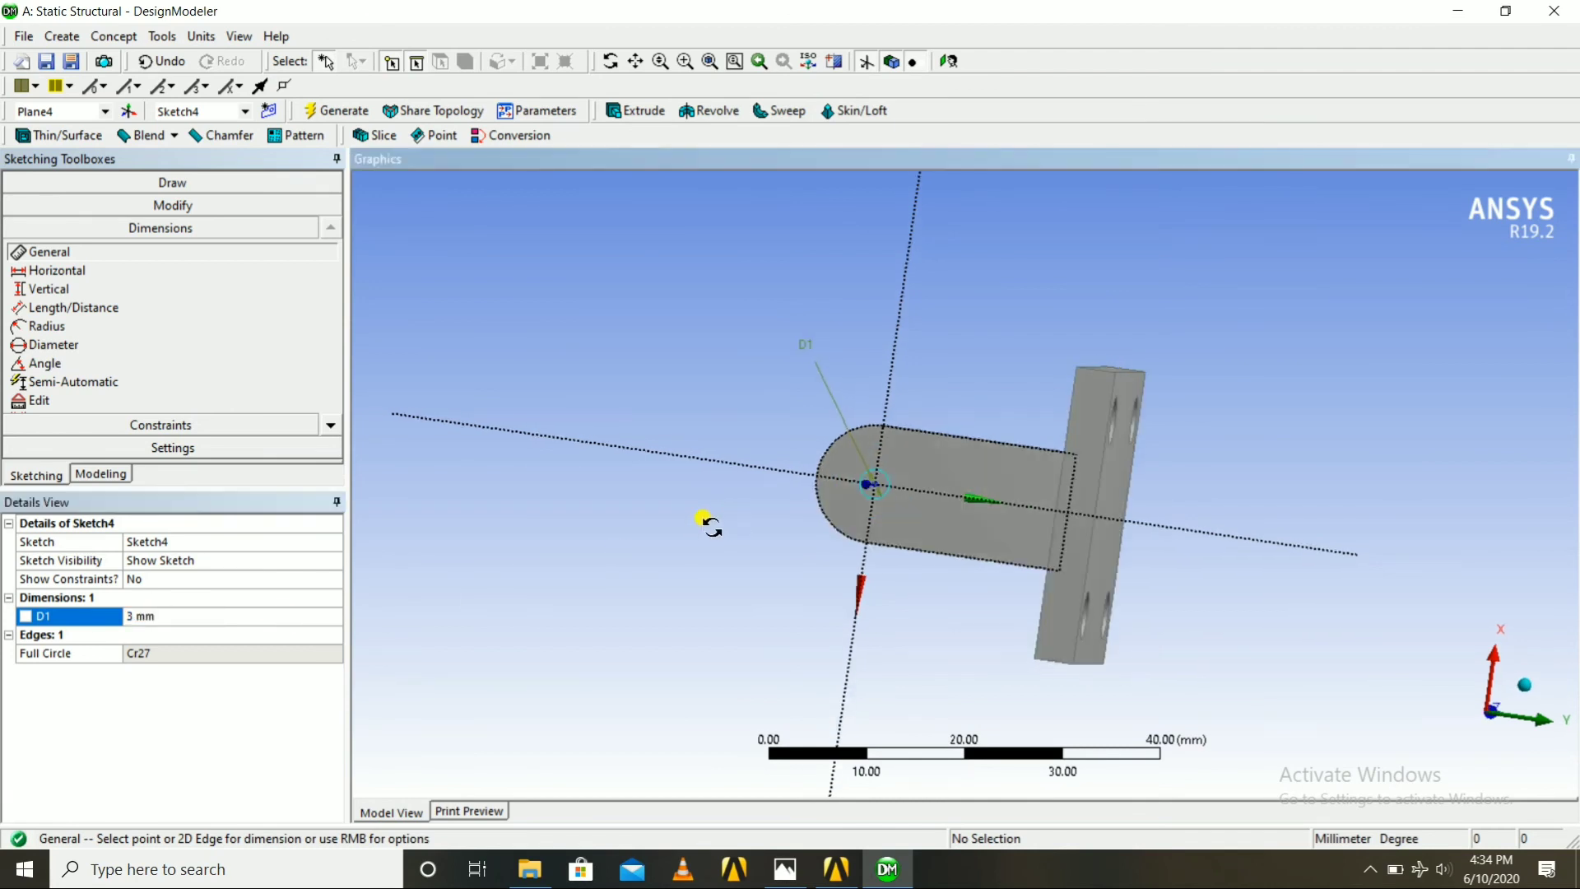
pyautogui.moveTo(719, 535); pyautogui.dragTo(774, 540, button='middle')
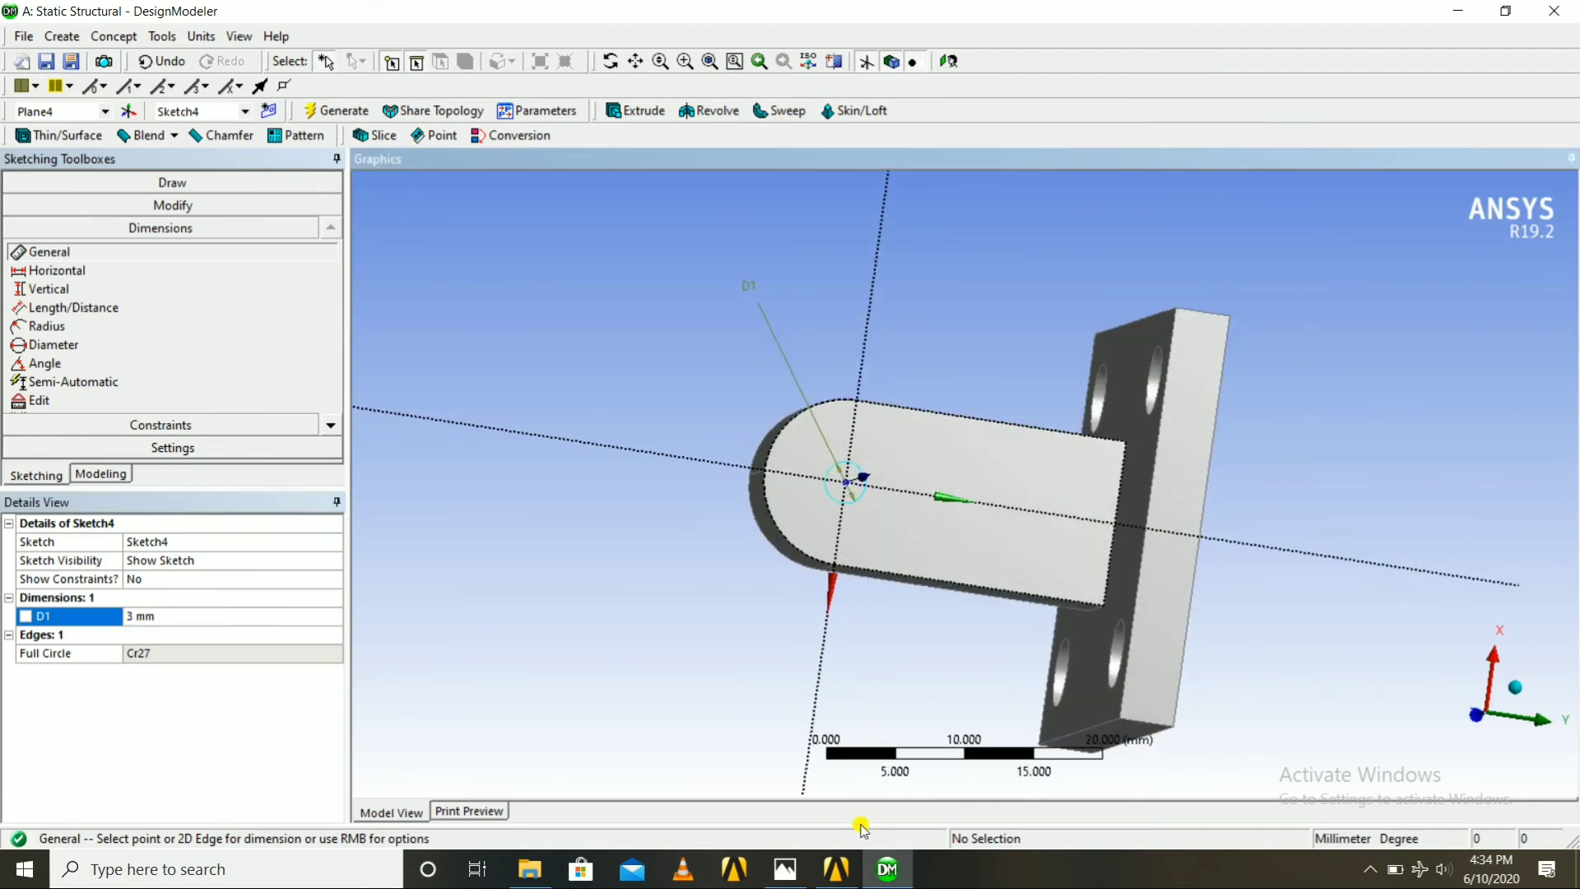
pyautogui.click(890, 871)
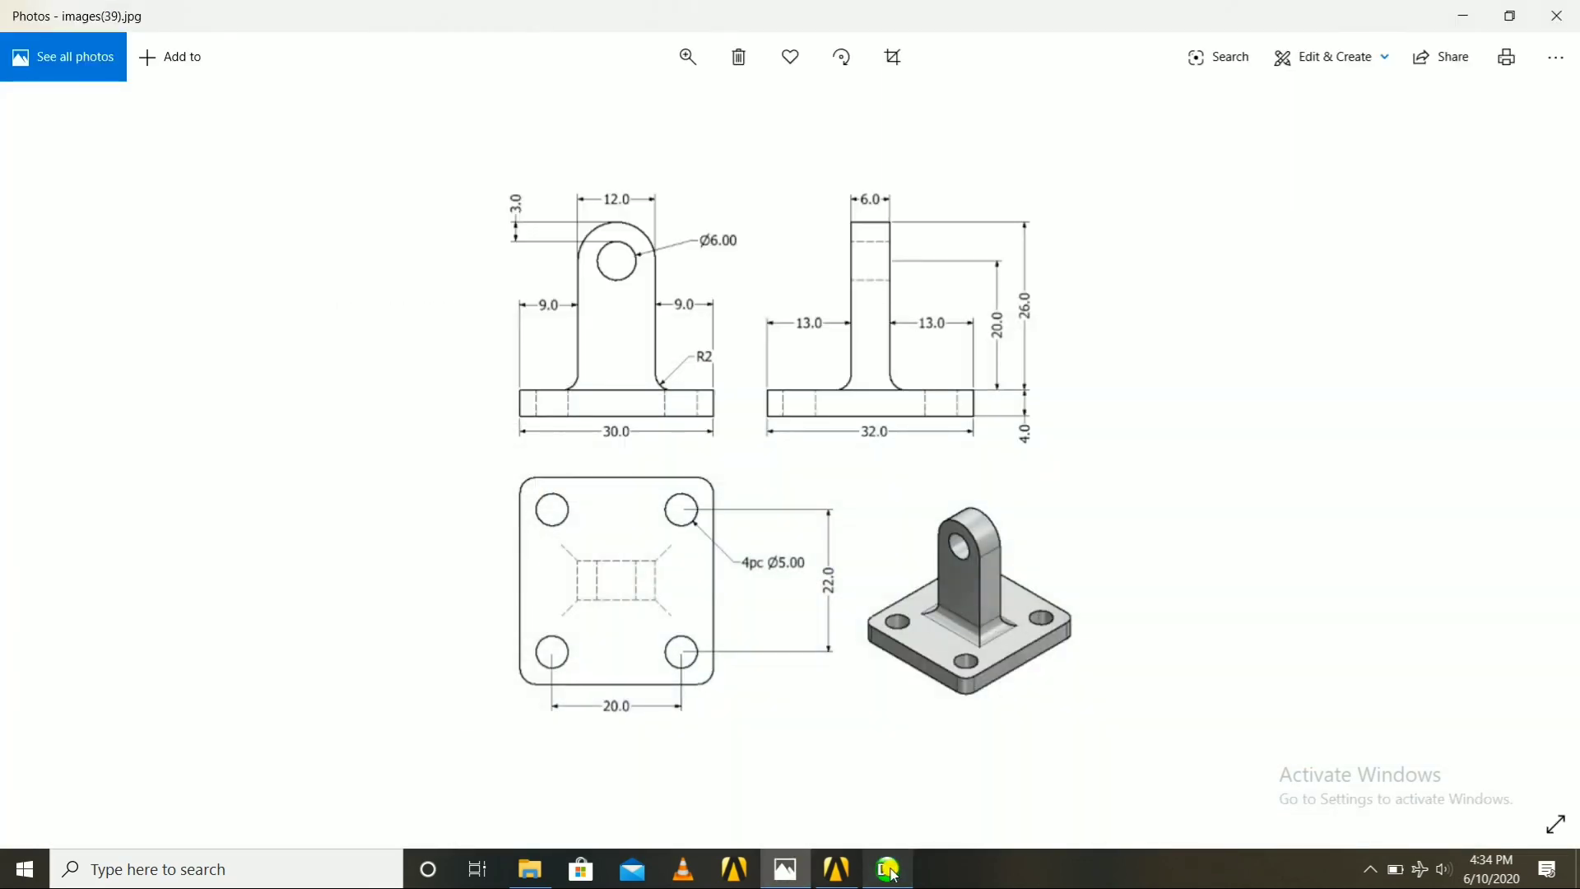
pyautogui.click(889, 871)
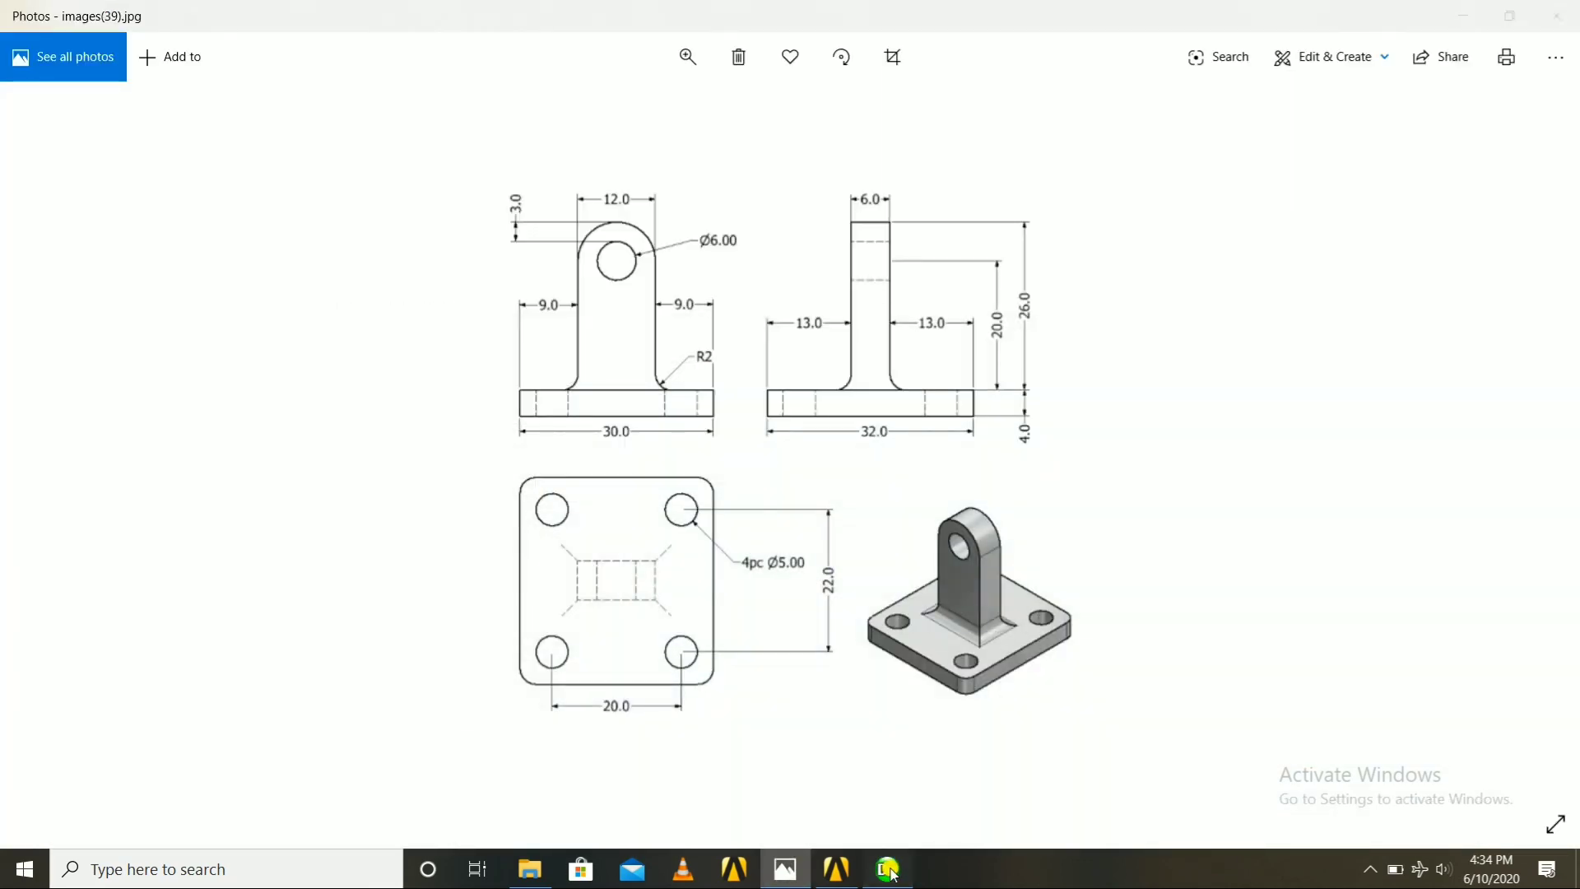
pyautogui.click(137, 616)
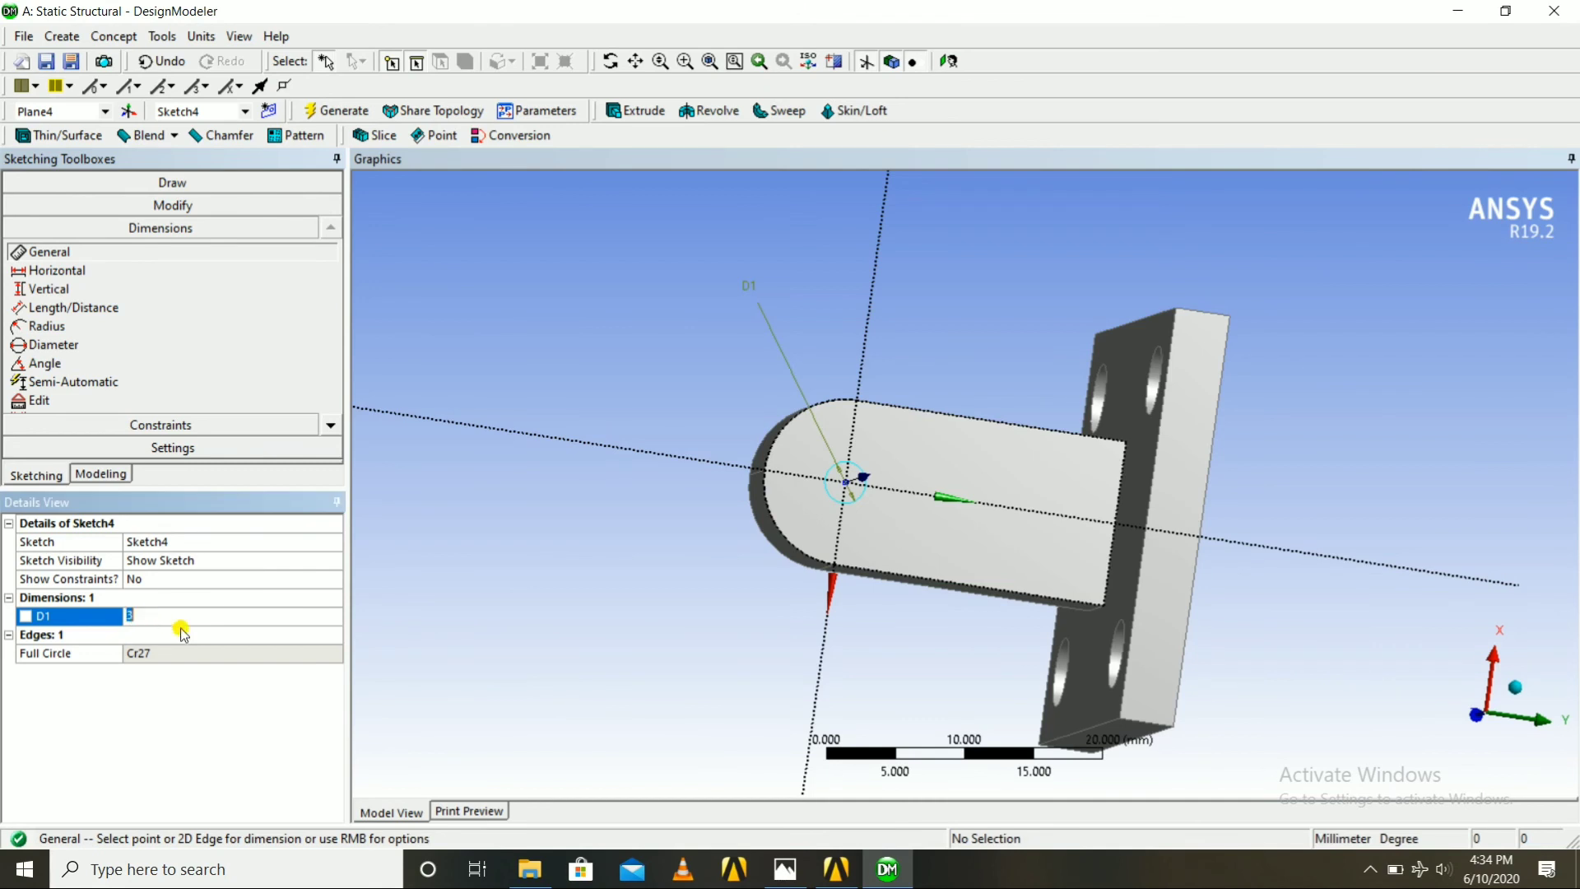
pyautogui.write('6')
pyautogui.press('Return')
# Extrude the circle sketch as Cut Material in the Reversed direction with a 6 mm depth and generate the hole through the upright
pyautogui.moveTo(507, 305); pyautogui.dragTo(475, 363, button='middle')
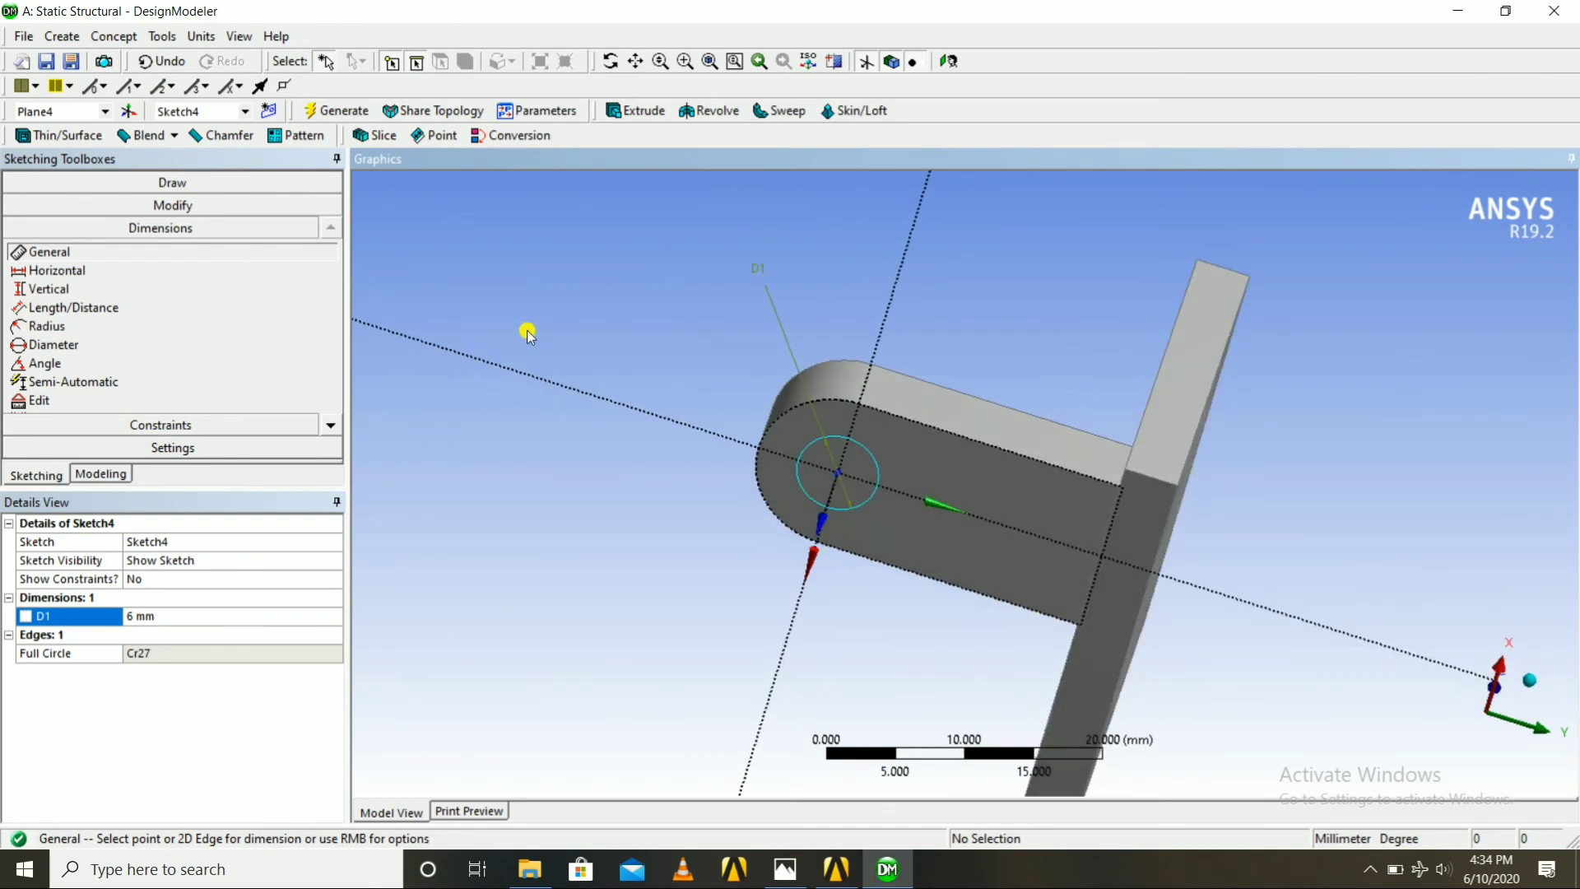
pyautogui.click(635, 111)
pyautogui.click(188, 568)
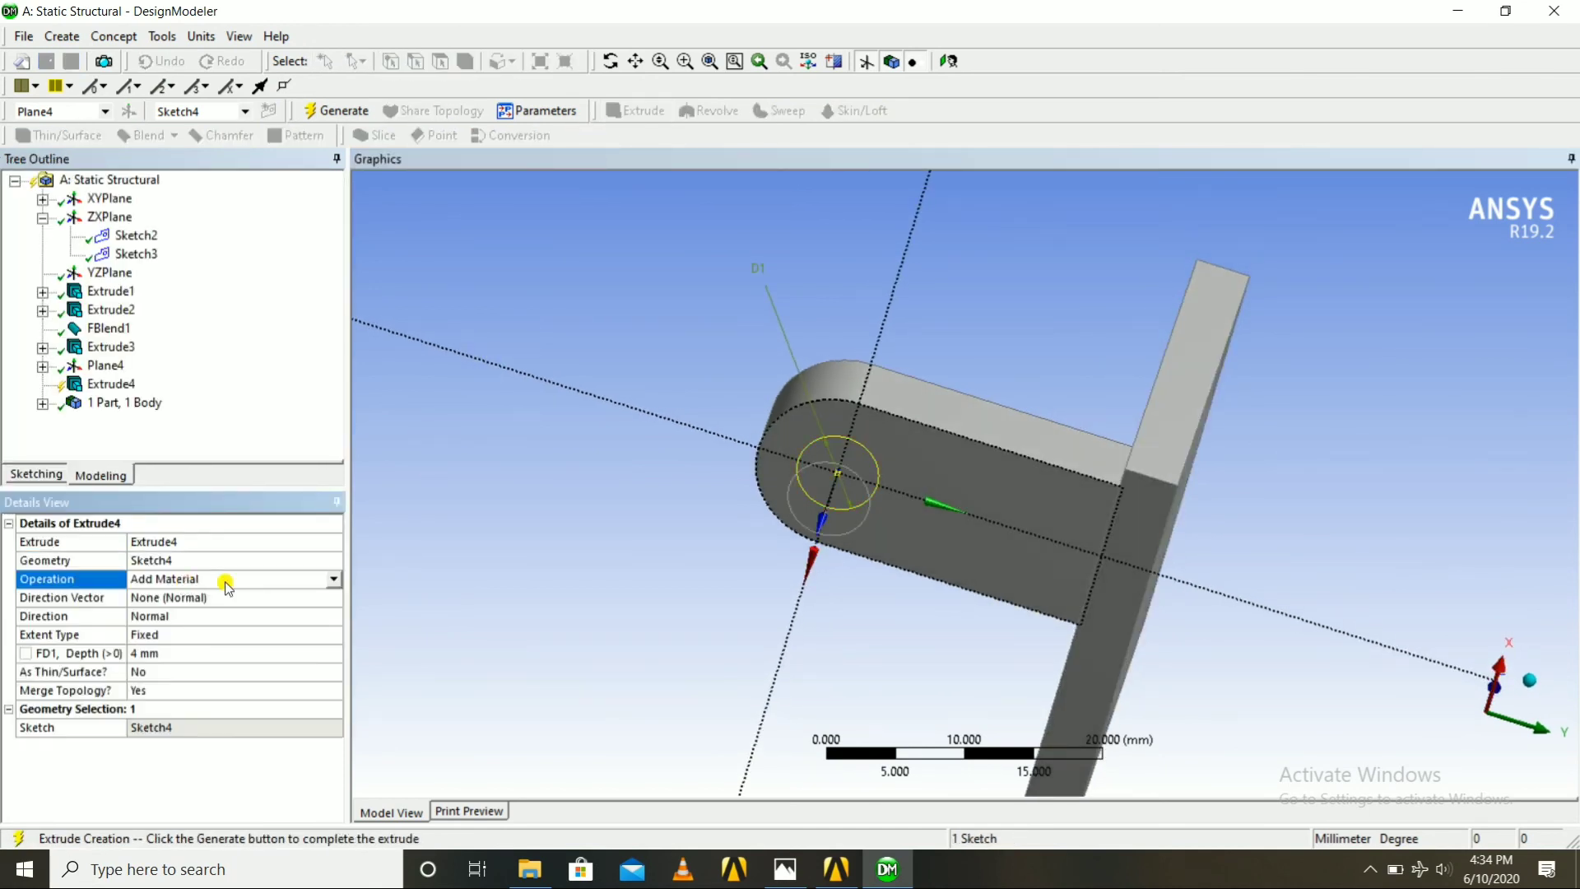
pyautogui.click(335, 580)
pyautogui.click(156, 615)
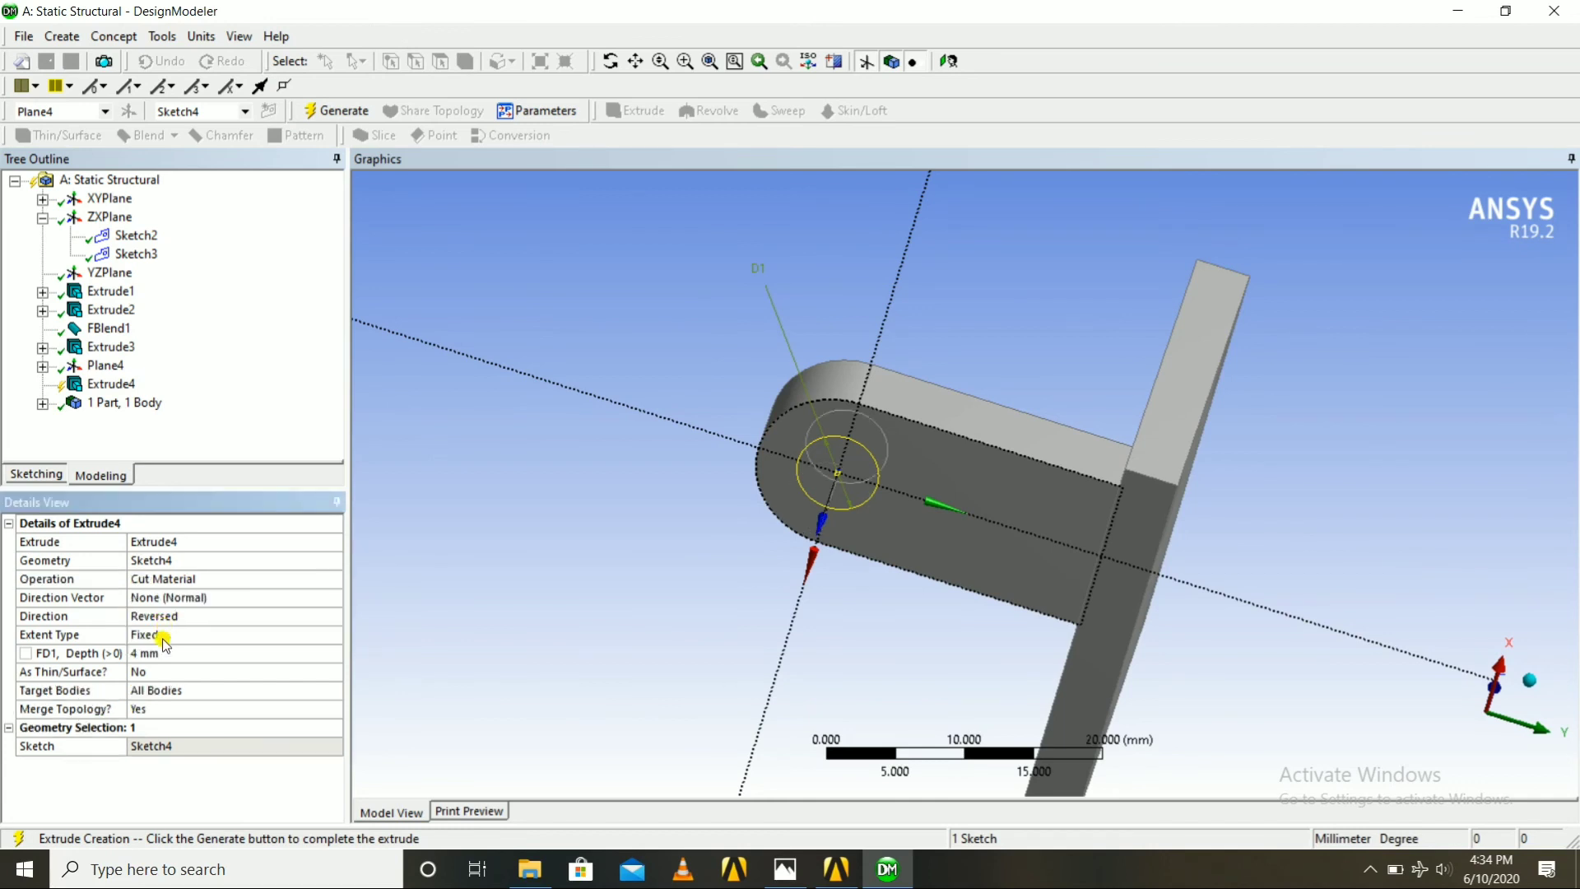
pyautogui.click(161, 654)
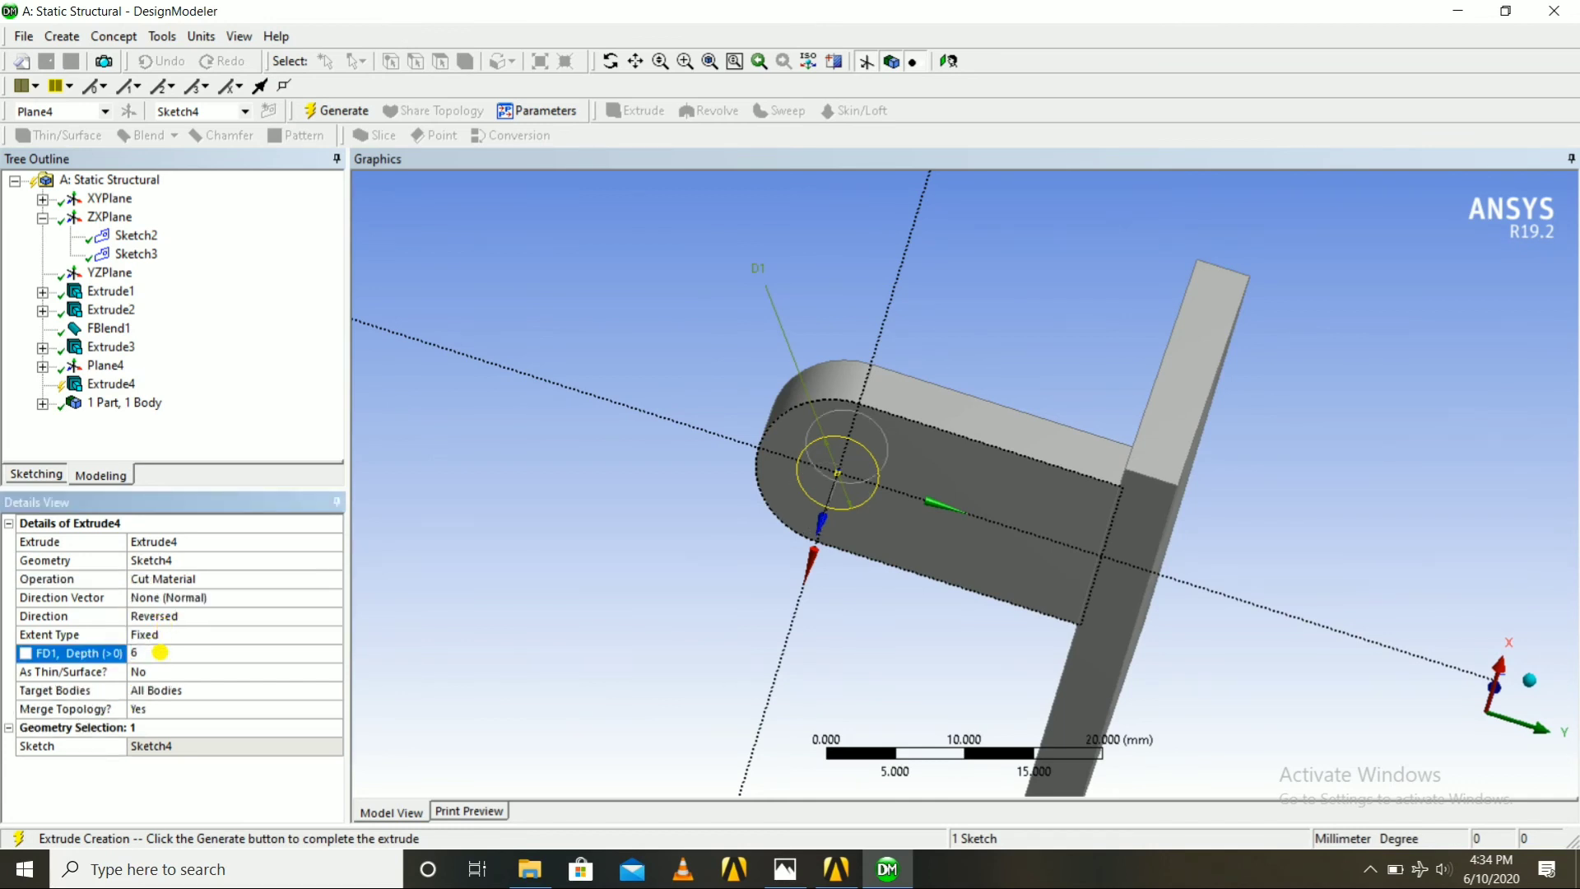
pyautogui.press('Return')
pyautogui.moveTo(466, 558); pyautogui.dragTo(410, 660, button='middle')
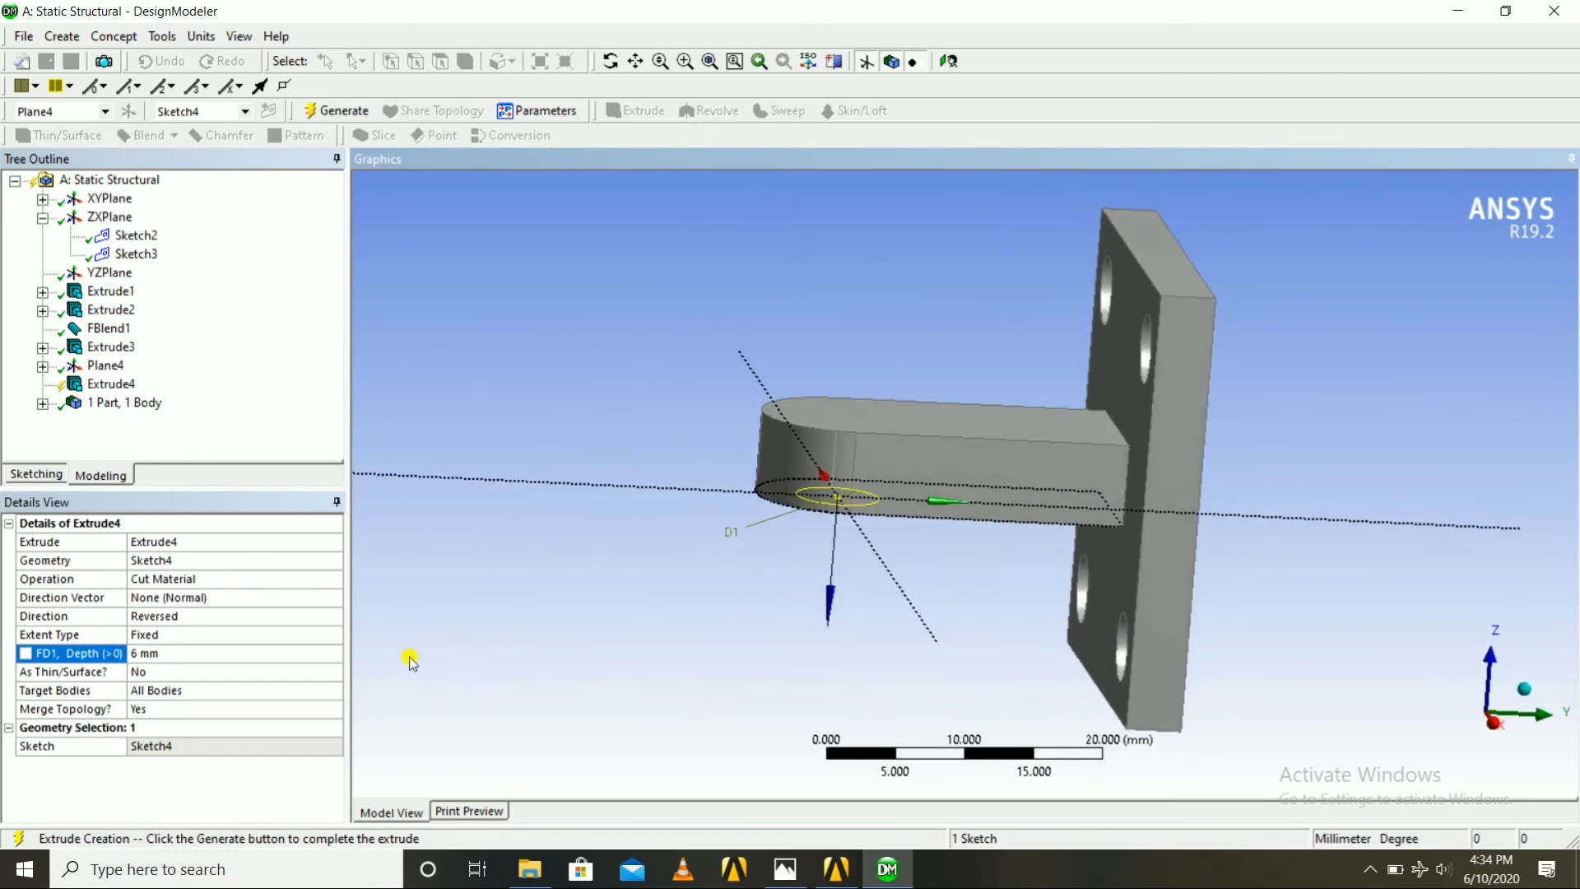
pyautogui.click(340, 111)
pyautogui.moveTo(522, 275); pyautogui.dragTo(740, 439, button='middle')
# Check the fillet radius where the upright meets the base in the Photos drawing, then return to the DesignModeler model
pyautogui.click(785, 869)
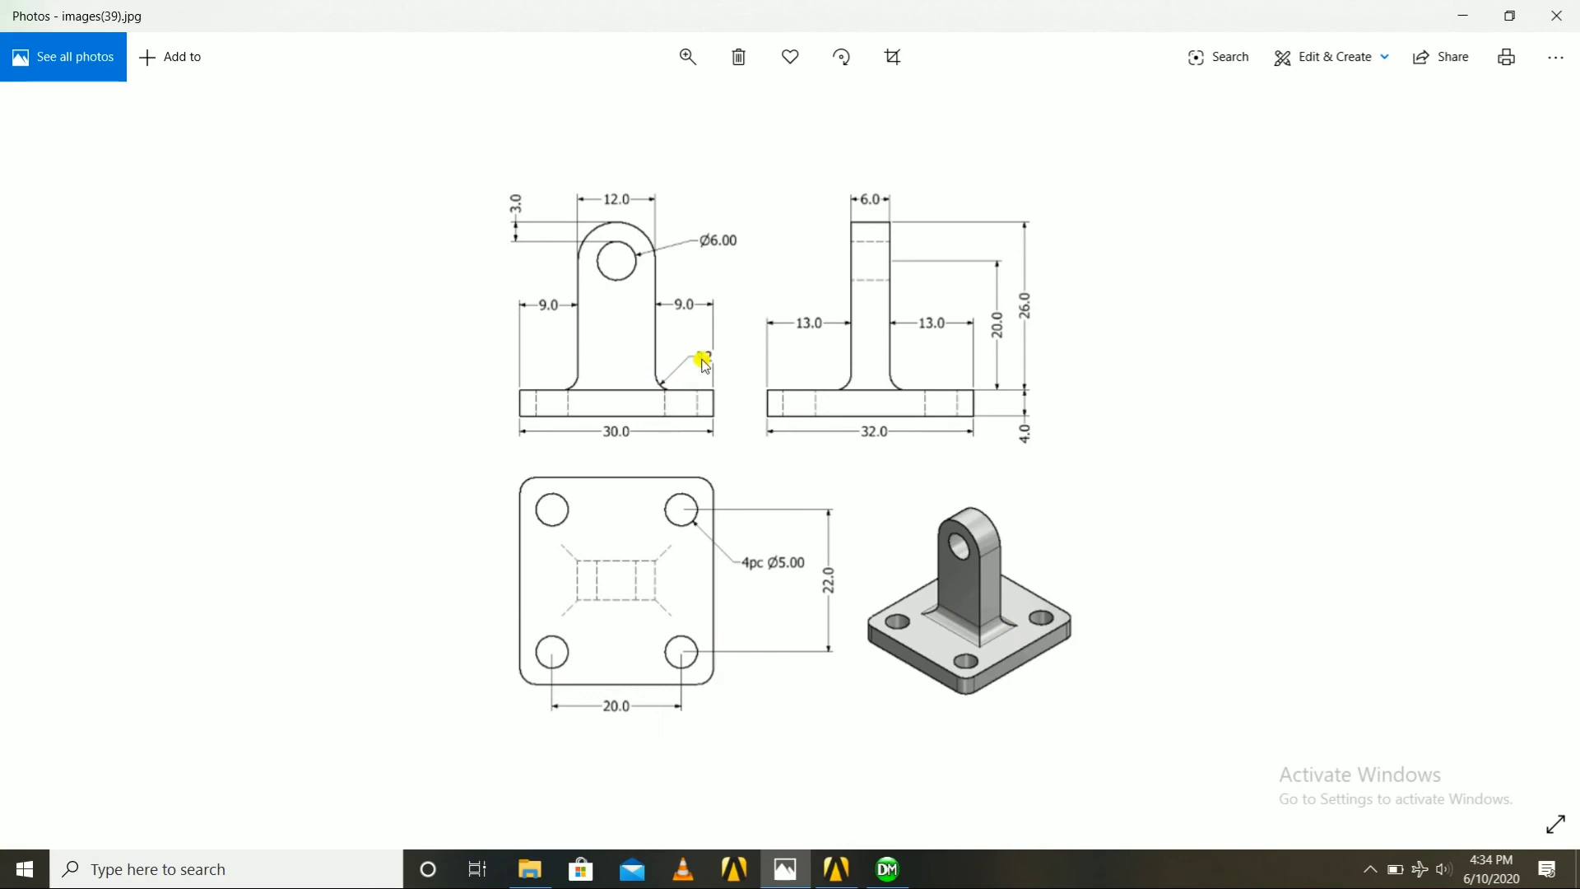
pyautogui.click(889, 867)
pyautogui.scroll(2, 722, 492)
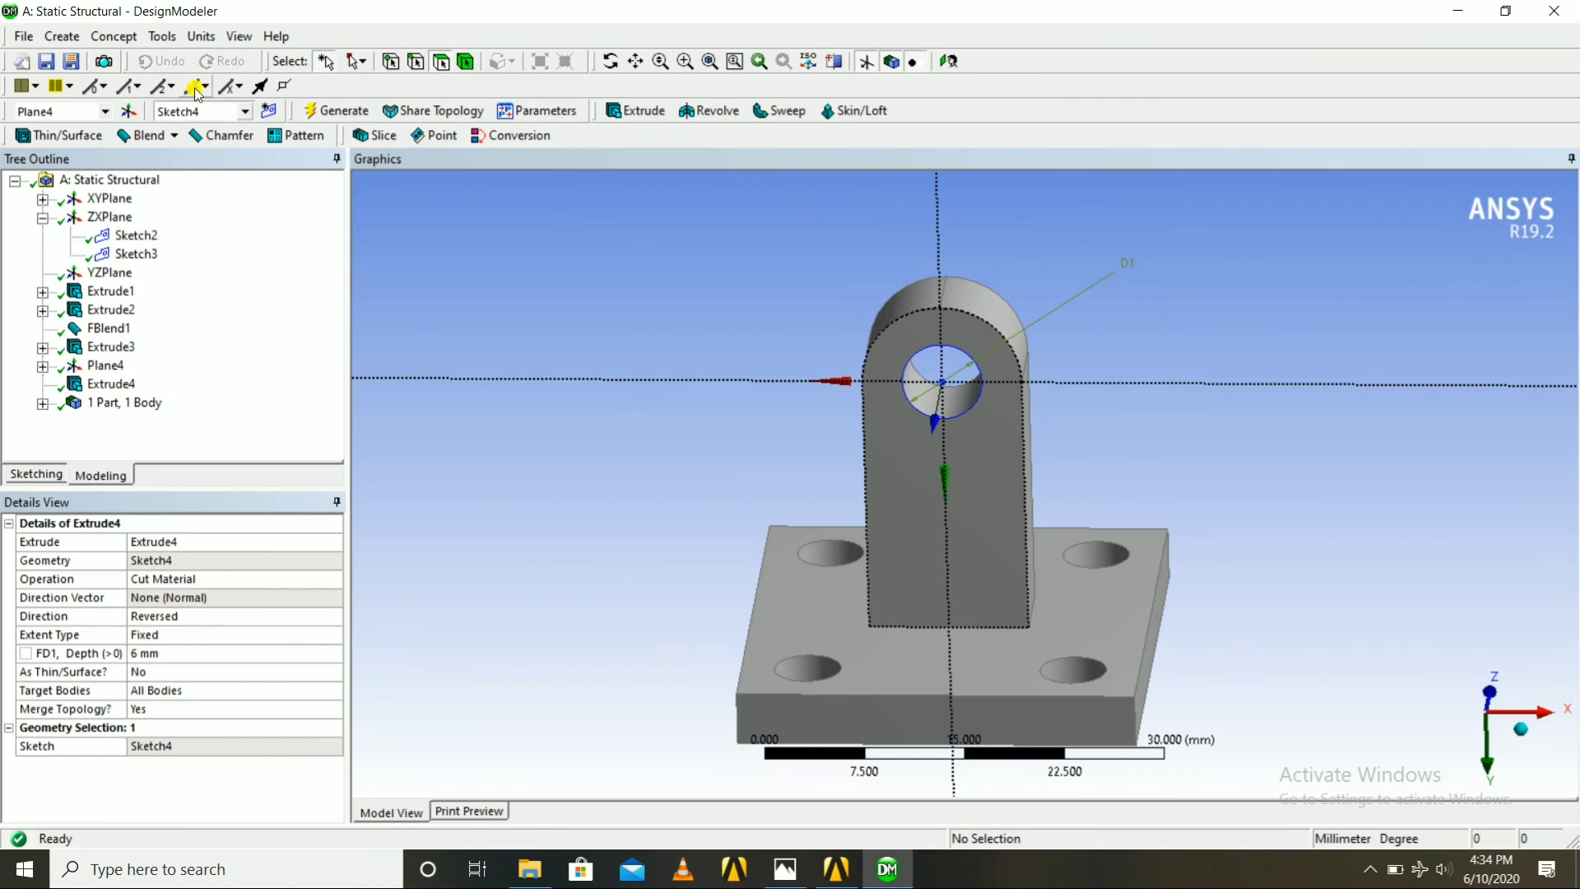
# Start a fixed-radius blend and select the four edges where the upright meets the base plate
pyautogui.click(63, 37)
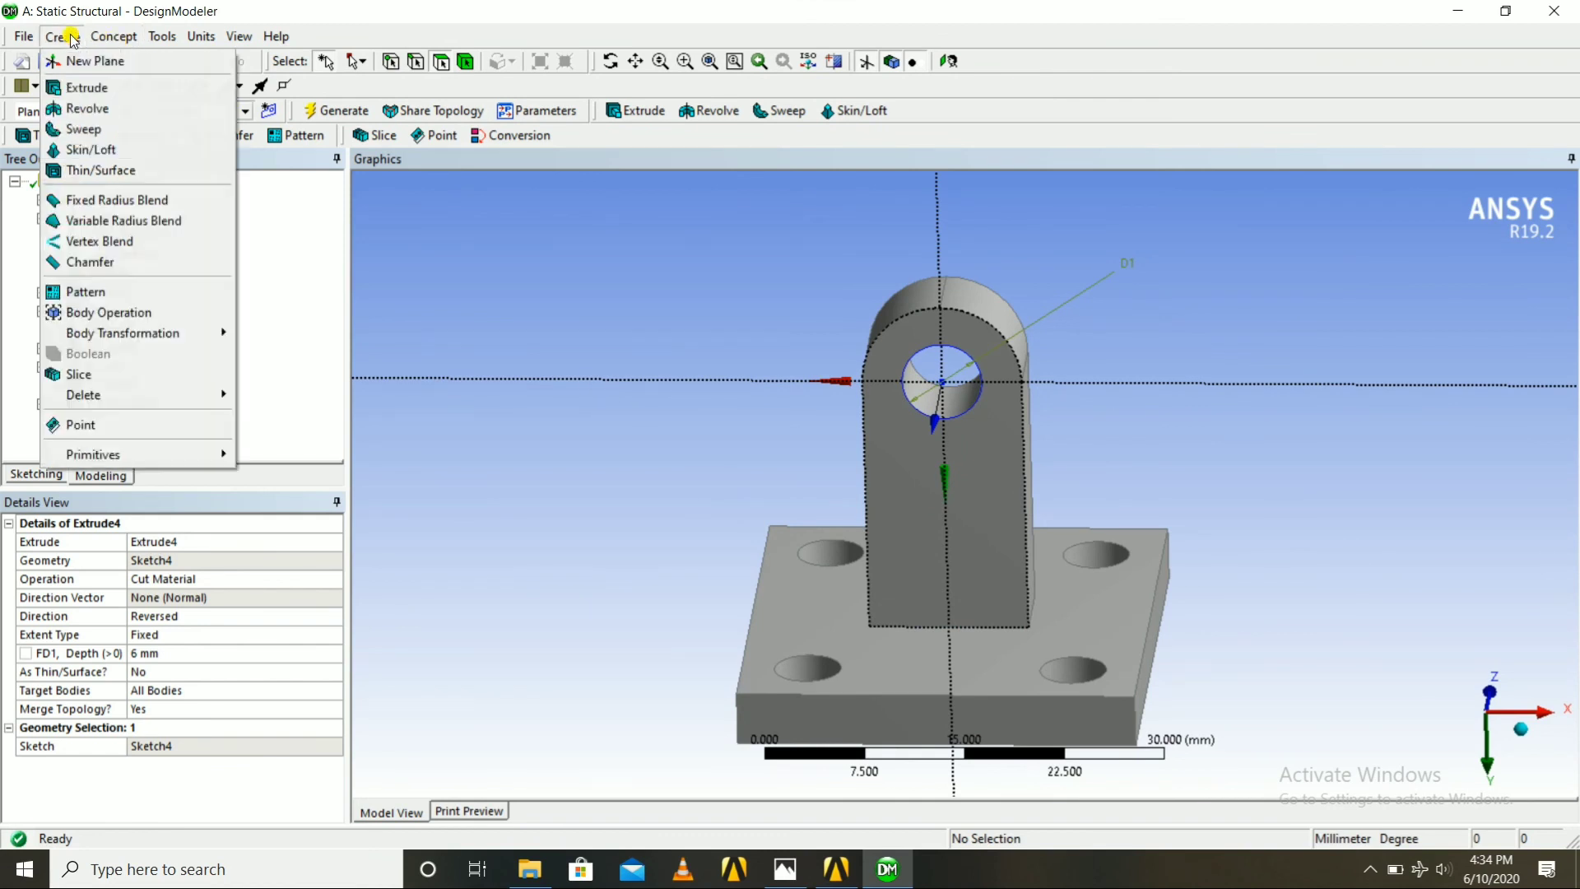
pyautogui.click(113, 202)
pyautogui.moveTo(755, 487); pyautogui.dragTo(692, 490, button='middle')
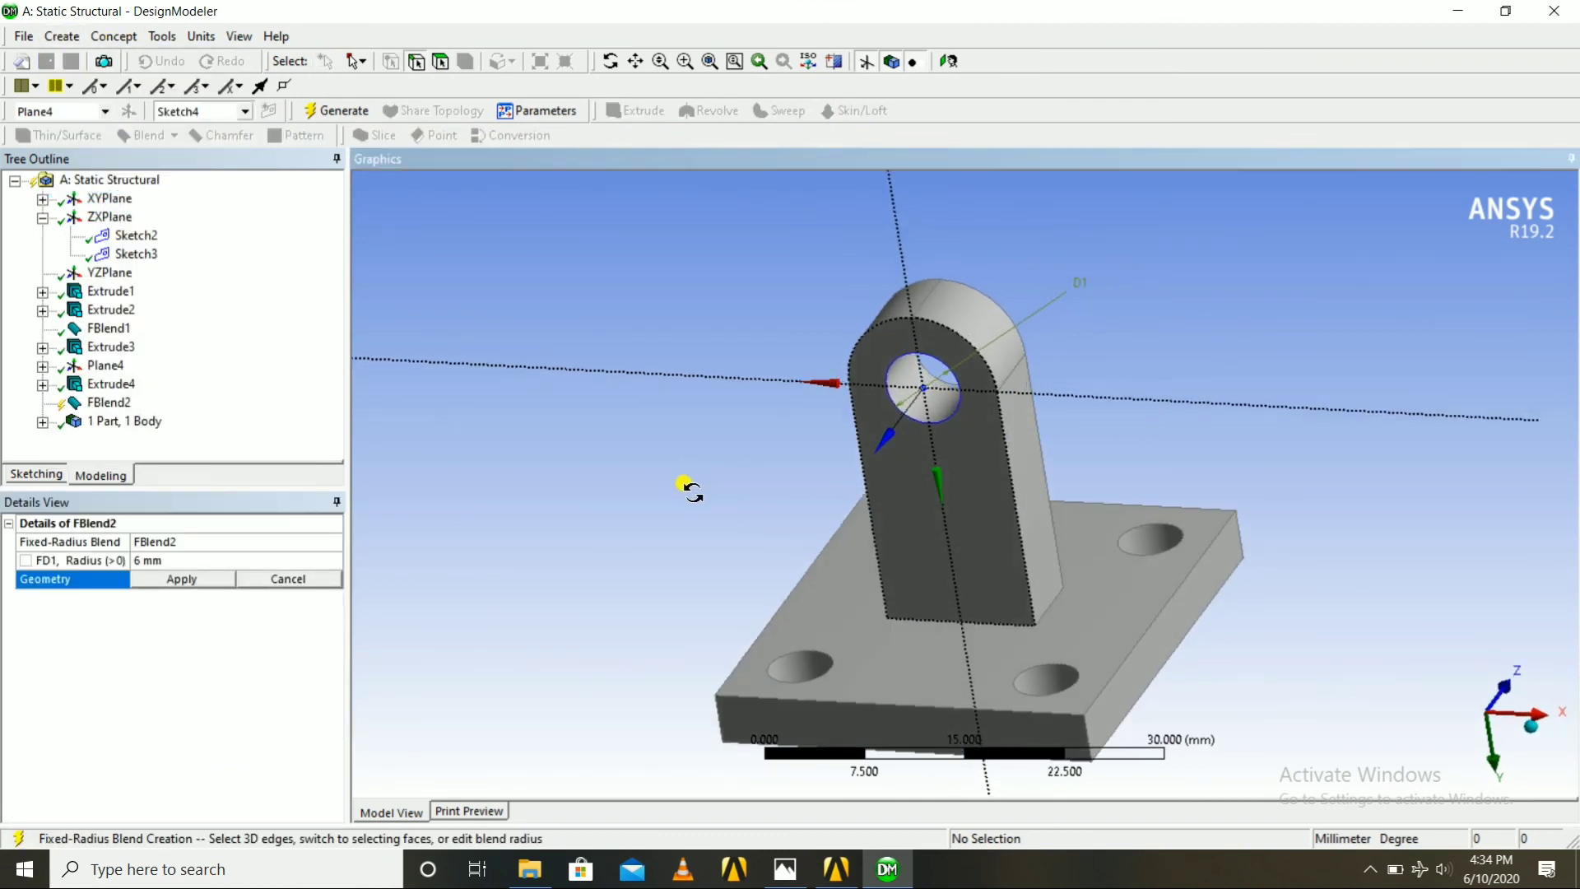
pyautogui.click(1054, 605)
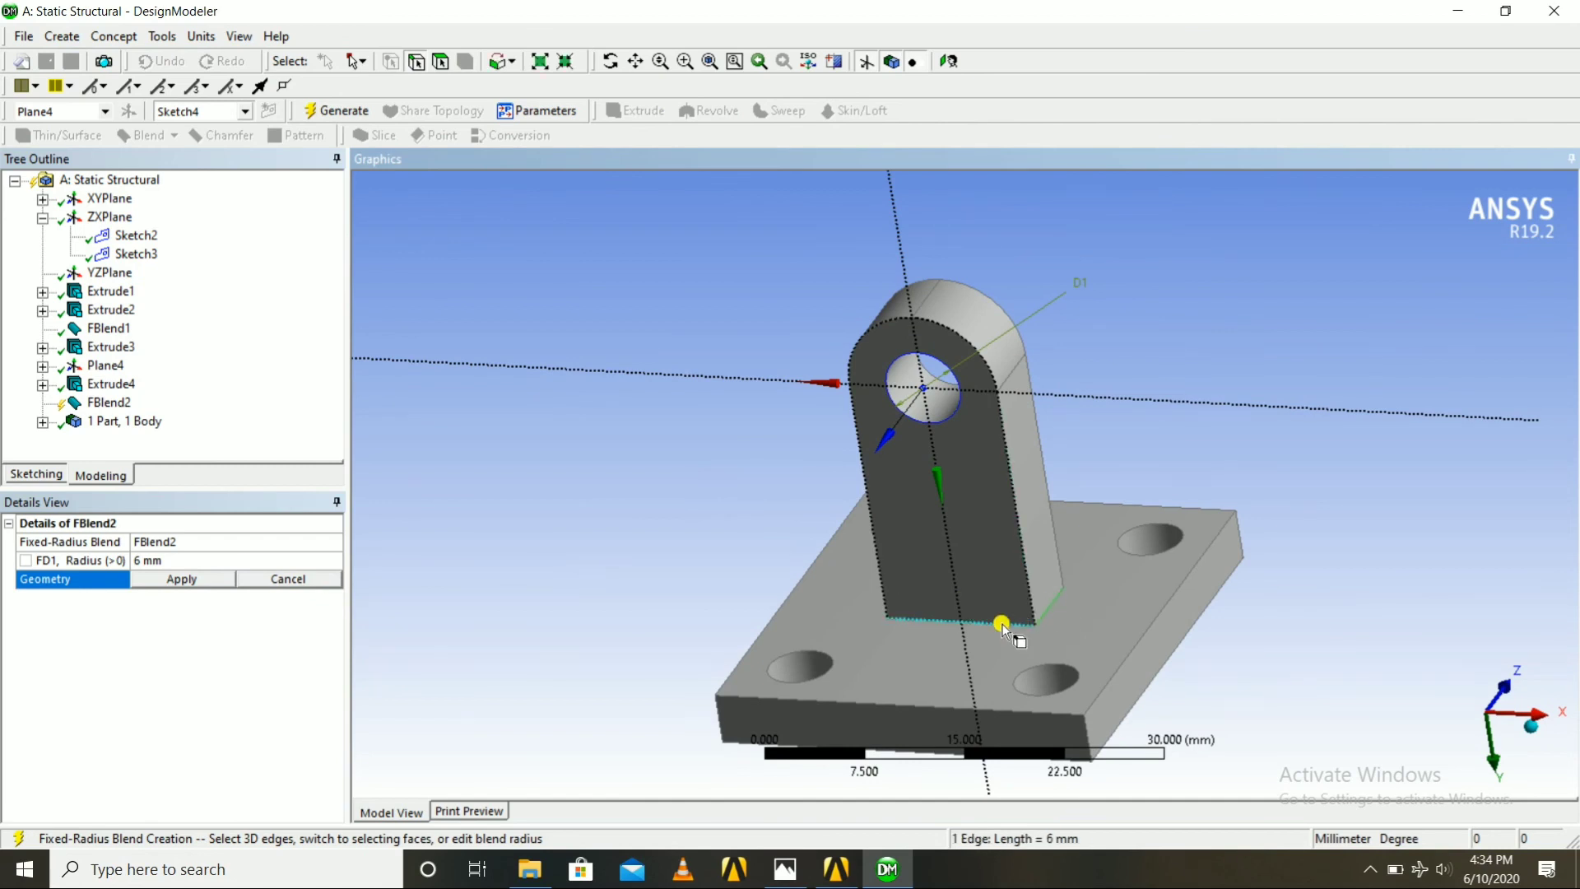
pyautogui.keyDown('ctrl'); pyautogui.click(1001, 624); pyautogui.keyUp('ctrl')
pyautogui.moveTo(1000, 624); pyautogui.dragTo(1152, 638, button='middle')
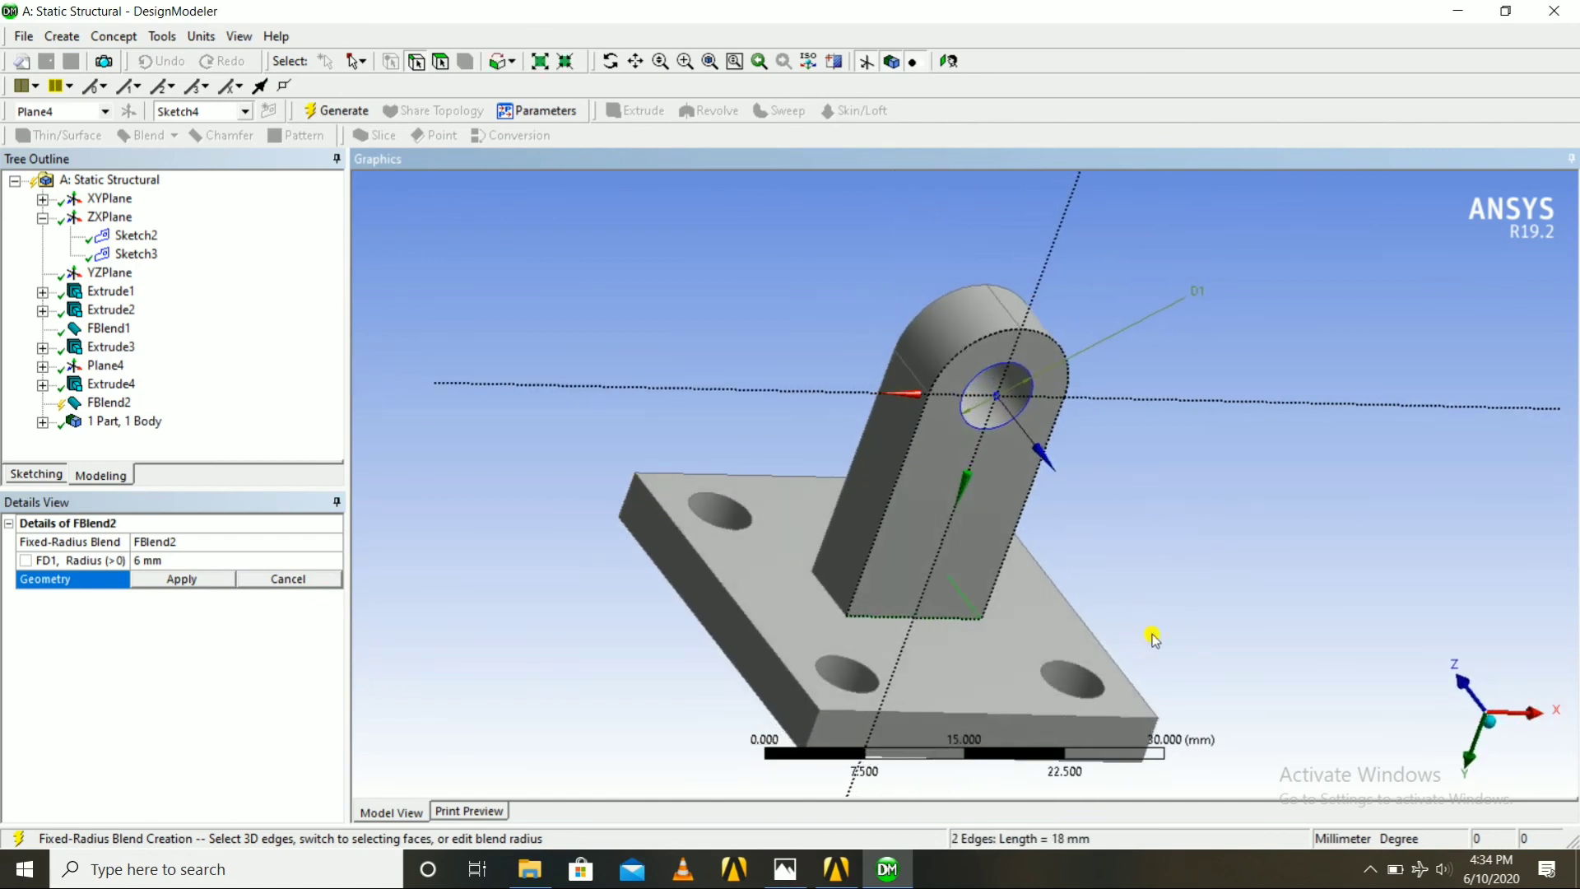
pyautogui.keyDown('ctrl'); pyautogui.click(833, 601); pyautogui.keyUp('ctrl')
pyautogui.moveTo(843, 603)
pyautogui.mouseDown(button='middle')
pyautogui.moveTo(864, 626)
pyautogui.moveTo(852, 573)
pyautogui.mouseUp(button='middle')
pyautogui.keyDown('ctrl'); pyautogui.click(807, 487); pyautogui.keyUp('ctrl')
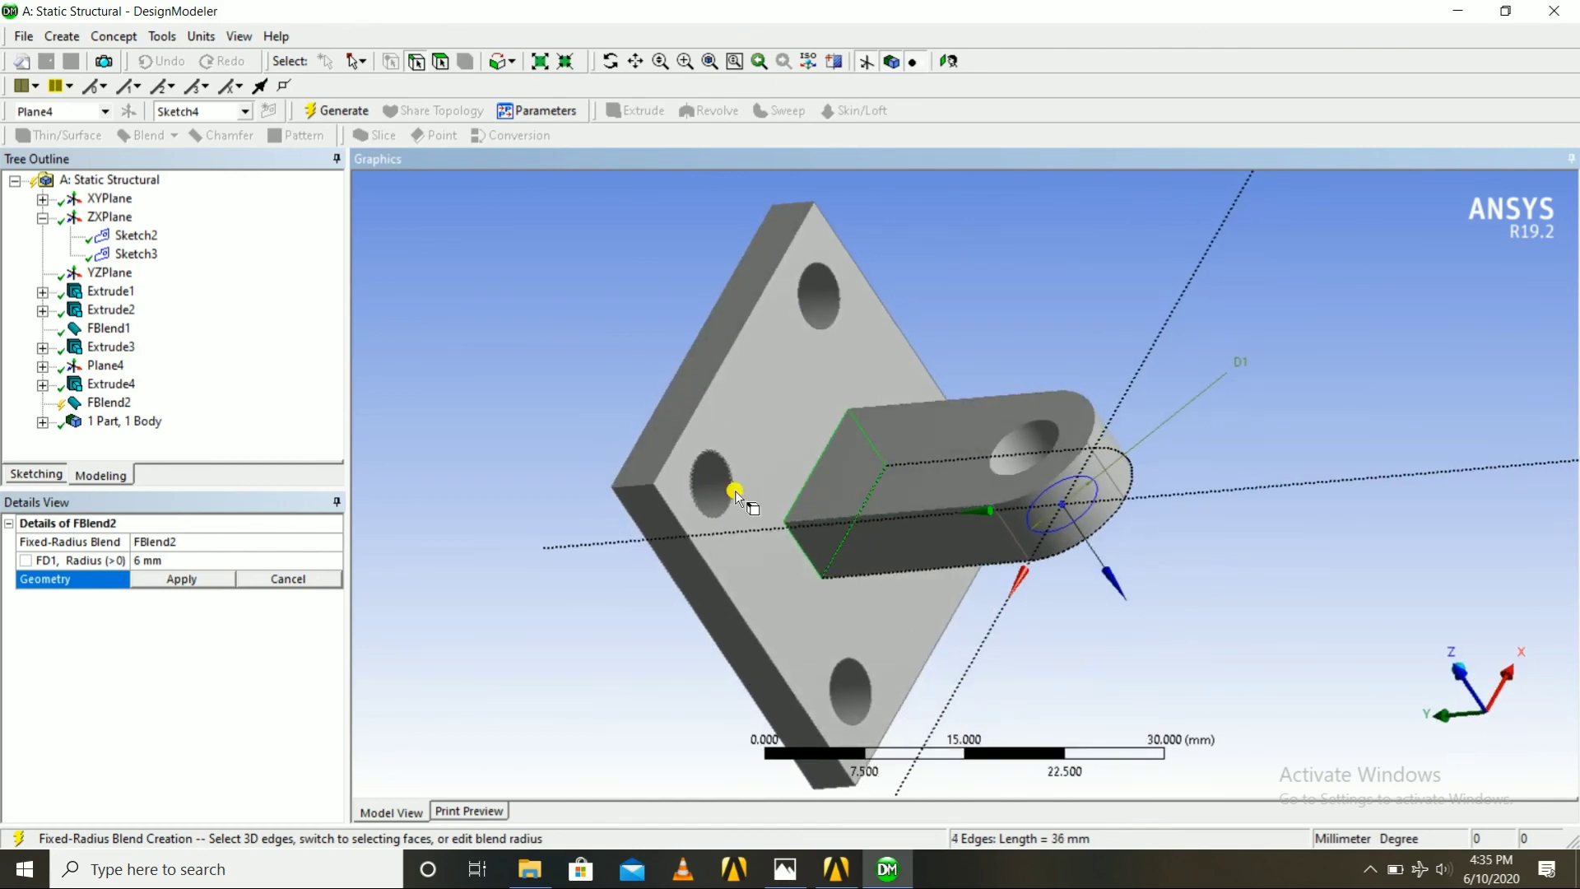
# Set the blend radius to 2 mm, apply the four selected edges and generate the fillet around the upright's foot
pyautogui.click(221, 559)
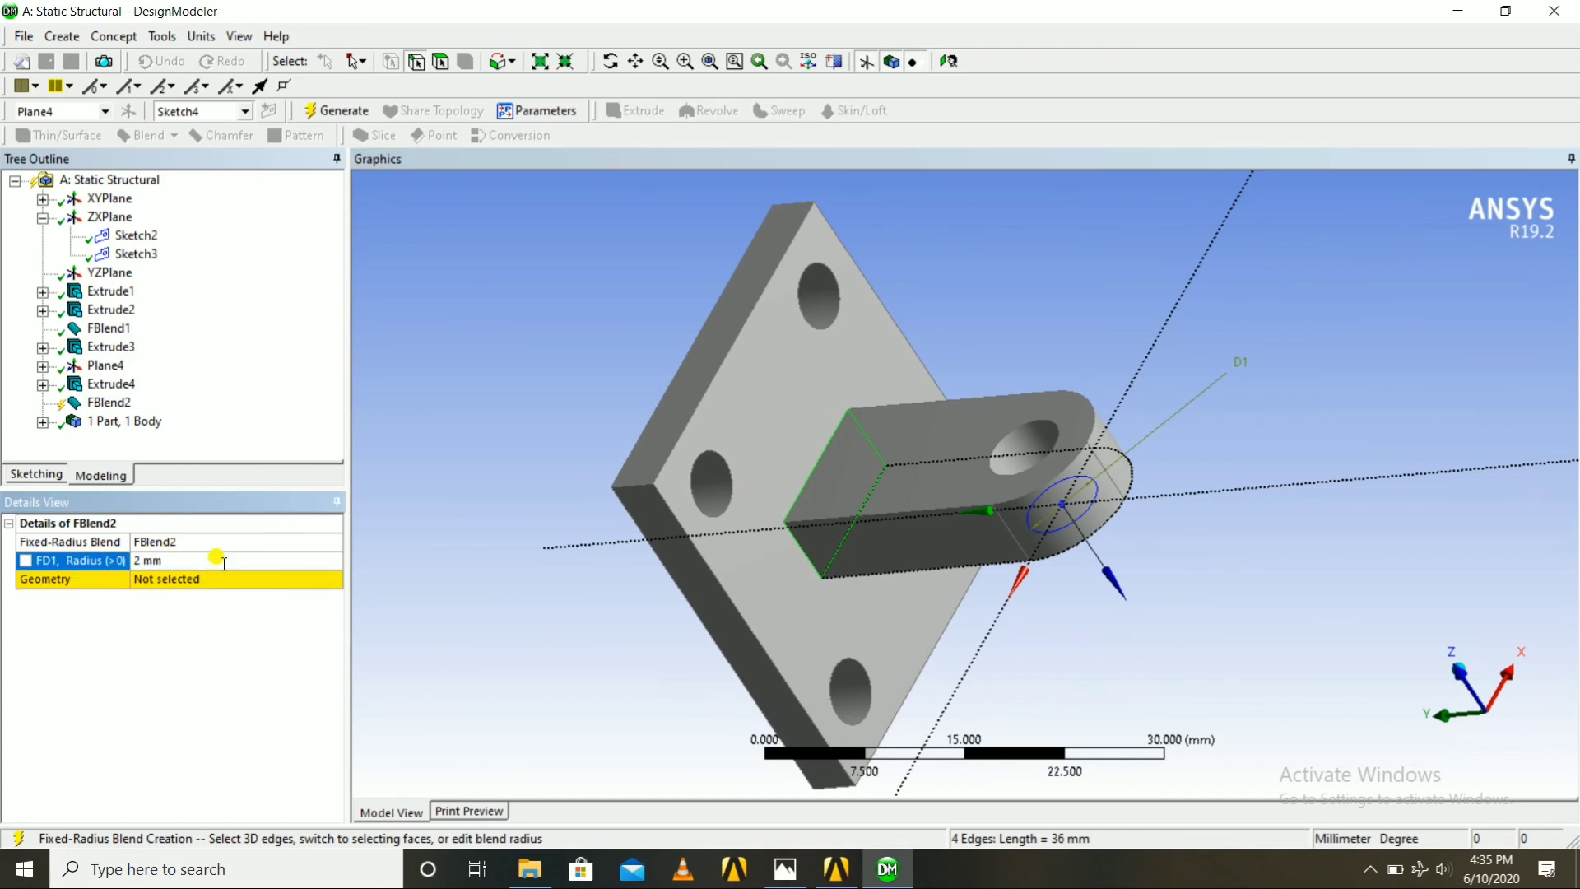
pyautogui.click(193, 581)
pyautogui.click(185, 579)
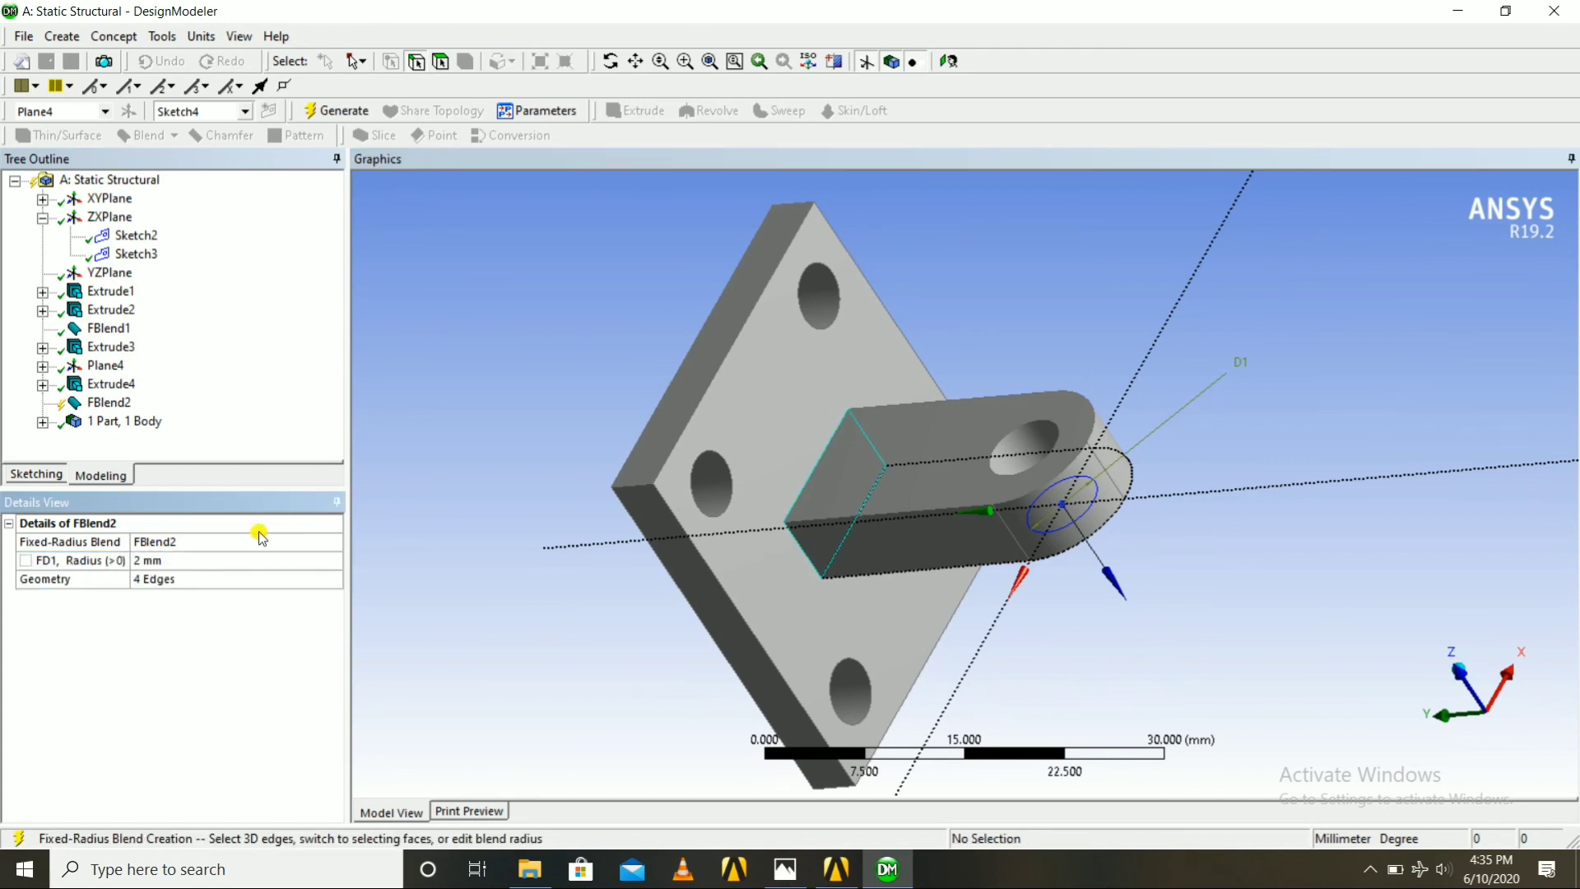
pyautogui.click(321, 111)
pyautogui.moveTo(527, 329); pyautogui.dragTo(960, 550, button='middle')
pyautogui.scroll(3, 1065, 592)
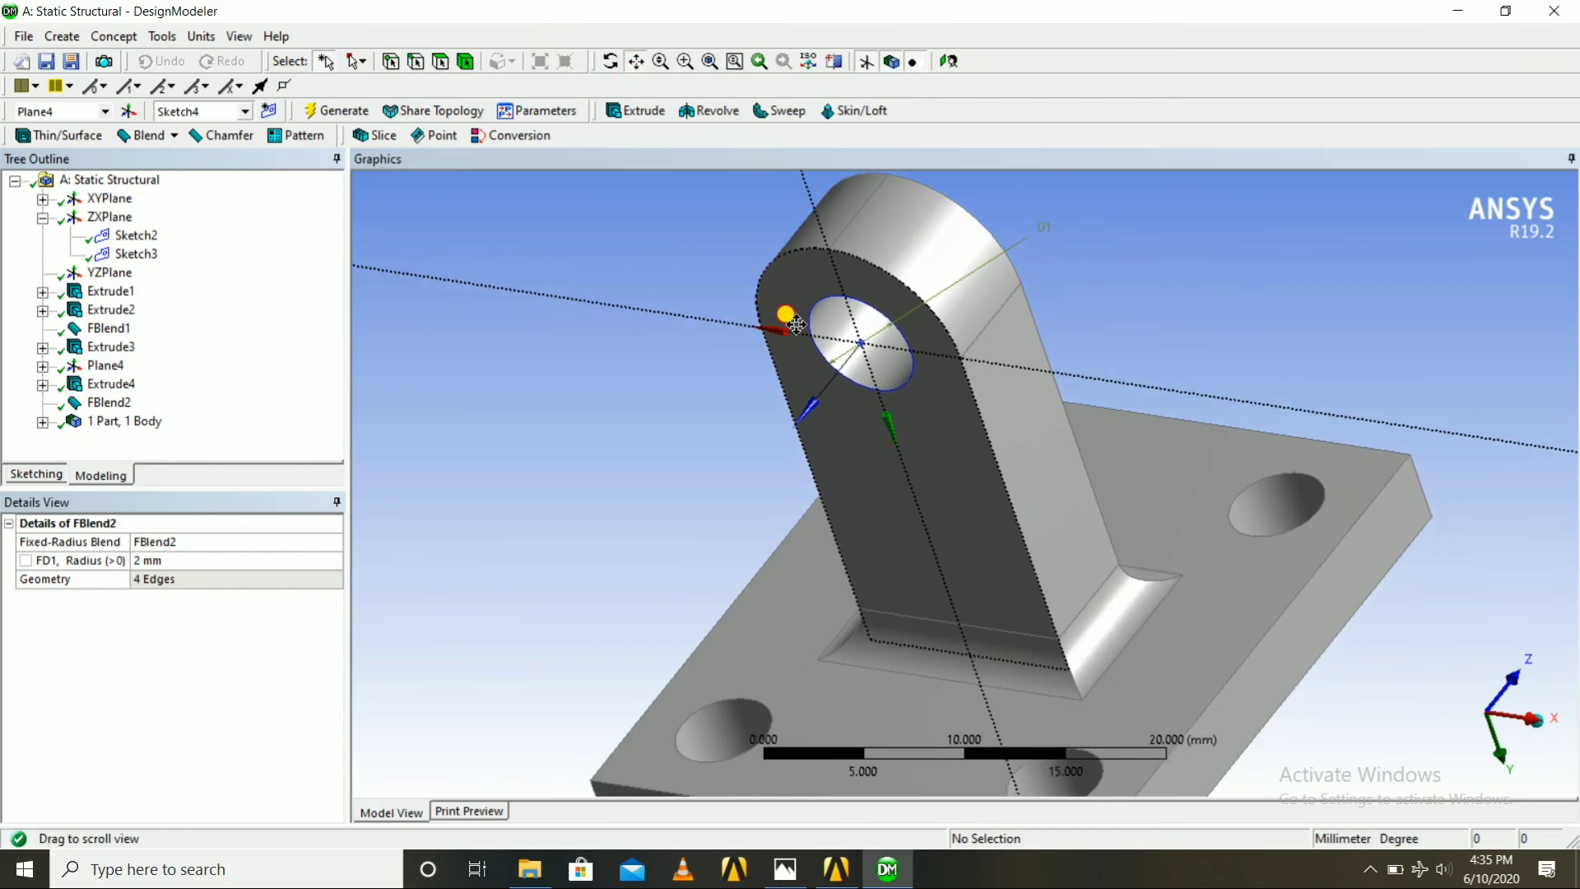
pyautogui.scroll(4, 899, 519)
pyautogui.moveTo(996, 539); pyautogui.dragTo(808, 515, button='middle')
pyautogui.scroll(-5, 1057, 523)
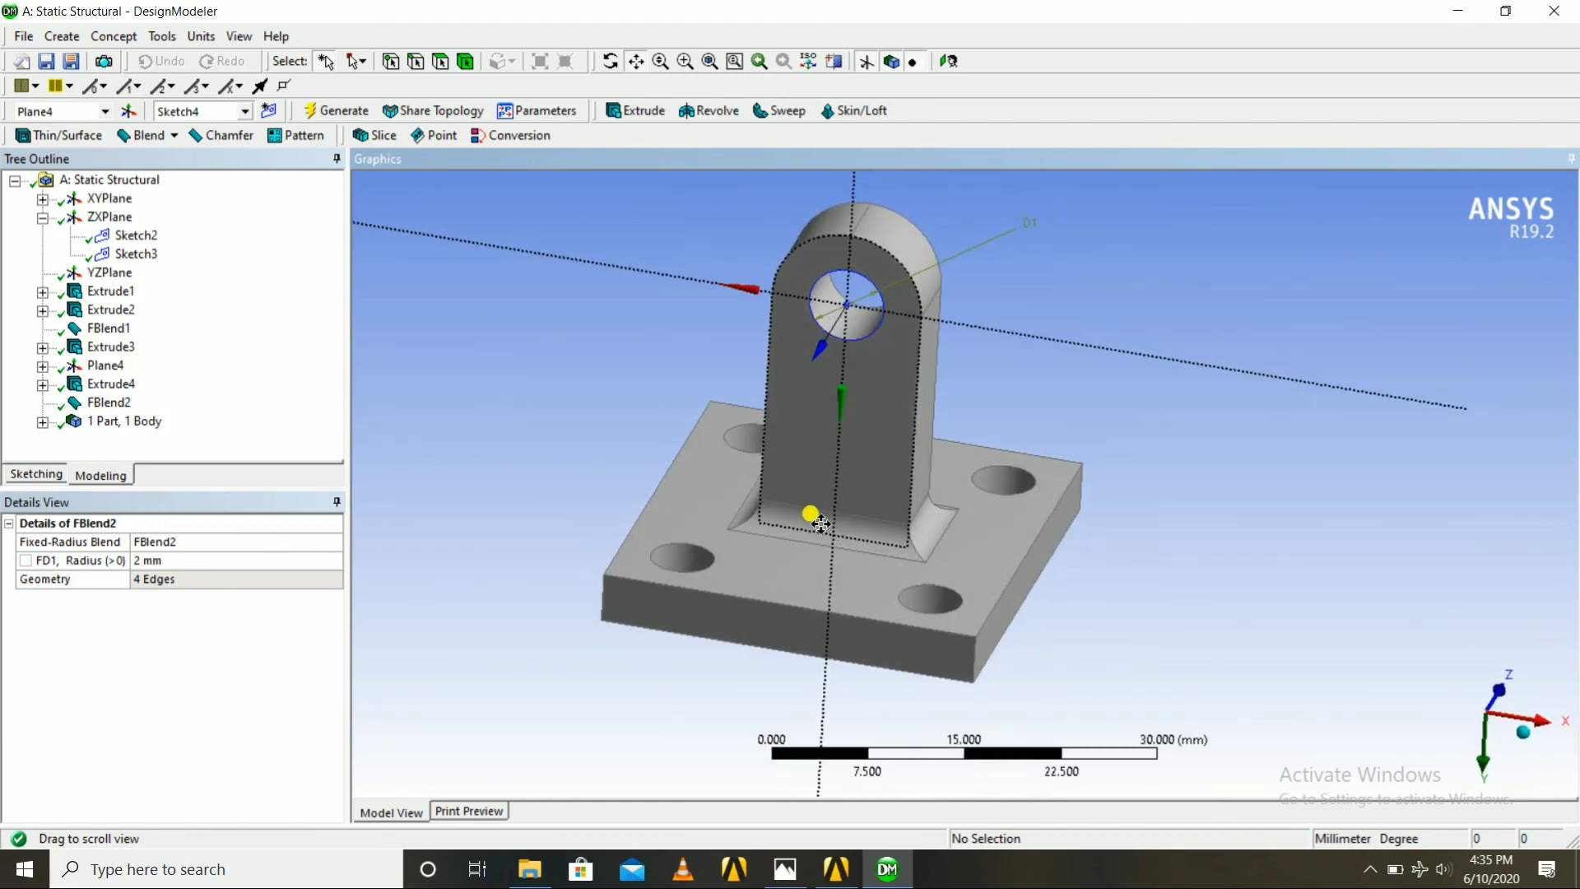
# Check the base corners in the Photos drawing, then round the base plate's four vertical corner edges in DesignModeler with a 2 mm fixed-radius blend
pyautogui.click(790, 873)
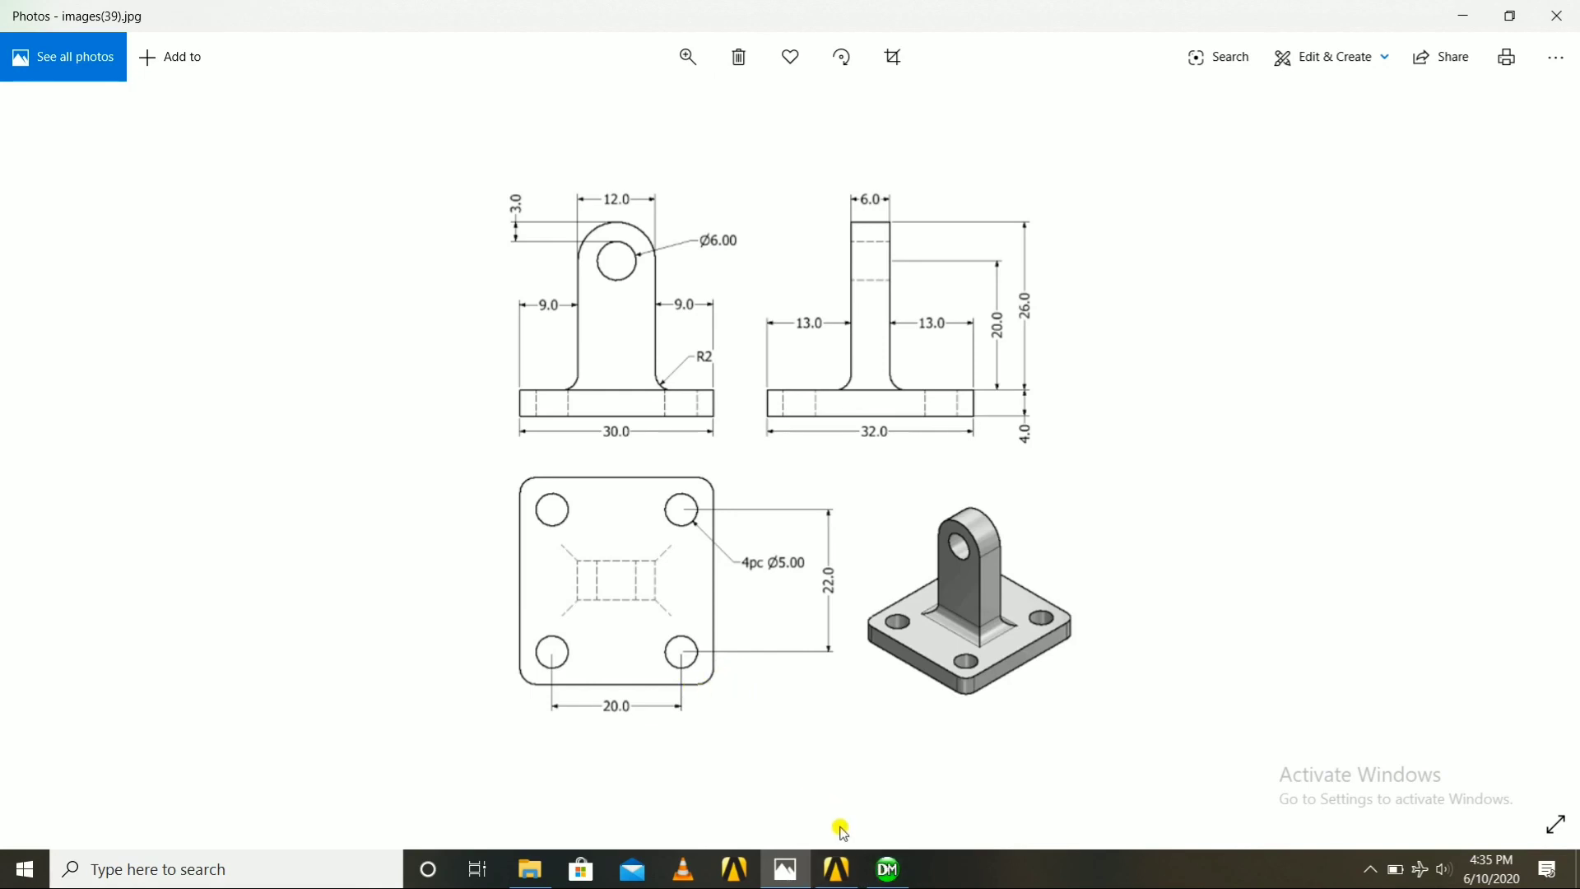
pyautogui.click(887, 870)
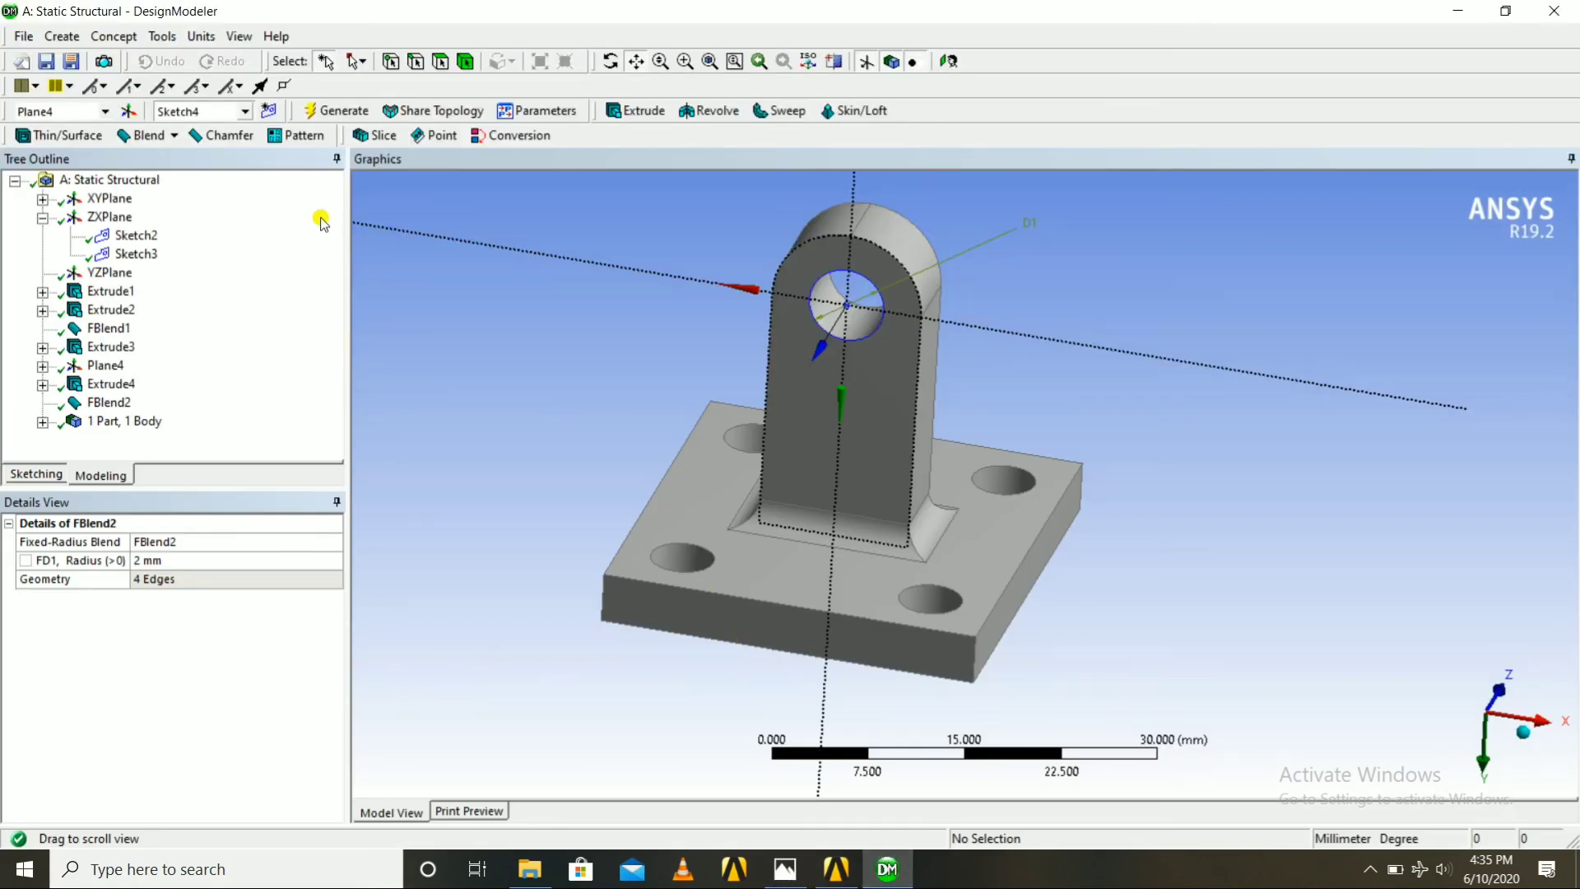
pyautogui.click(63, 36)
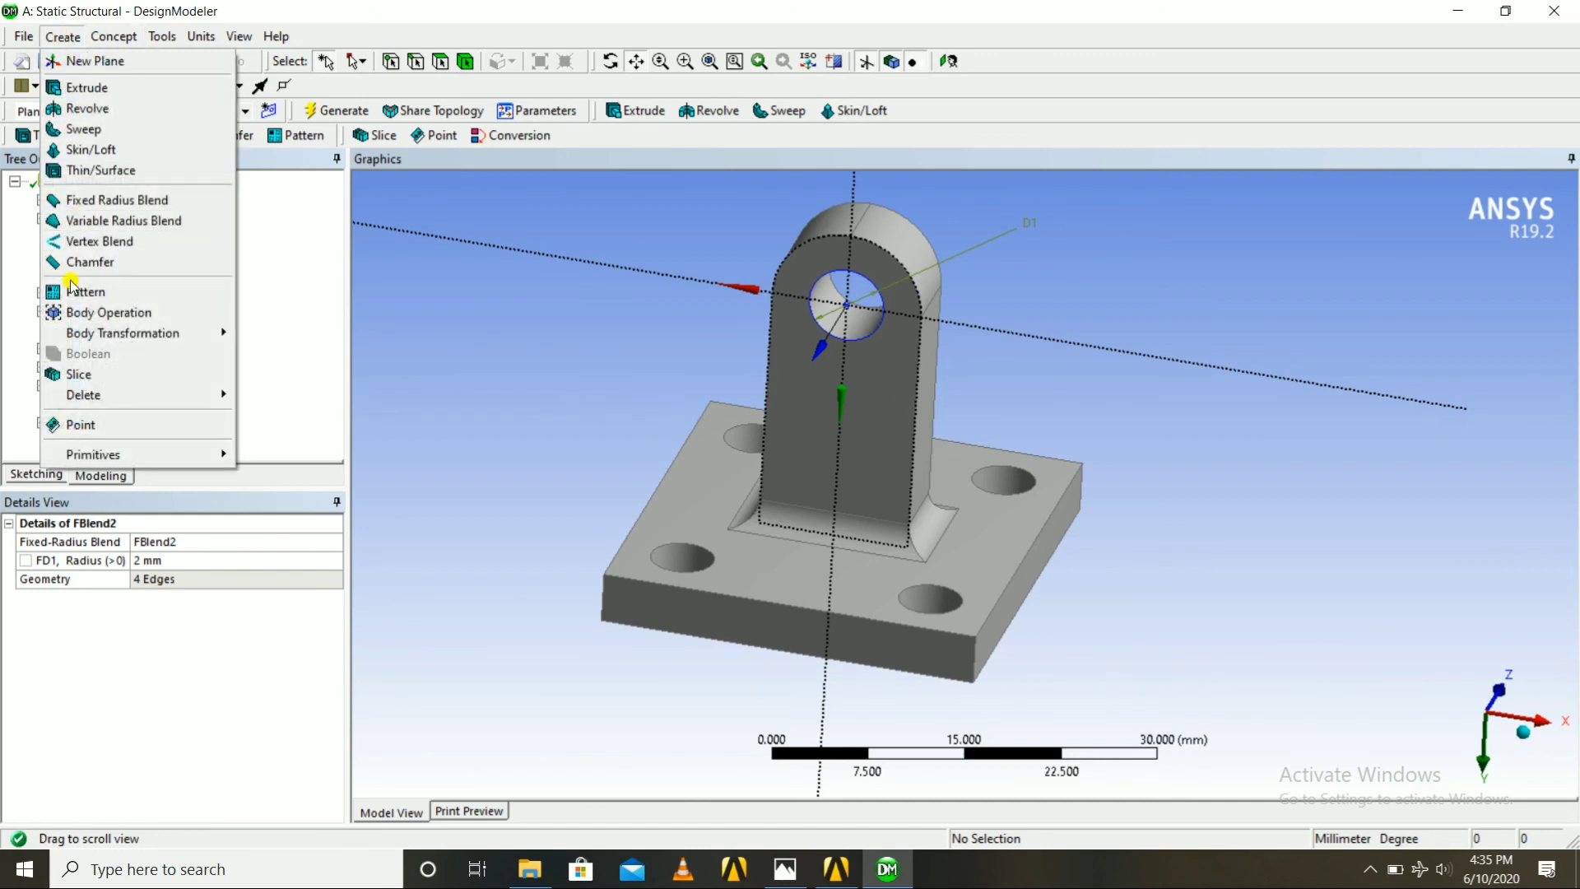
pyautogui.click(79, 200)
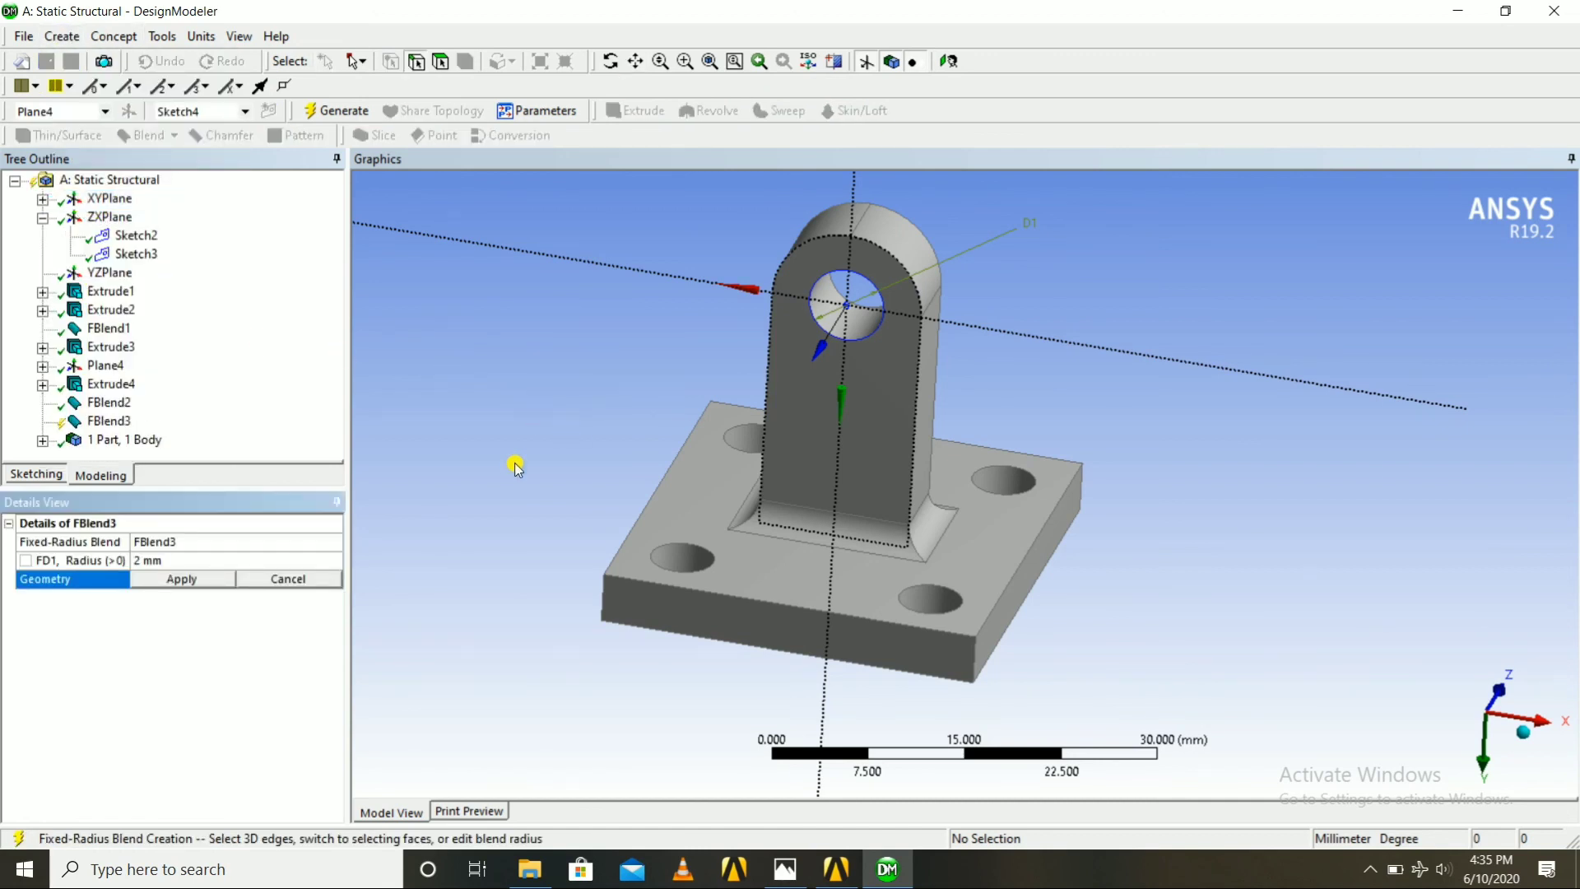
pyautogui.moveTo(483, 588); pyautogui.dragTo(872, 688, button='middle')
pyautogui.click(876, 604)
pyautogui.keyDown('ctrl'); pyautogui.click(762, 596); pyautogui.keyUp('ctrl')
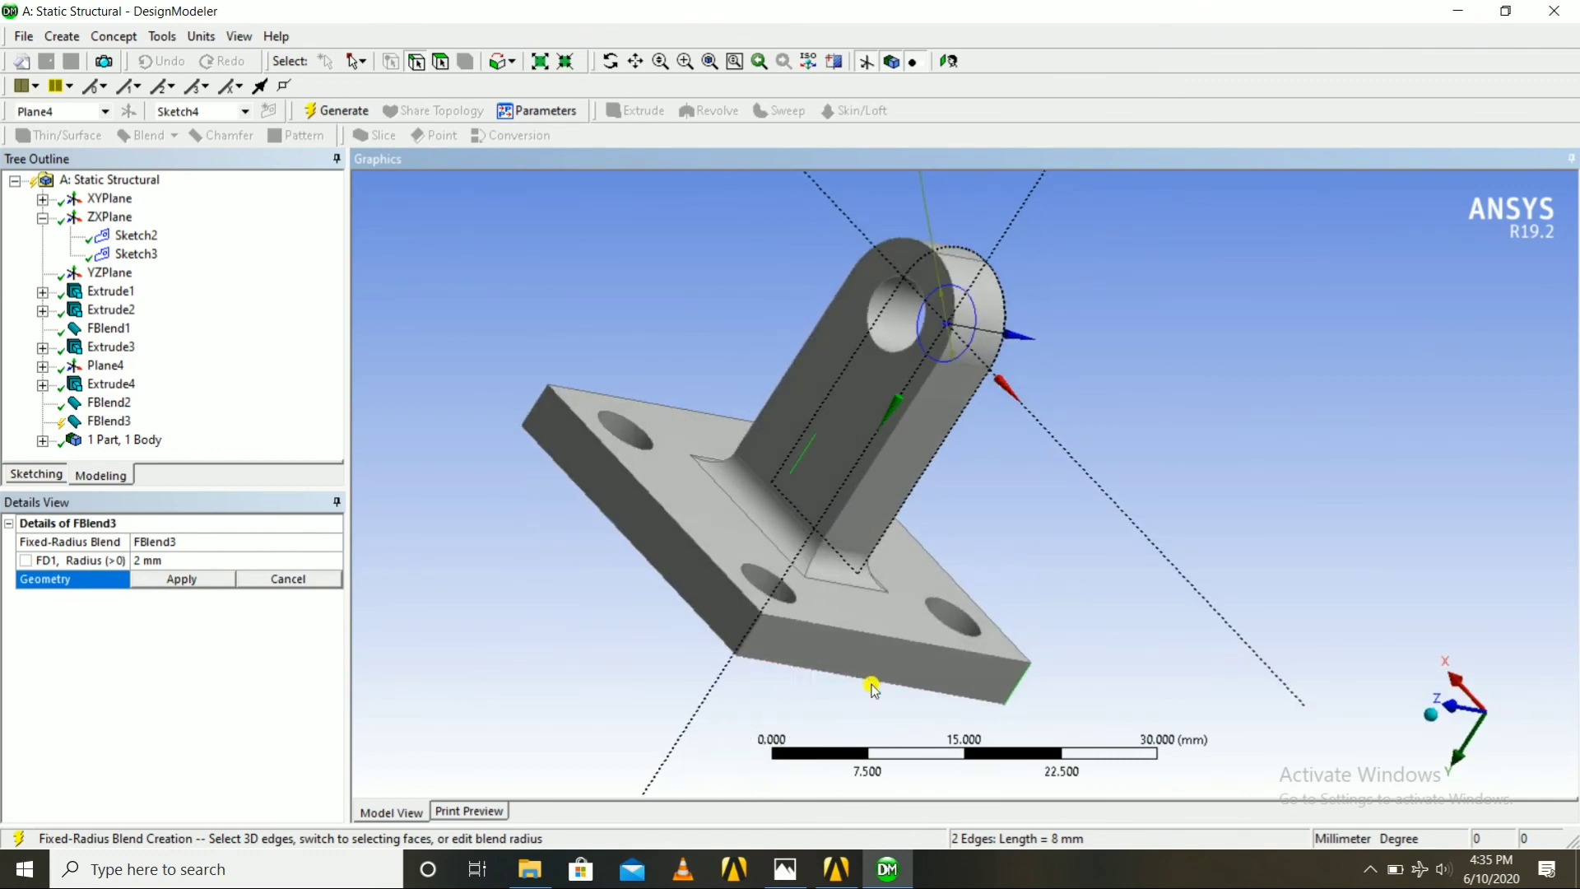
pyautogui.moveTo(769, 670); pyautogui.dragTo(807, 670, button='middle')
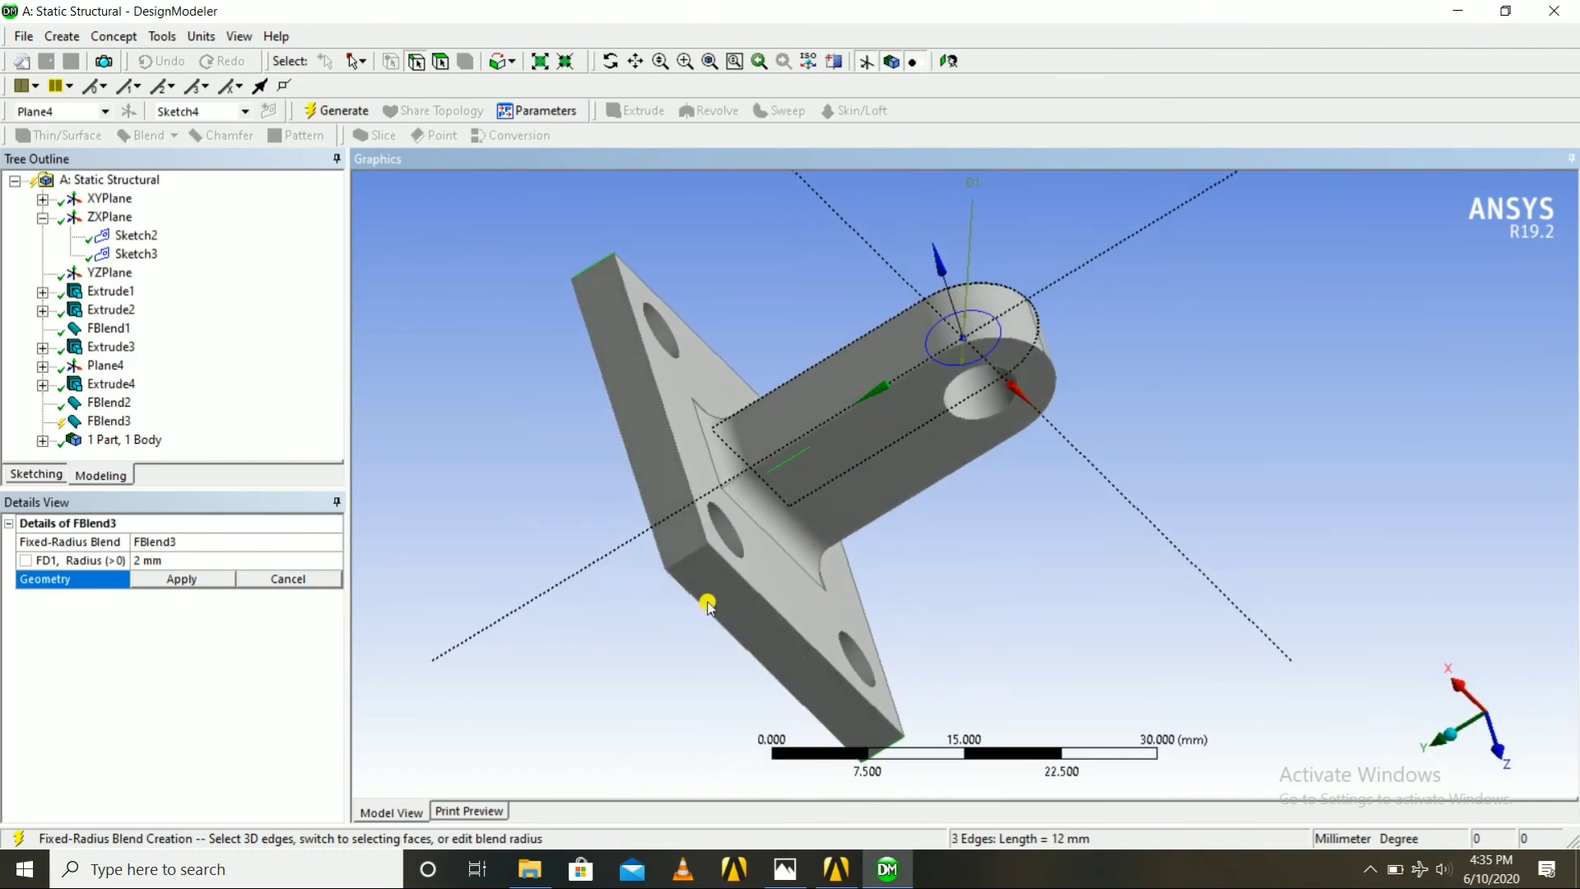
pyautogui.keyDown('ctrl'); pyautogui.click(682, 560); pyautogui.keyUp('ctrl')
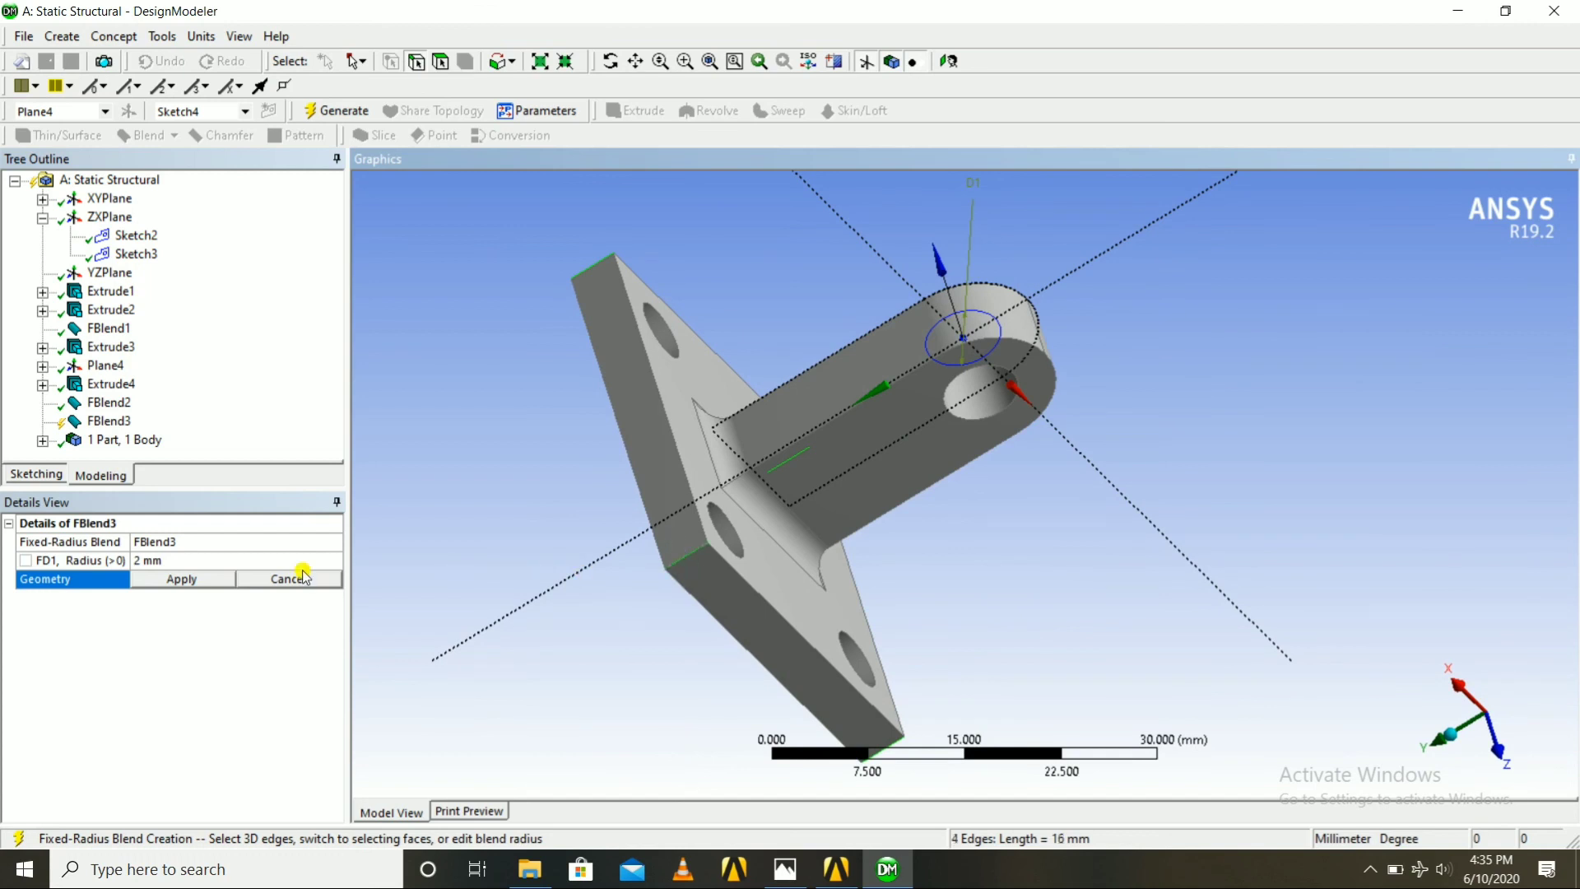
pyautogui.click(227, 581)
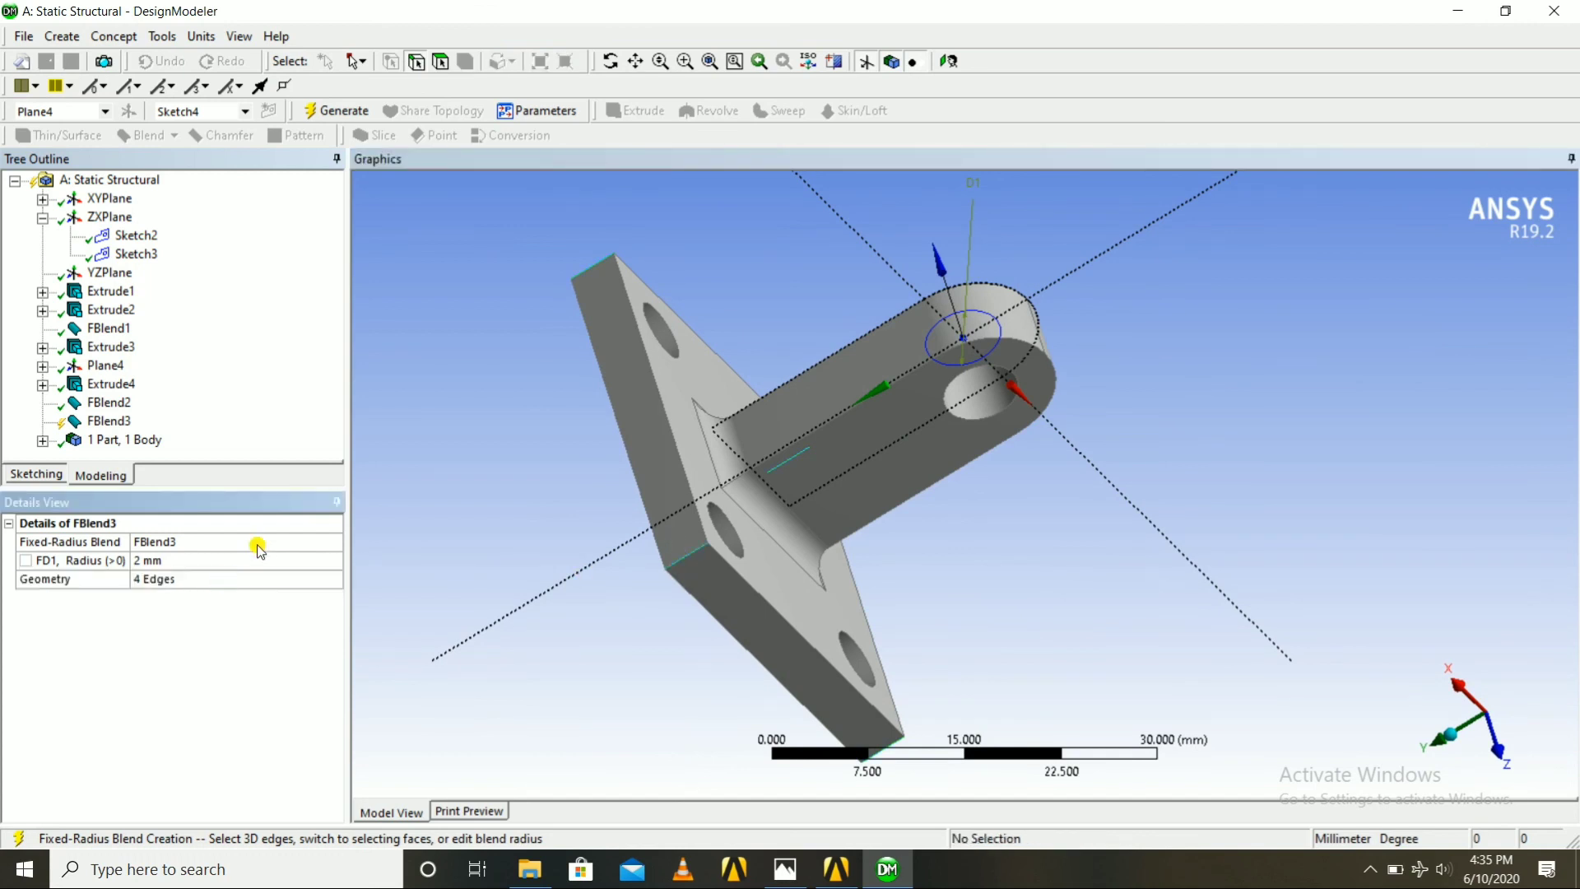
pyautogui.click(333, 115)
pyautogui.moveTo(566, 398); pyautogui.dragTo(494, 577, button='middle')
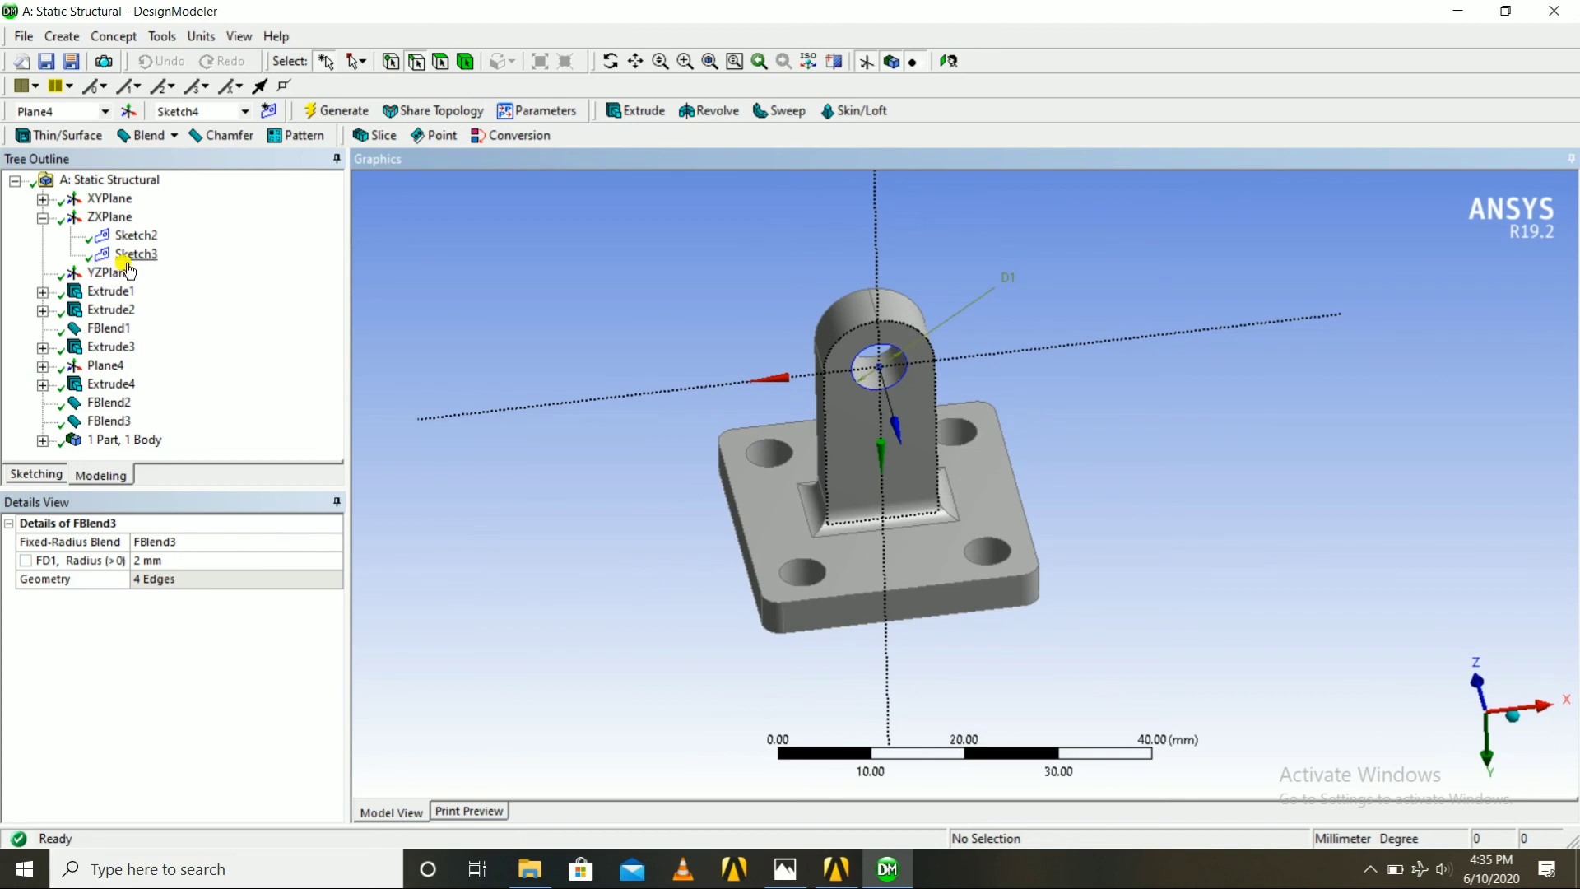
# Hide Sketch4 under Plane4 so the hole's circle sketch is not displayed on the model
pyautogui.click(43, 366)
pyautogui.click(132, 383)
pyautogui.rightClick(132, 384)
pyautogui.click(175, 422)
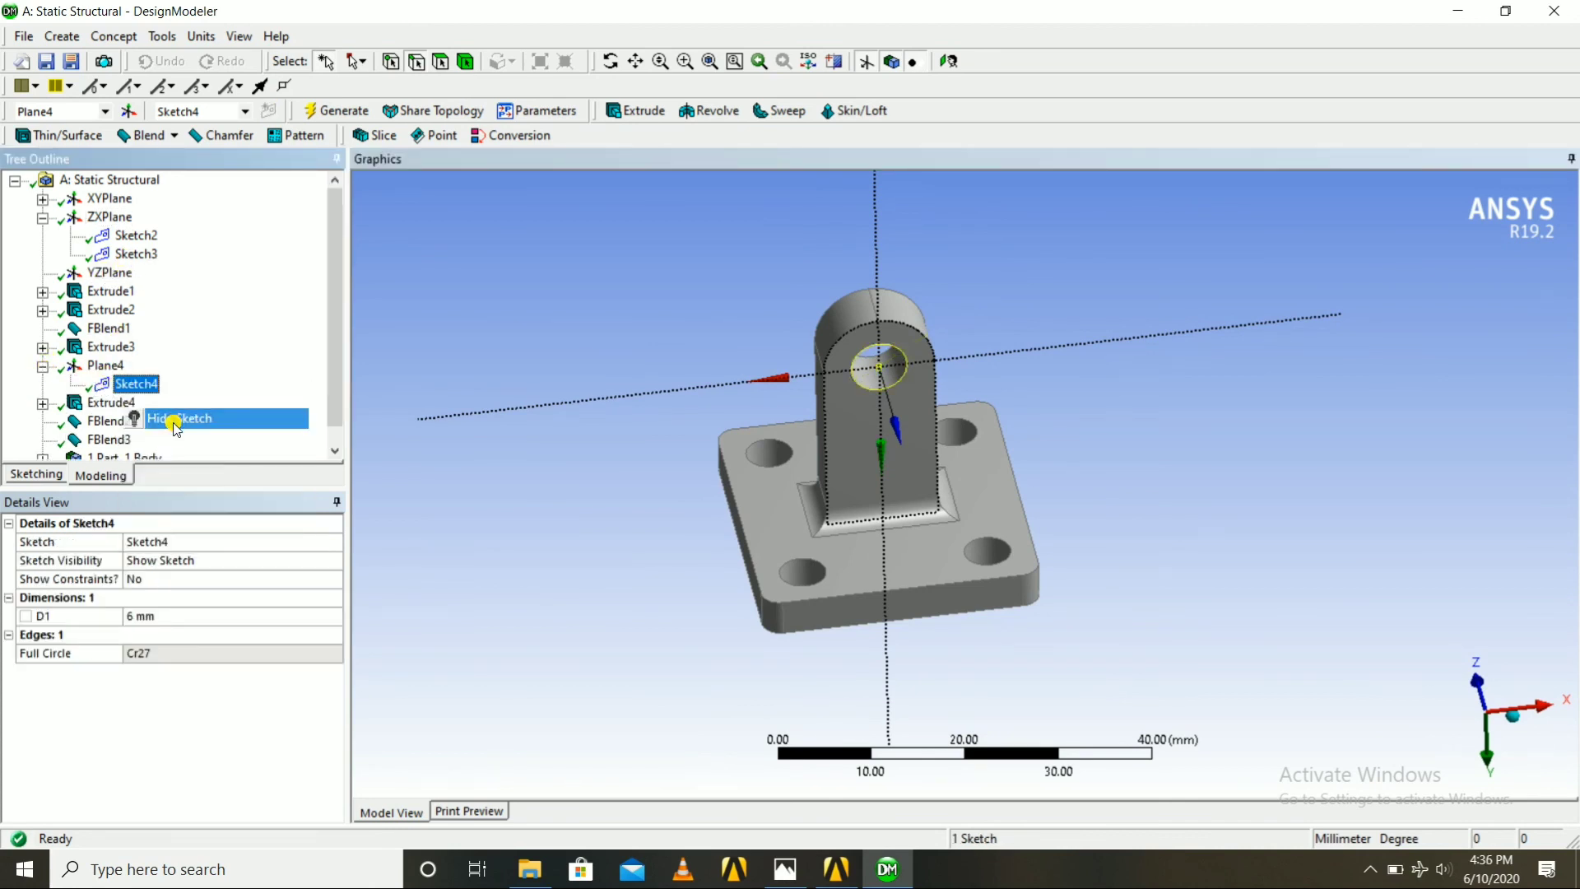
pyautogui.click(597, 328)
pyautogui.moveTo(597, 328)
pyautogui.mouseDown(button='middle')
pyautogui.moveTo(492, 258)
pyautogui.moveTo(554, 325)
pyautogui.moveTo(519, 296)
pyautogui.moveTo(522, 264)
pyautogui.moveTo(488, 280)
pyautogui.mouseUp(button='middle')
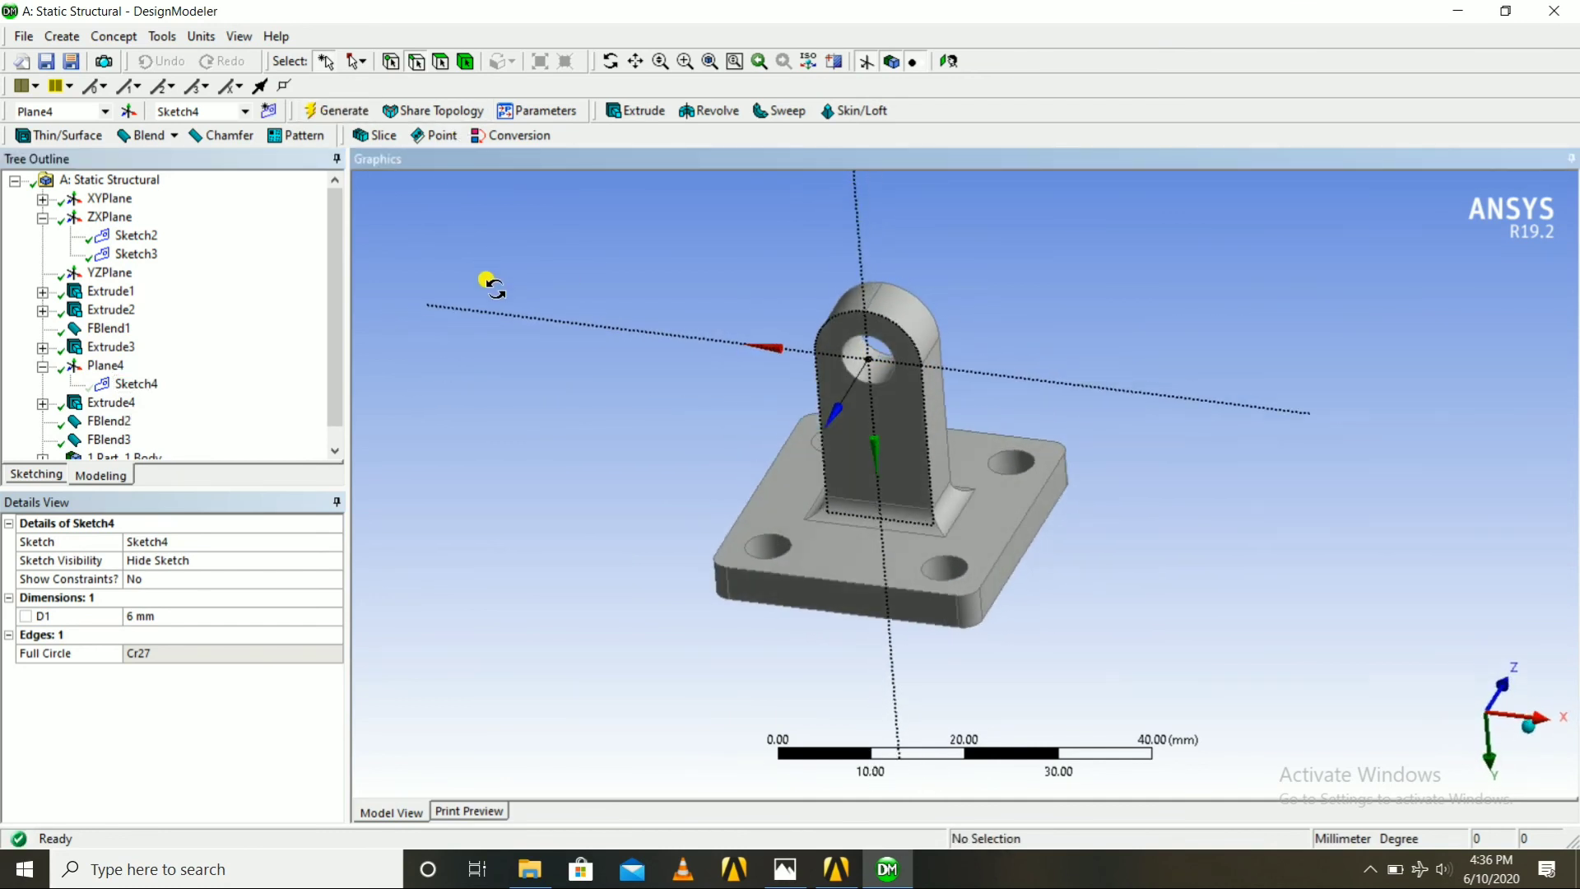
pyautogui.scroll(2, 707, 400)
pyautogui.moveTo(713, 401)
pyautogui.mouseDown(button='middle')
pyautogui.moveTo(727, 353)
pyautogui.moveTo(709, 393)
pyautogui.moveTo(723, 353)
pyautogui.moveTo(645, 388)
pyautogui.moveTo(724, 363)
pyautogui.moveTo(712, 354)
pyautogui.moveTo(695, 388)
pyautogui.mouseUp(button='middle')
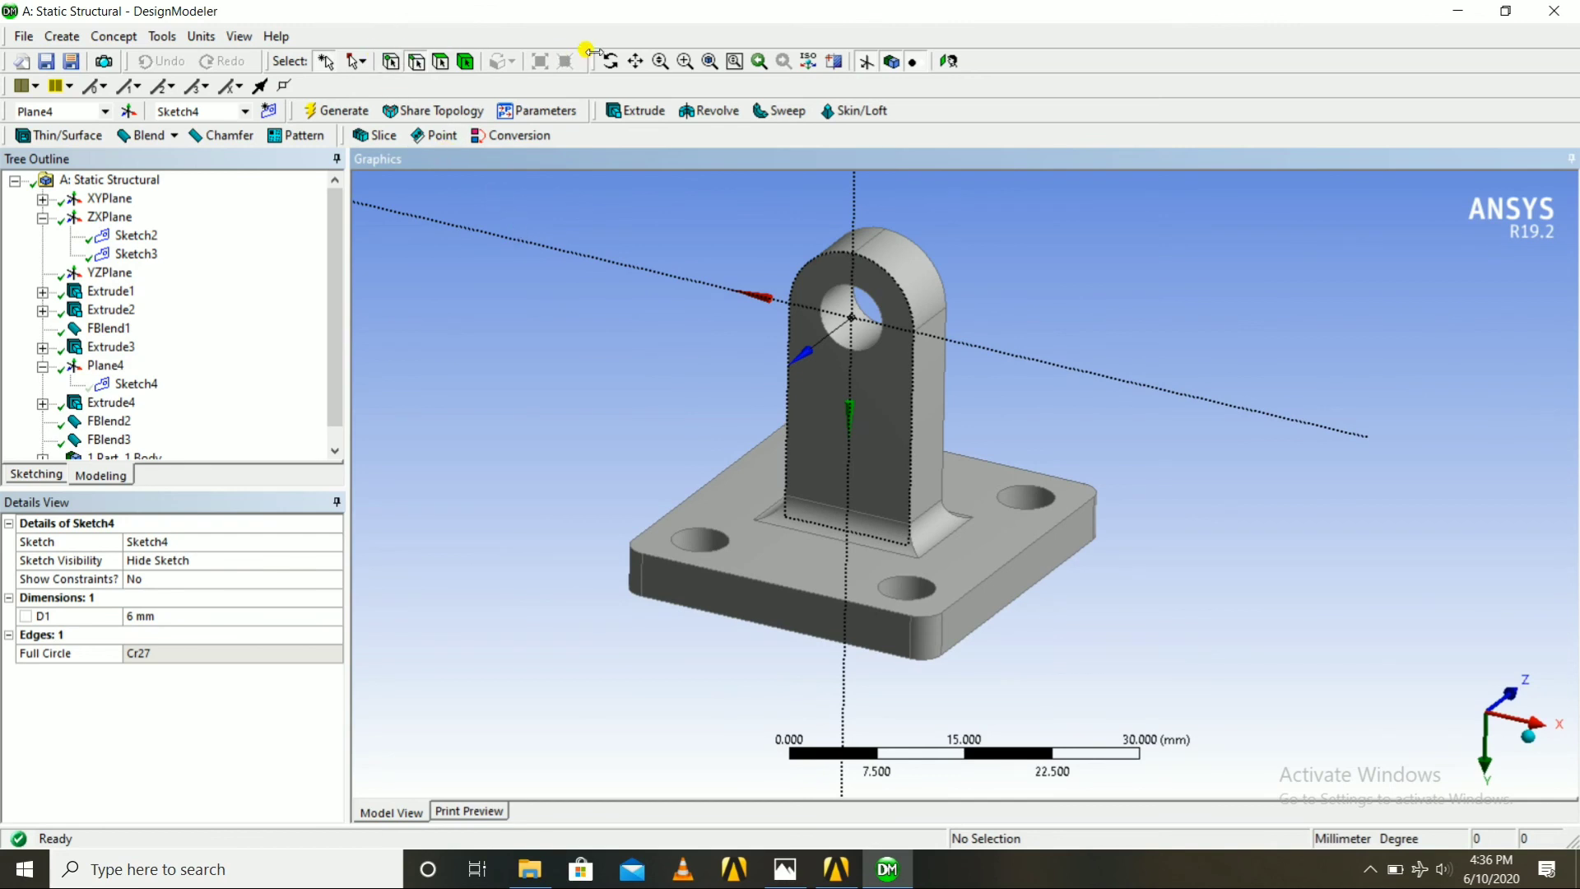
pyautogui.click(643, 60)
pyautogui.moveTo(672, 244); pyautogui.dragTo(691, 312)
pyautogui.scroll(2, 699, 340)
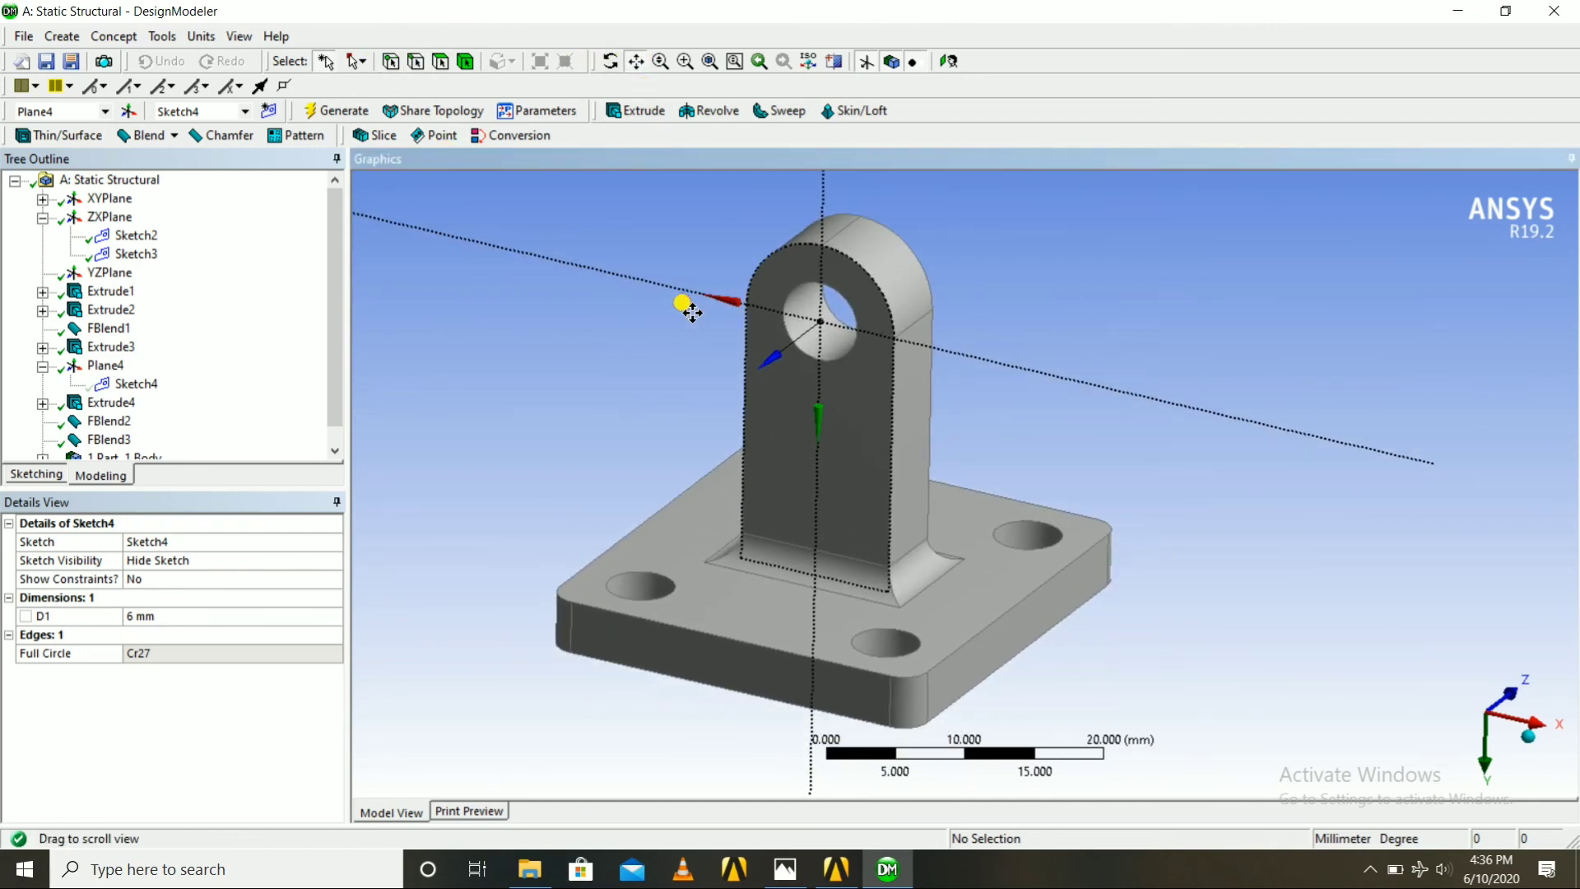